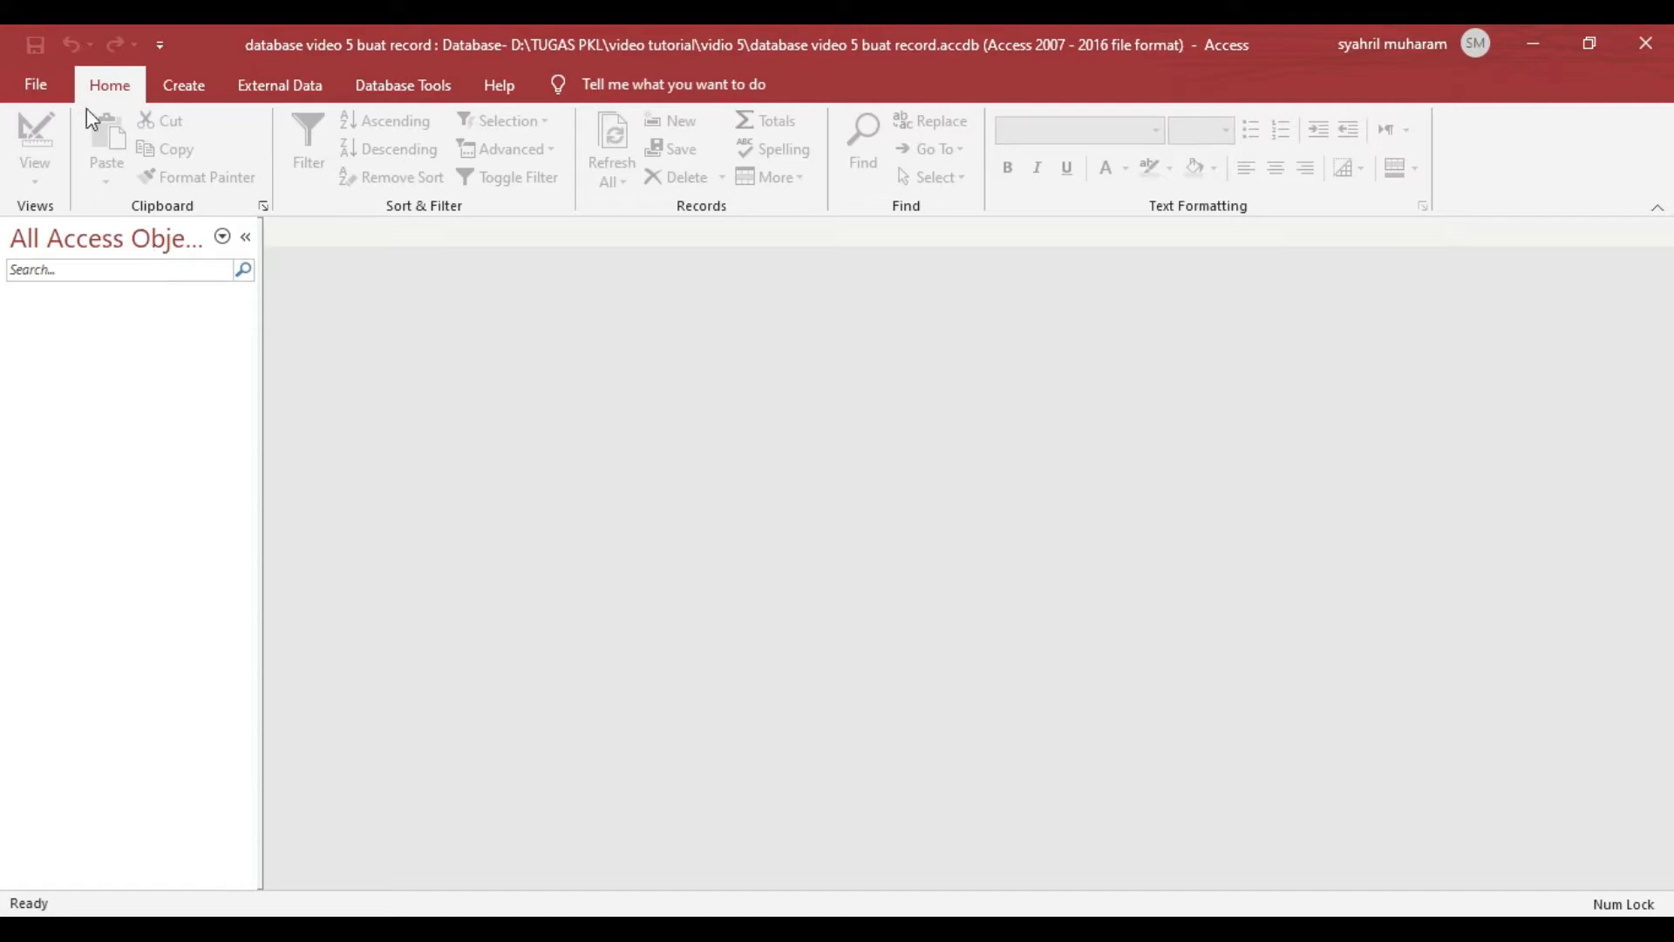
# - Create a new table and open it in Design View, saving it under the name Tabel Absen
pyautogui.click(187, 87)
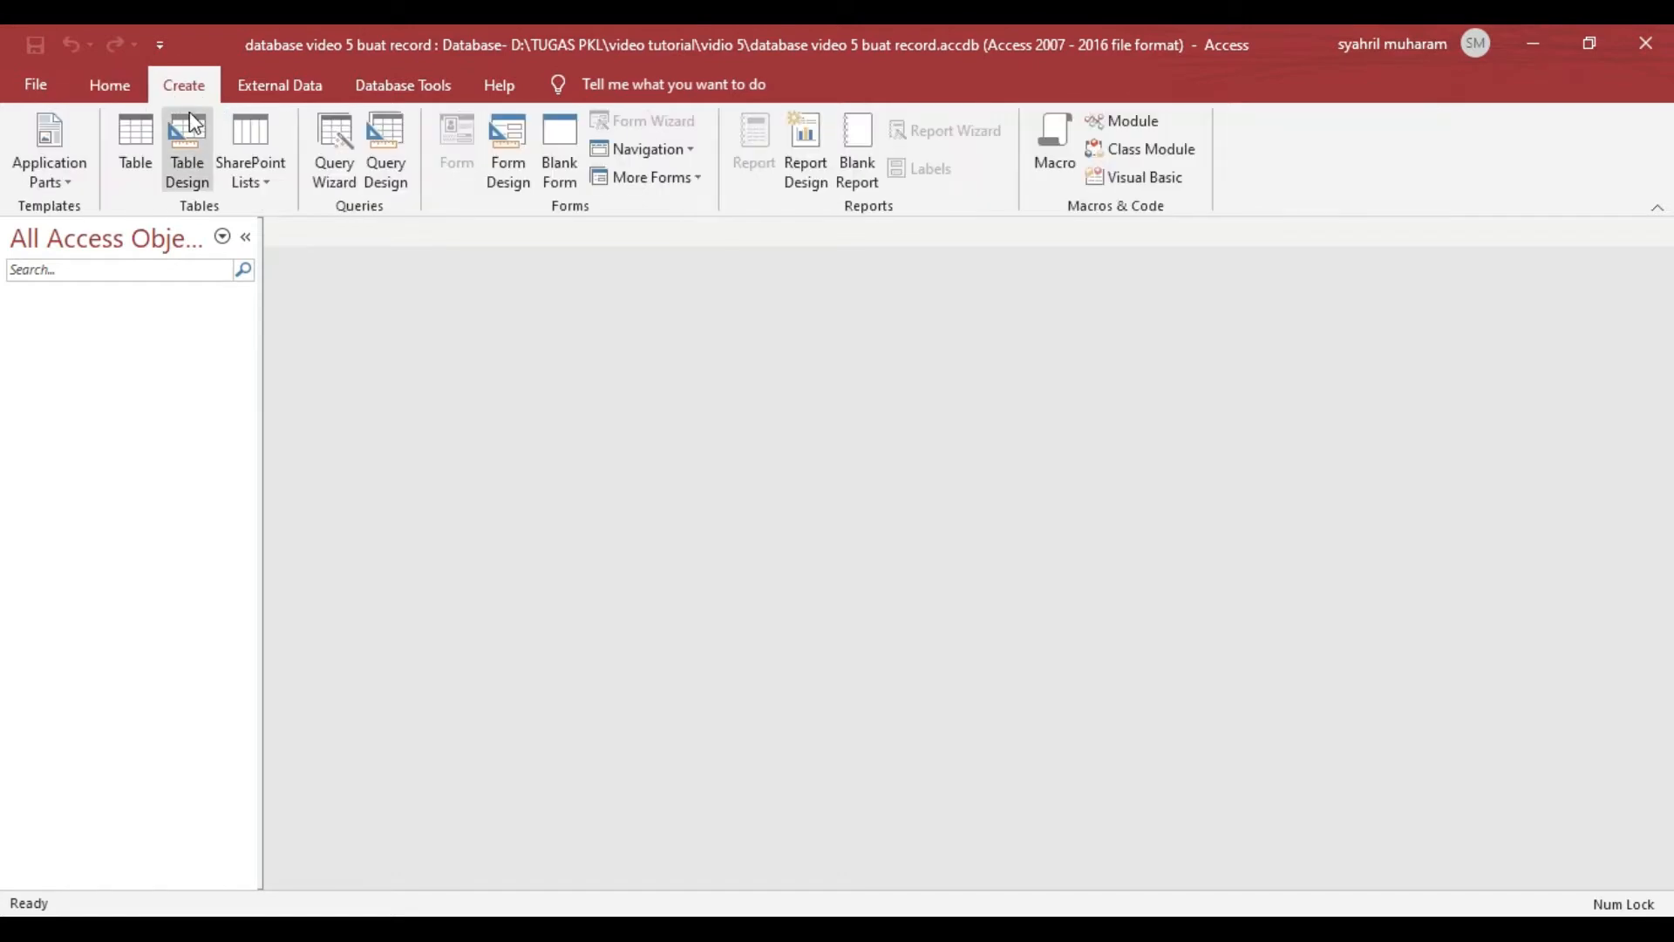
pyautogui.click(144, 134)
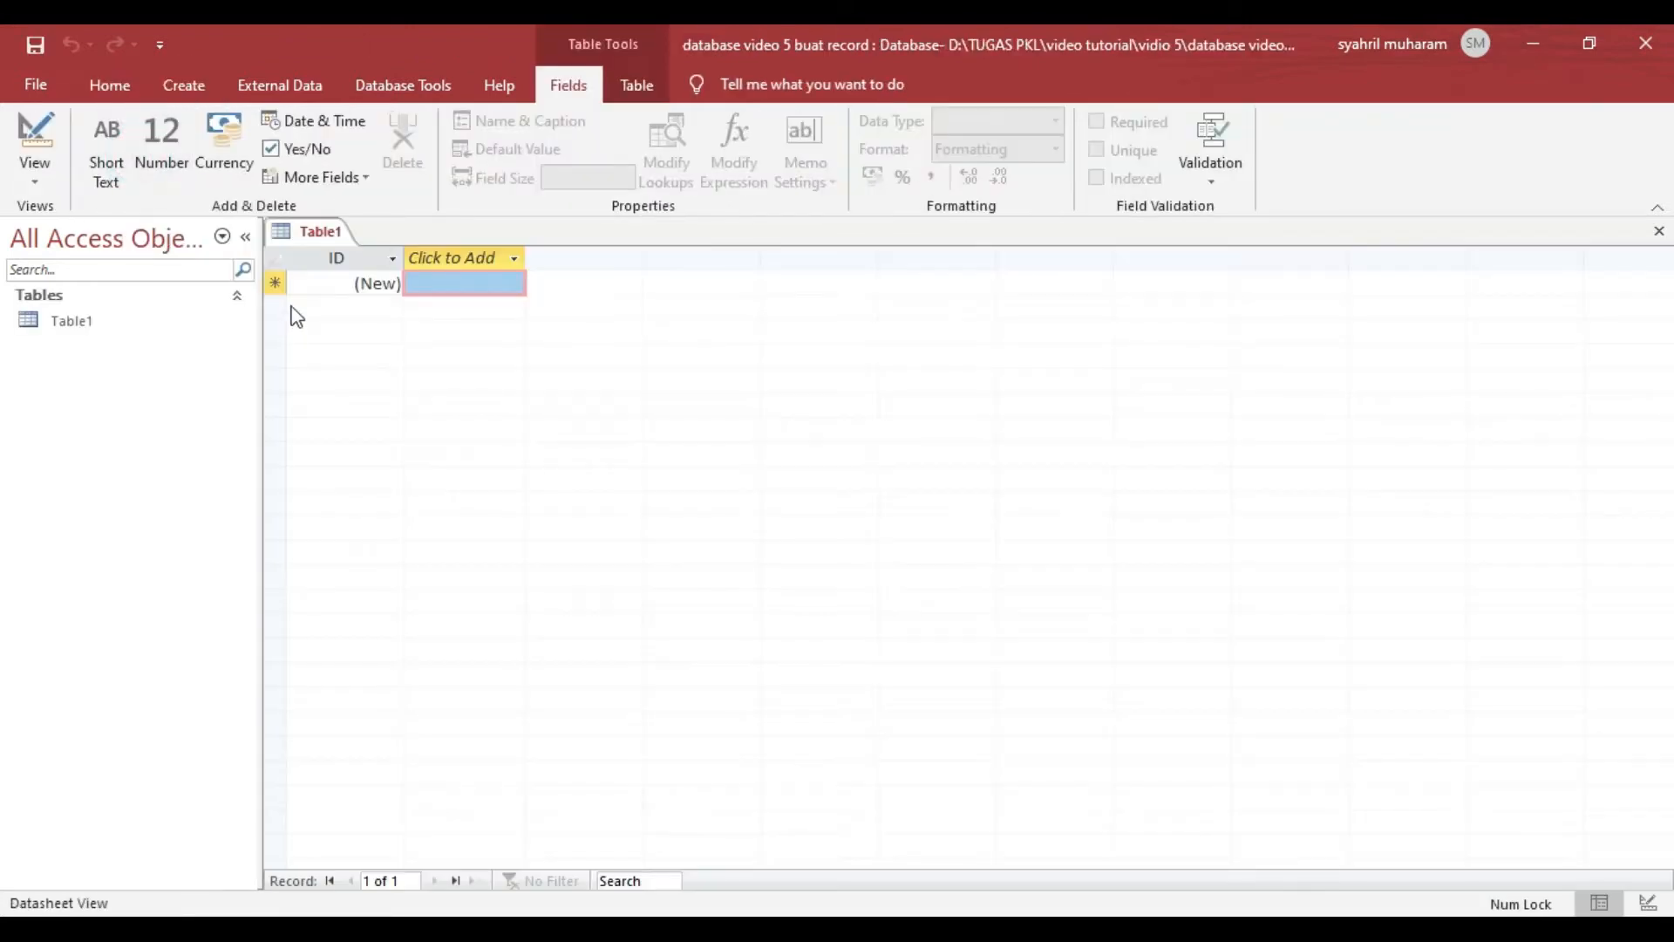
pyautogui.click(144, 321)
pyautogui.click(43, 181)
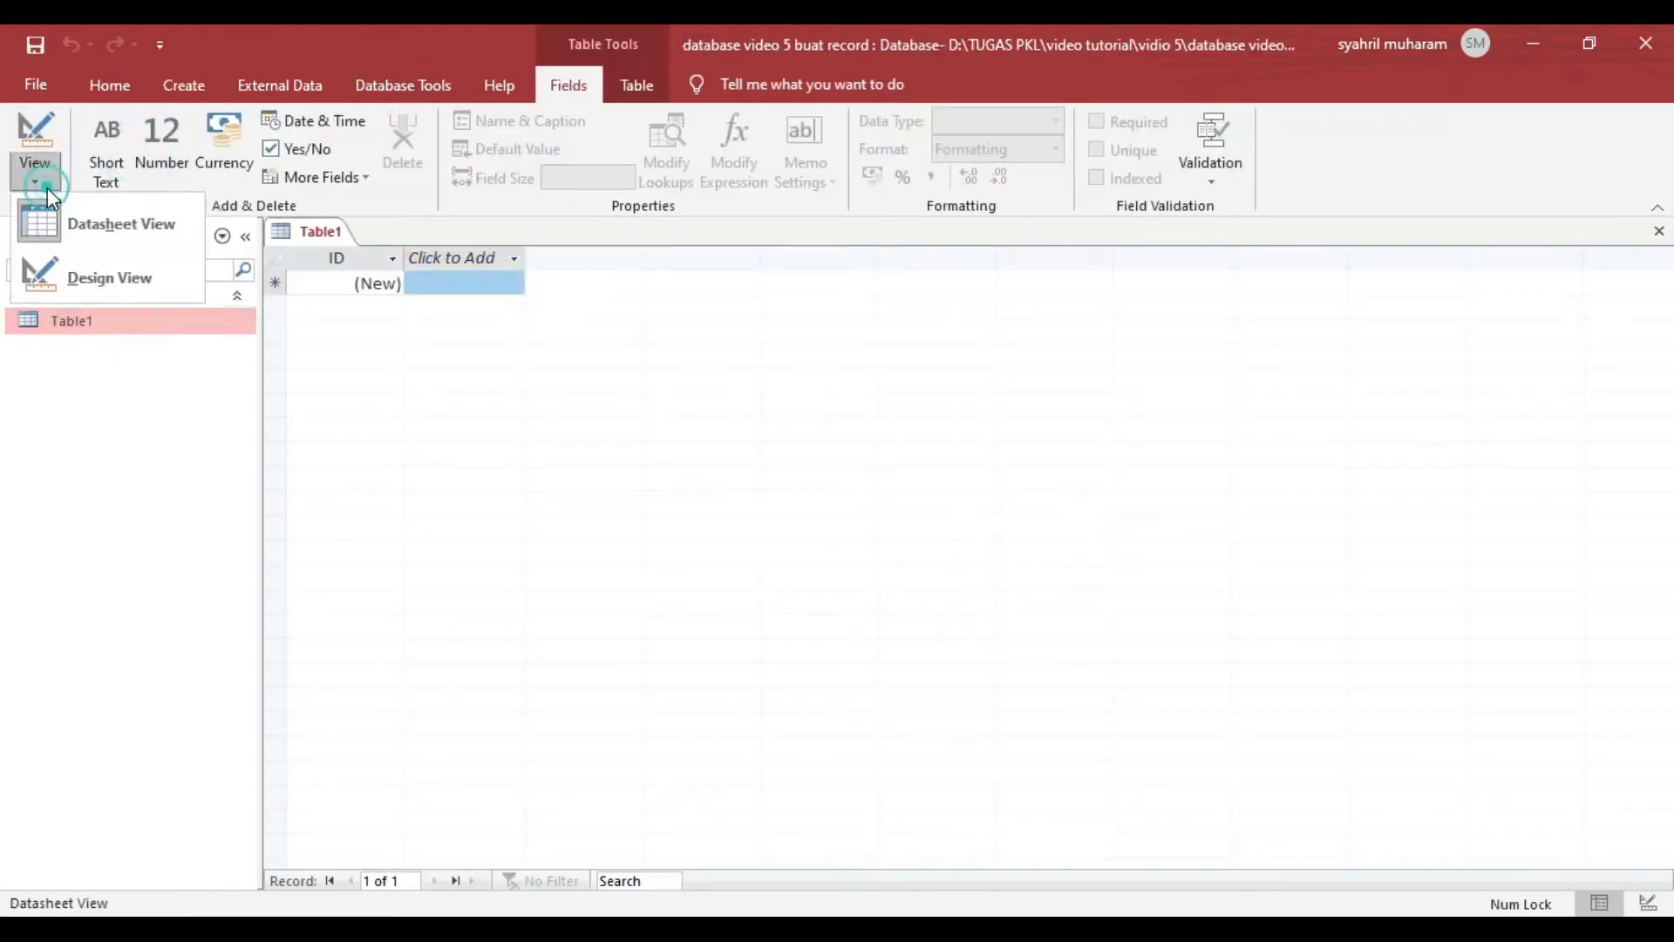
pyautogui.click(94, 277)
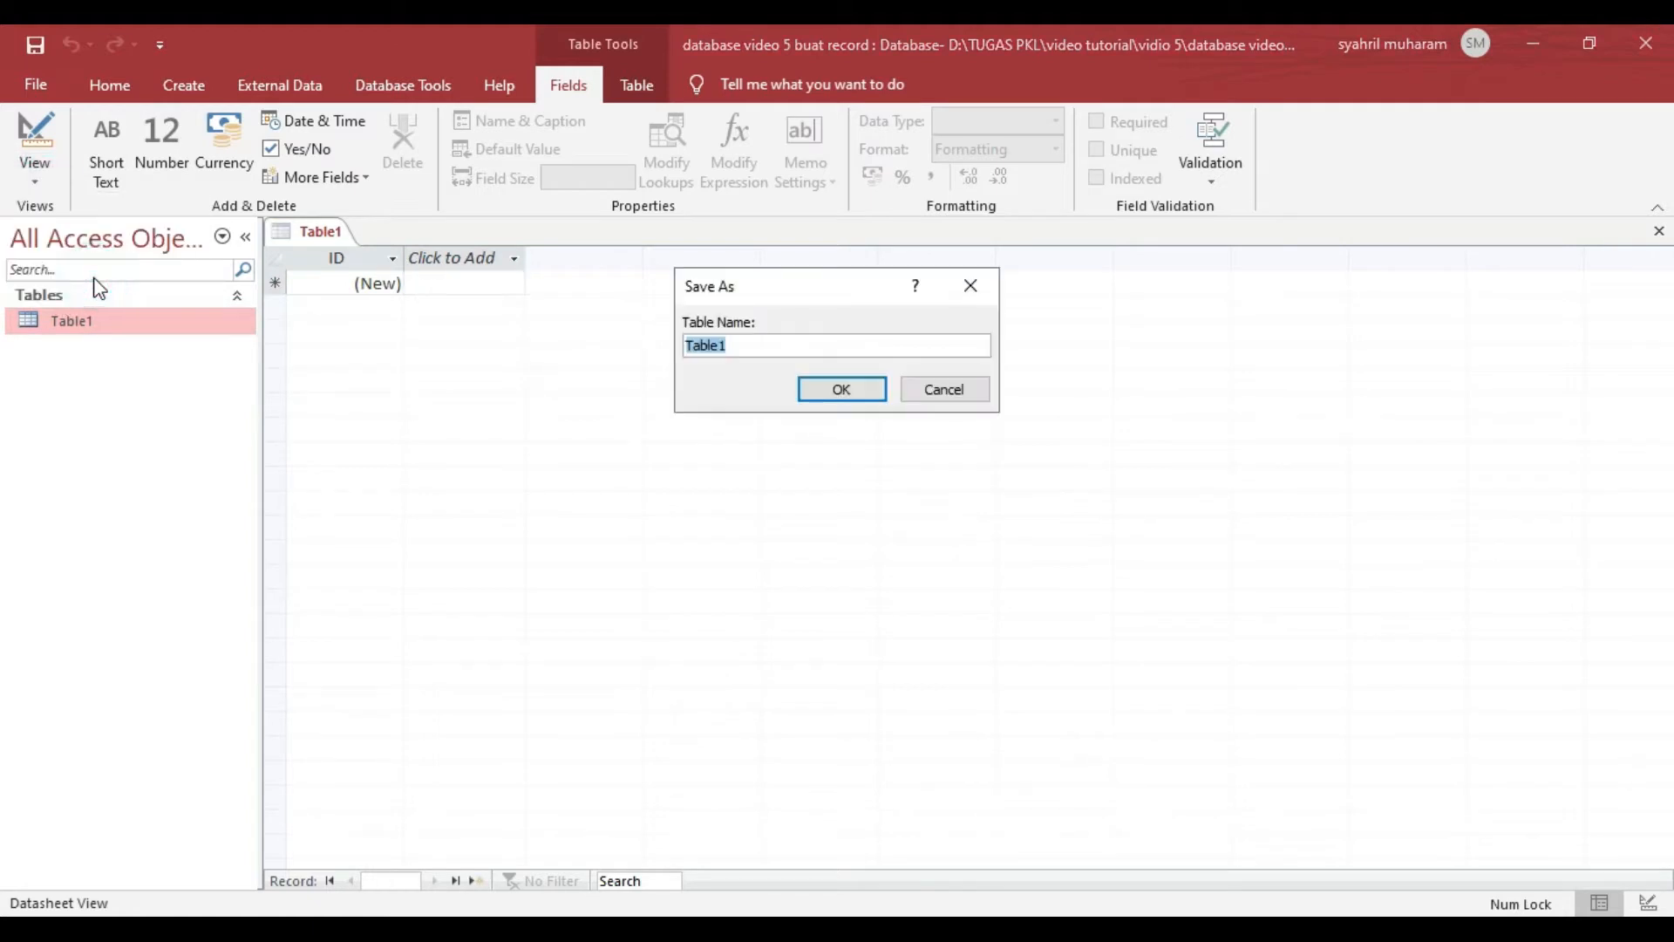
pyautogui.write('Absen')
pyautogui.press('Return')
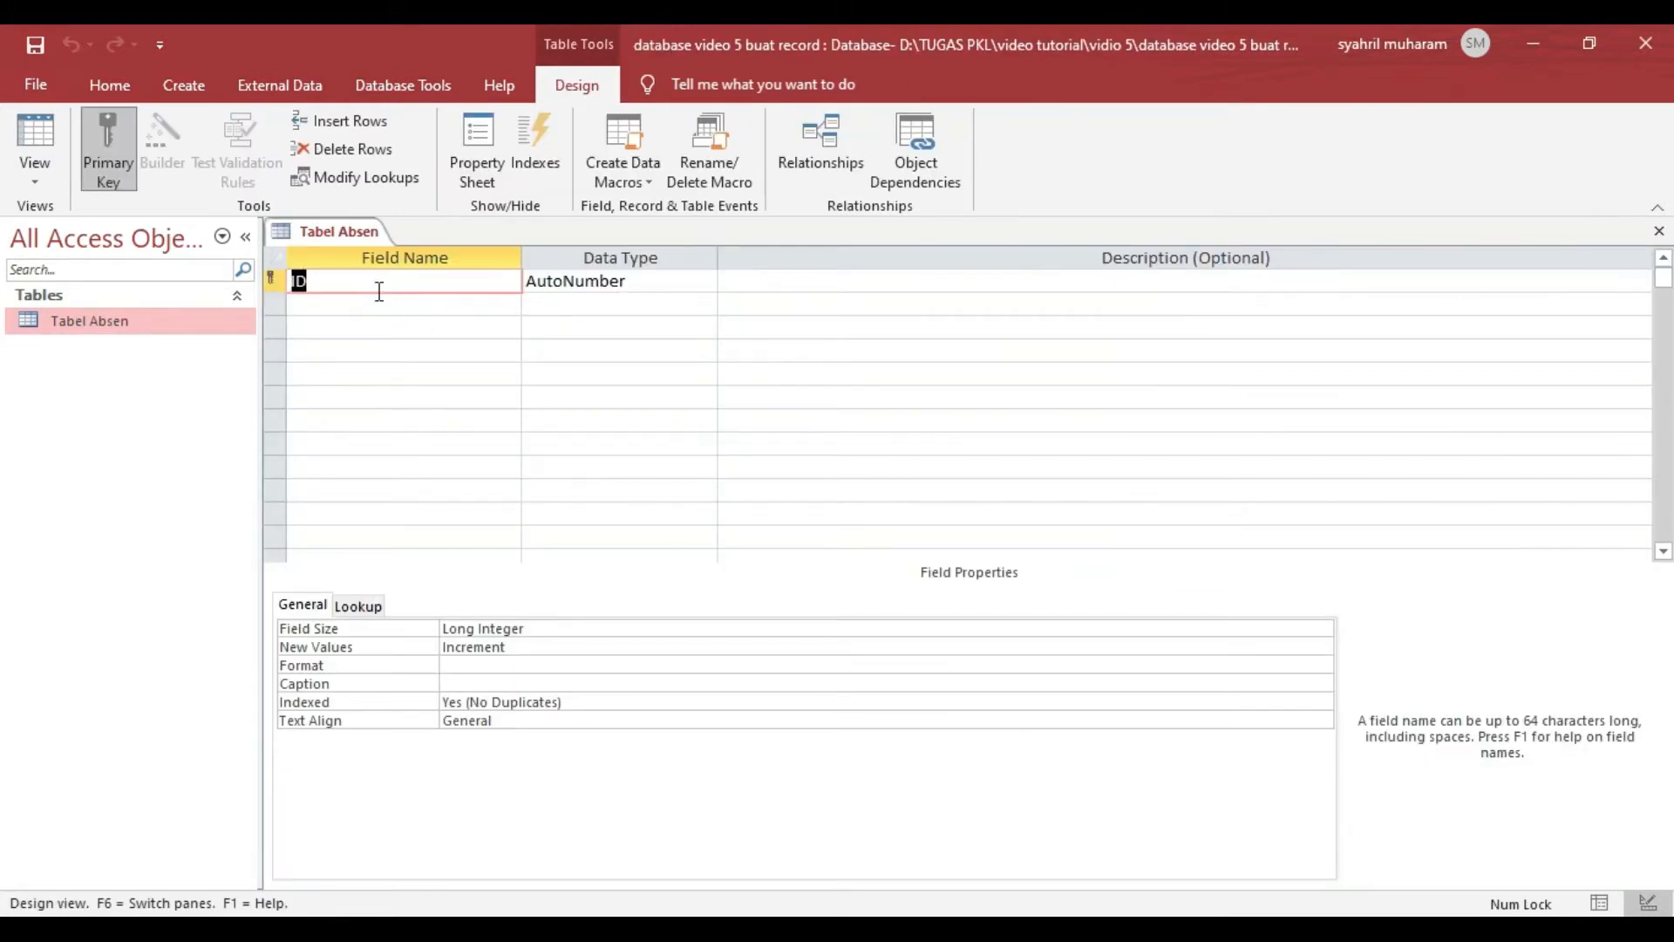
# - Replace the default ID field with a Short Text field named Nama and add a Short Text field named Jurusan
pyautogui.click(583, 281)
pyautogui.click(706, 282)
pyautogui.click(678, 301)
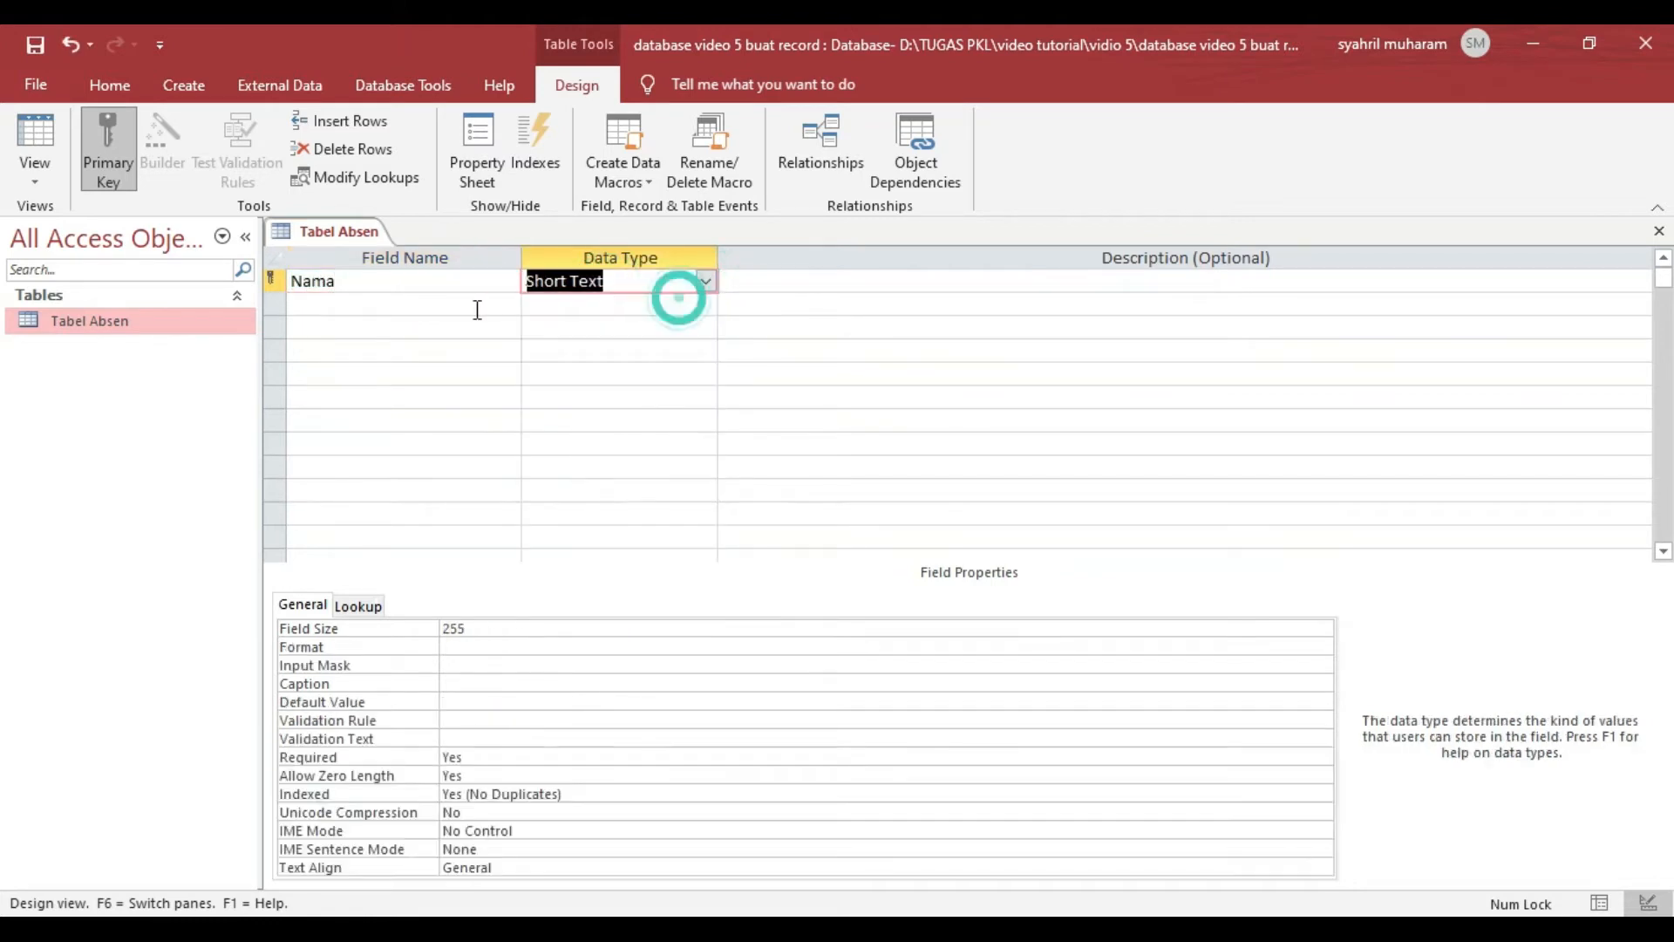
pyautogui.click(436, 302)
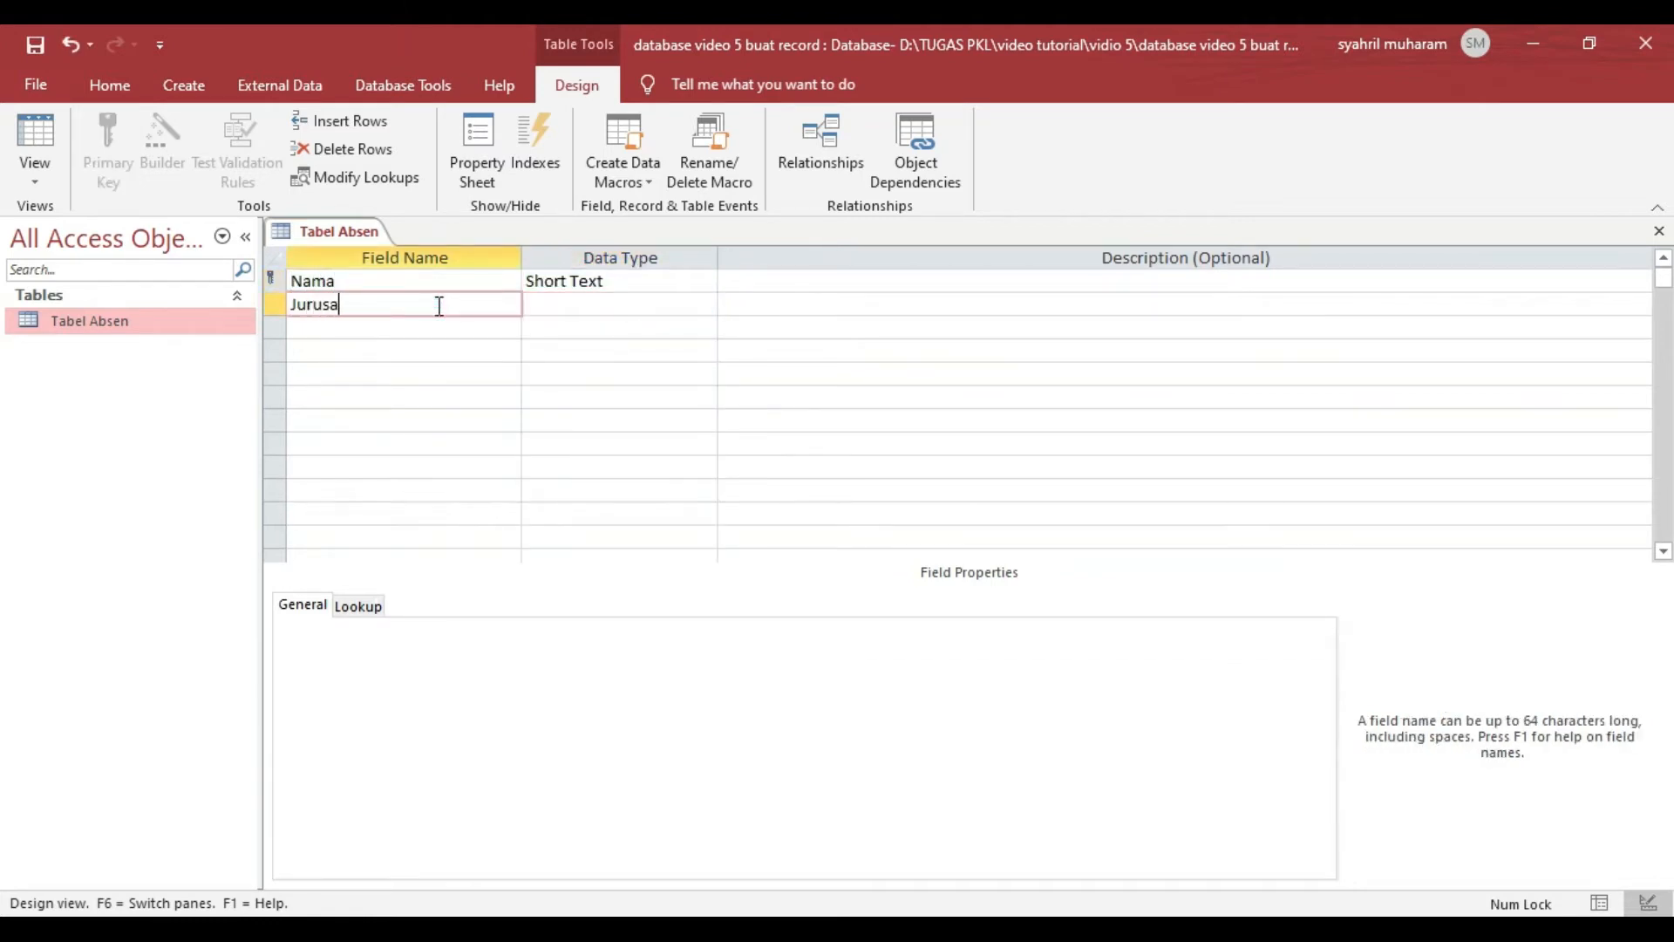
pyautogui.click(582, 318)
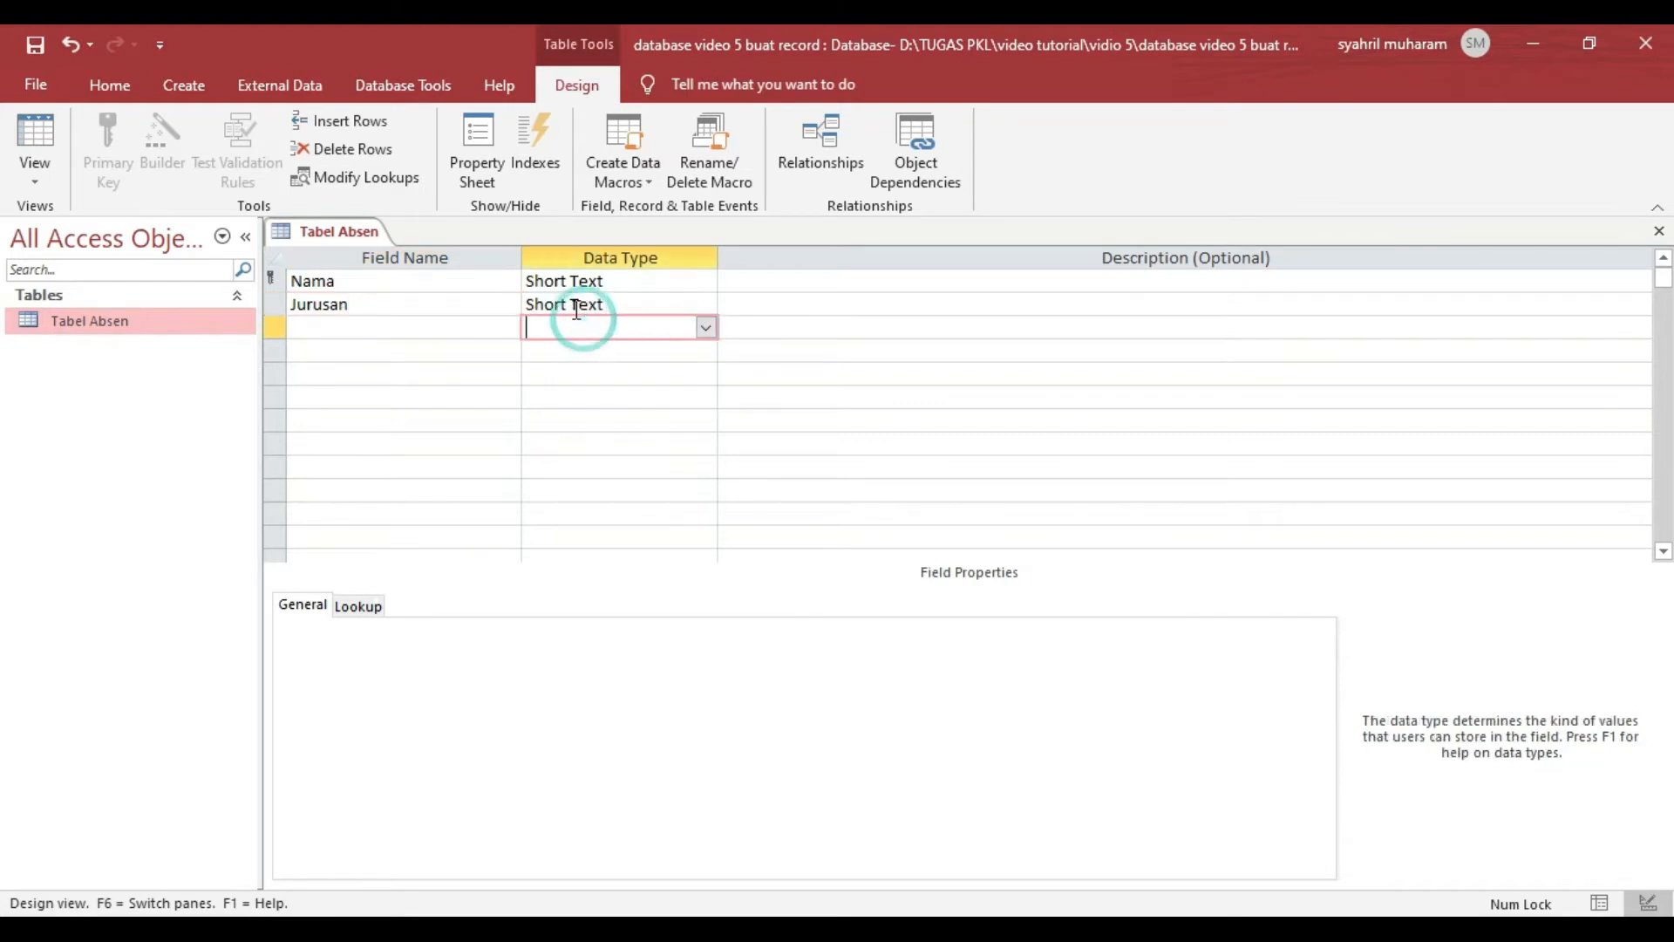
# - Add a third field named Asal Sekolah with the Short Text data type, and close Tabel Absen with its changes saved
pyautogui.click(398, 336)
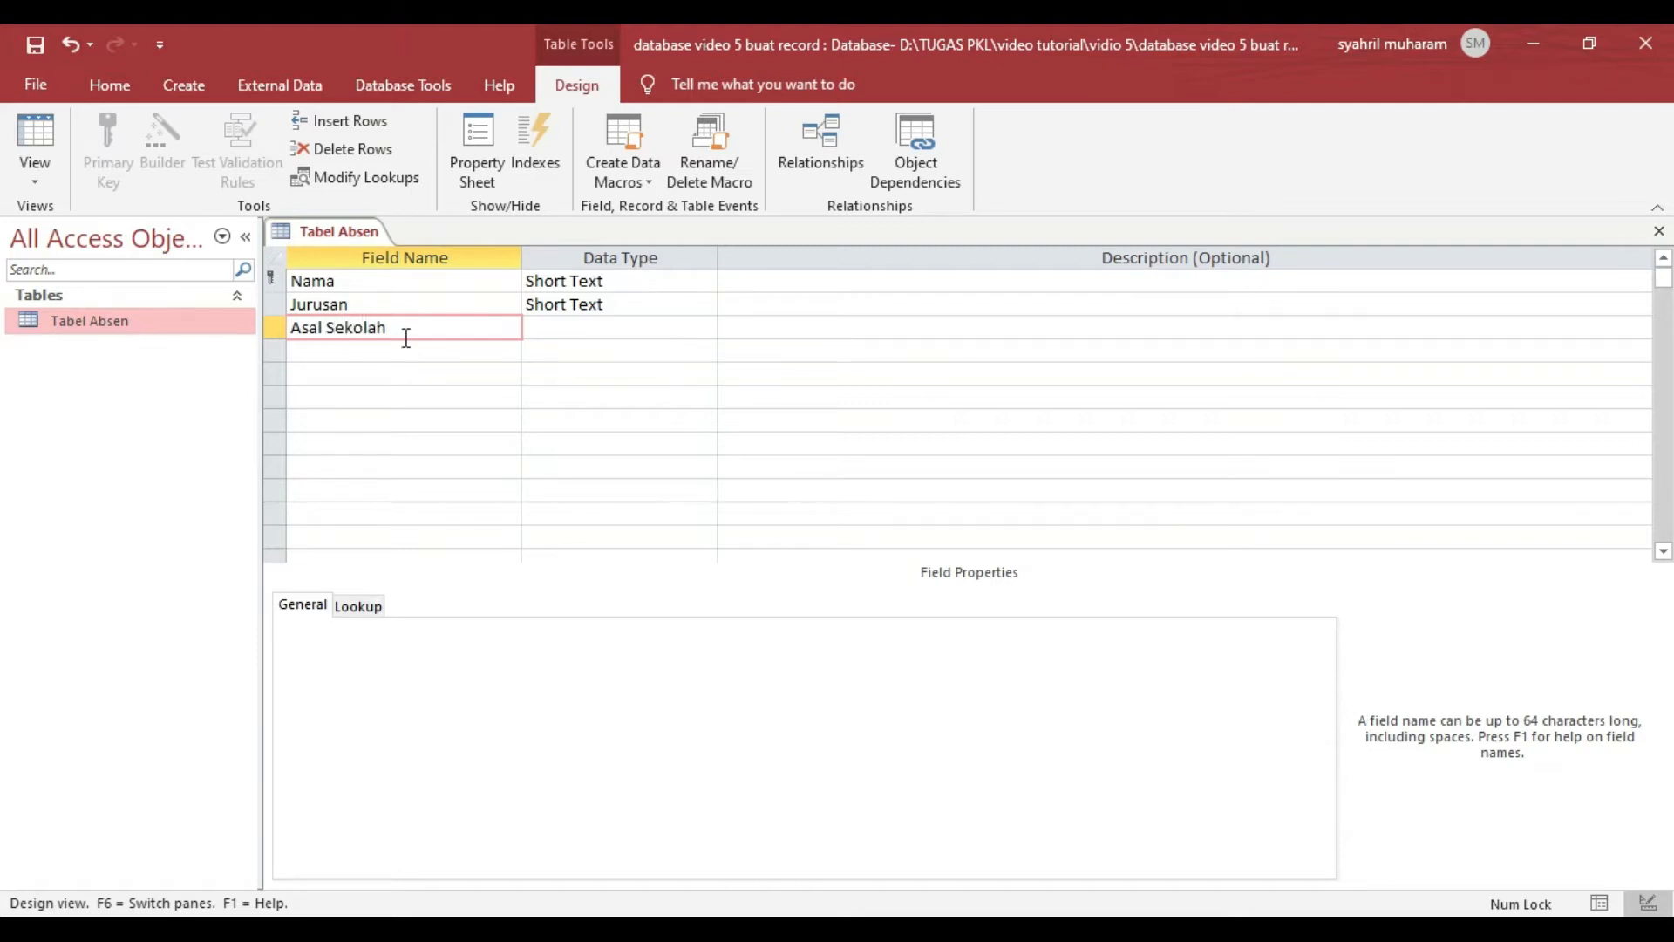
pyautogui.write('Asal Sekolah')
pyautogui.click(544, 328)
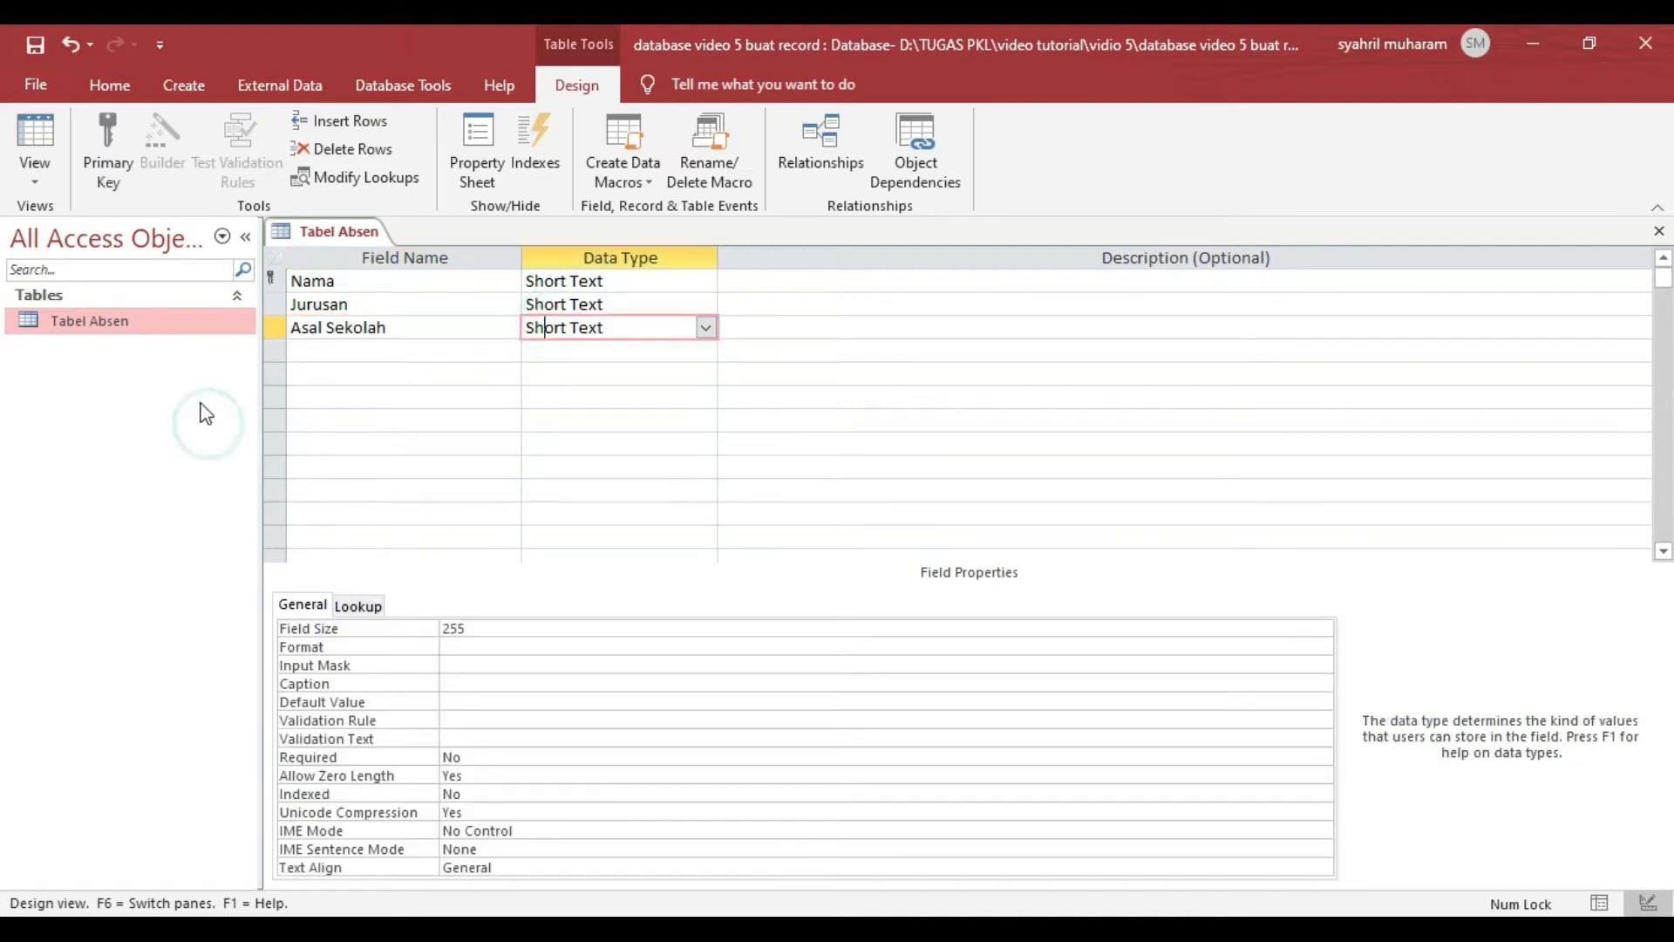
pyautogui.rightClick(351, 234)
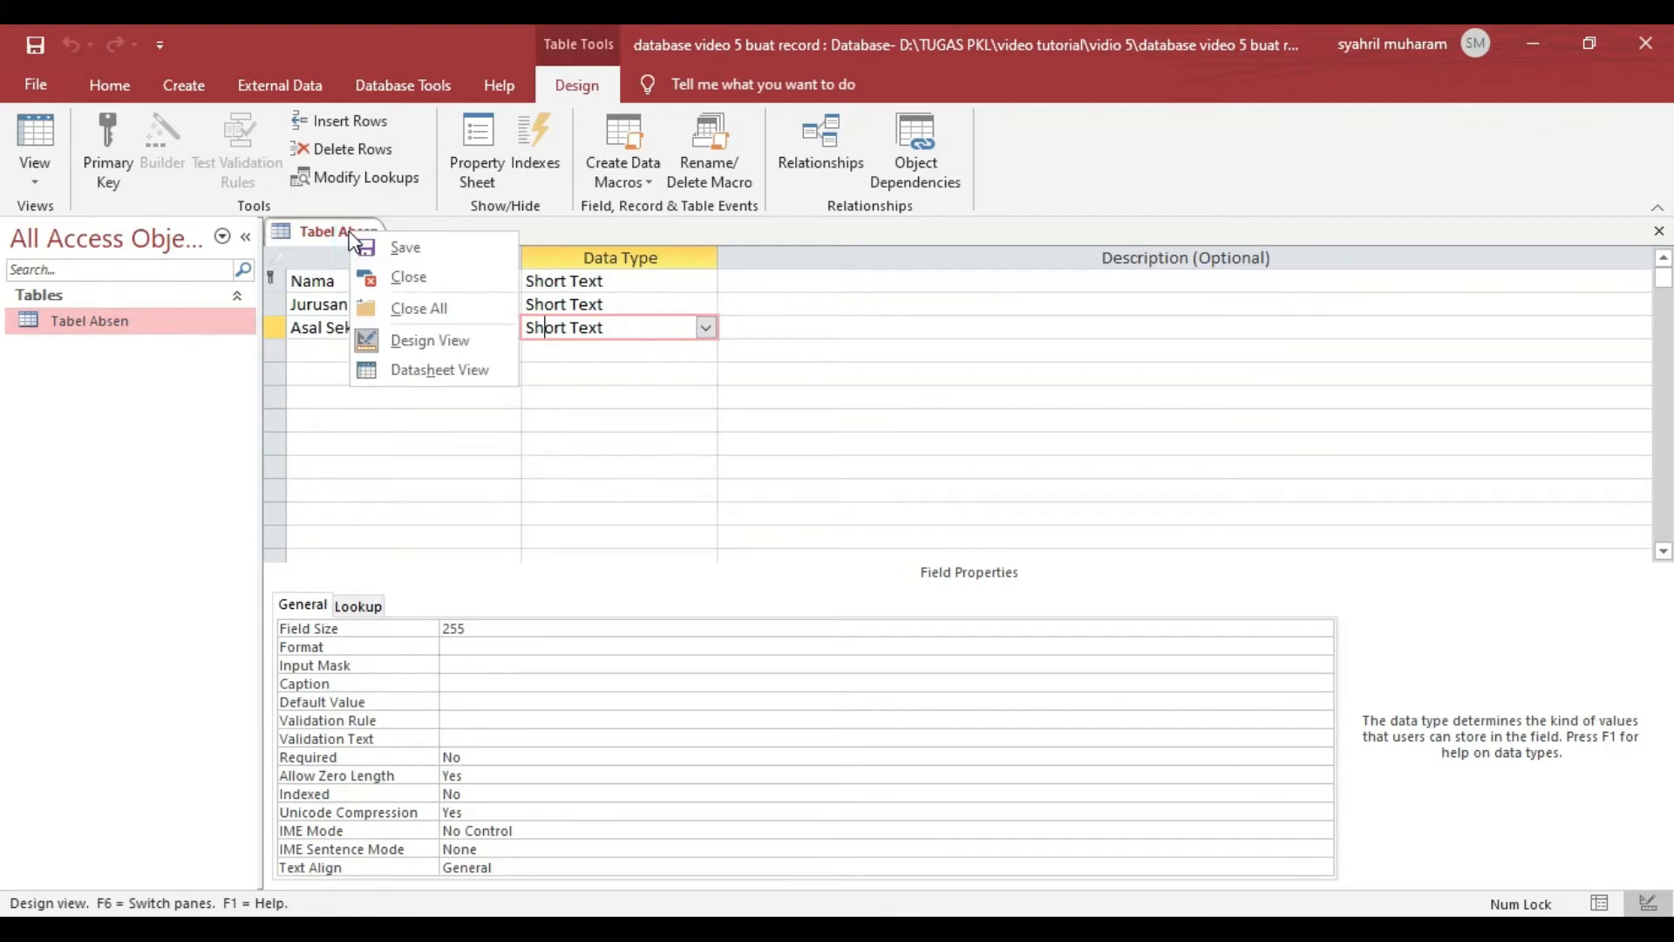
pyautogui.click(397, 276)
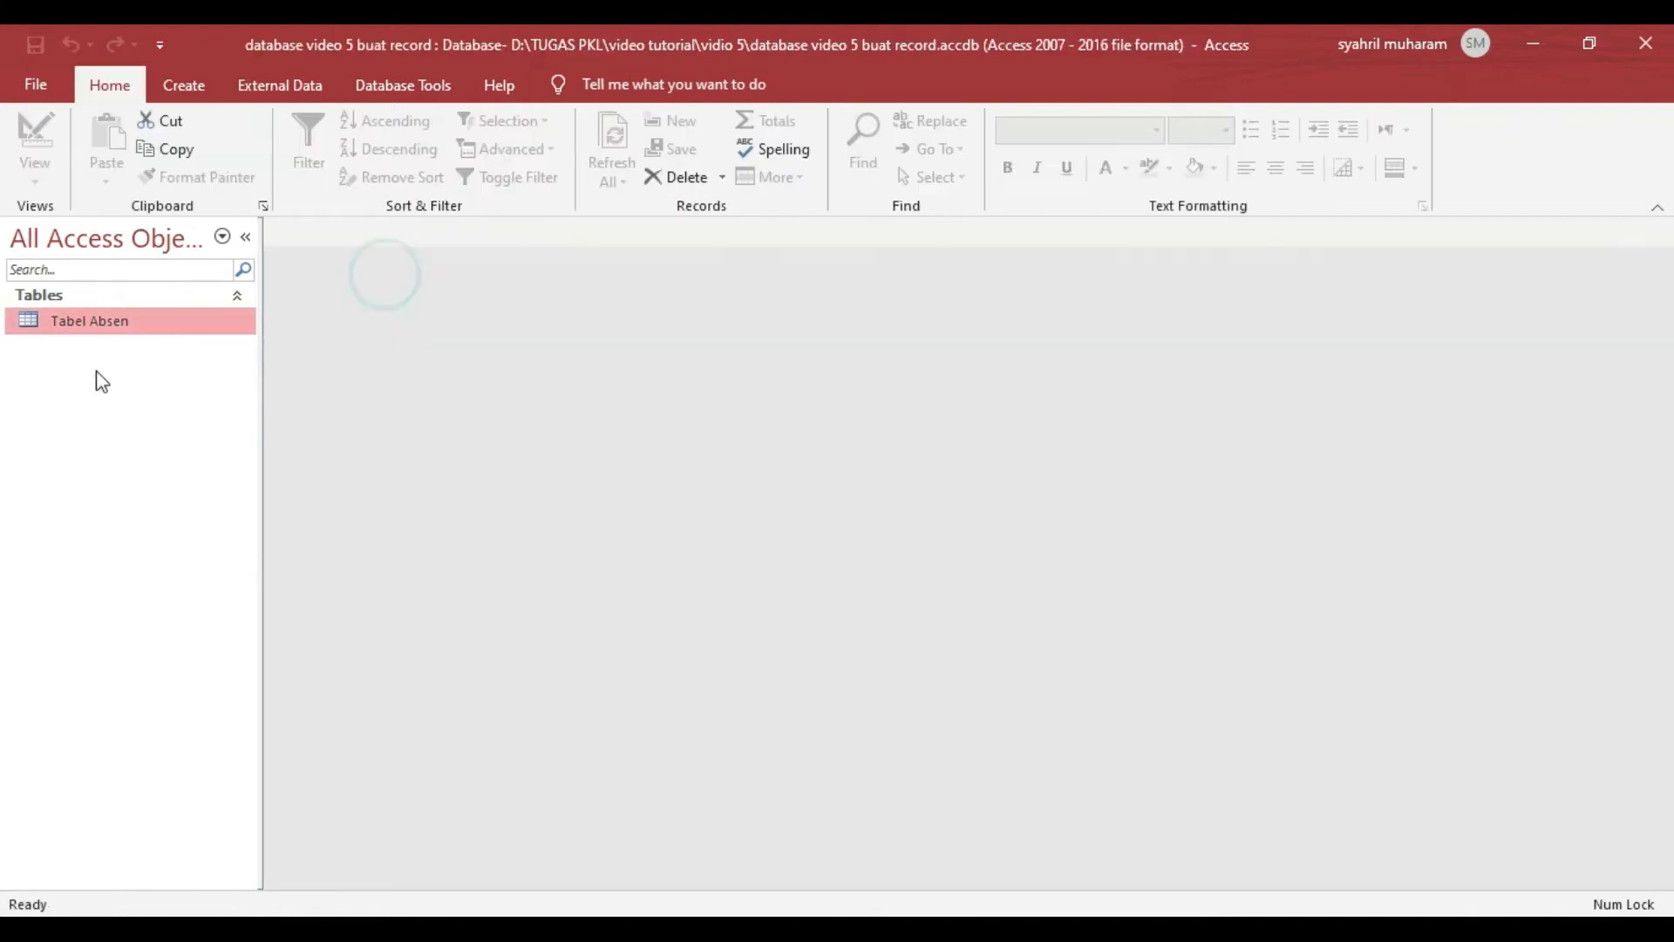
# - Start the Form Wizard from Tabel Absen and include the fields Nama, Jurusan and Asal Sekolah
pyautogui.click(183, 86)
pyautogui.click(605, 121)
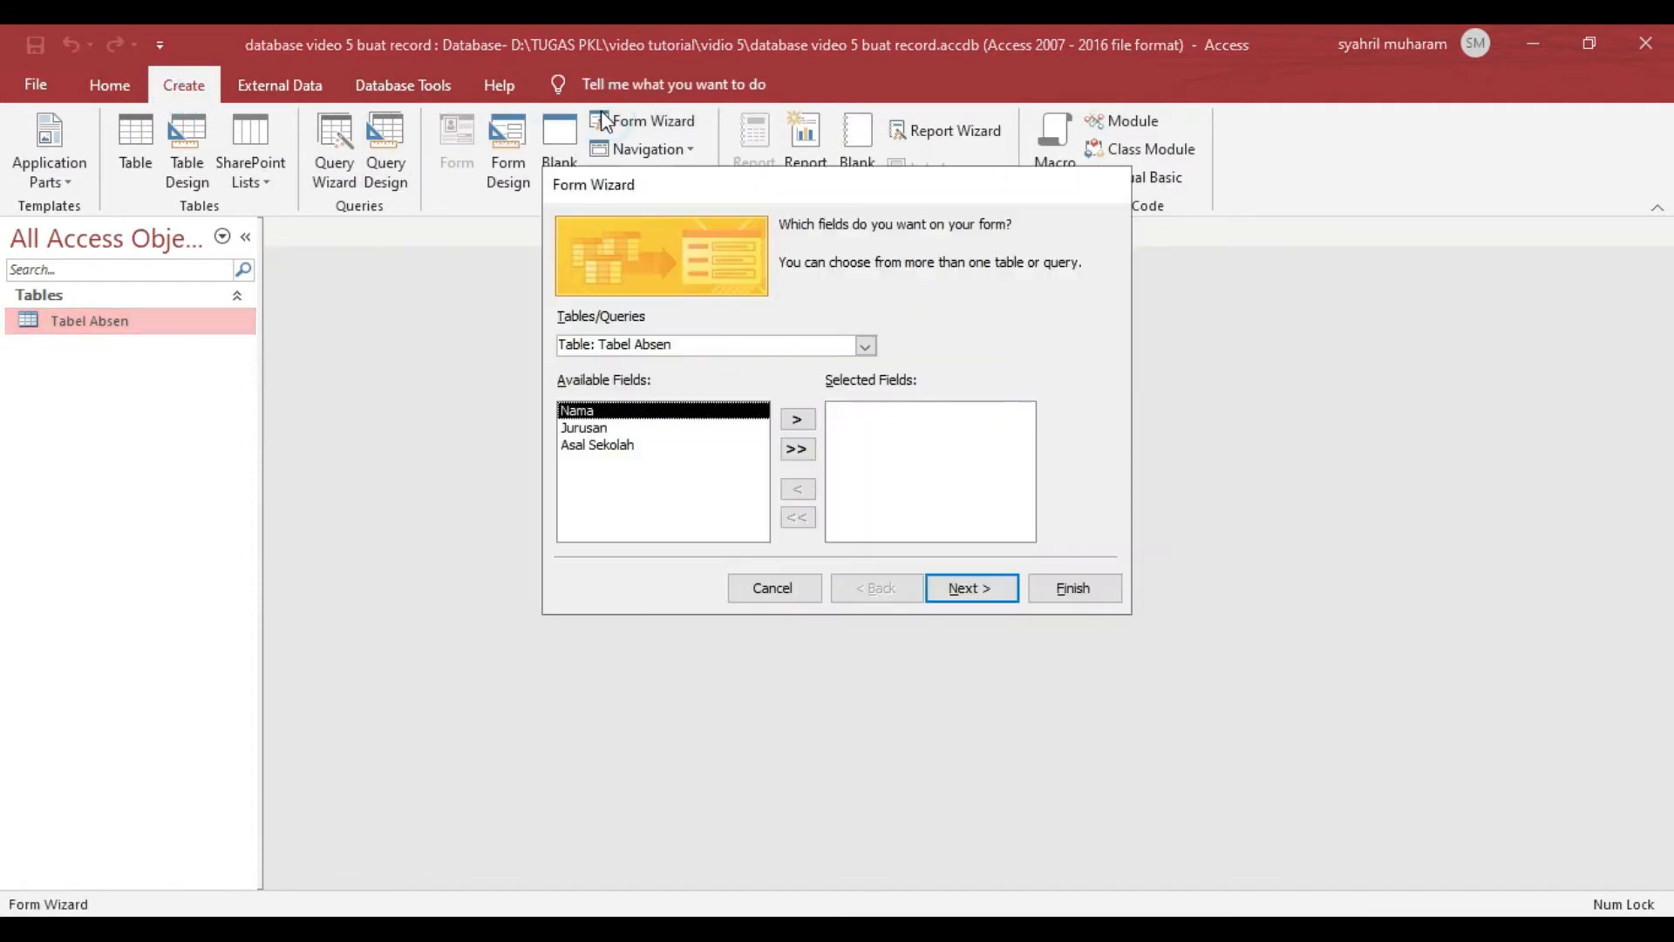
pyautogui.click(874, 348)
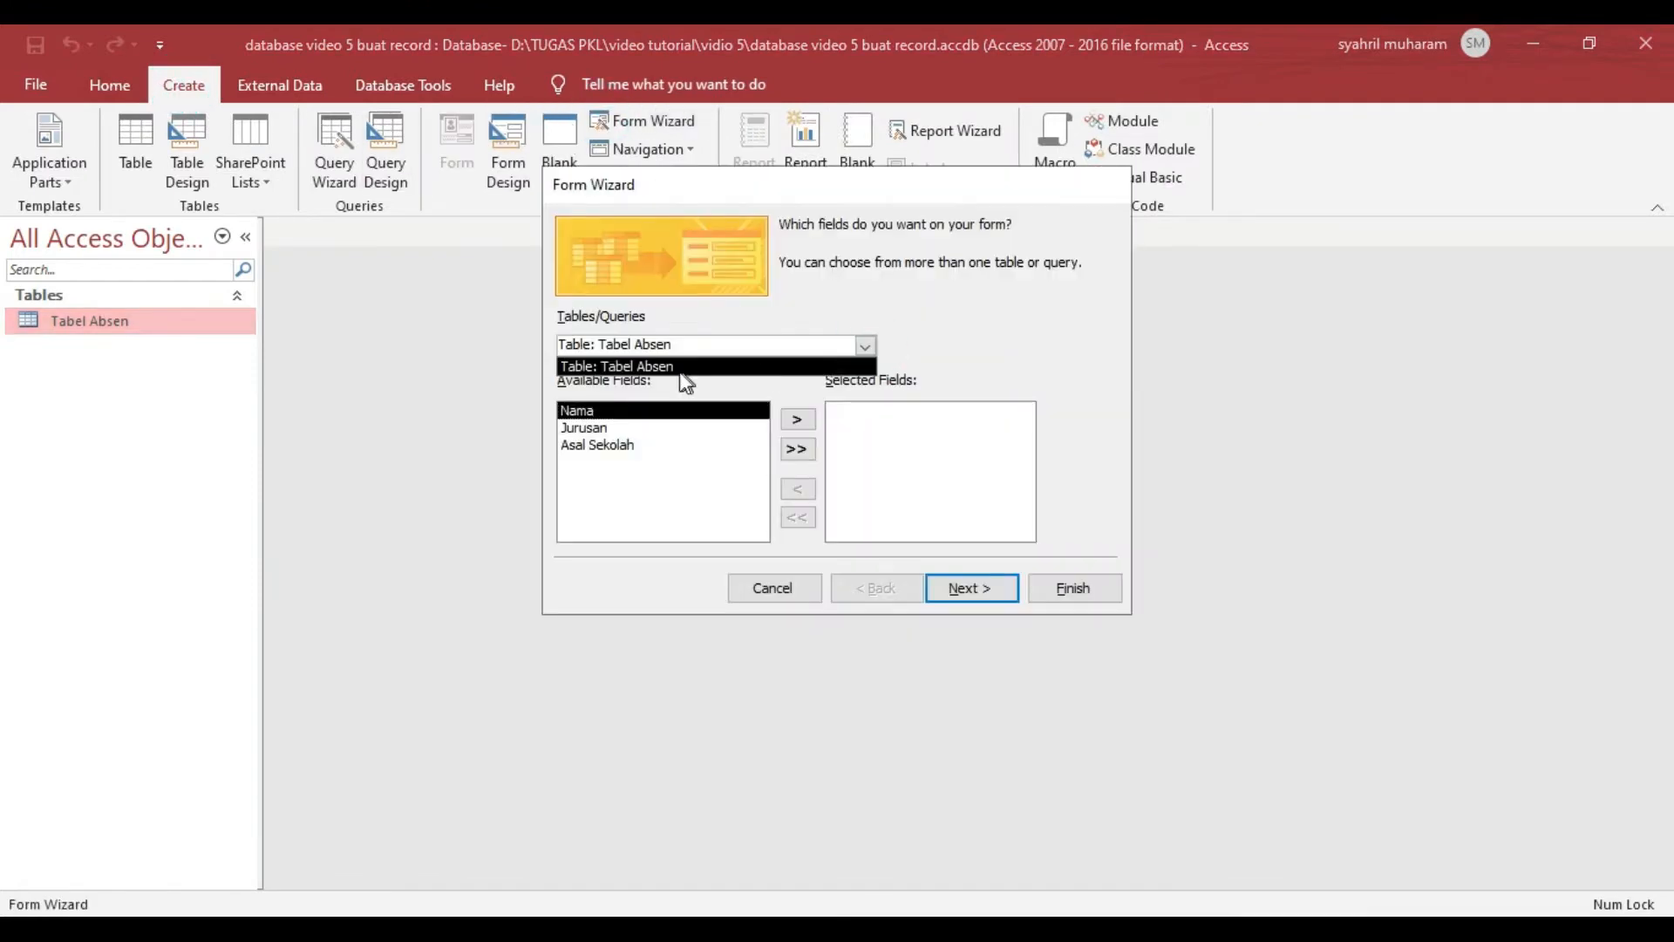
pyautogui.click(648, 367)
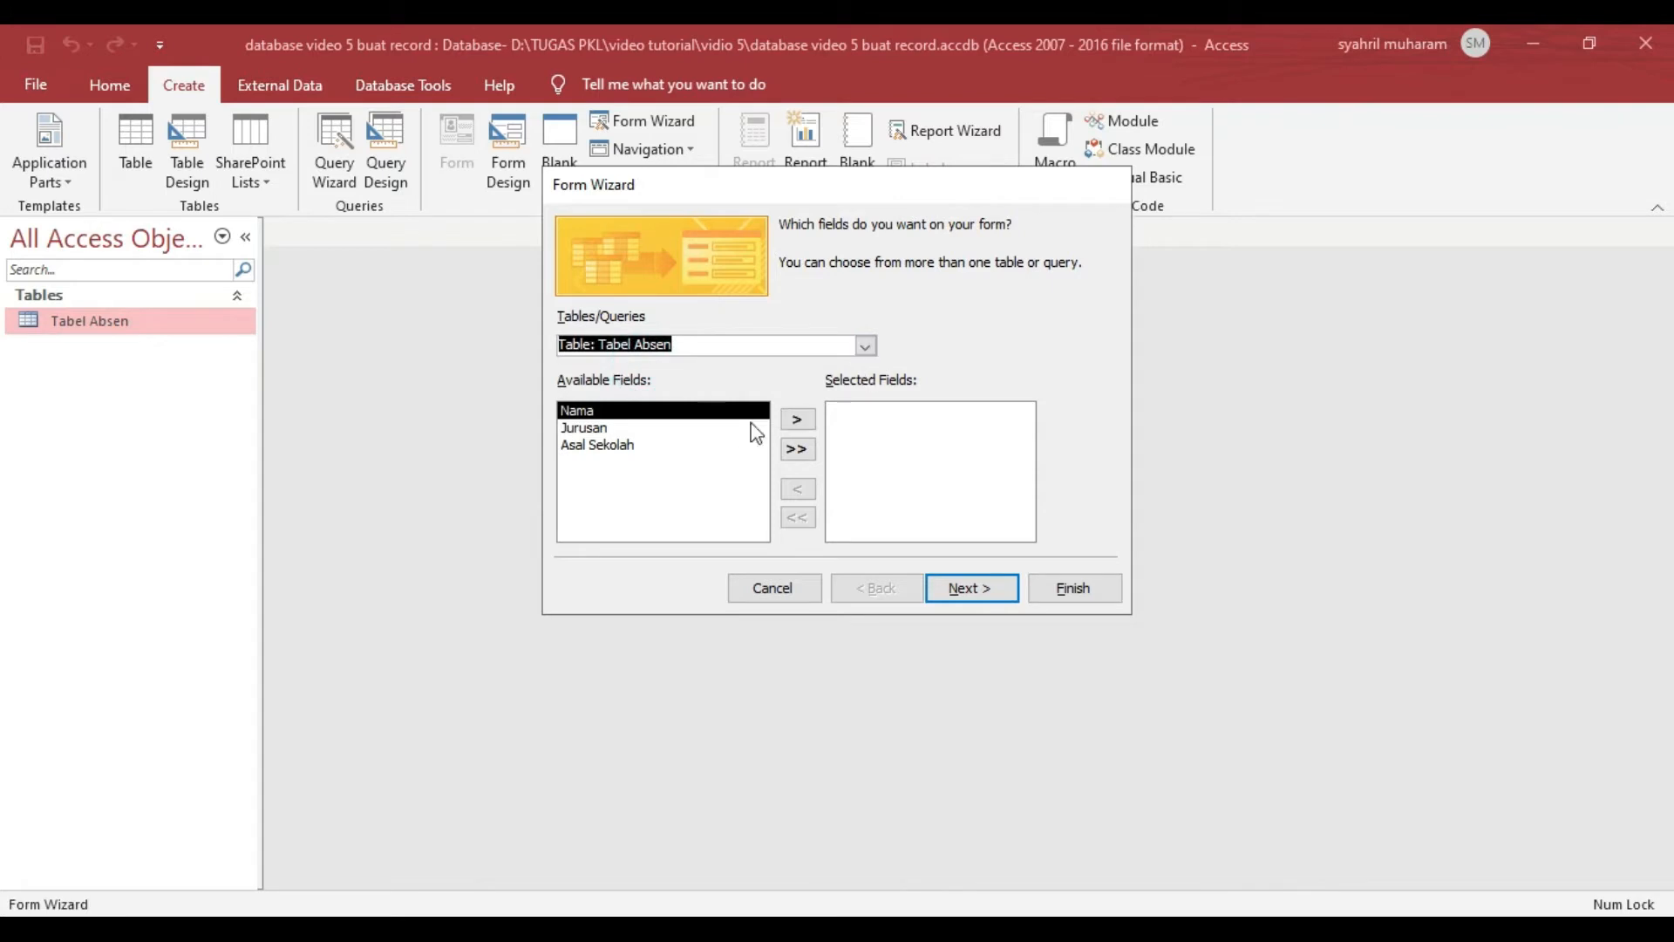
pyautogui.click(797, 421)
pyautogui.click(798, 421)
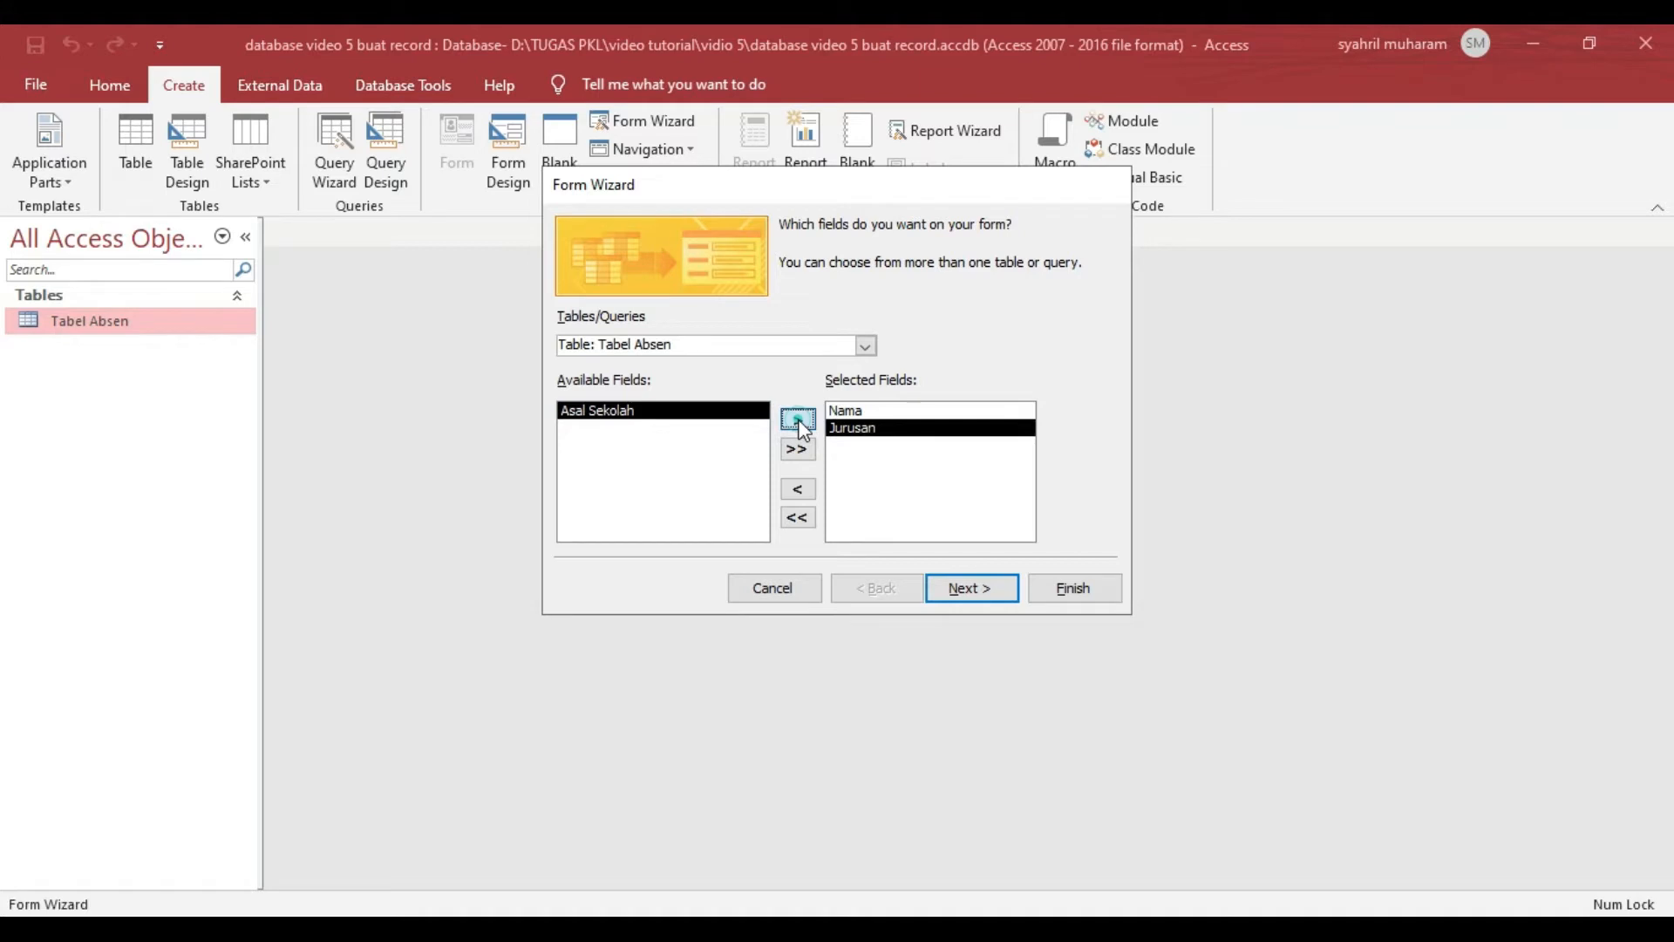
pyautogui.click(799, 422)
pyautogui.click(959, 586)
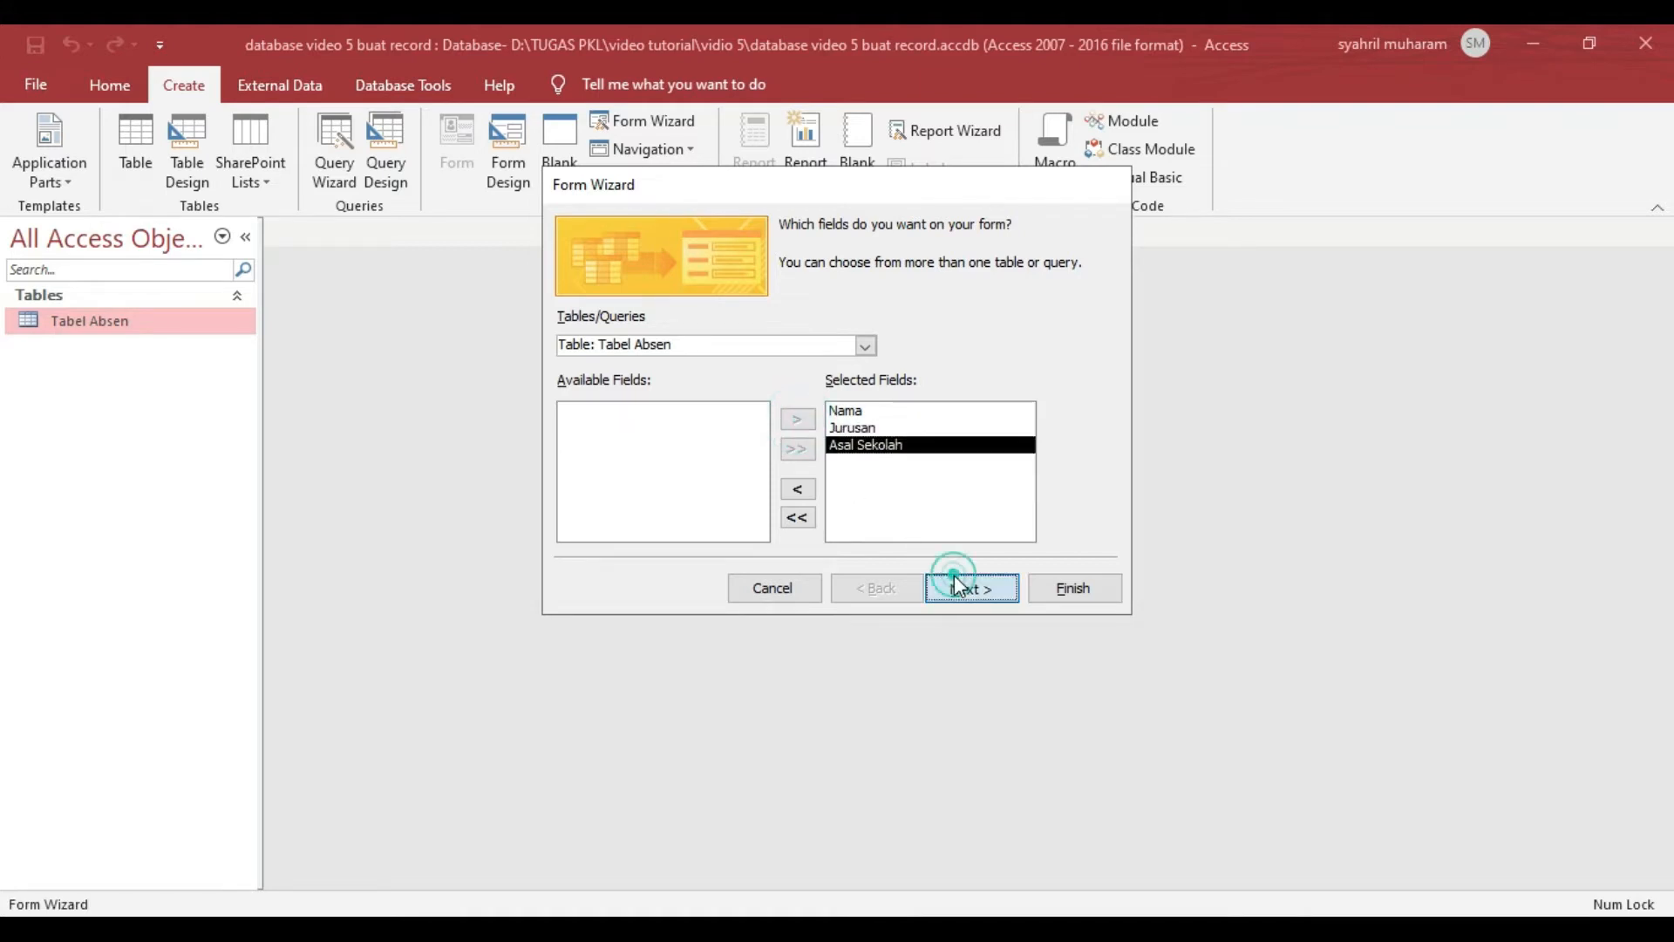
# - Compare the Tabular, Datasheet and Justified layouts in the wizard and accept the Columnar layout for the form
pyautogui.click(900, 325)
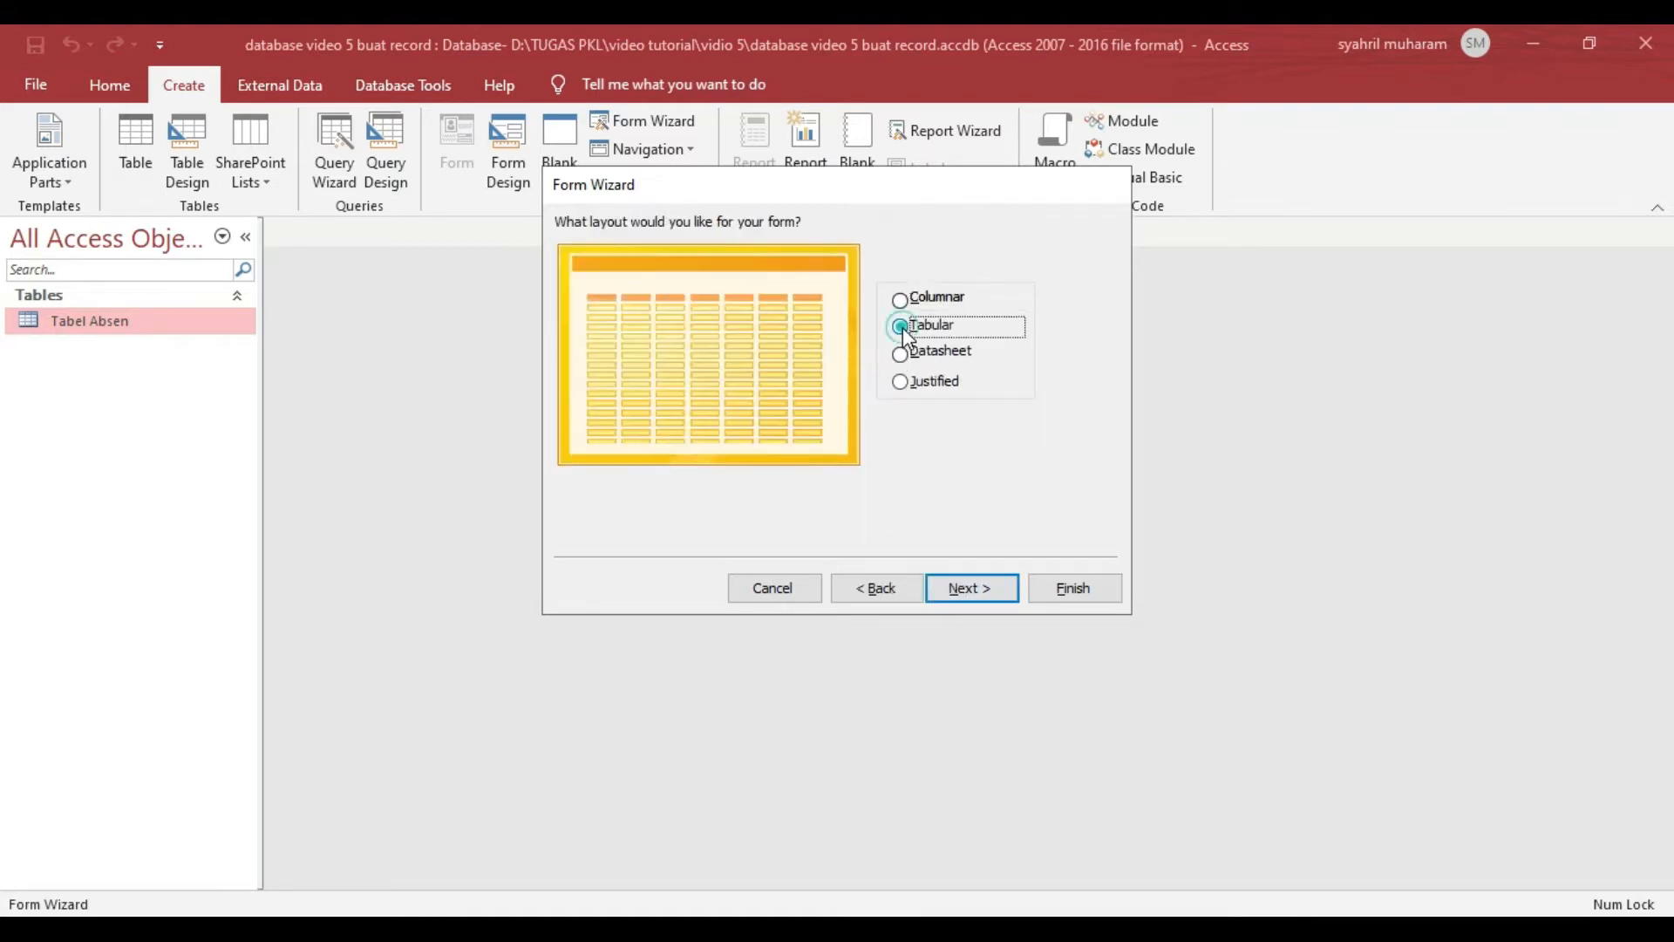
pyautogui.click(900, 353)
pyautogui.click(900, 381)
pyautogui.click(907, 301)
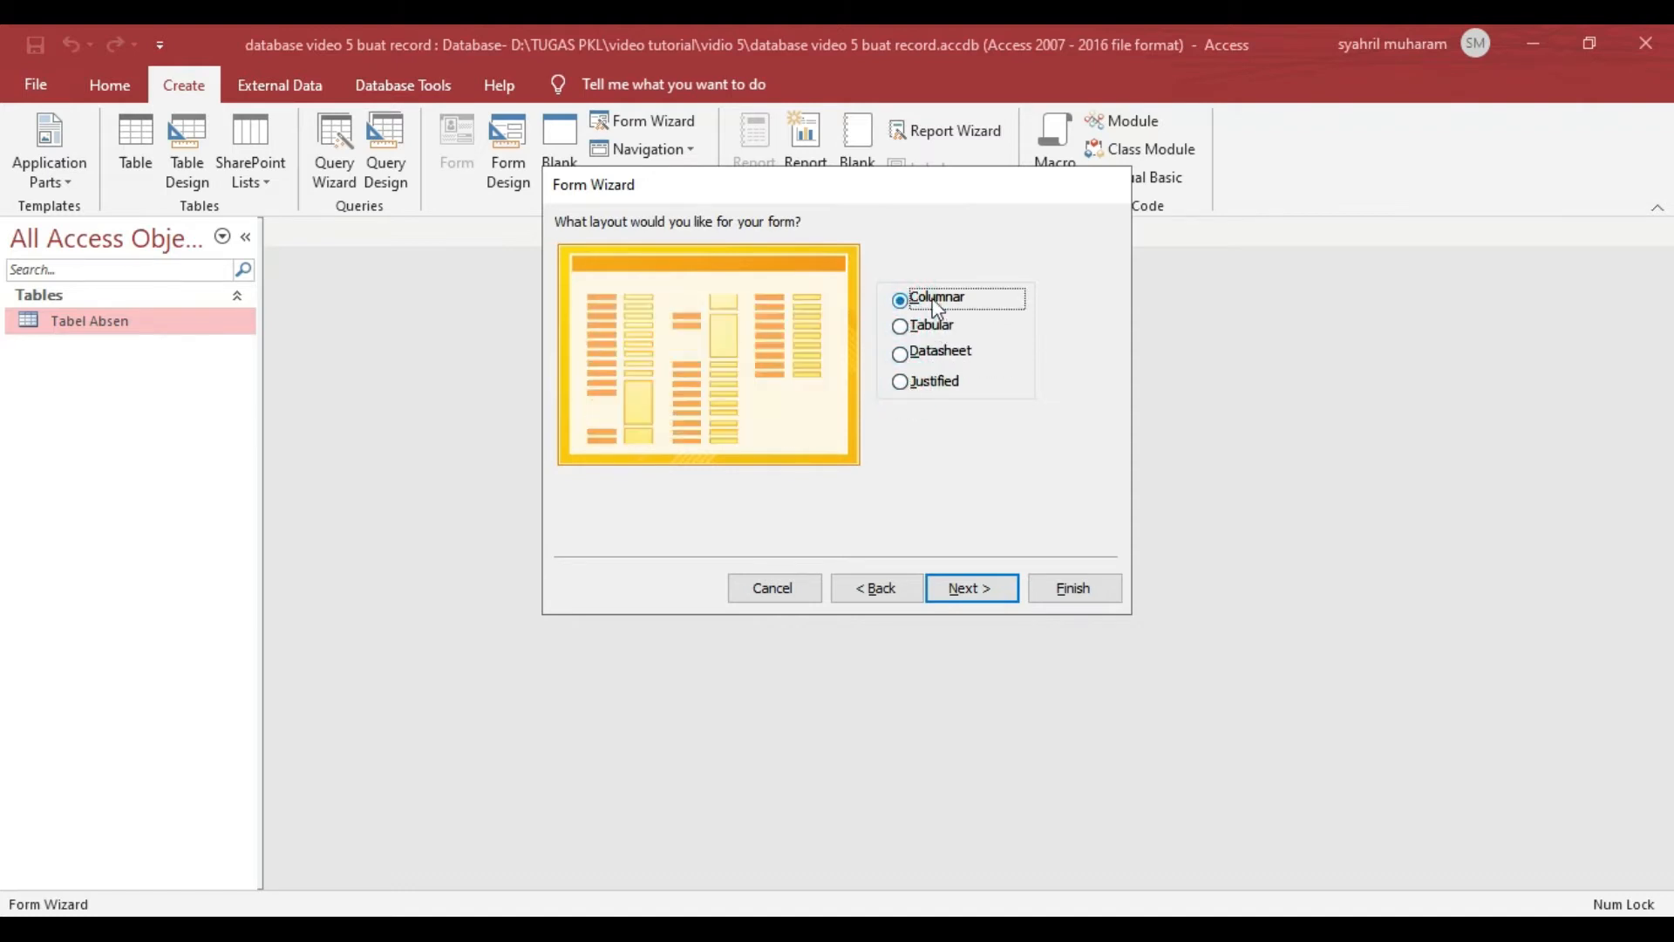
pyautogui.click(977, 588)
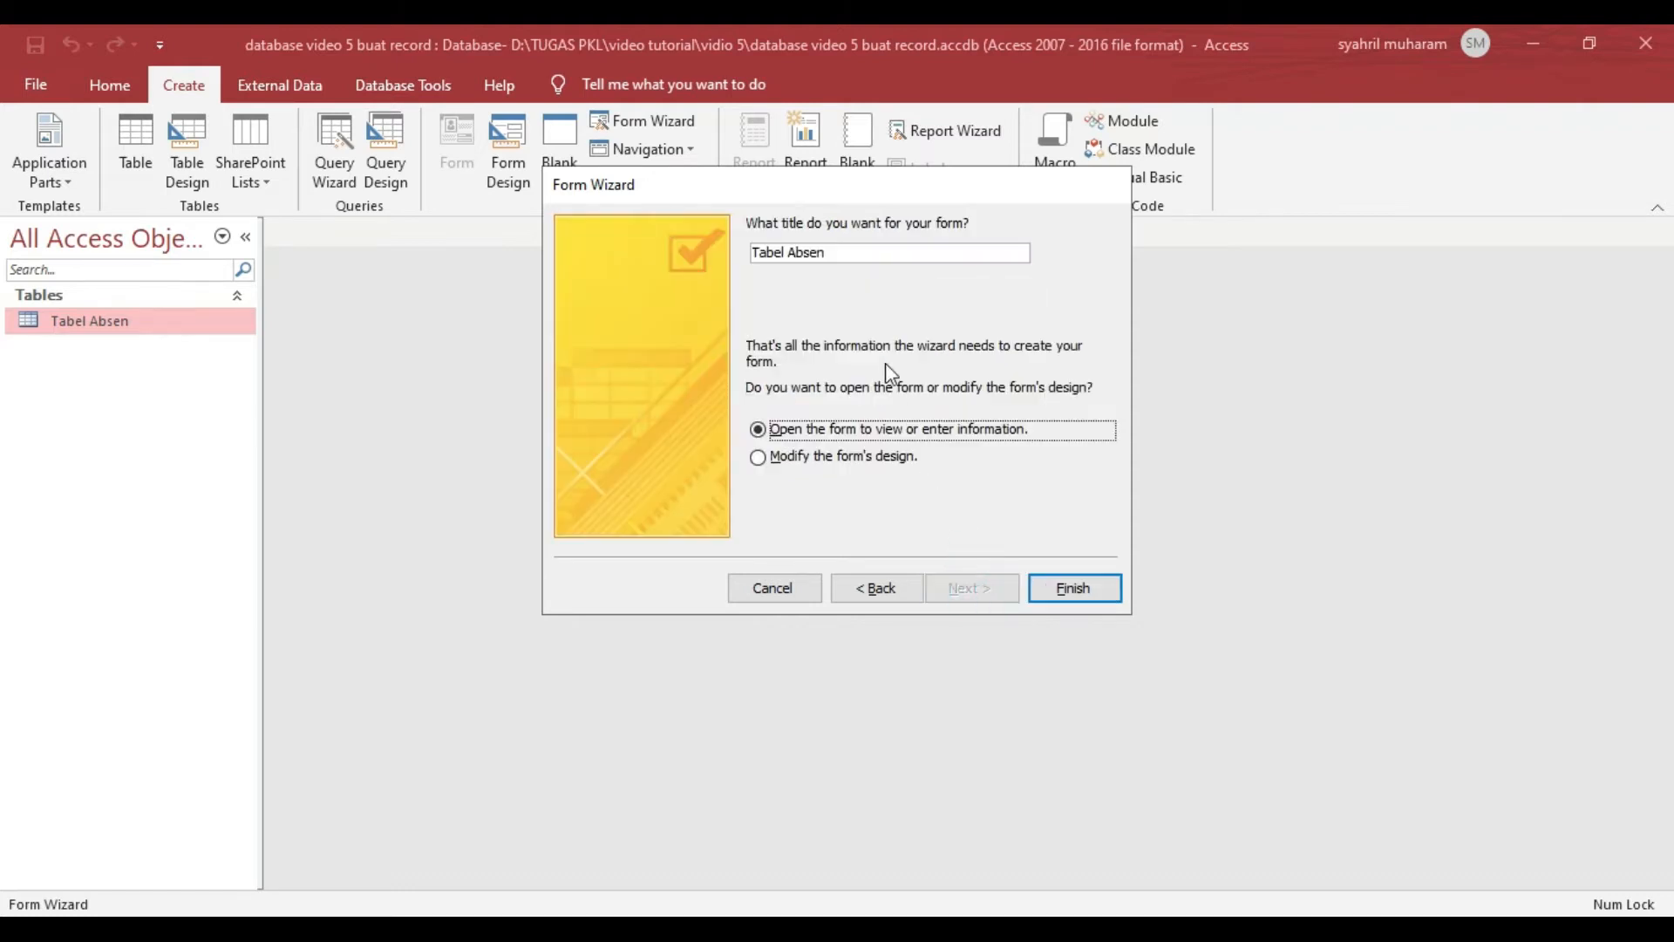
# - Title the form Form Tabel Absen and finish the wizard with the option to modify the form's design
pyautogui.click(825, 257)
pyautogui.press('Home')
pyautogui.write('Form')
pyautogui.click(759, 456)
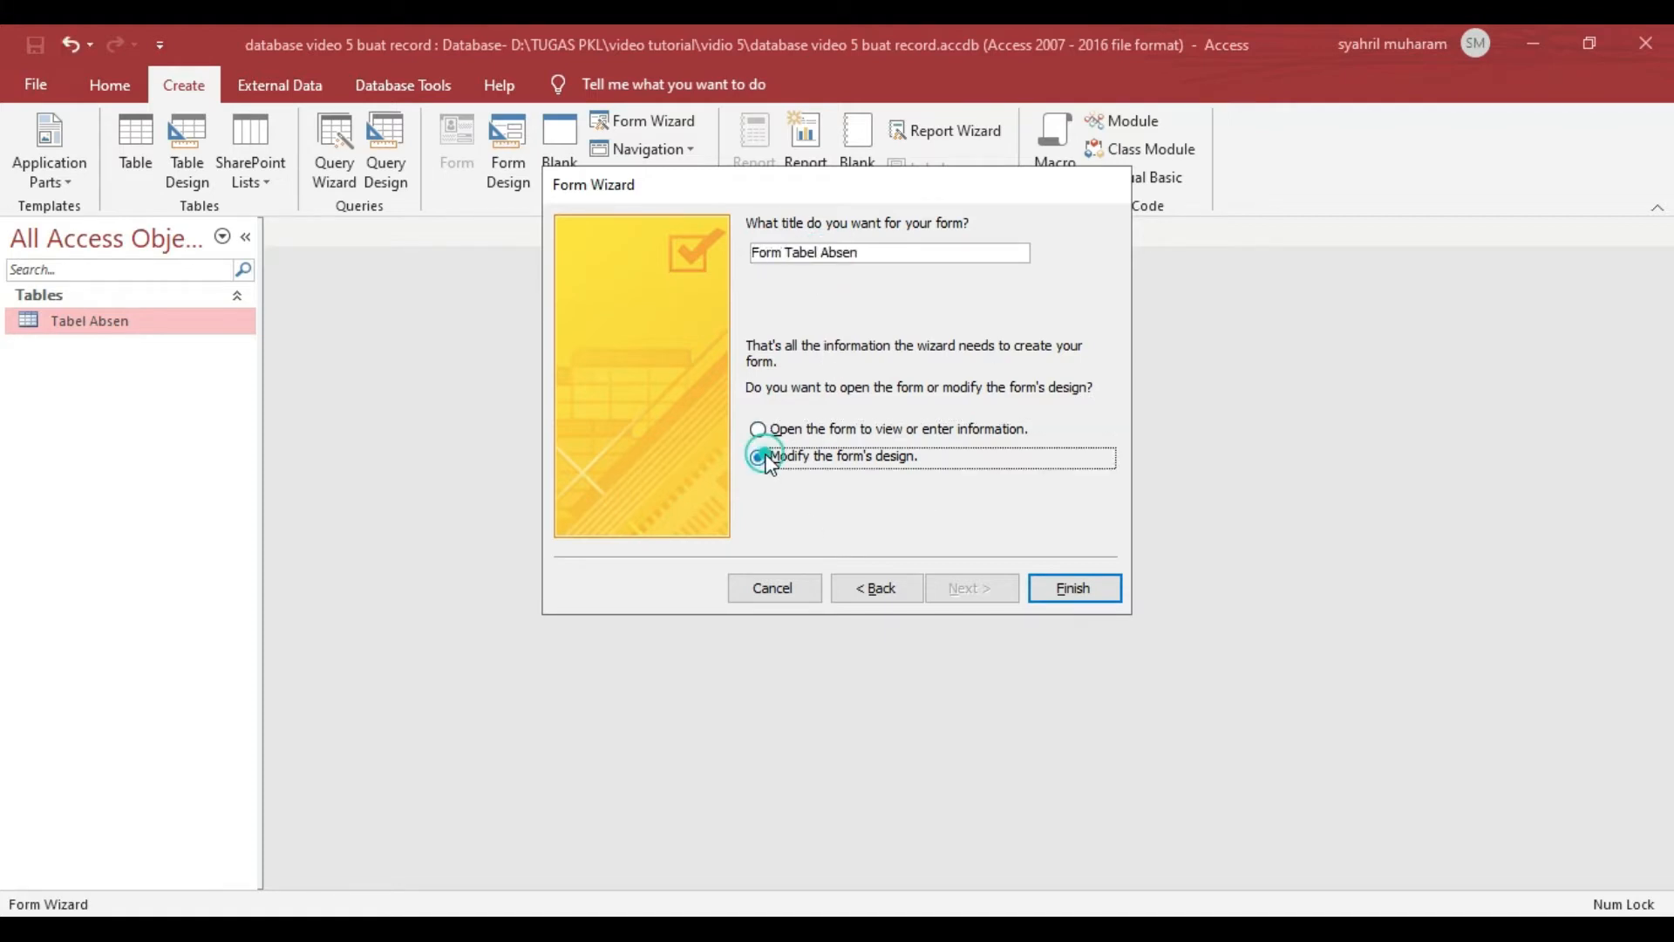
pyautogui.click(1073, 584)
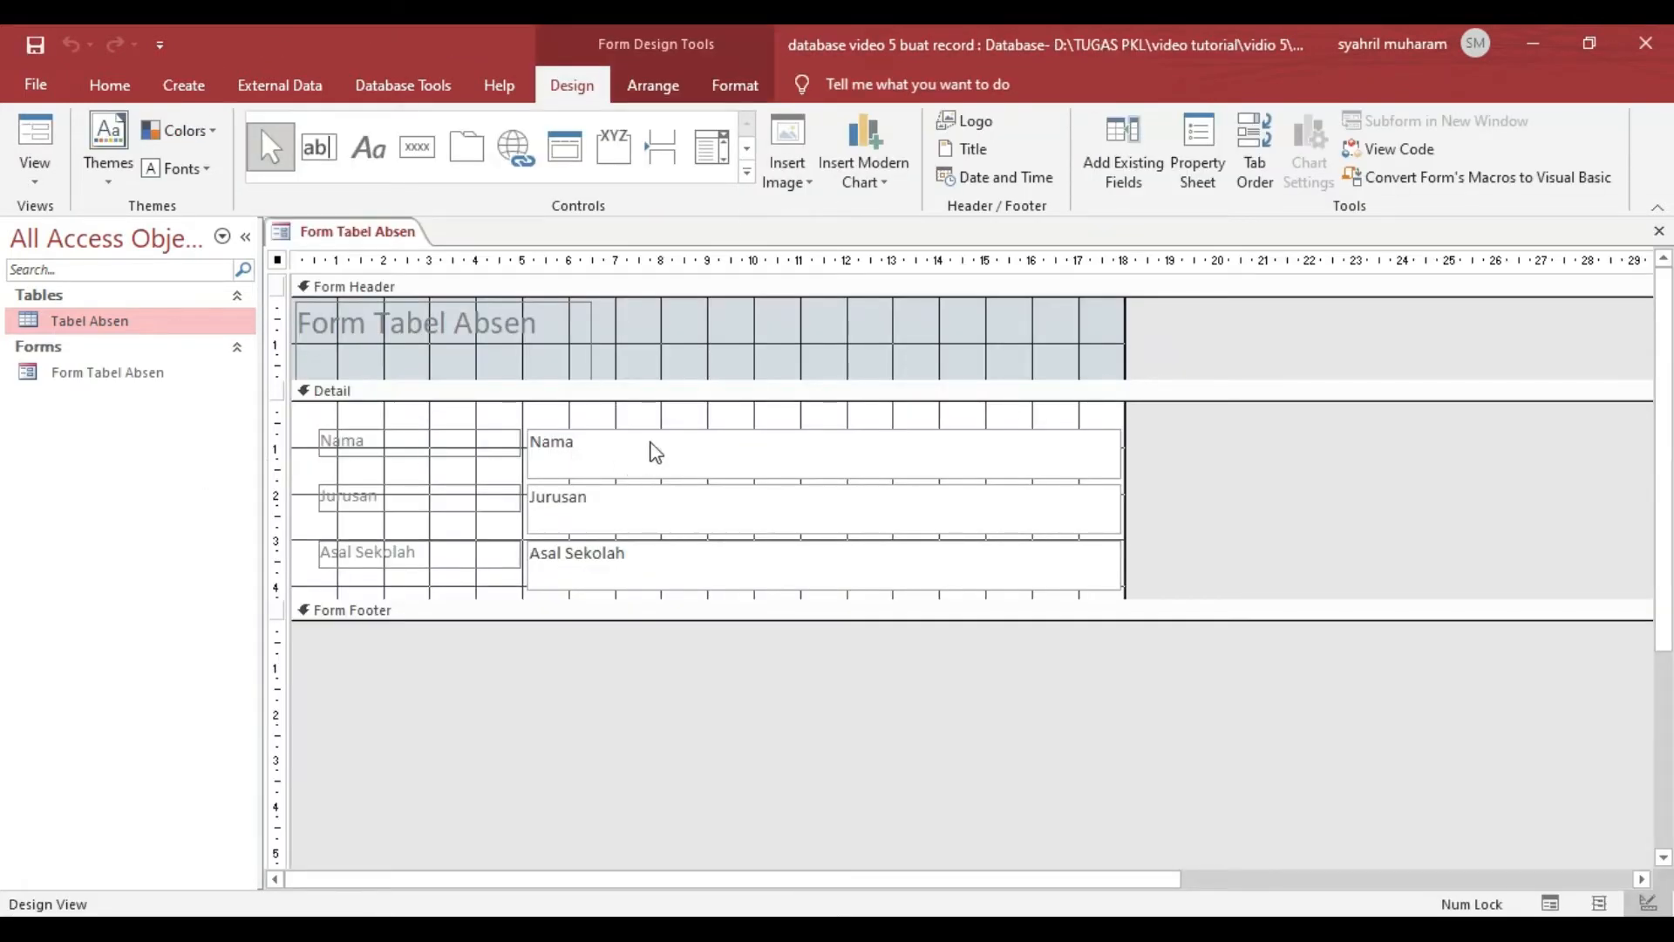
# - Shrink the text boxes and labels in the Detail section, and color the text of the three labels red
pyautogui.click(559, 447)
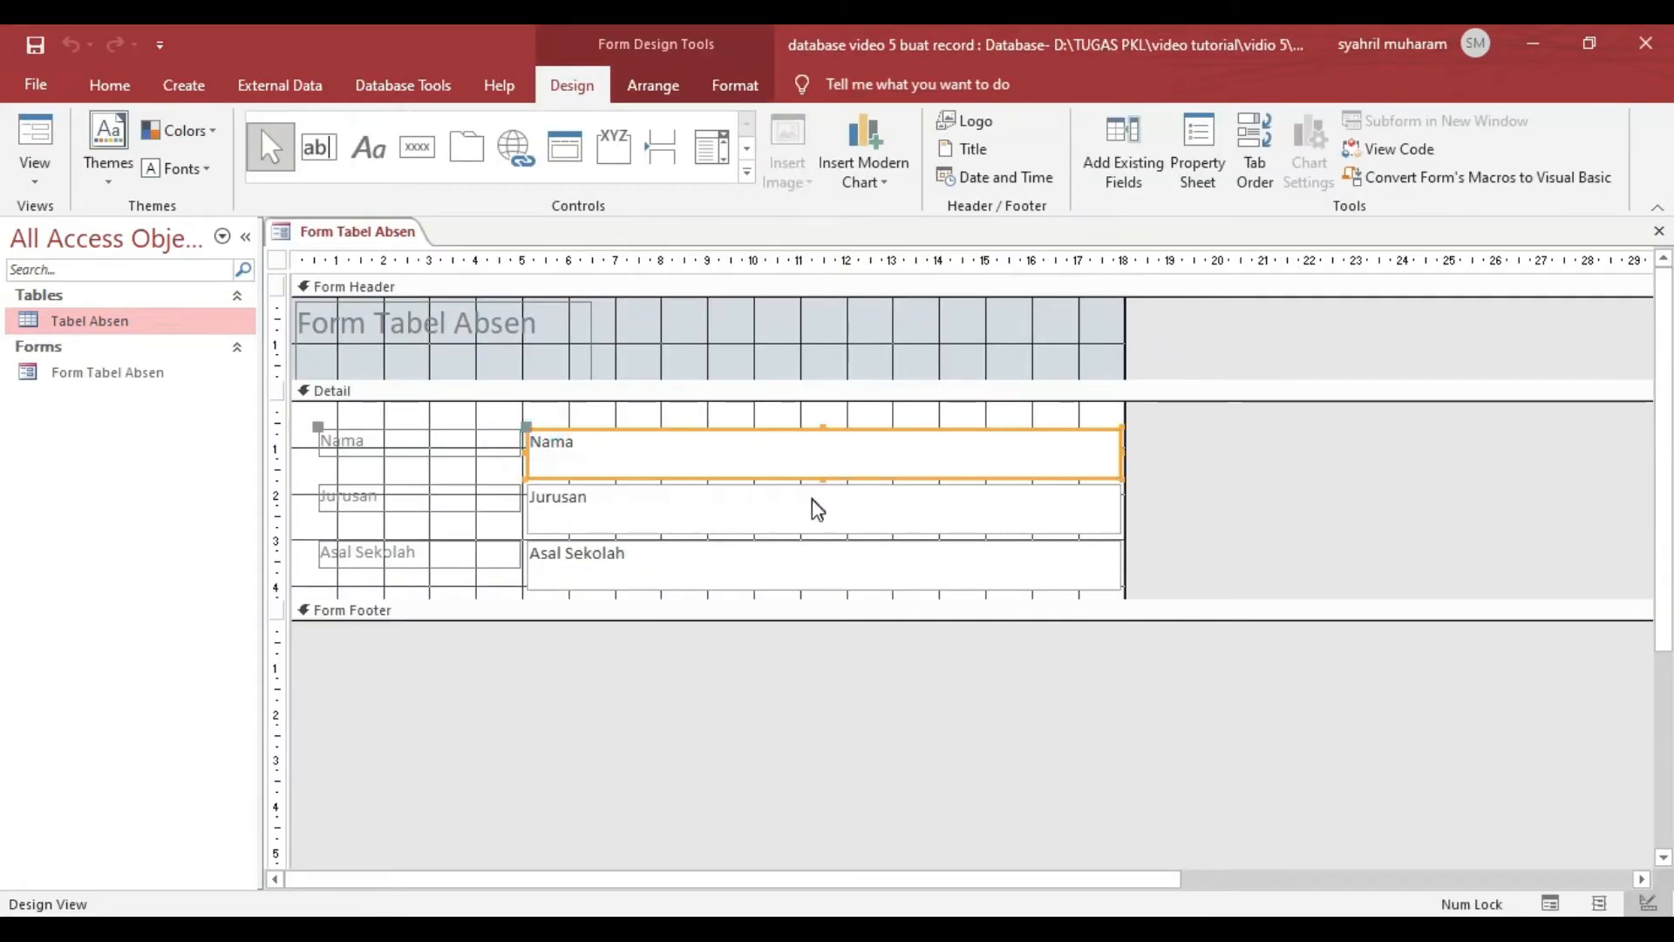
pyautogui.hotkey('ctrl', 'a')
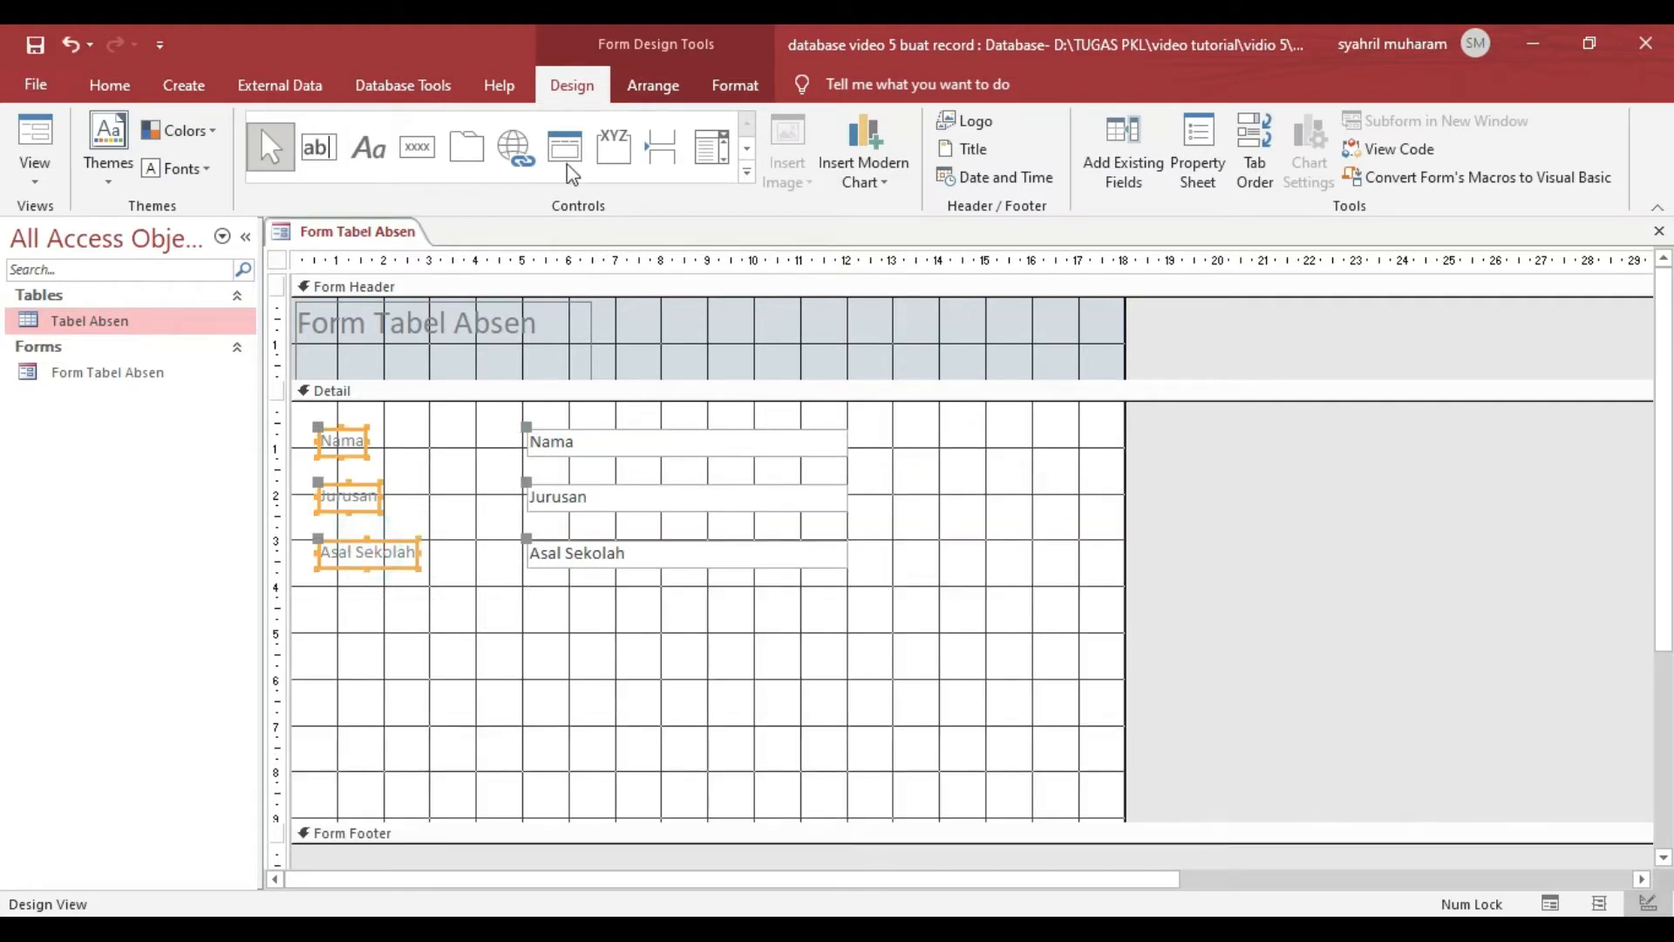
pyautogui.click(731, 85)
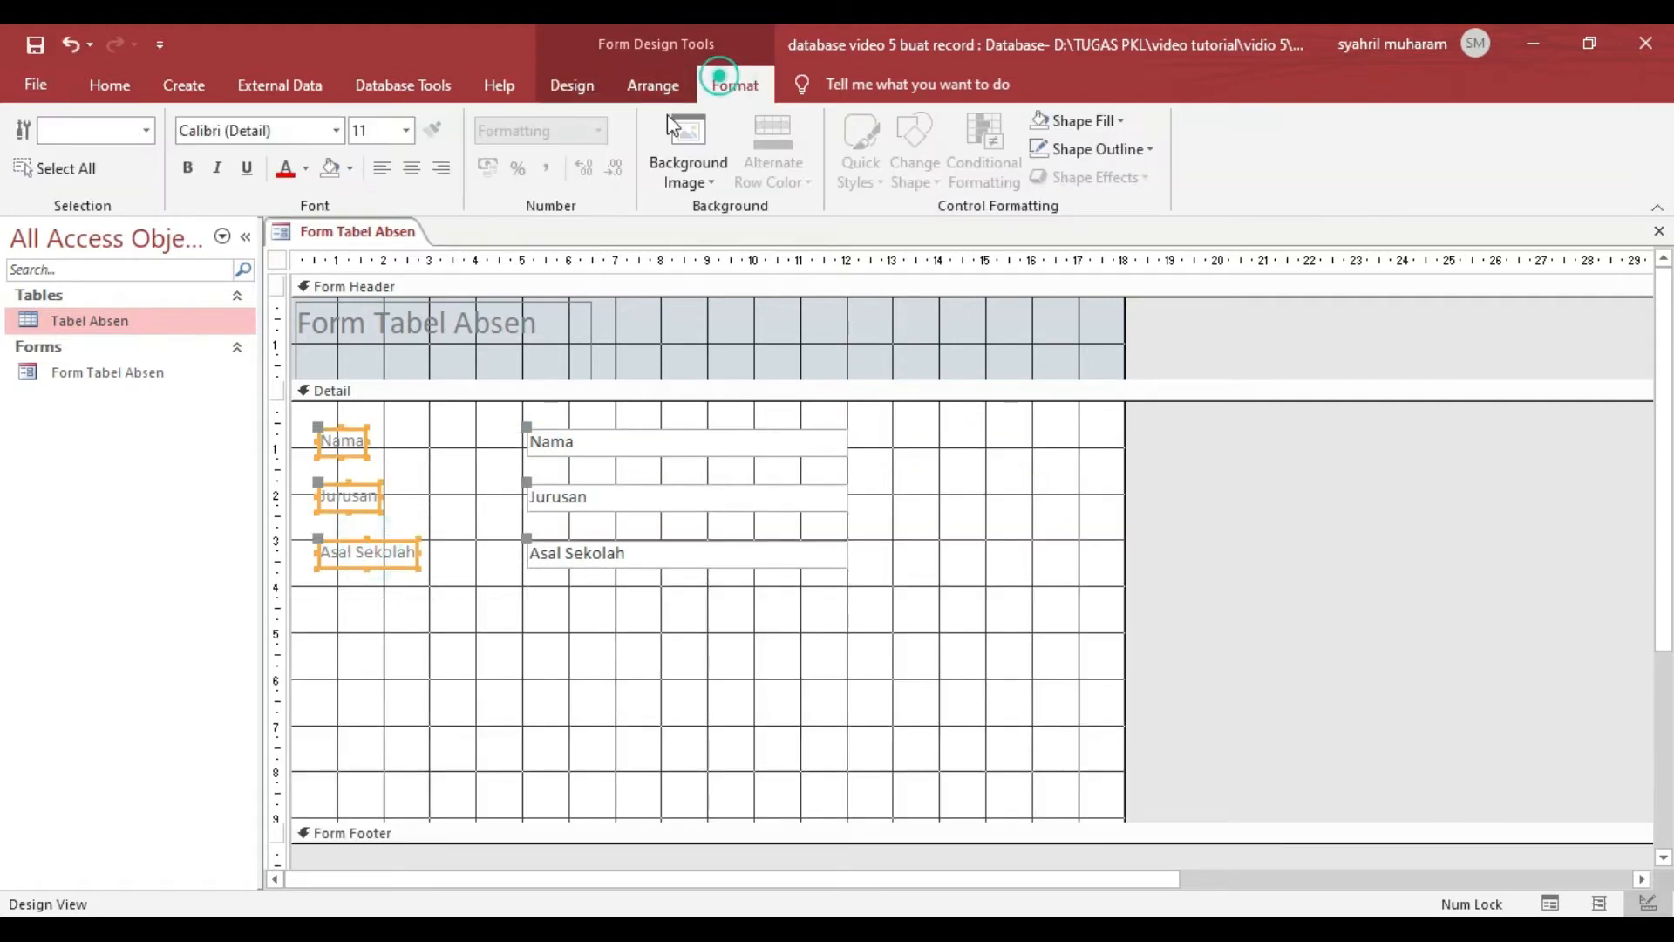
pyautogui.click(286, 172)
# - Give the three labels a white shape fill and change their shape outline
pyautogui.click(1103, 121)
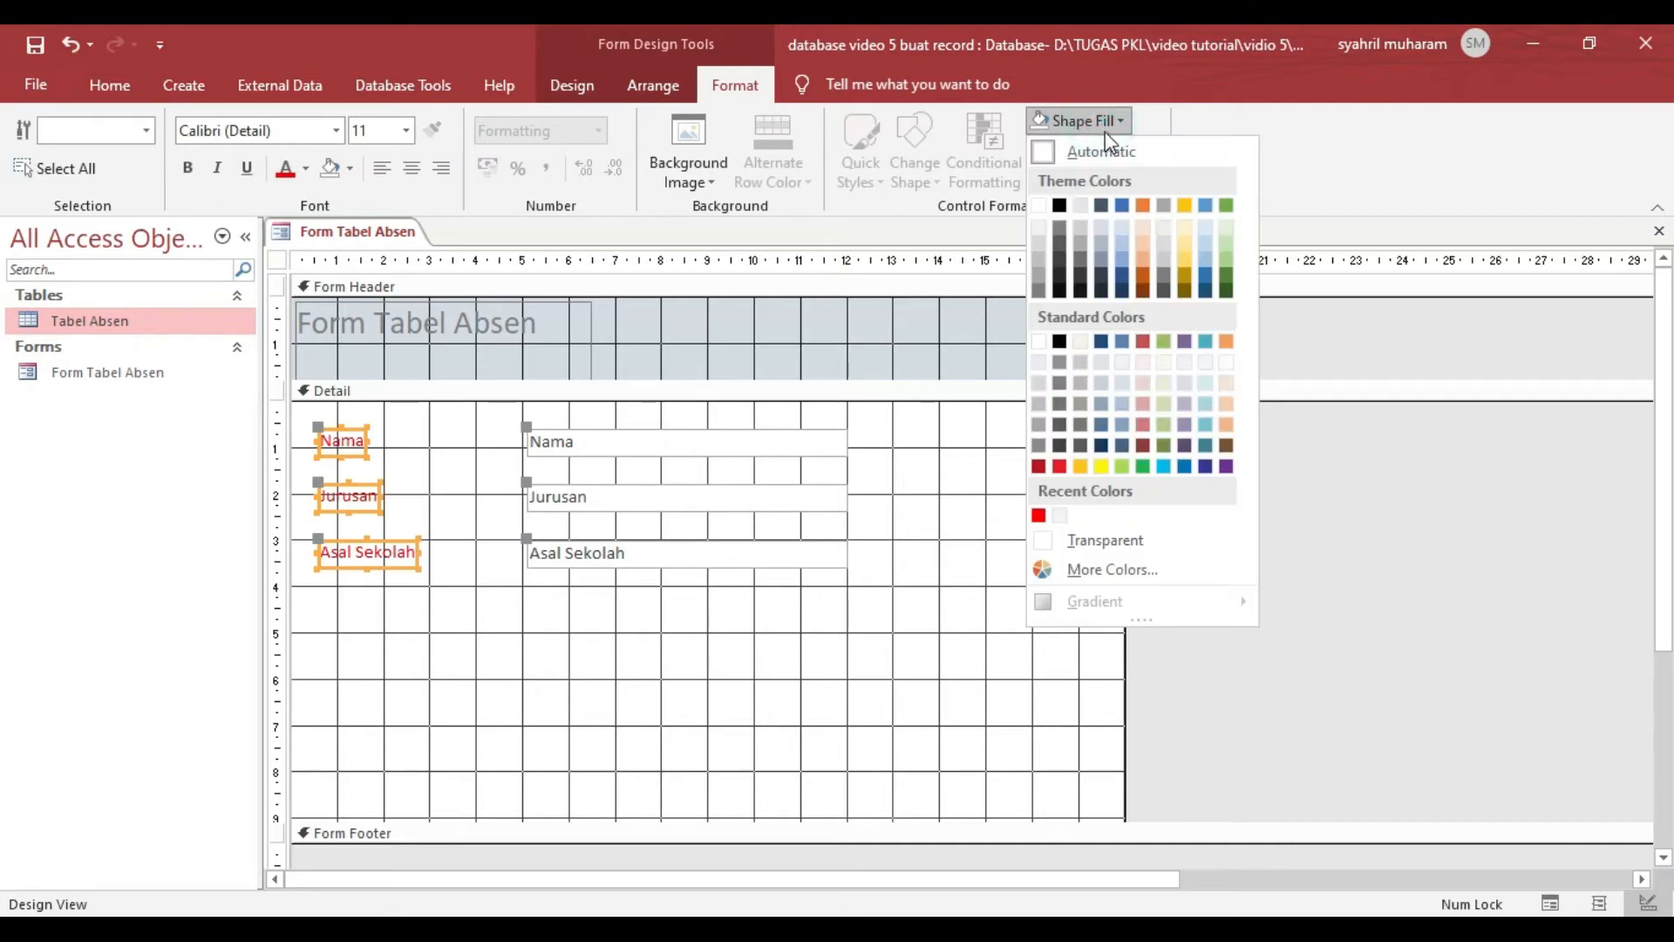
pyautogui.click(1040, 206)
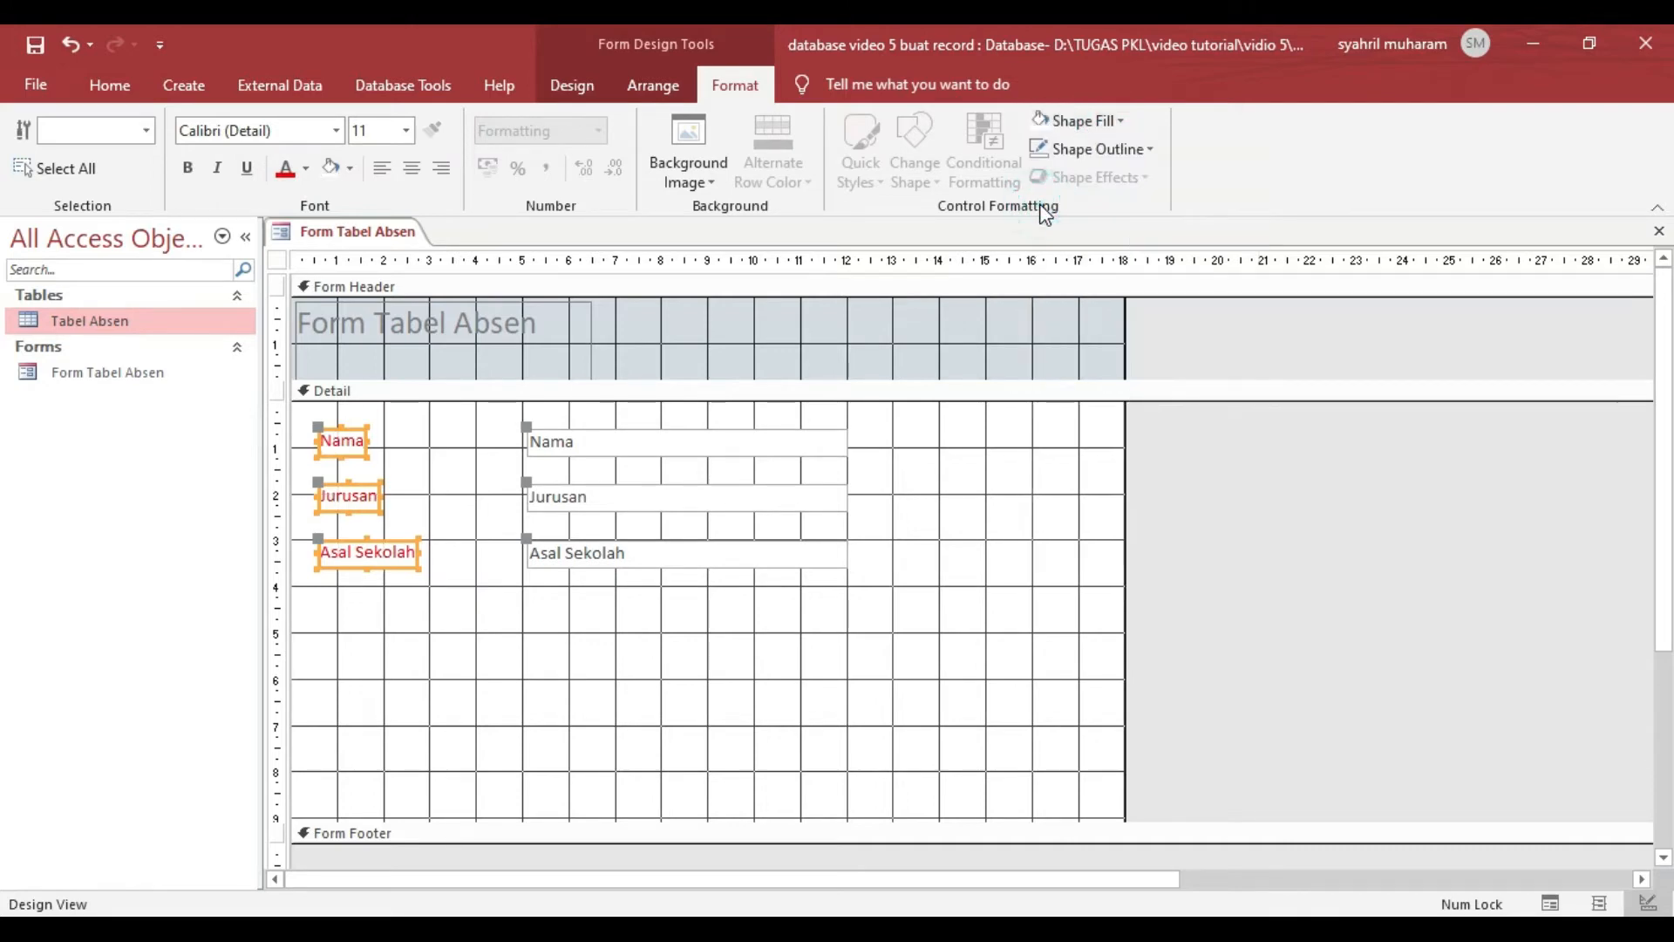
pyautogui.click(1072, 147)
pyautogui.click(1120, 567)
pyautogui.click(1265, 505)
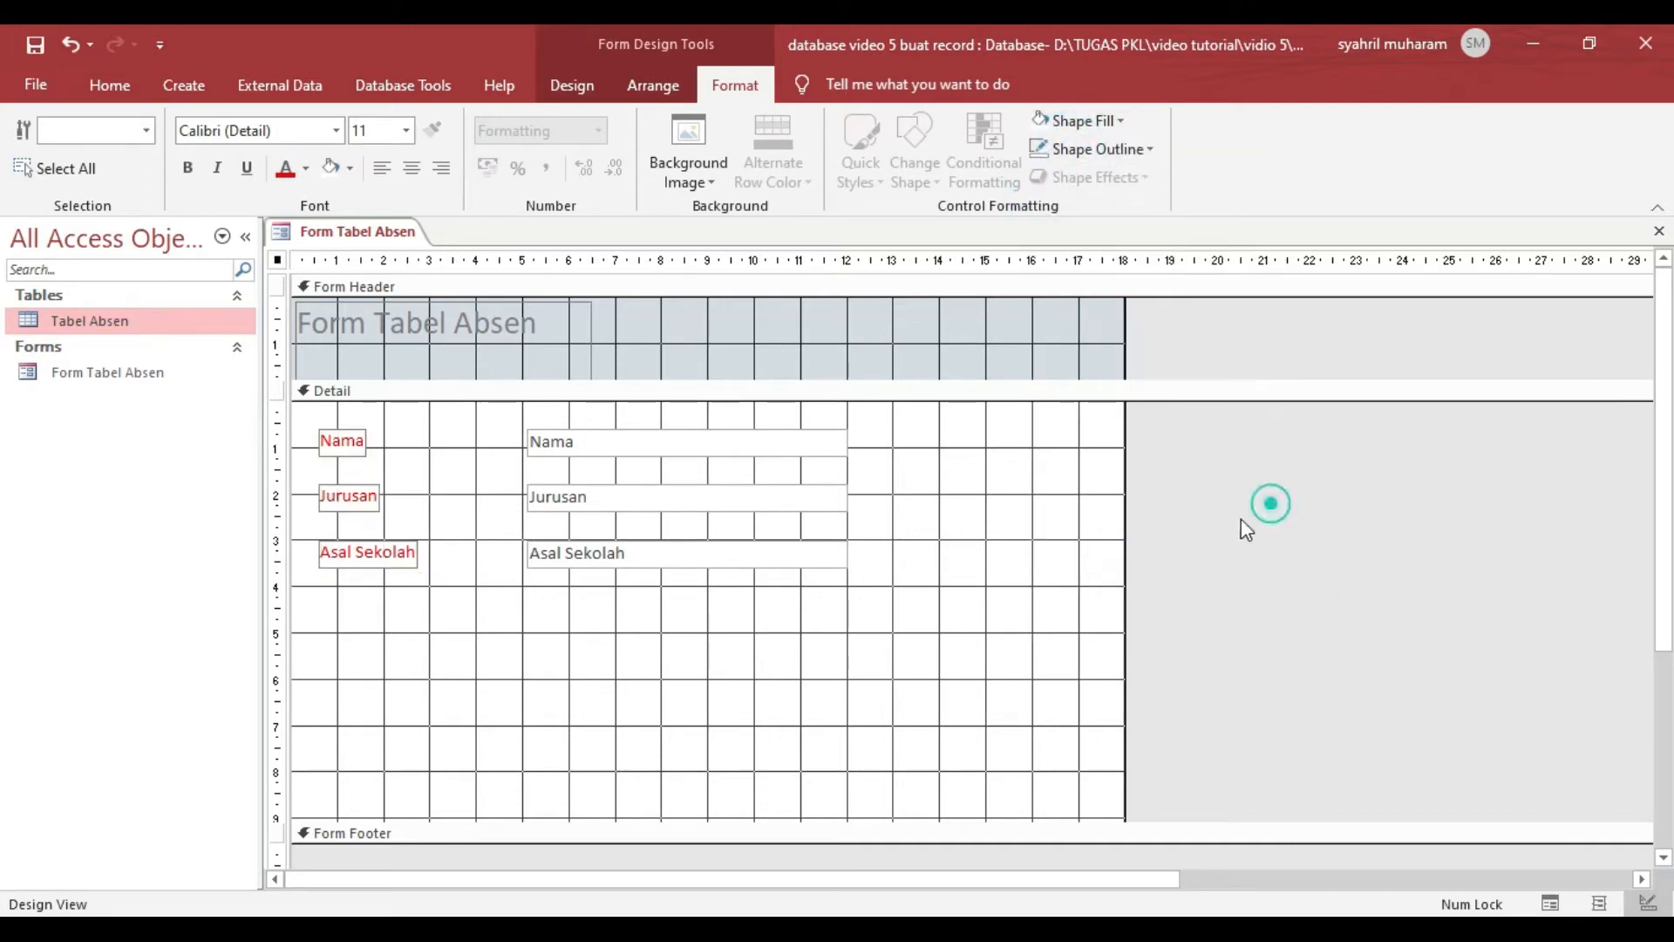
# - Preview the form in Form View to check the label formatting, and return to Design View
pyautogui.click(342, 442)
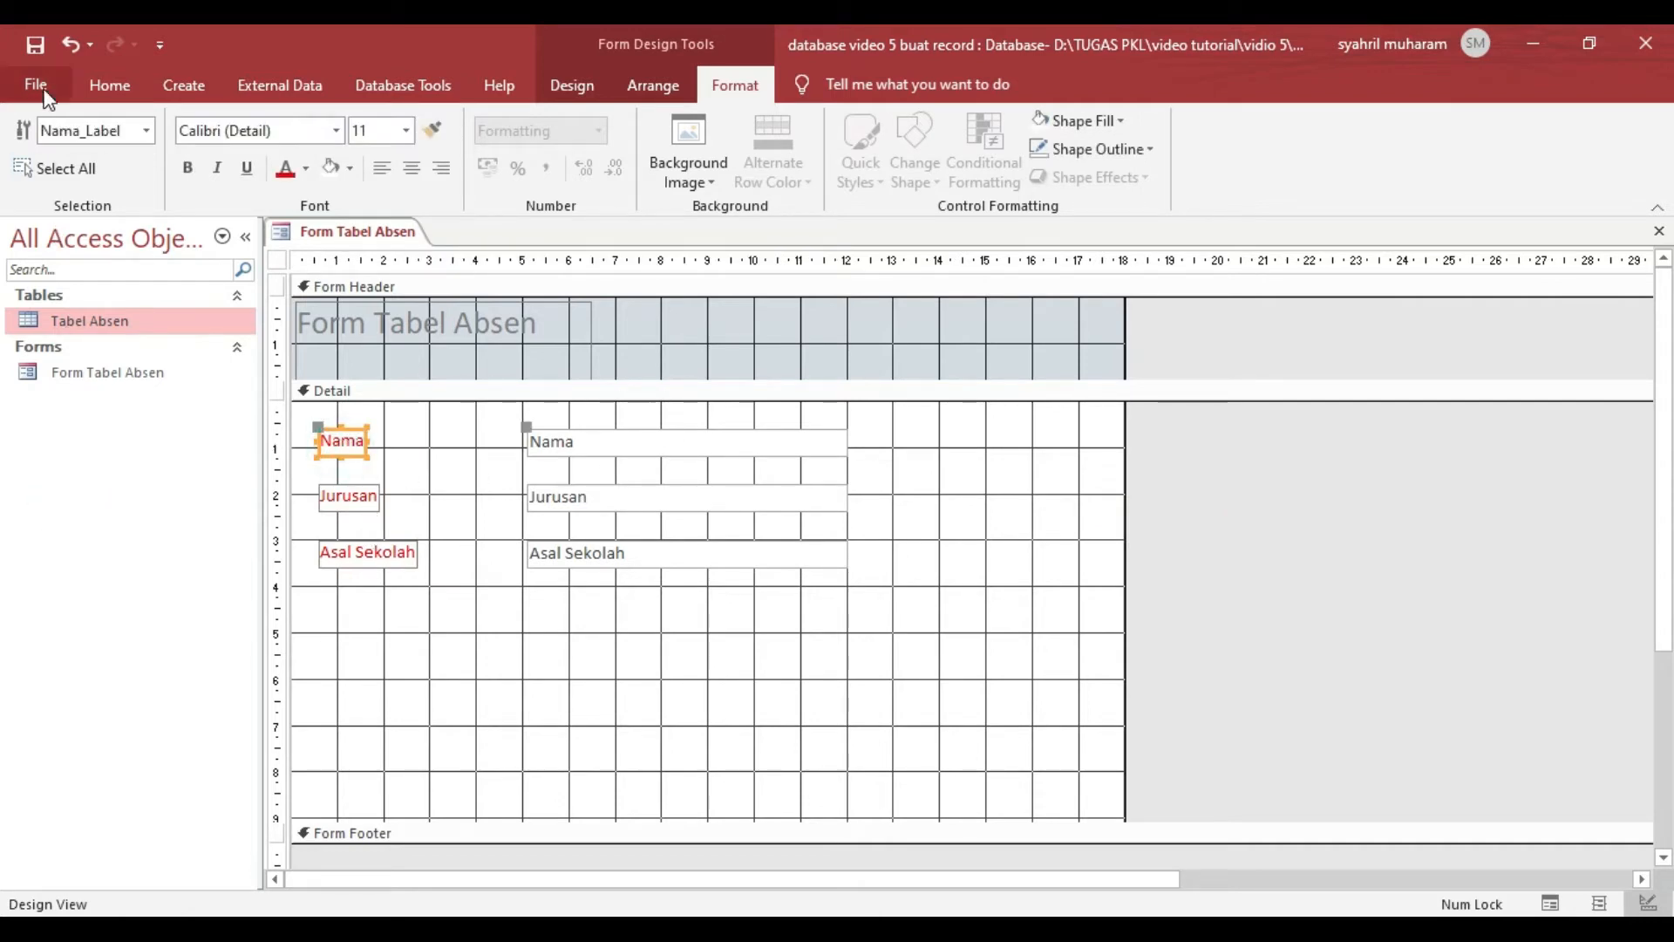
pyautogui.click(98, 86)
pyautogui.click(35, 175)
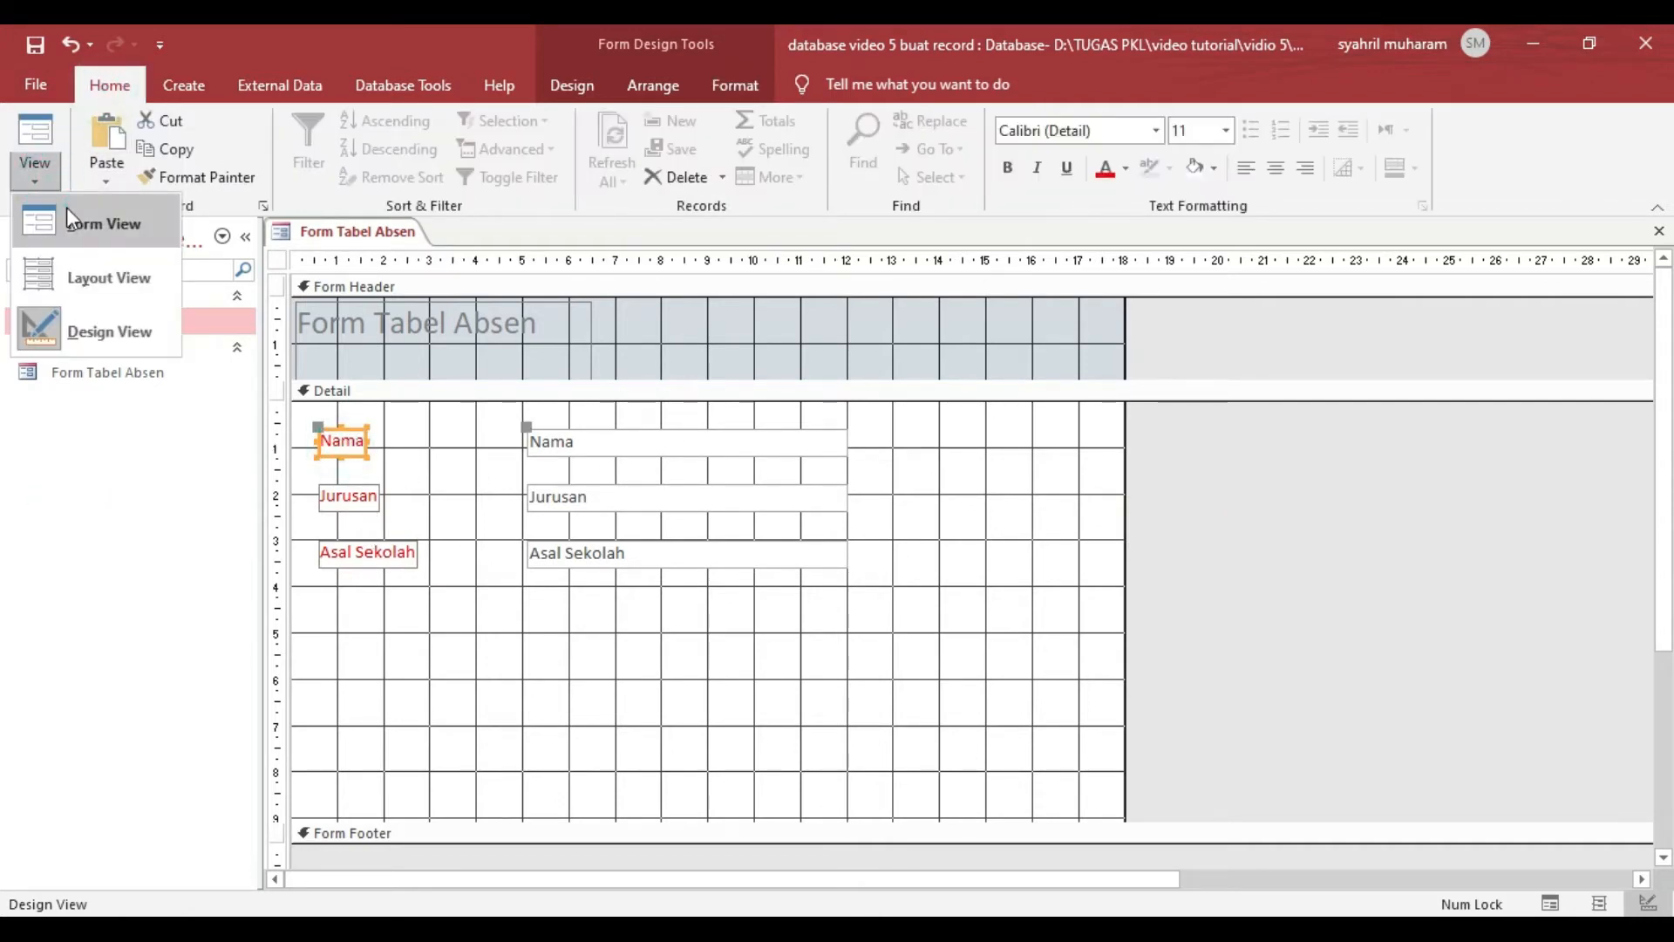
pyautogui.click(68, 224)
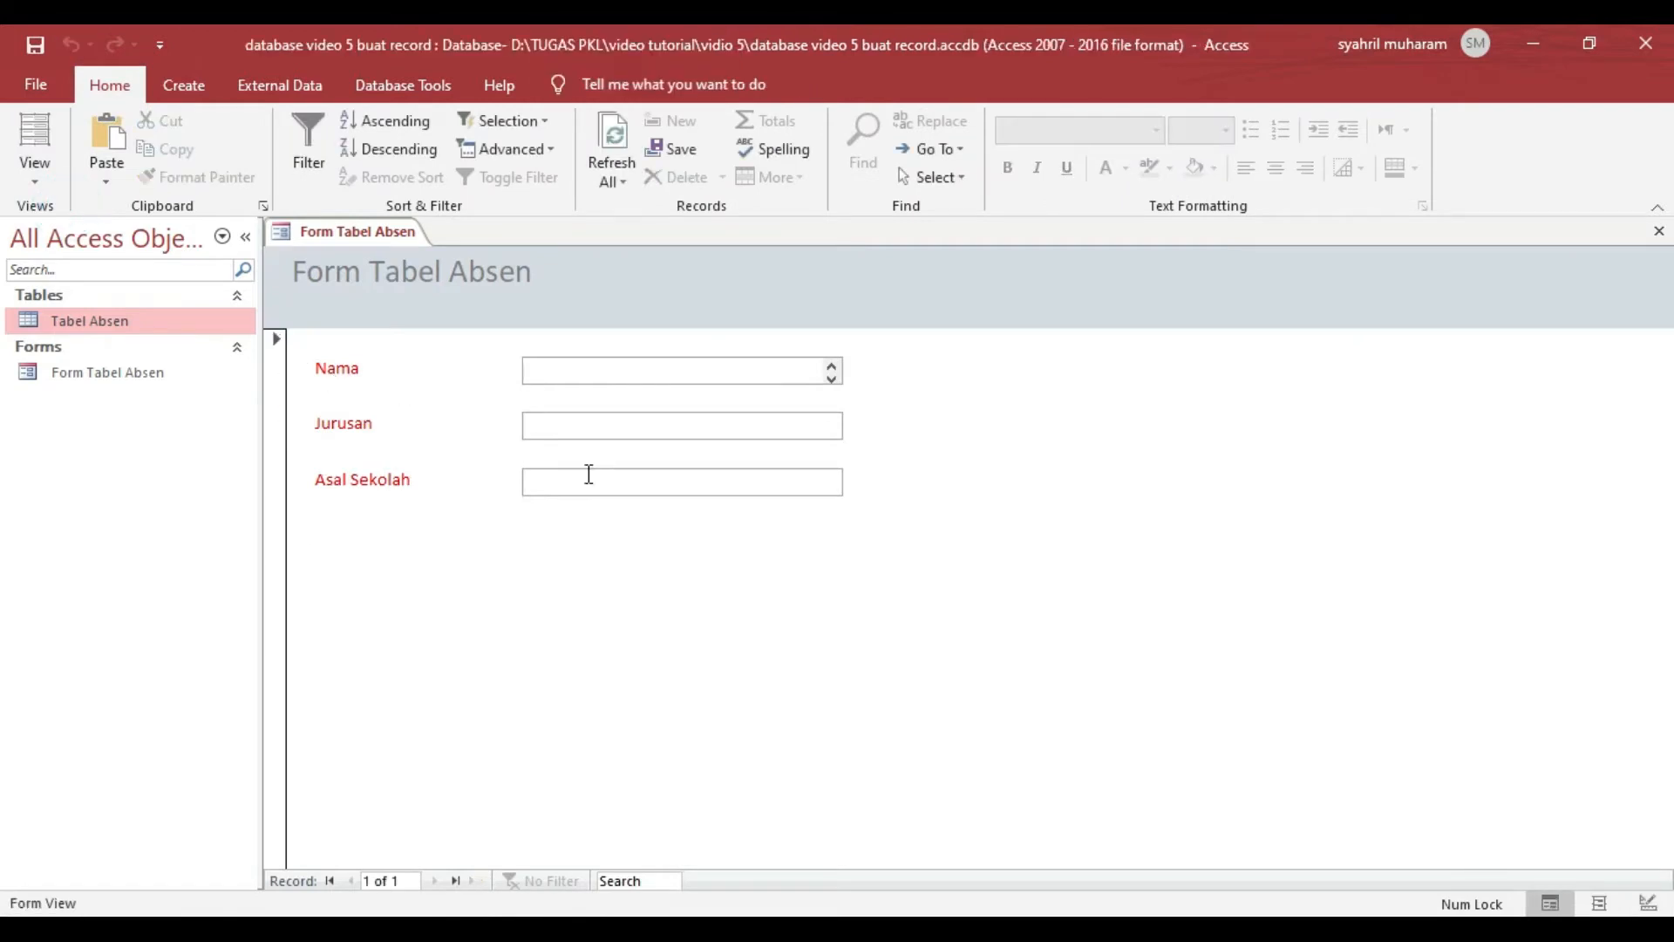
pyautogui.click(37, 183)
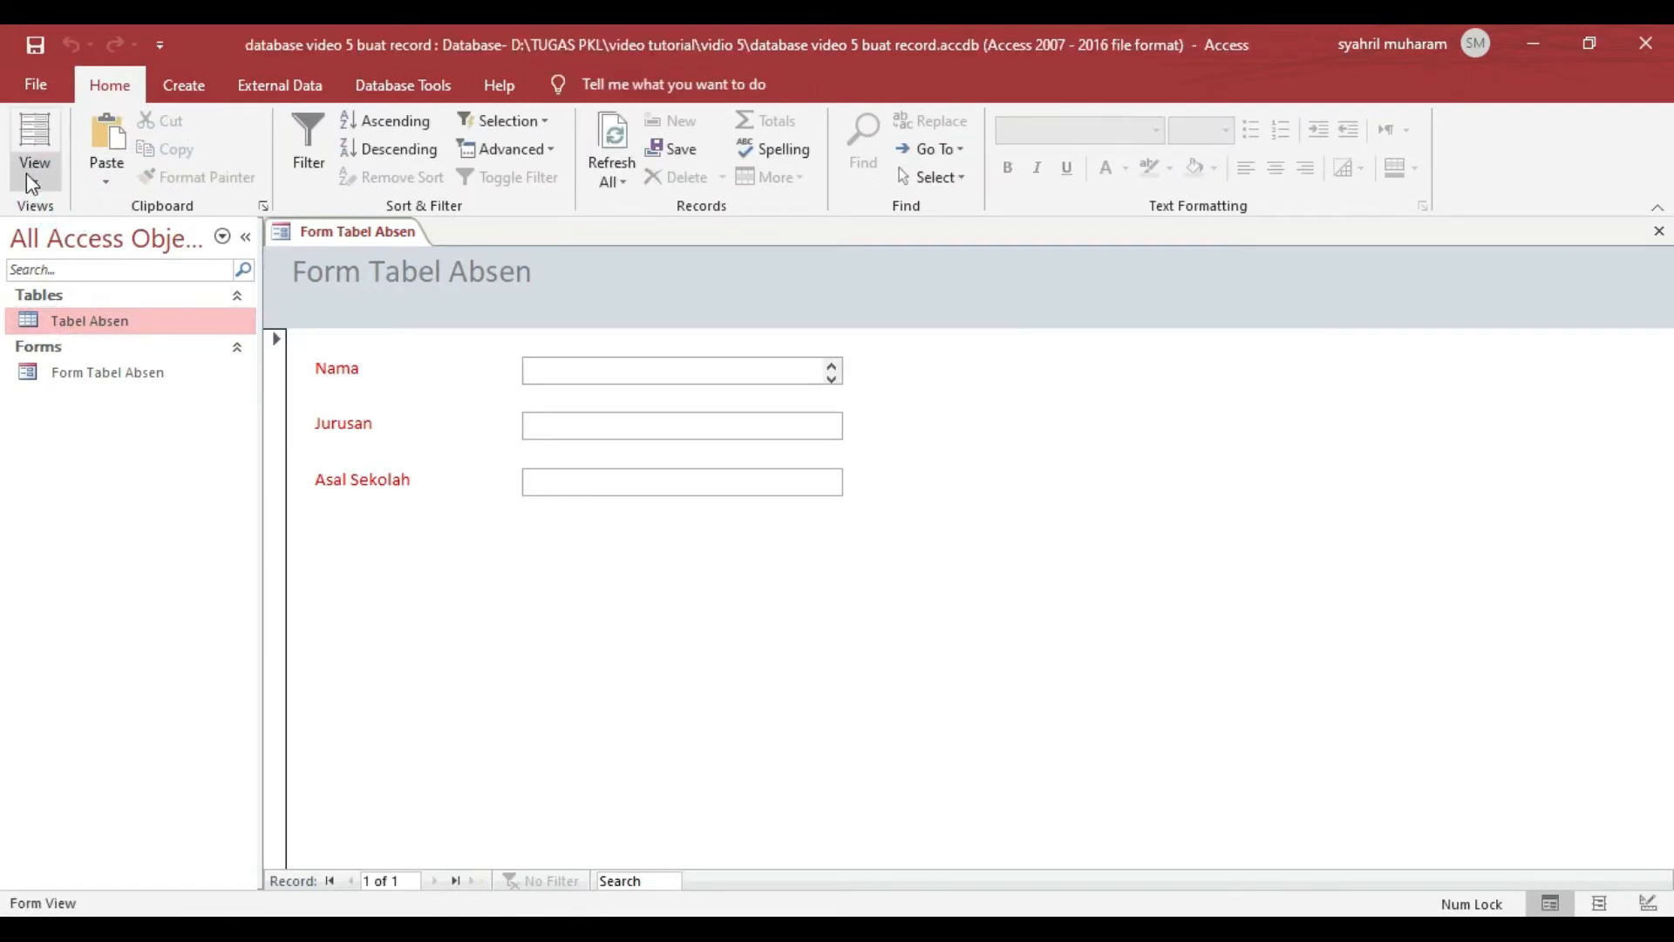
pyautogui.click(84, 330)
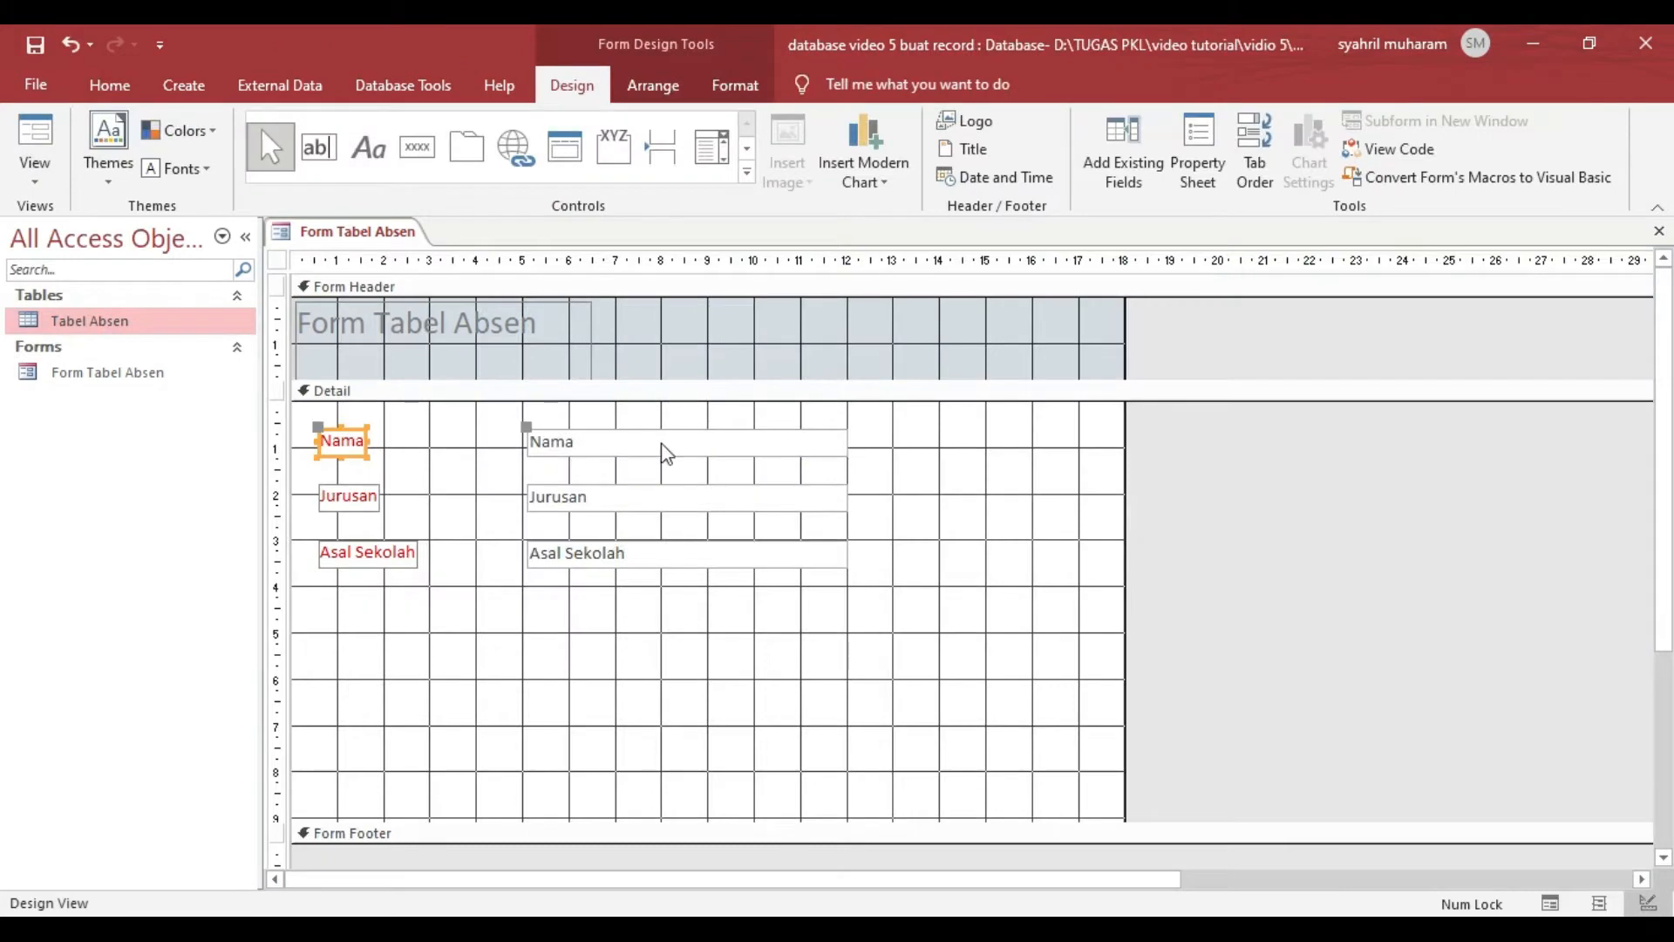
pyautogui.click(659, 442)
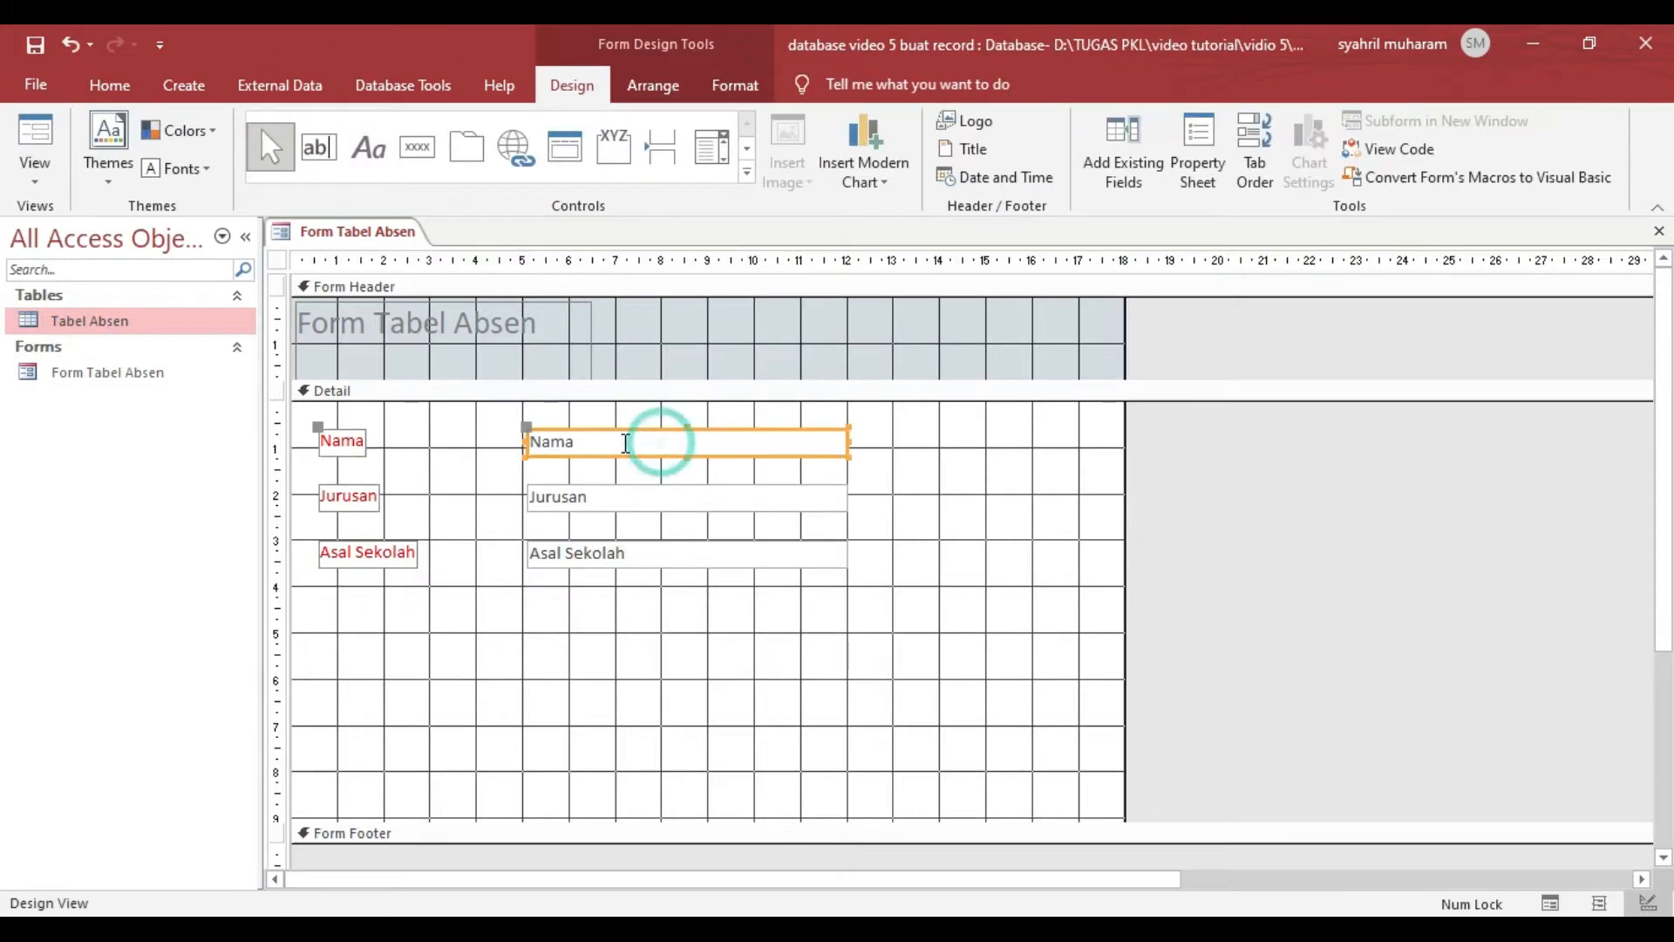
pyautogui.keyDown('shift'); pyautogui.click(639, 498); pyautogui.keyUp('shift')
pyautogui.keyDown('shift'); pyautogui.click(643, 553); pyautogui.keyUp('shift')
pyautogui.rightClick(677, 500)
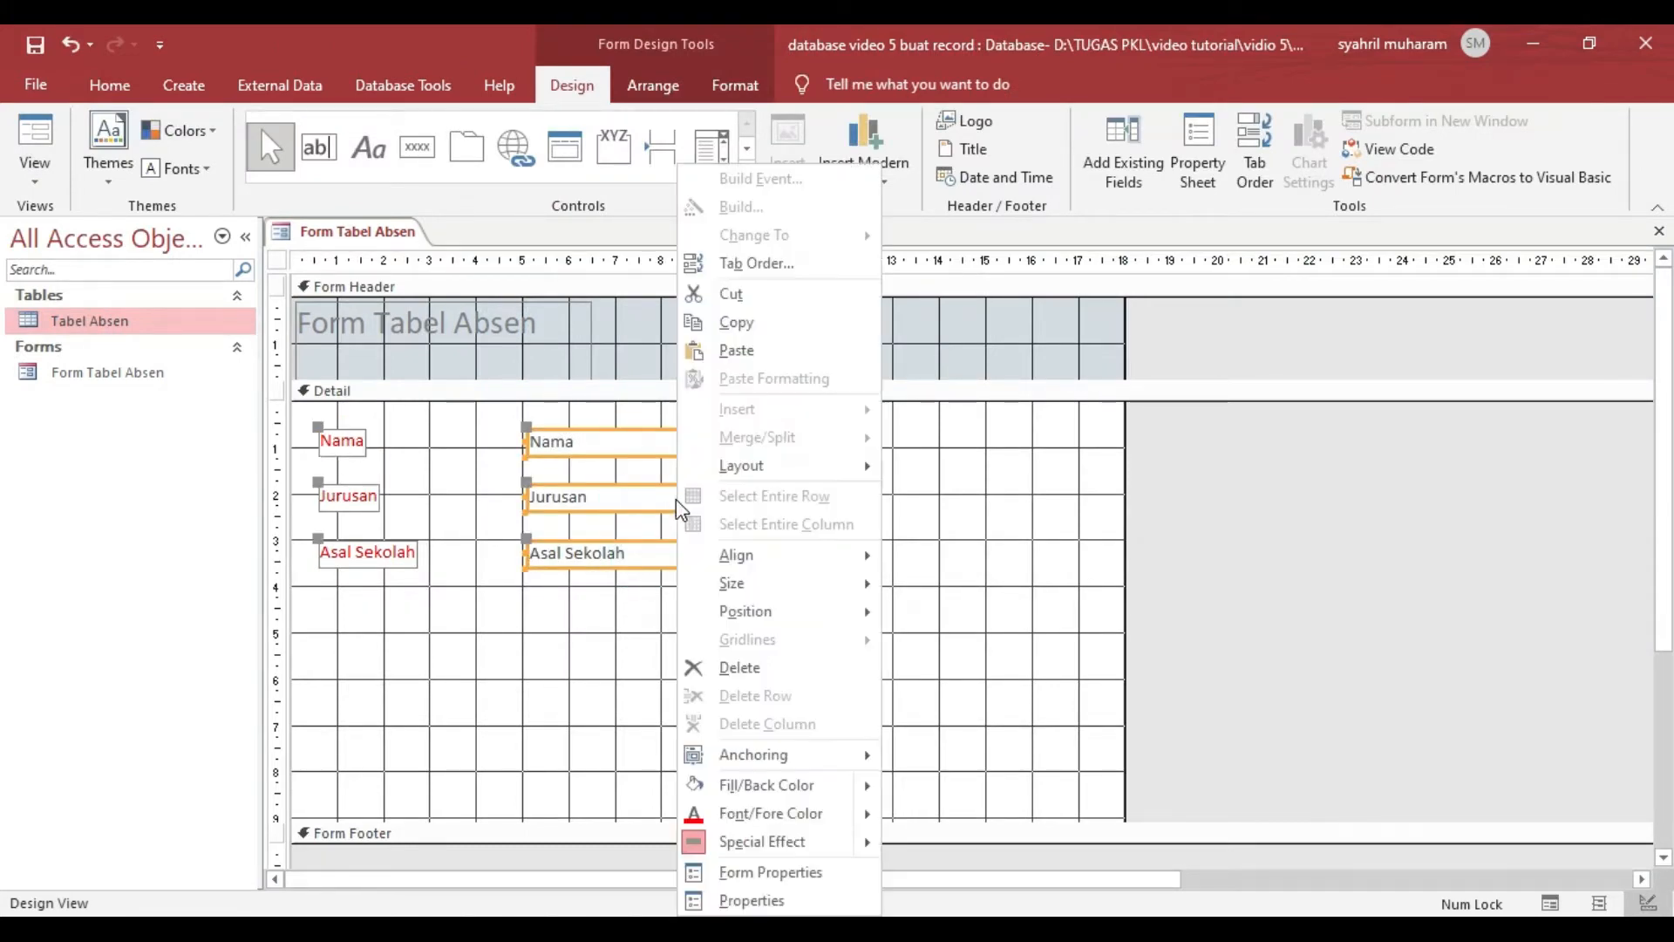
pyautogui.click(1264, 418)
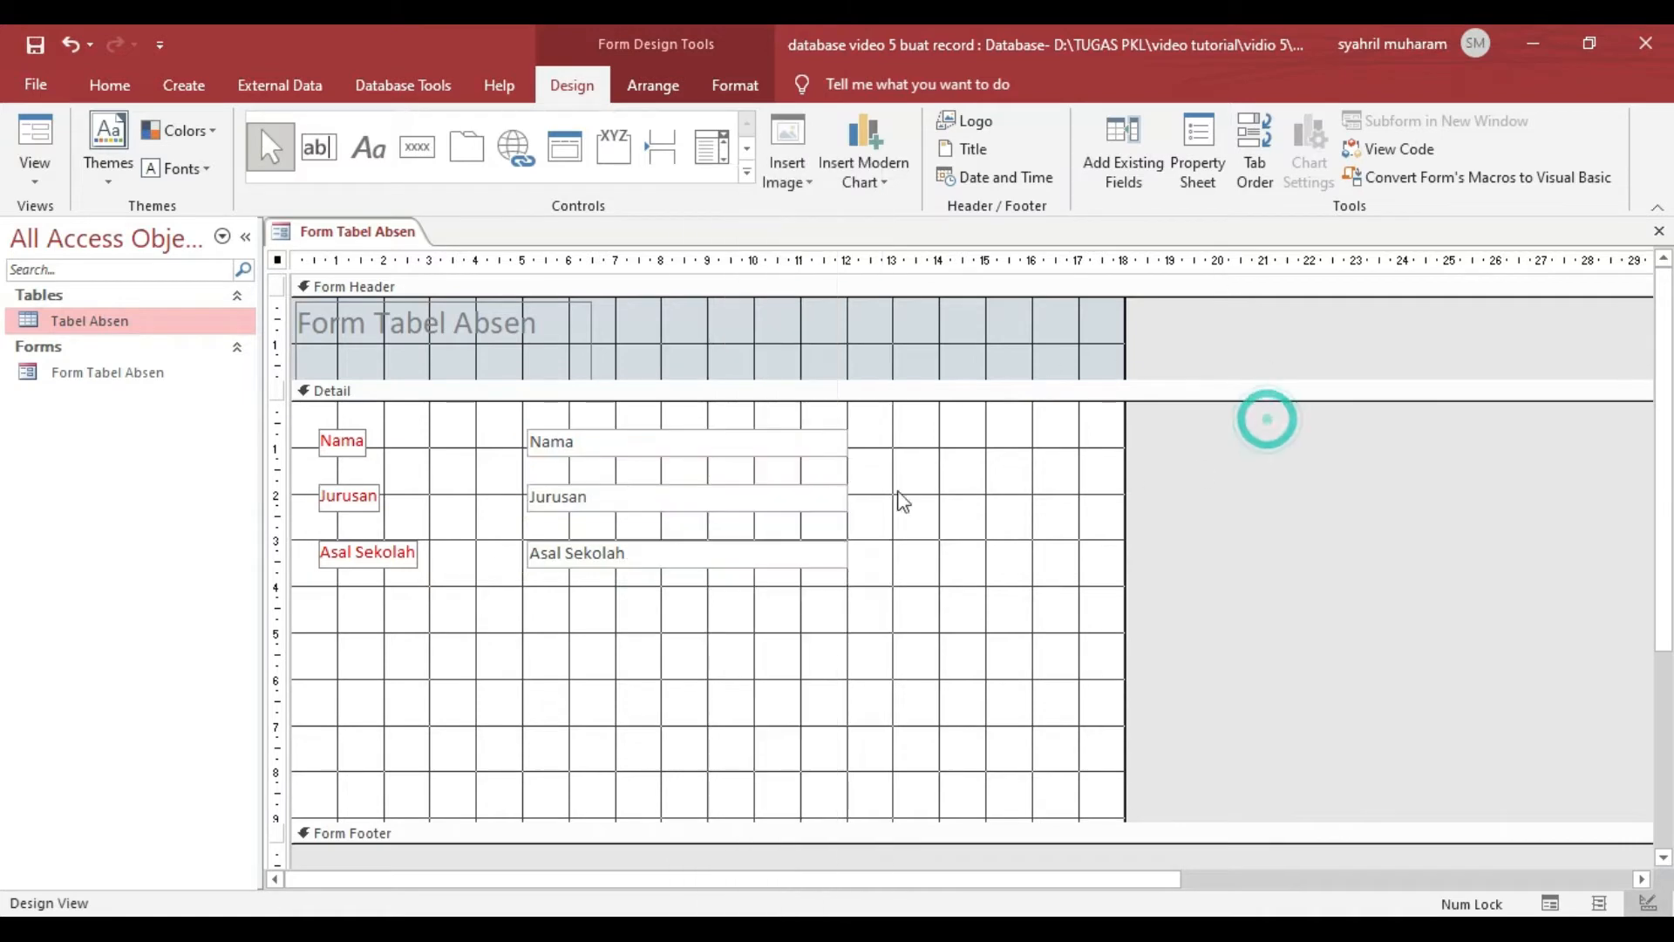
# - Make the shape fill and shape outline of the Nama, Jurusan and Asal Sekolah text boxes transparent
pyautogui.click(642, 407)
pyautogui.click(661, 451)
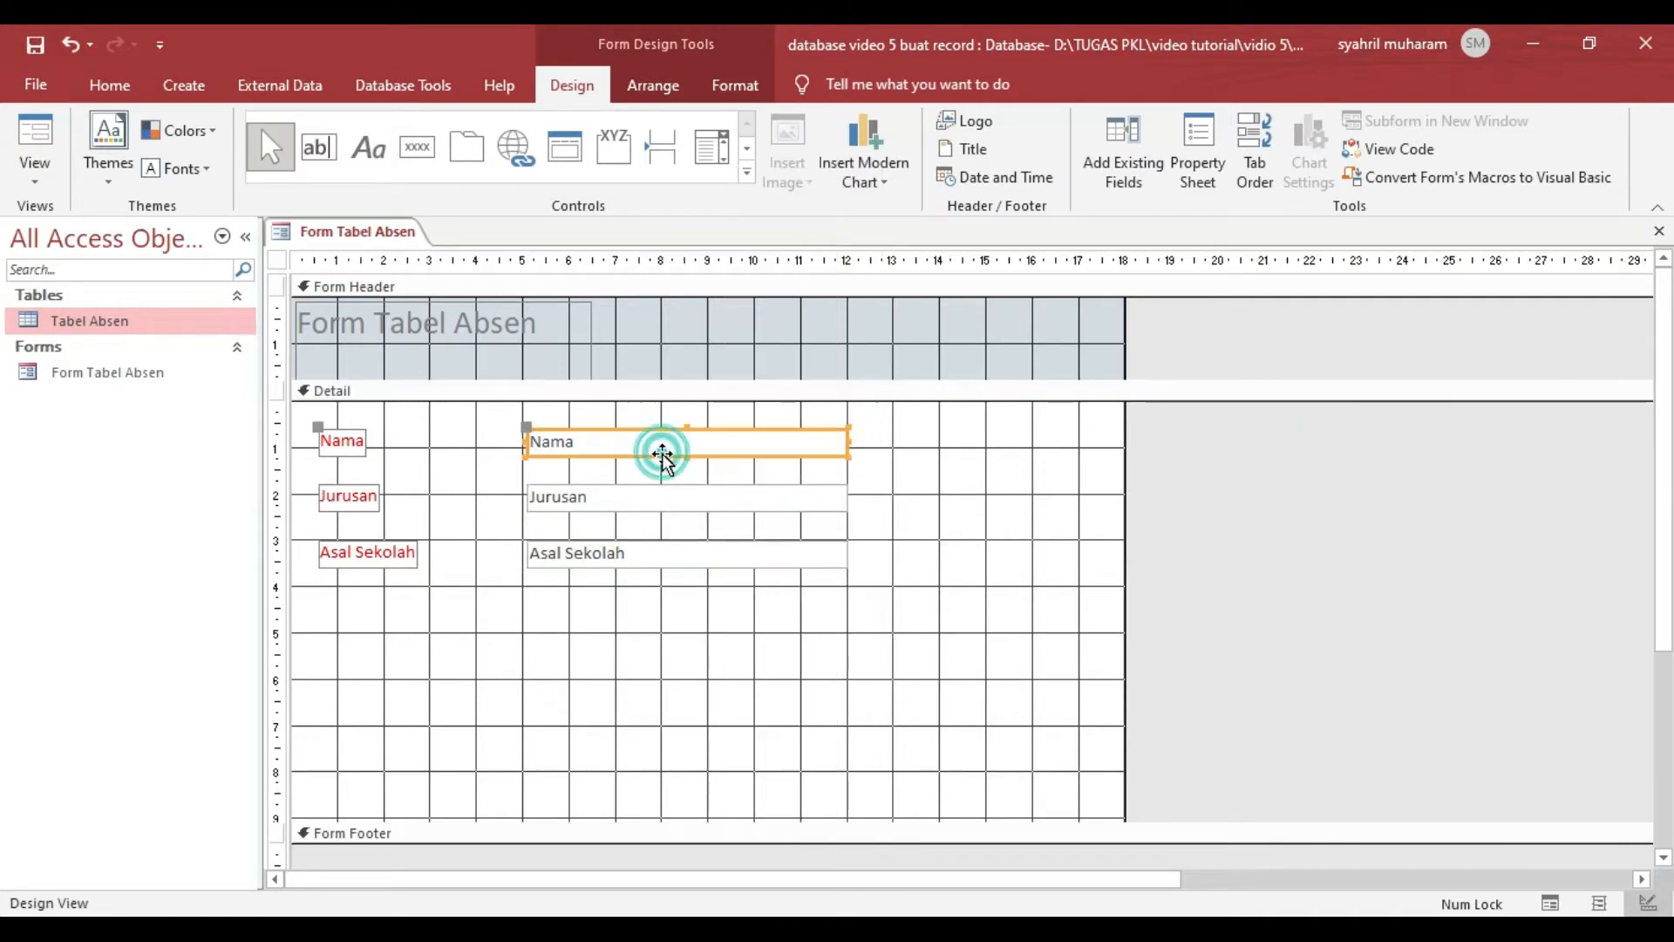
pyautogui.keyDown('shift'); pyautogui.click(656, 498); pyautogui.keyUp('shift')
pyautogui.keyDown('shift'); pyautogui.click(662, 549); pyautogui.keyUp('shift')
pyautogui.click(734, 85)
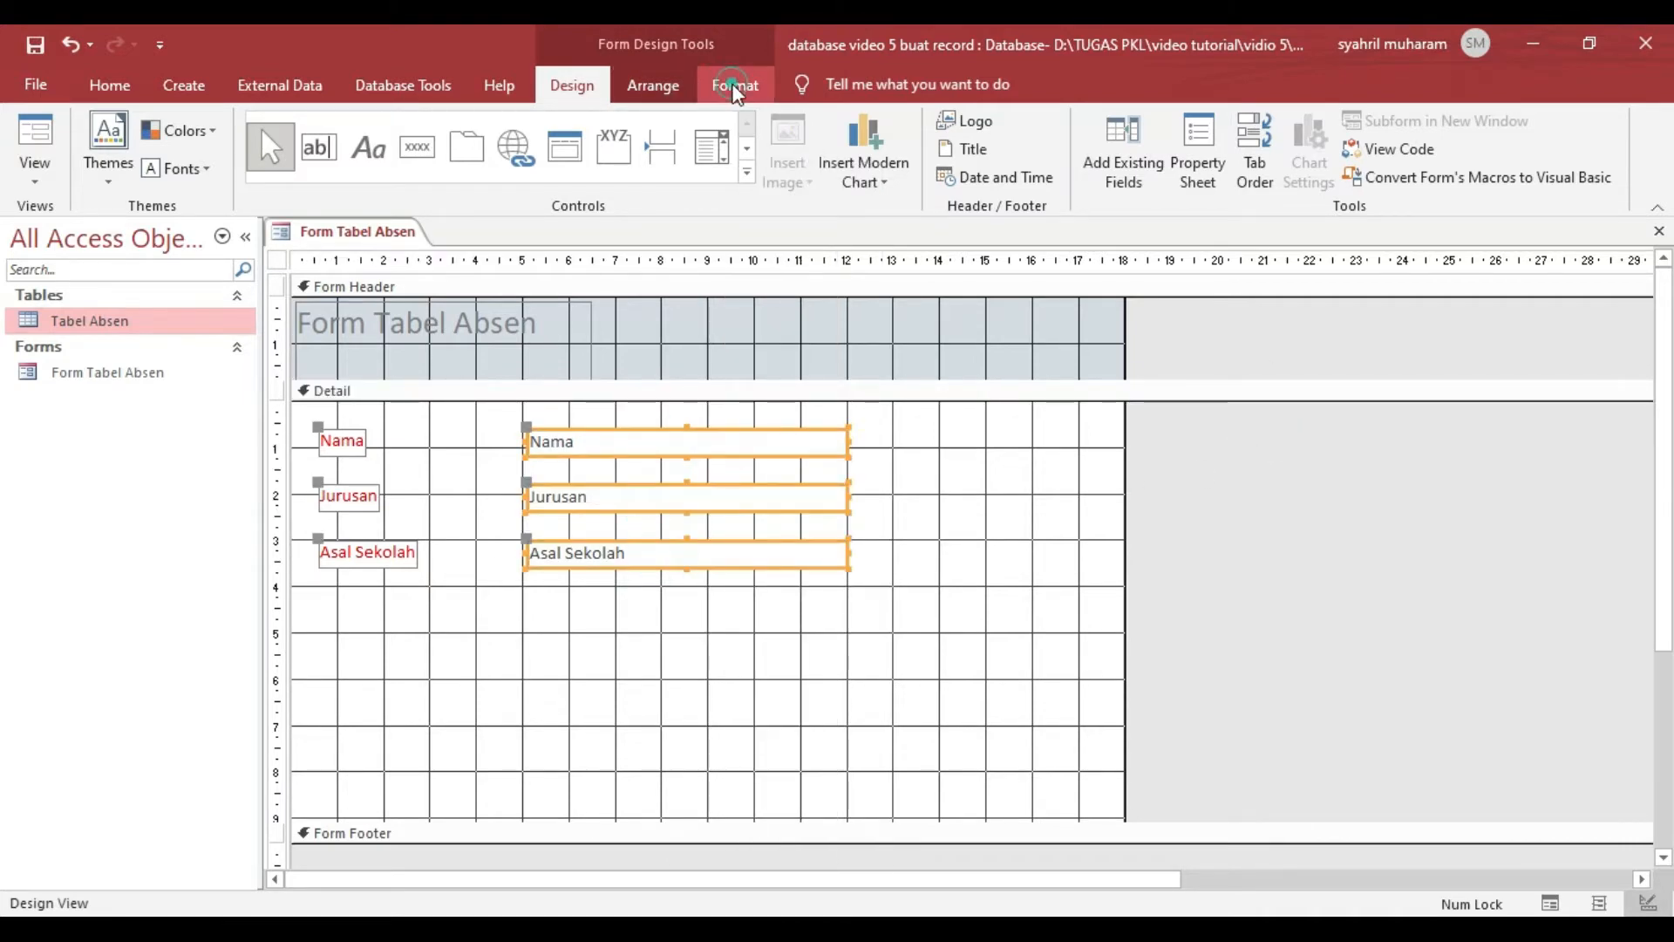
pyautogui.click(1090, 121)
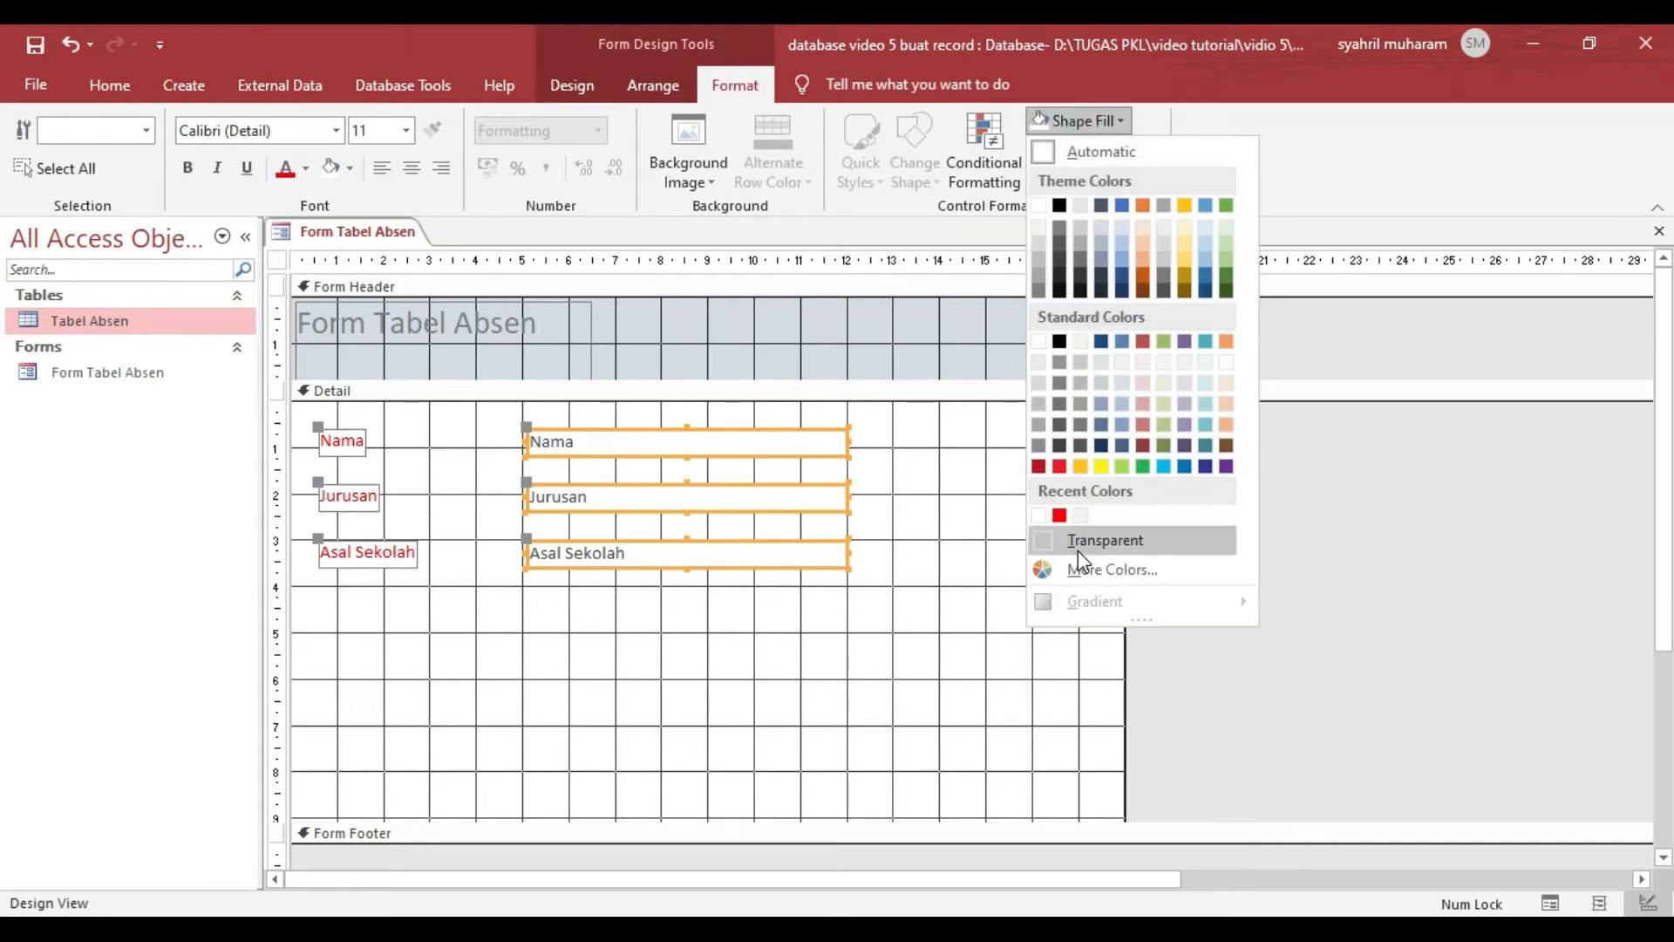
pyautogui.click(1078, 541)
pyautogui.click(1090, 149)
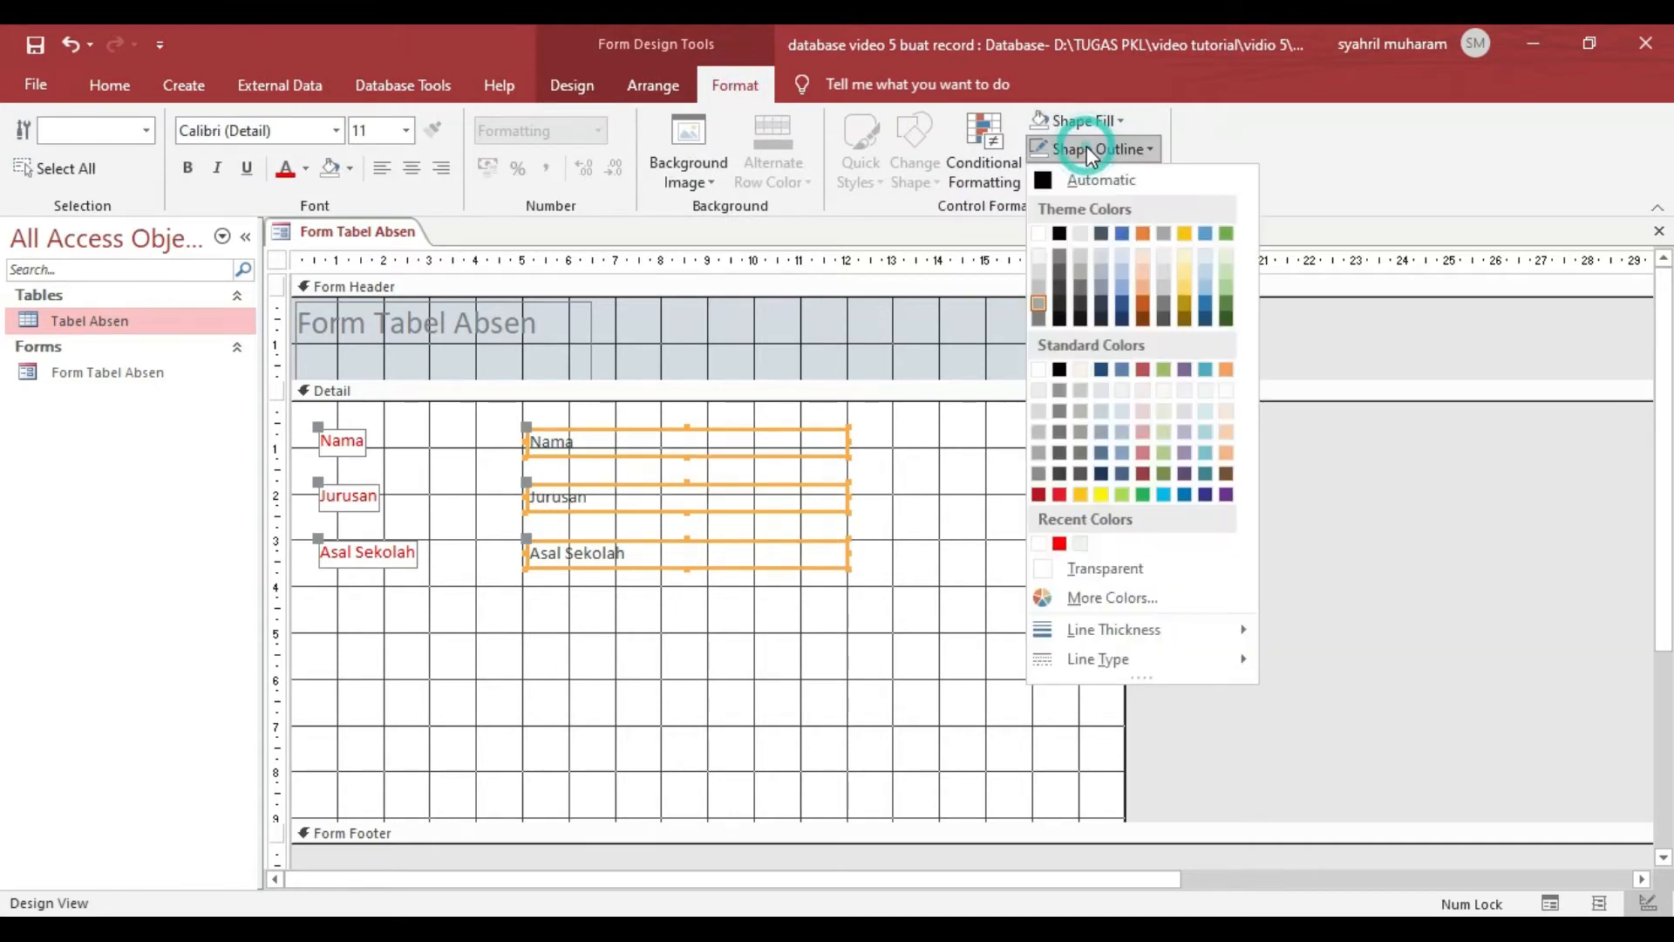
pyautogui.click(1082, 569)
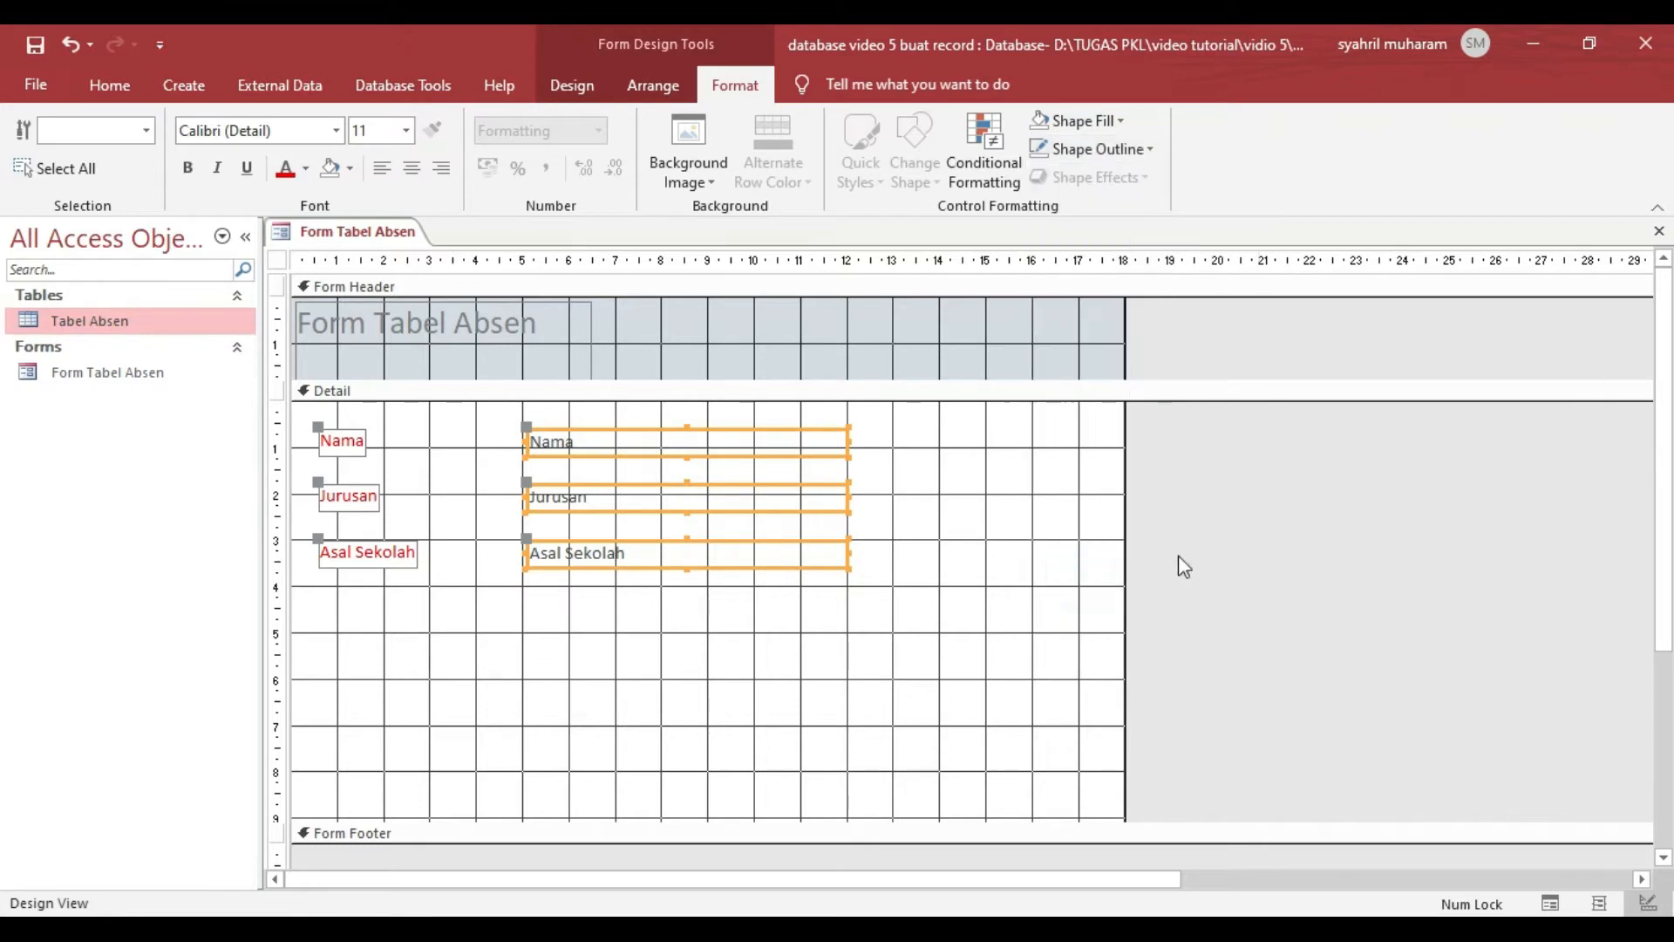
pyautogui.click(1320, 536)
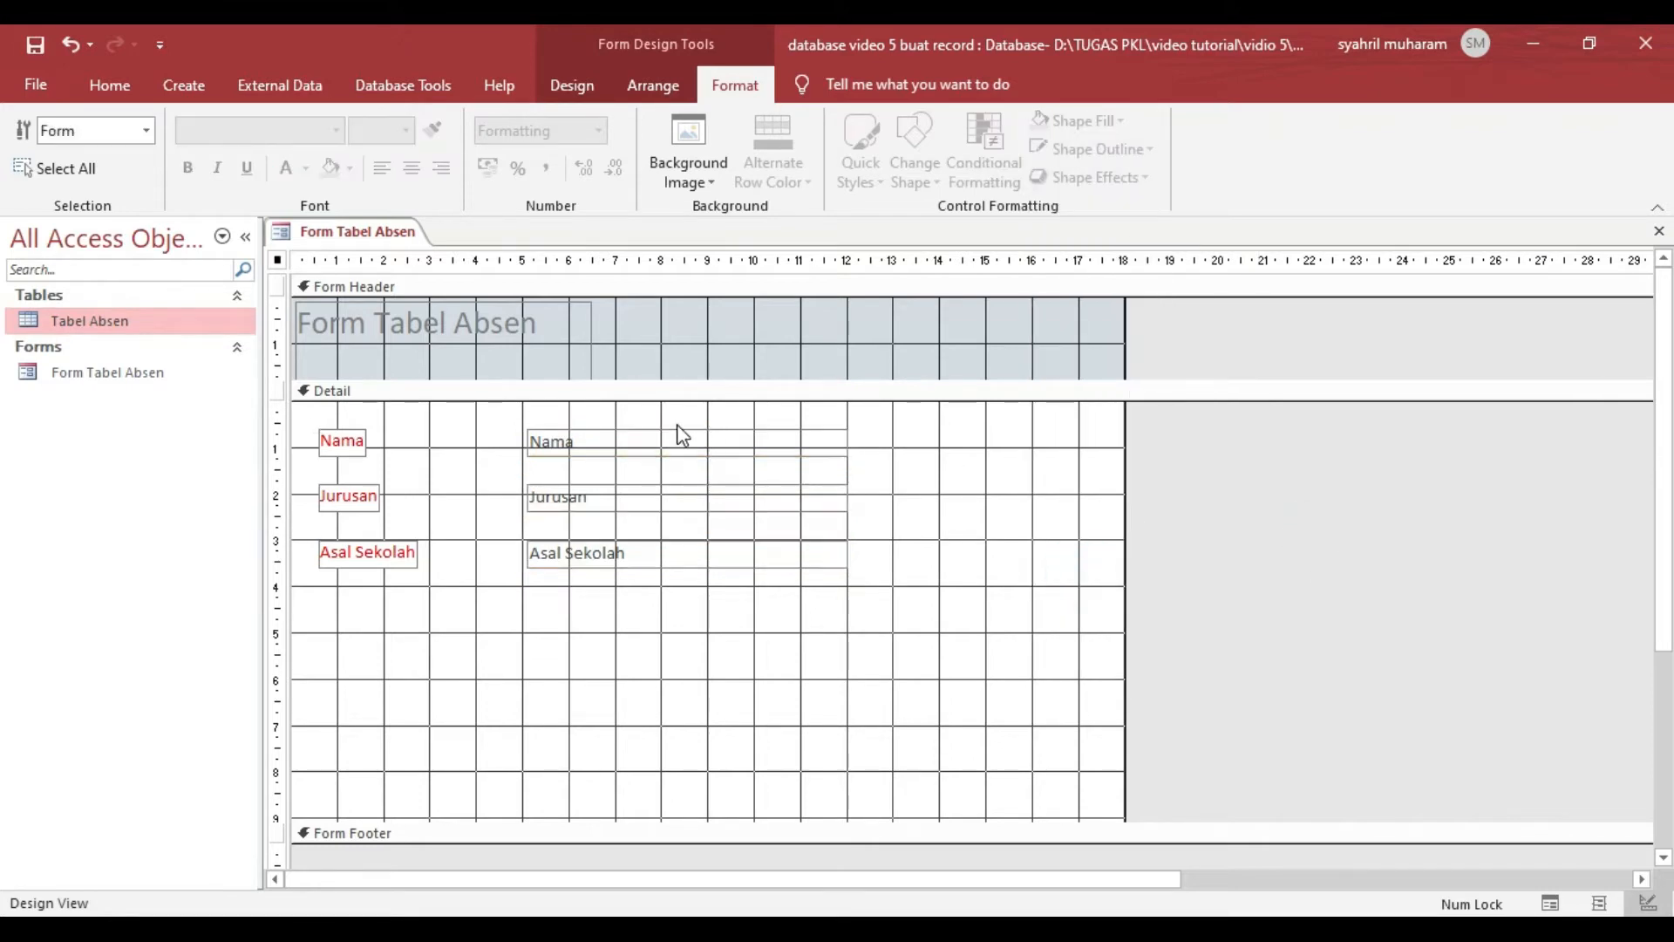
# - Preview the form in Form View, place the cursor in each field to check the borderless text boxes, and return to Design View
pyautogui.click(107, 84)
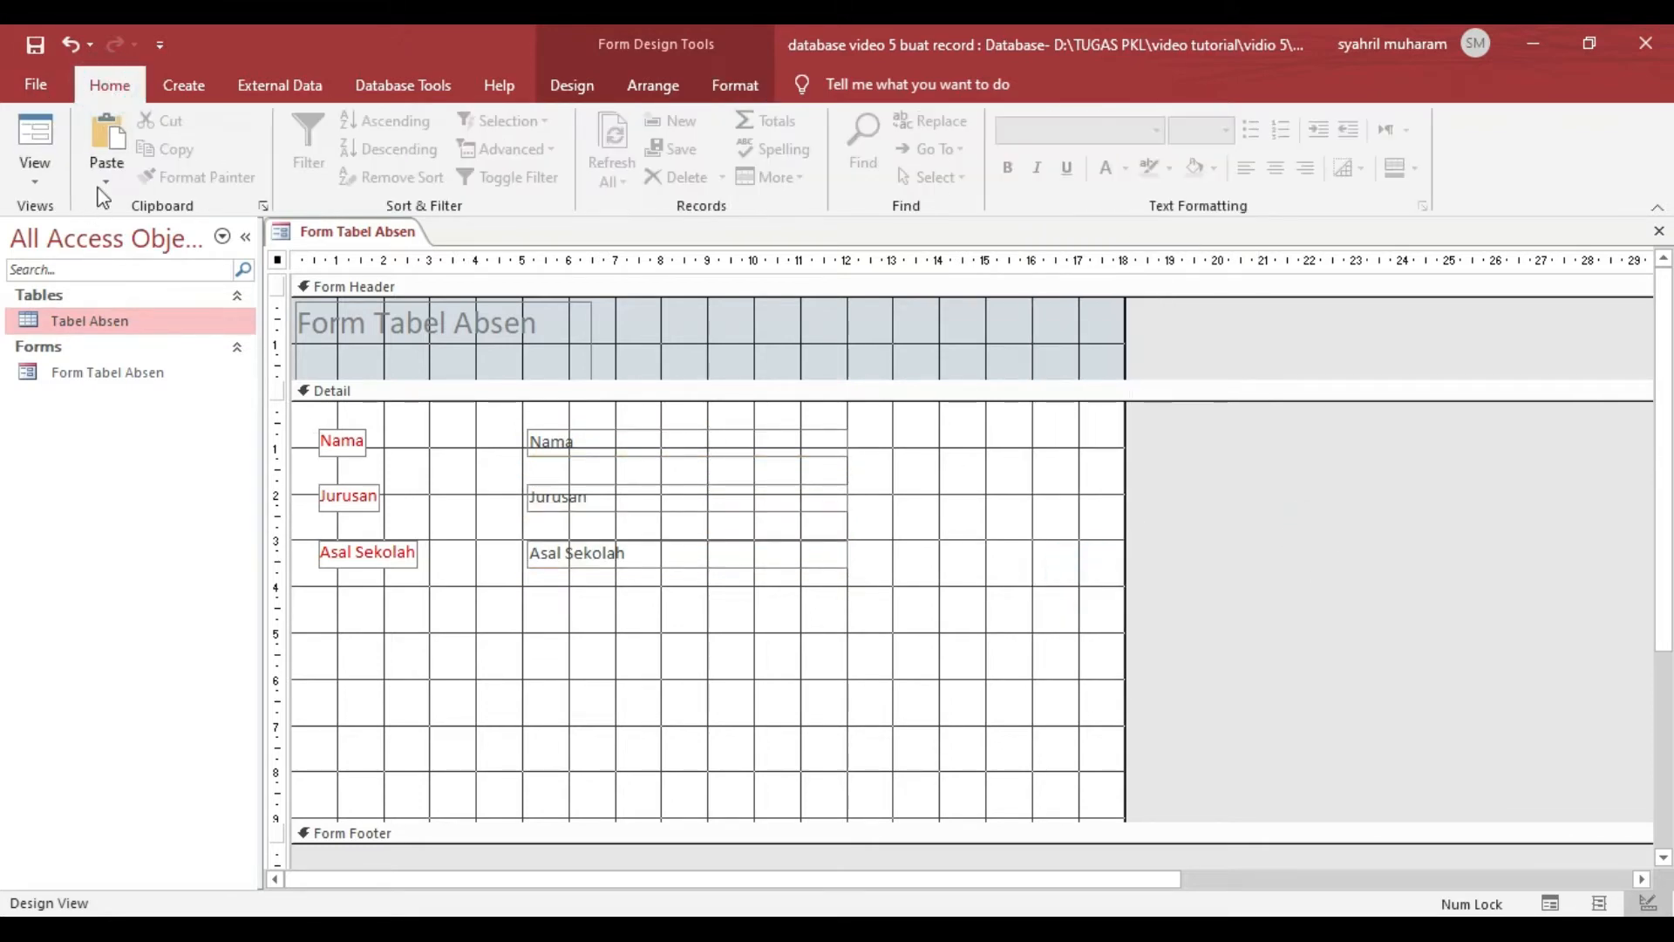
pyautogui.click(51, 179)
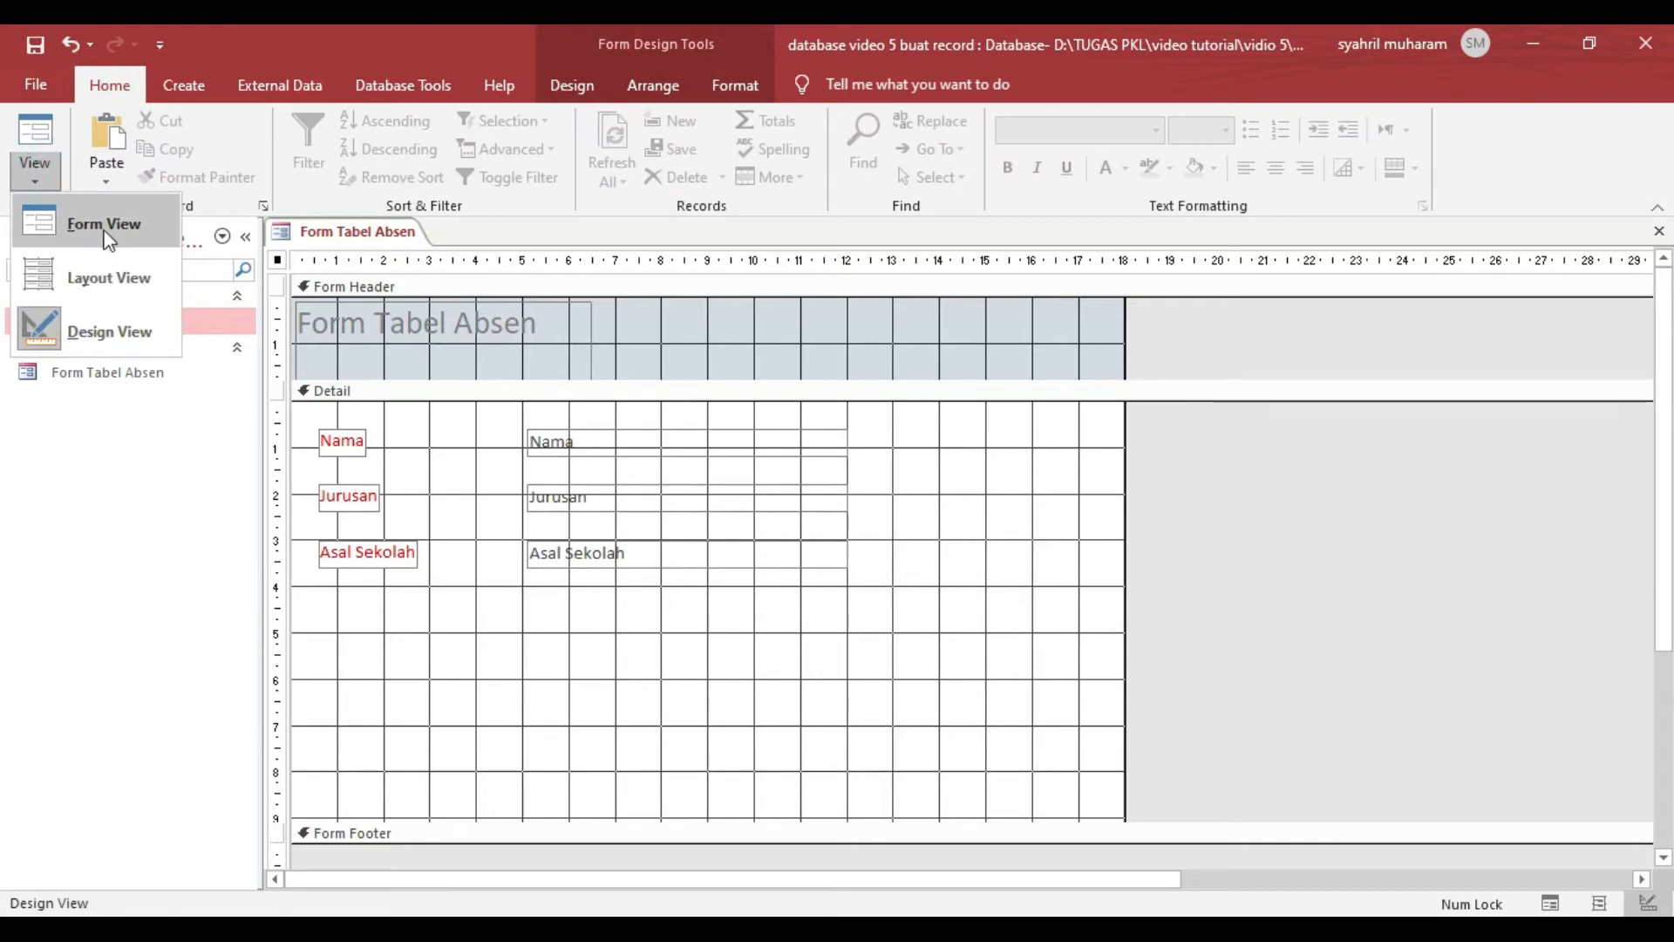
pyautogui.click(105, 237)
pyautogui.click(592, 364)
pyautogui.click(568, 422)
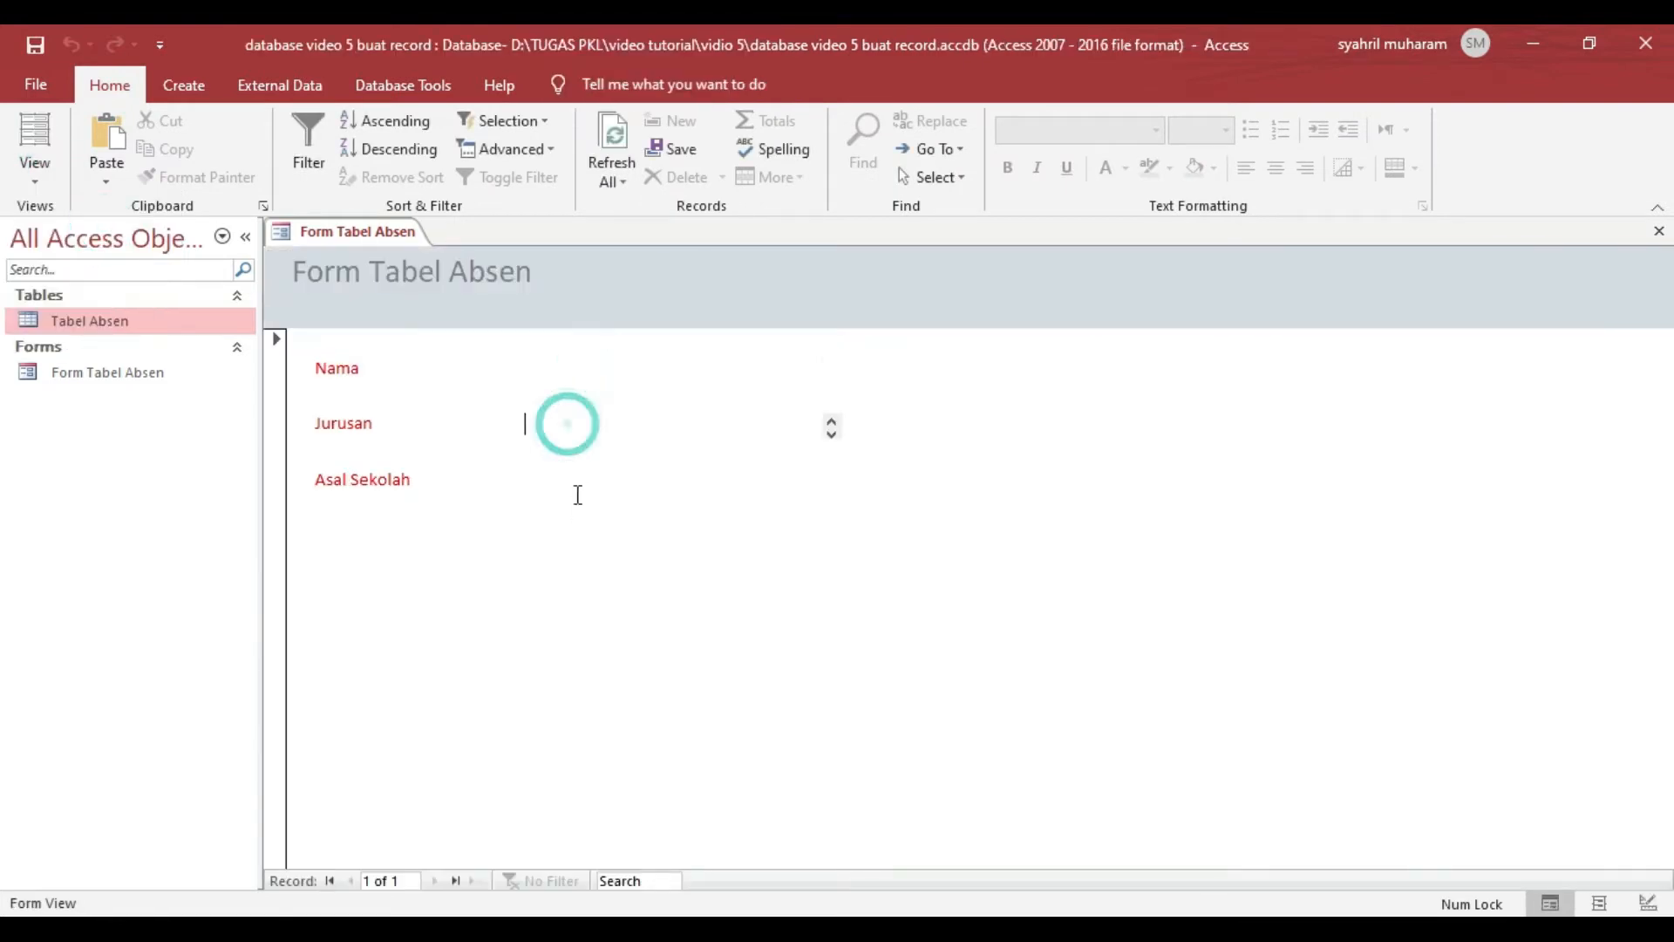
pyautogui.click(576, 493)
pyautogui.click(571, 424)
pyautogui.click(564, 358)
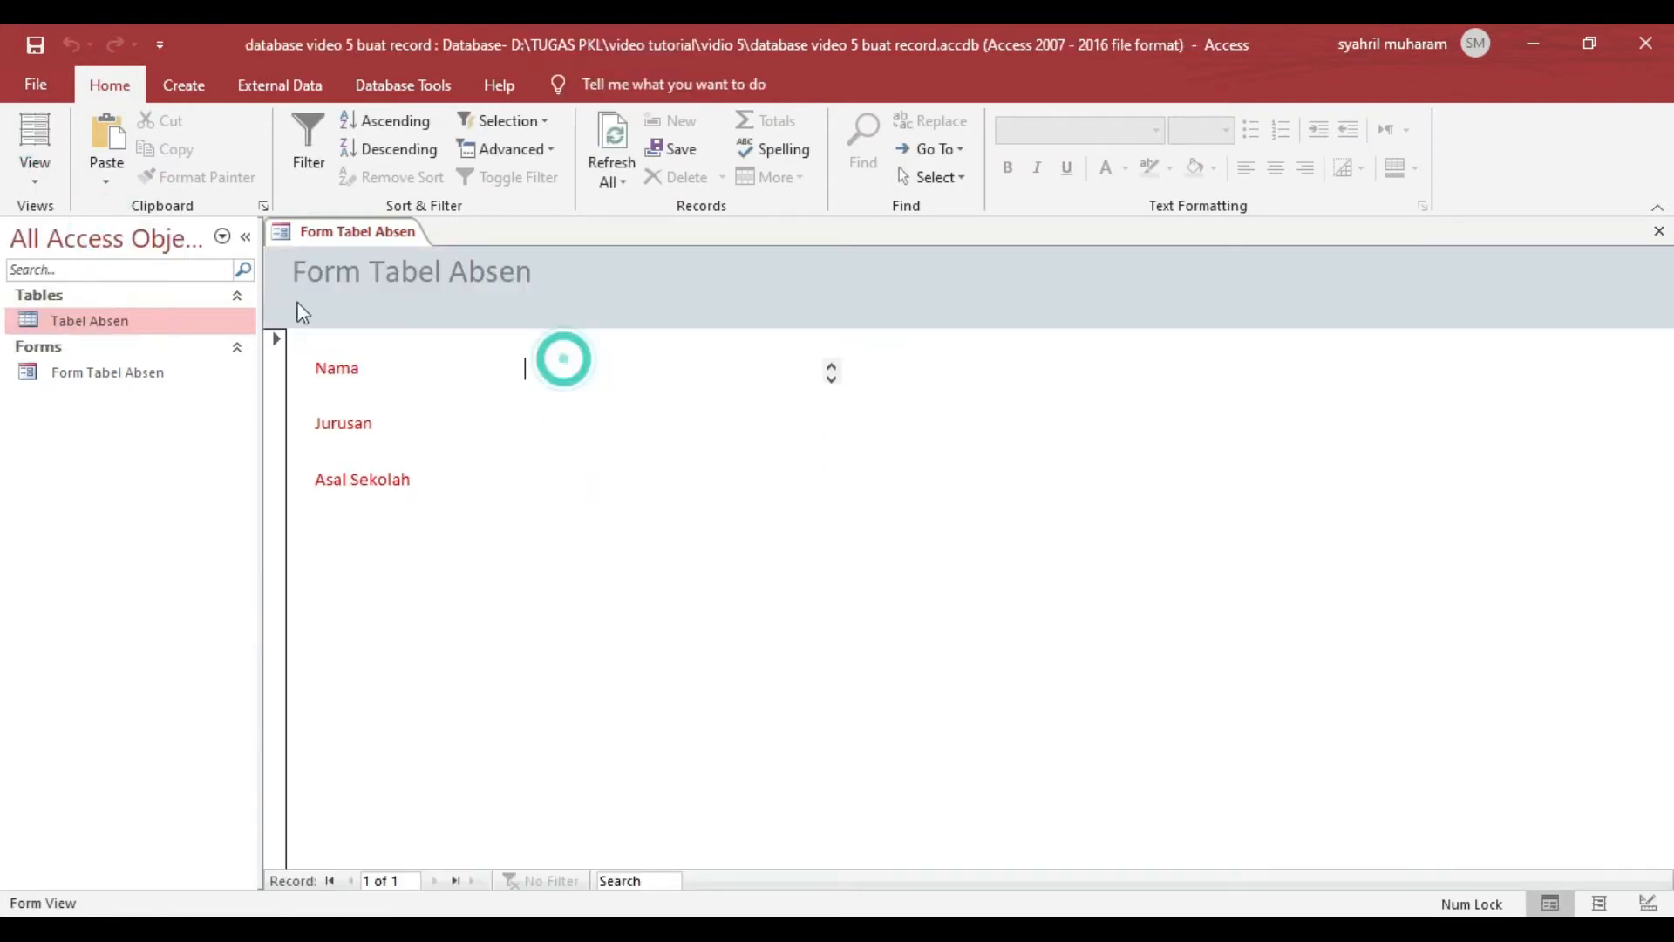
pyautogui.click(35, 181)
pyautogui.click(123, 328)
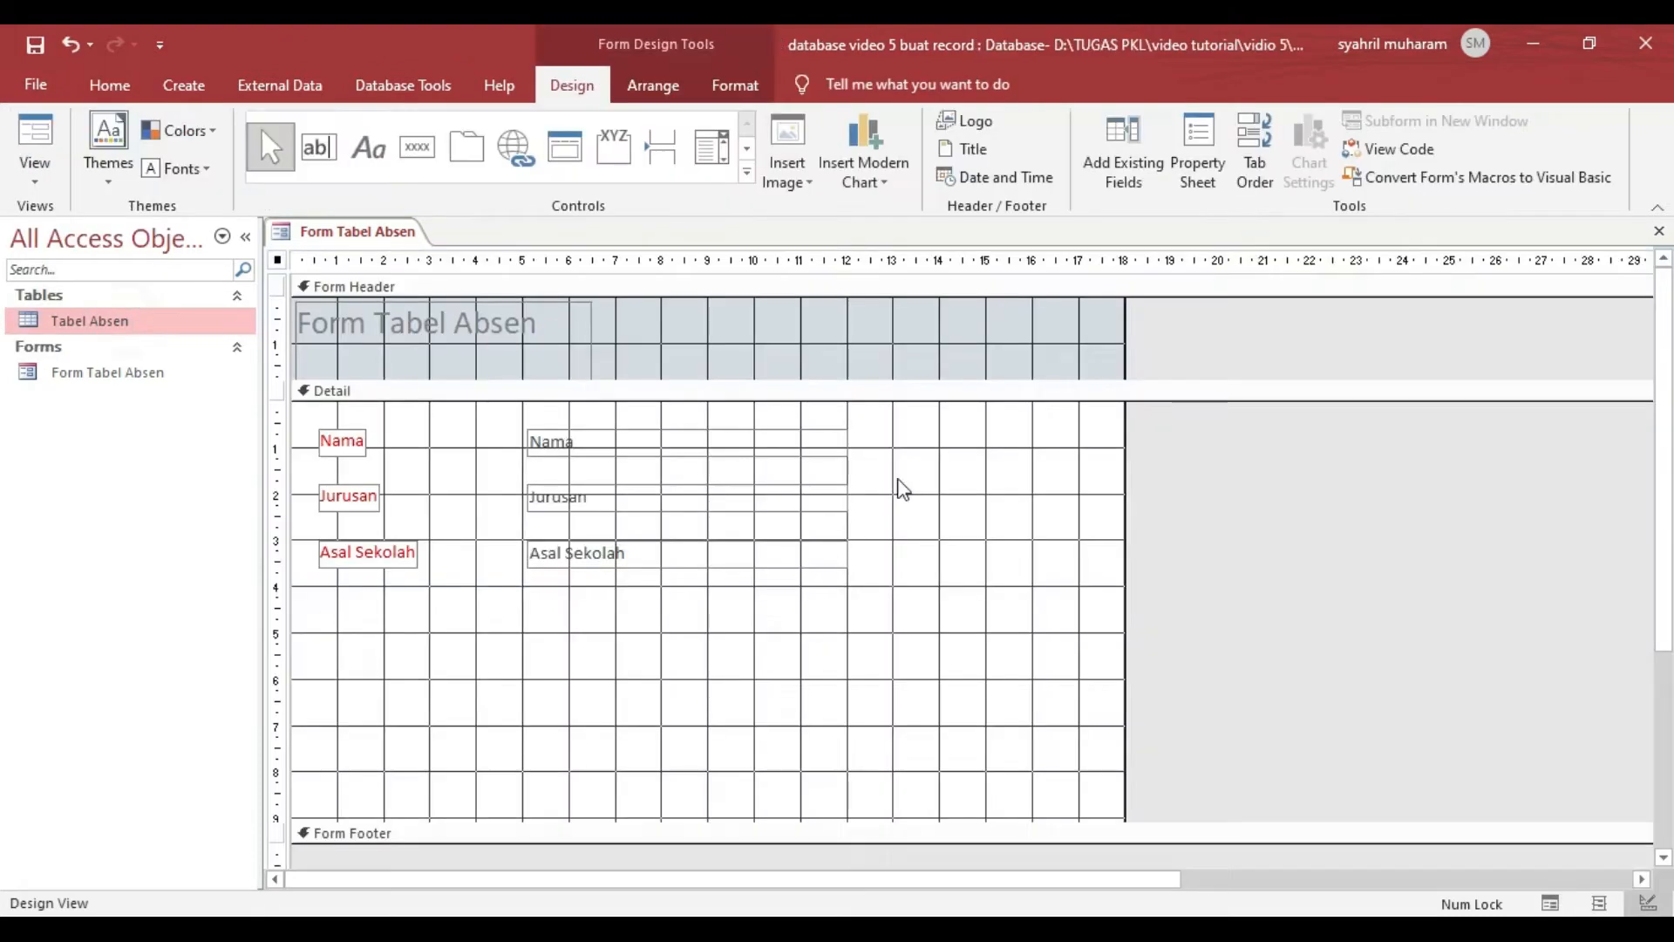
# - Space the three fields farther apart vertically and place each label directly above its text box
pyautogui.click(338, 440)
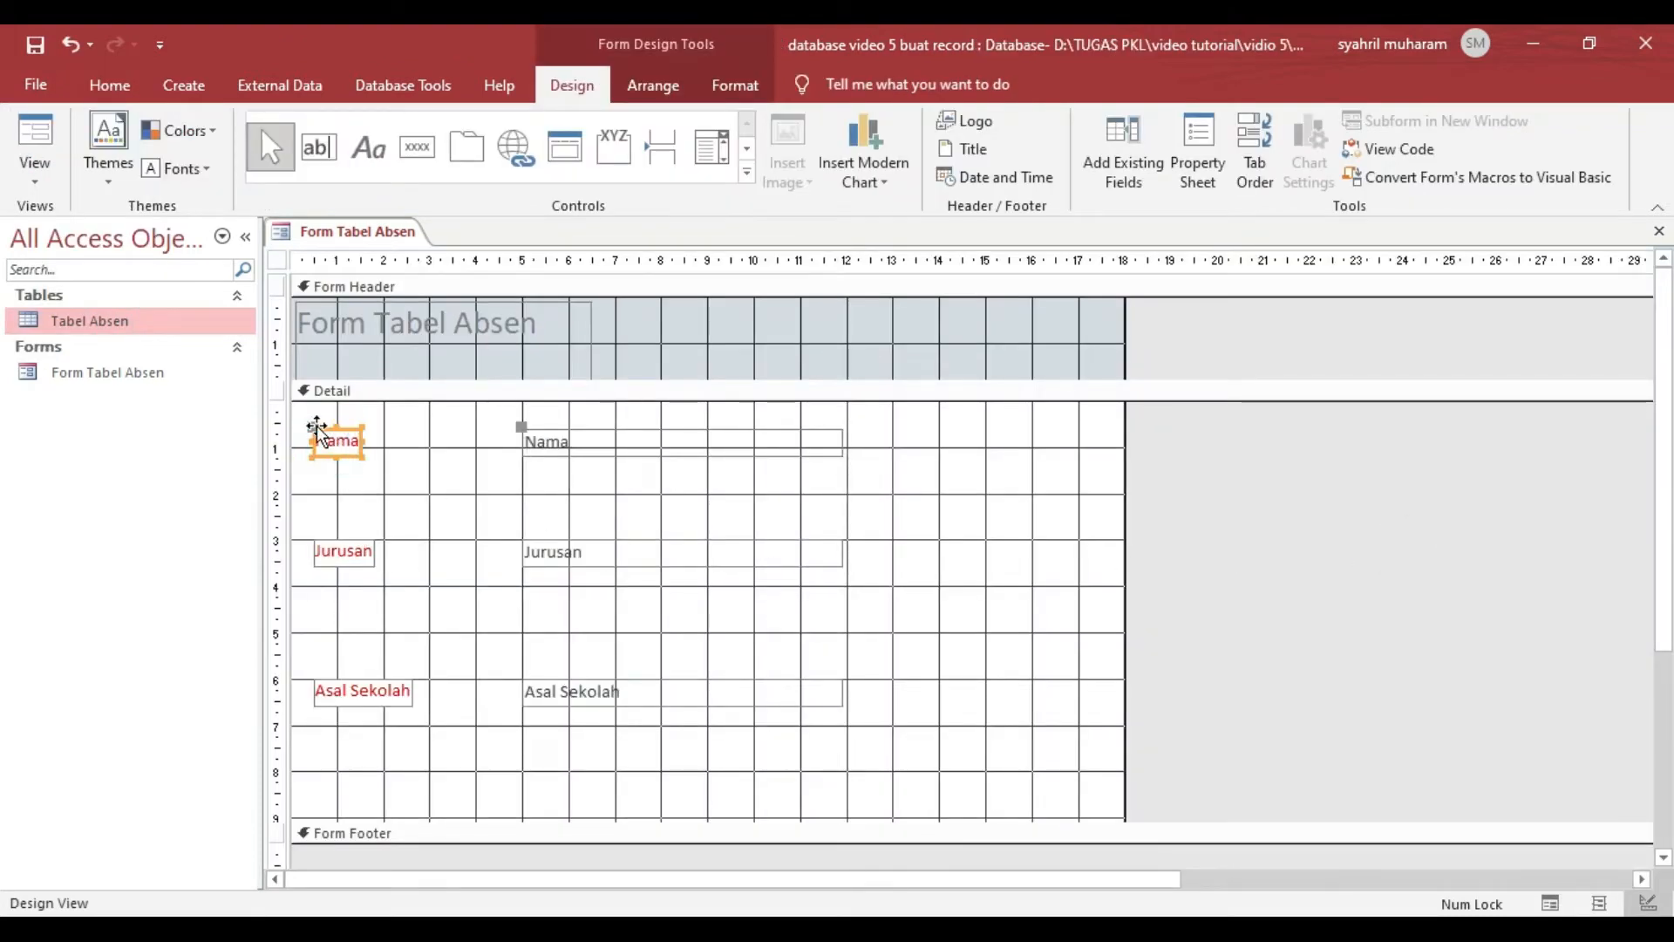
pyautogui.click(314, 426)
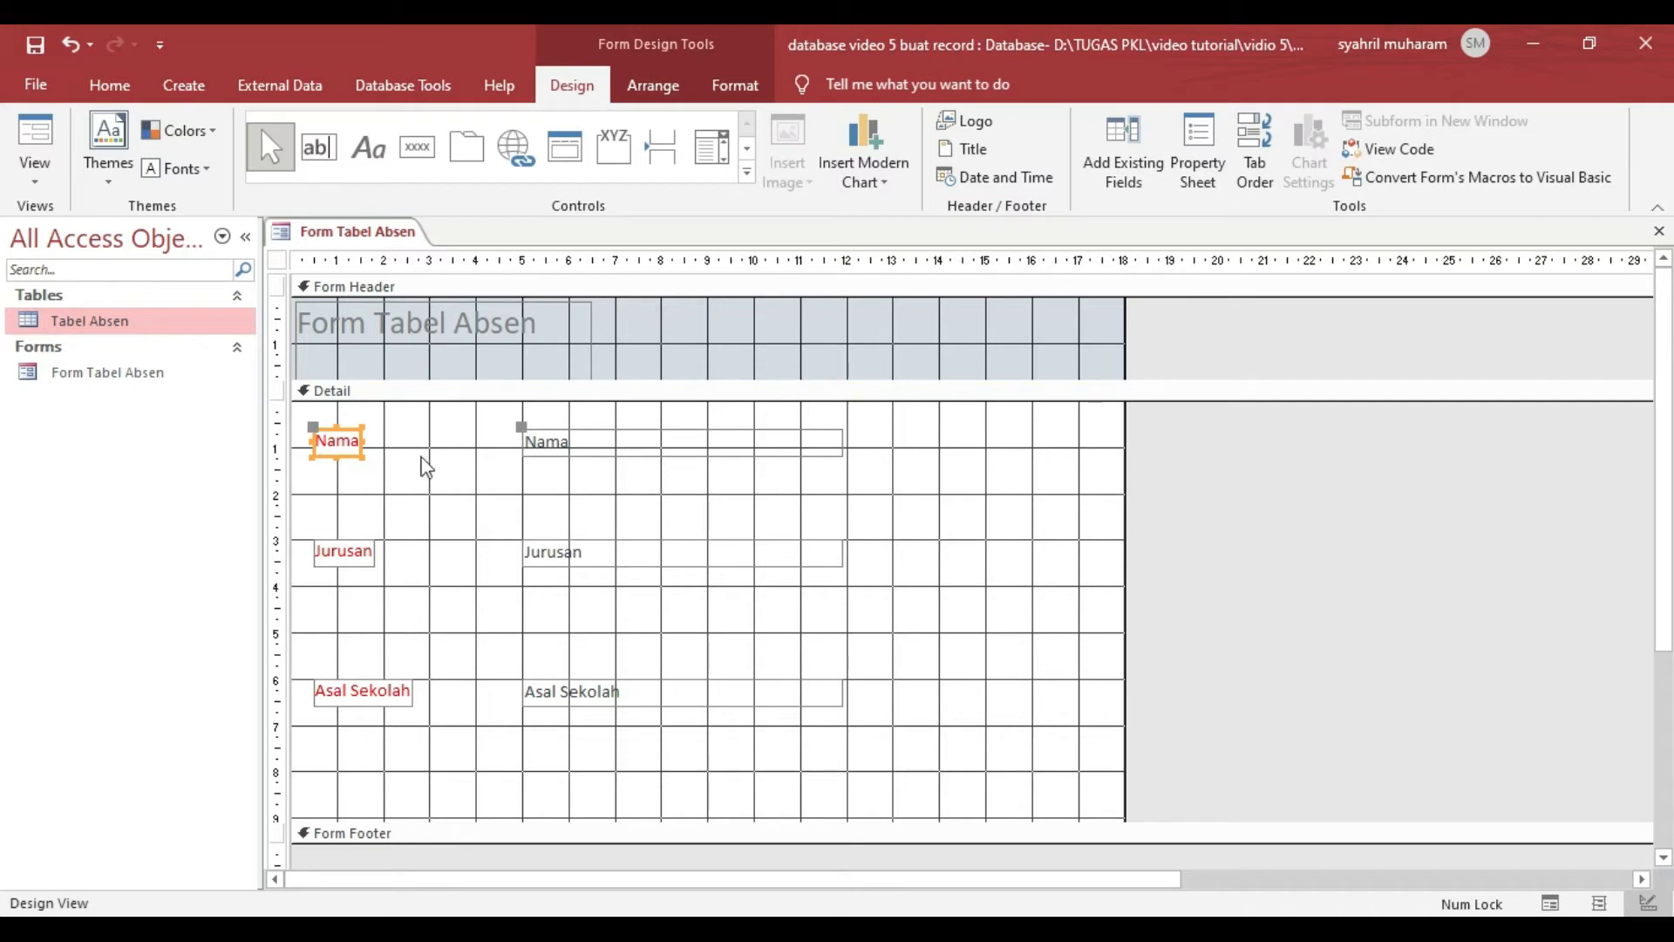
pyautogui.hotkey('ctrl', 'z')
pyautogui.moveTo(312, 426); pyautogui.dragTo(521, 400)
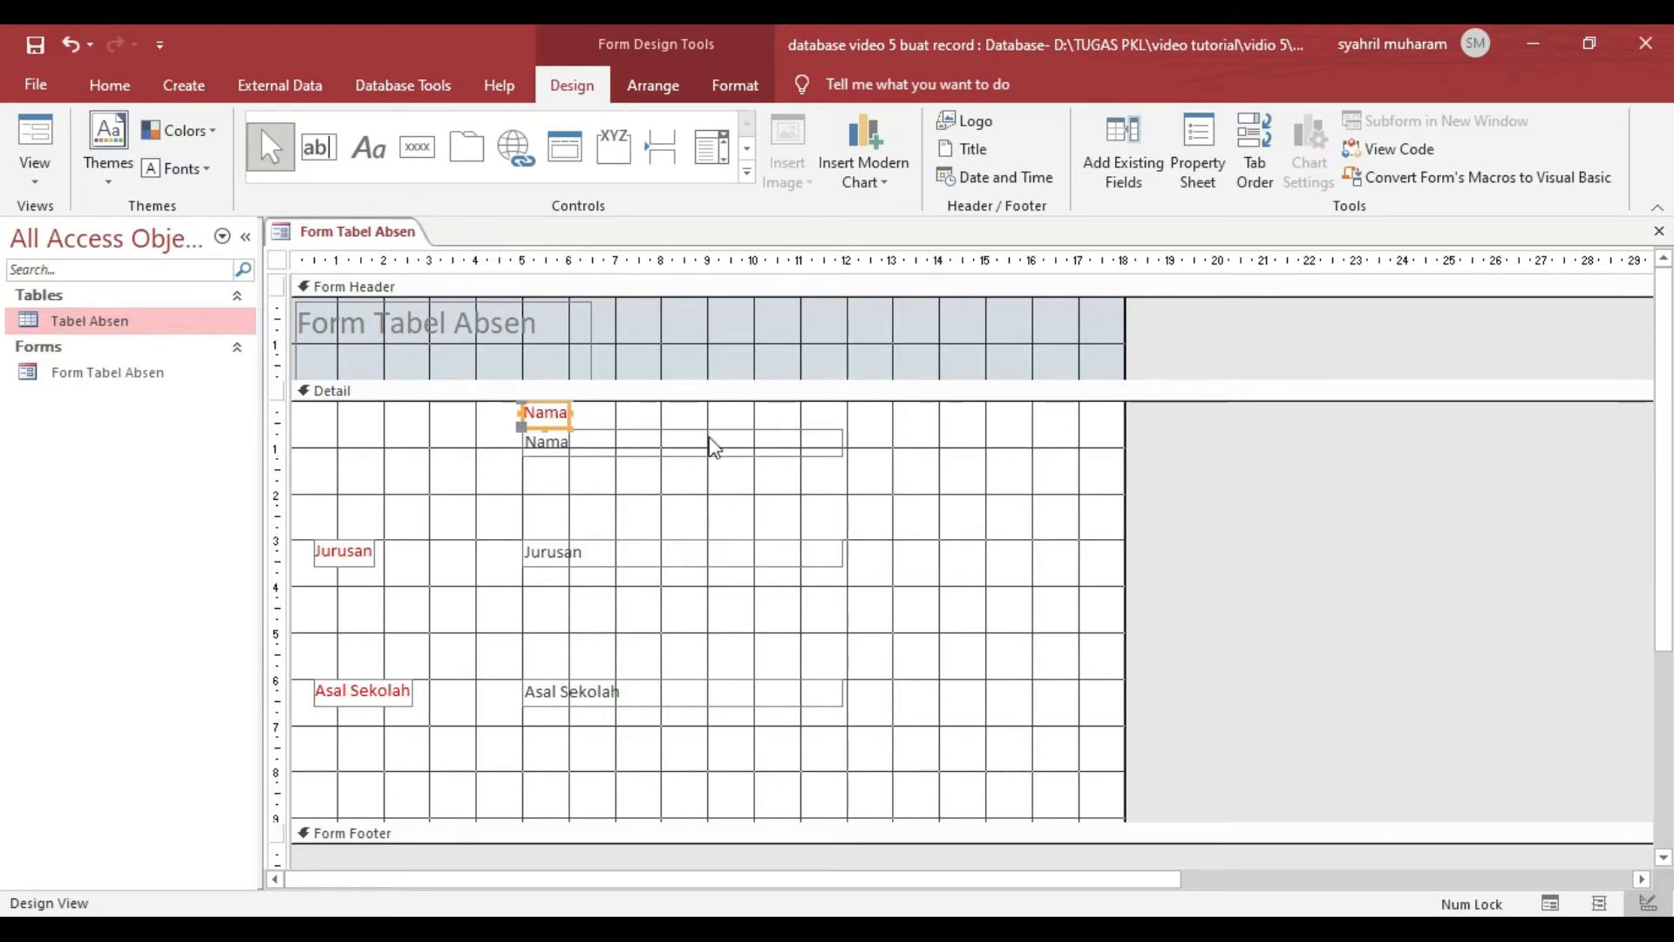
pyautogui.click(314, 720)
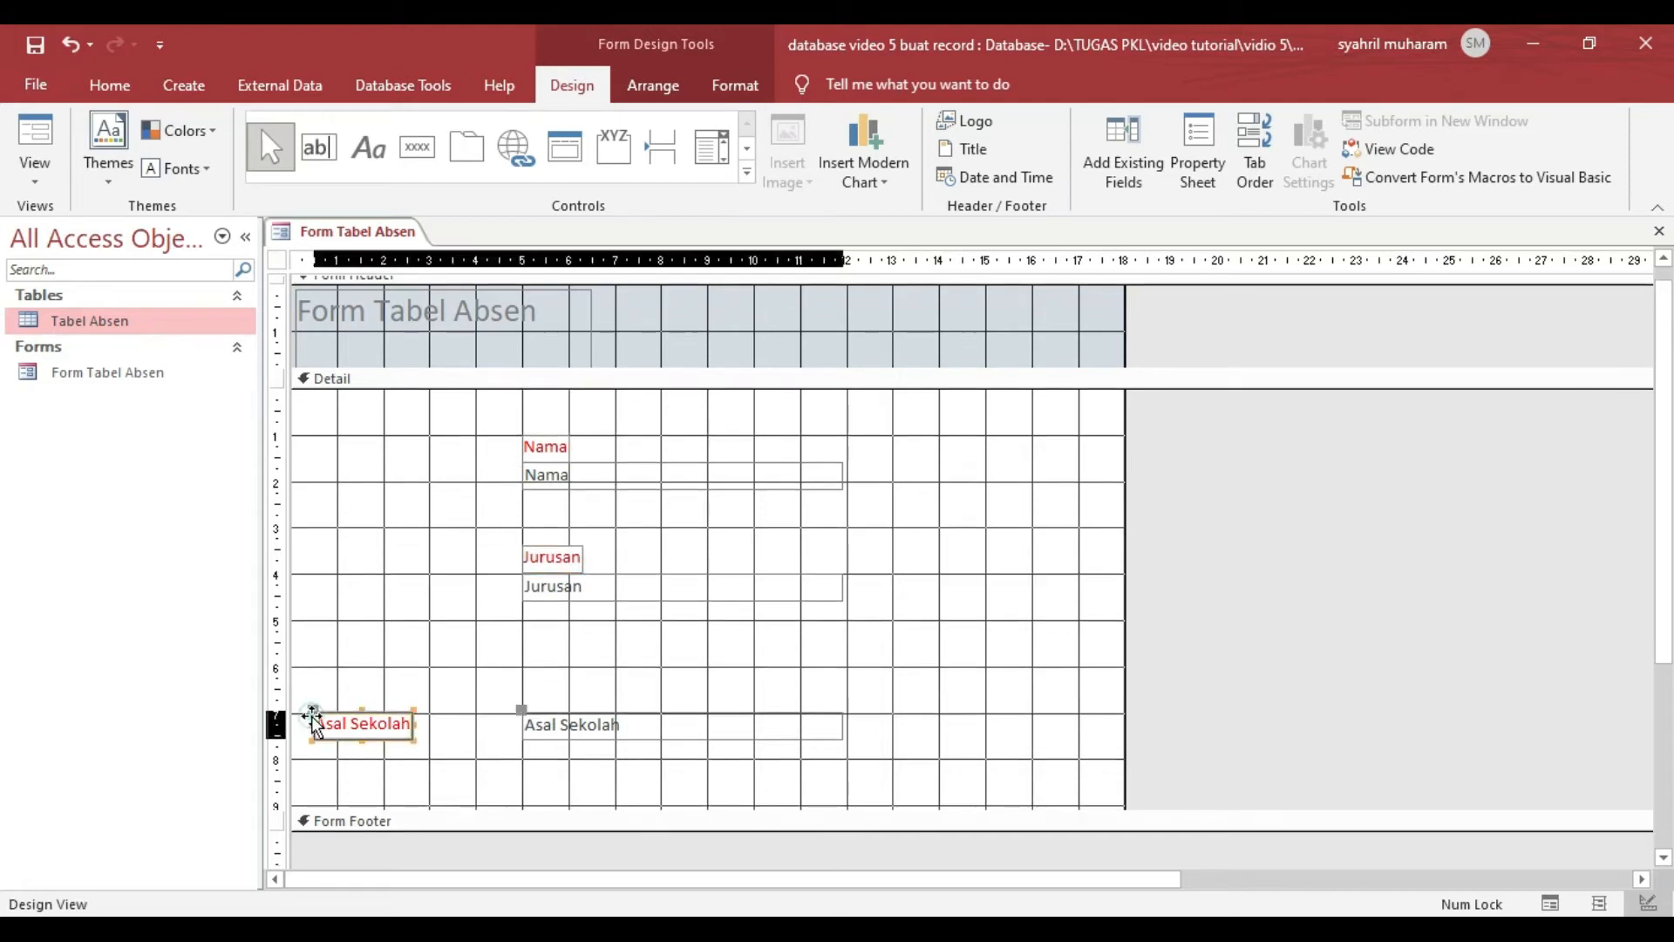
pyautogui.moveTo(313, 720); pyautogui.dragTo(524, 693)
pyautogui.click(1301, 629)
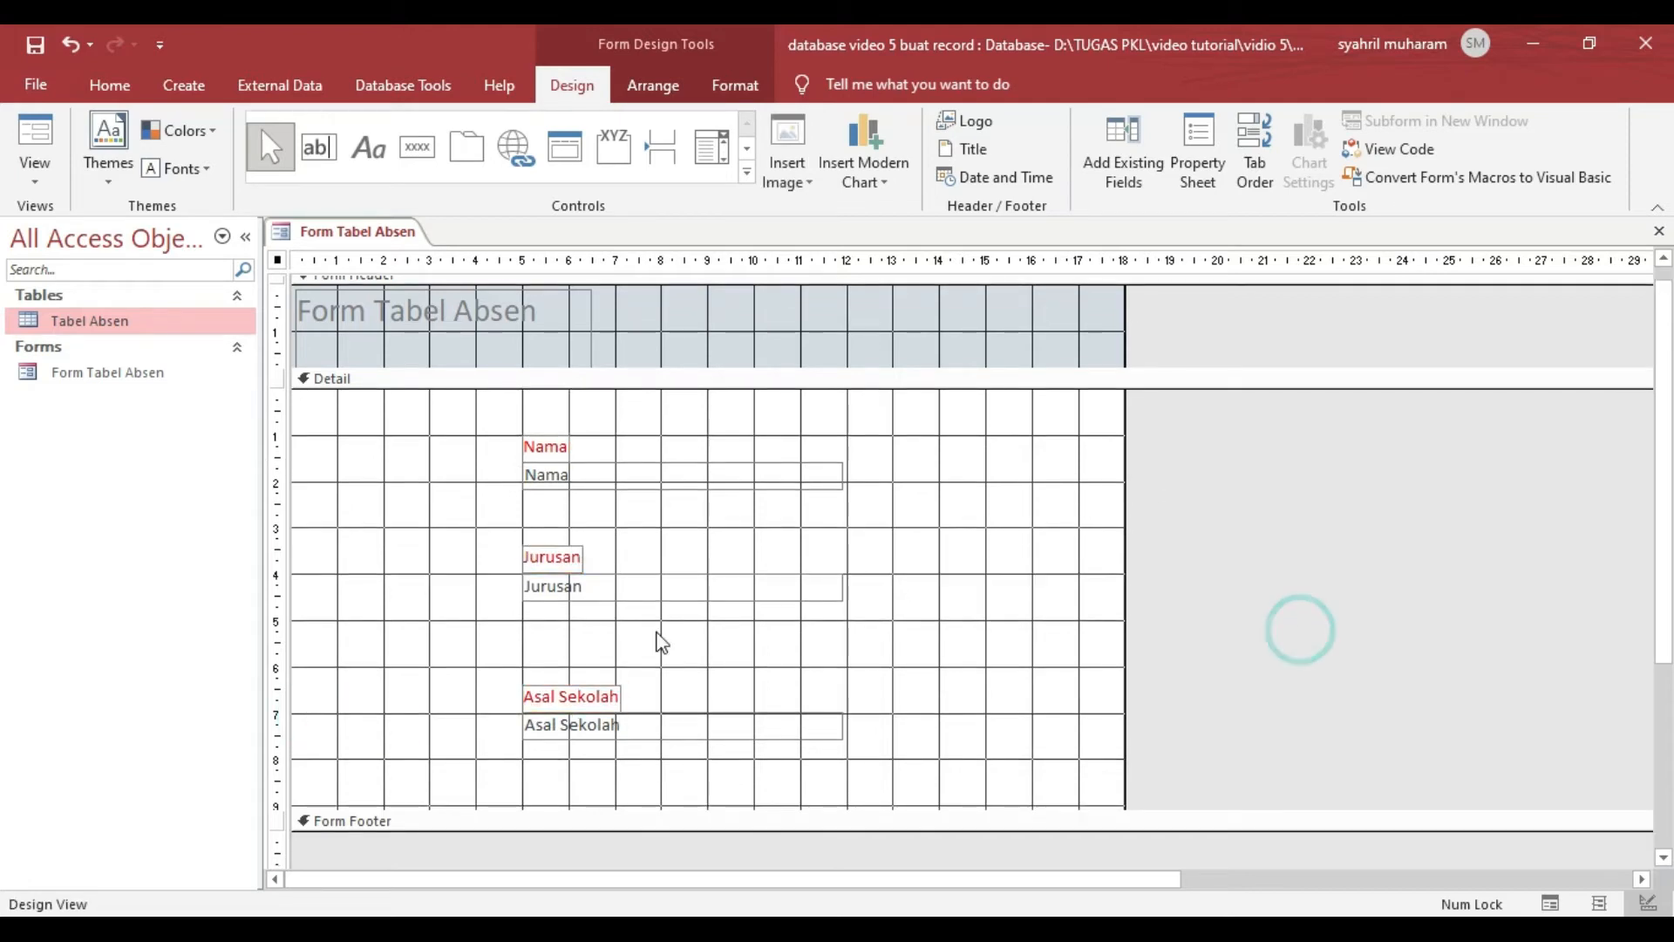
# - Draw a rectangle around the Nama text box, with its upper edge running through the Nama label
pyautogui.click(750, 147)
pyautogui.click(748, 149)
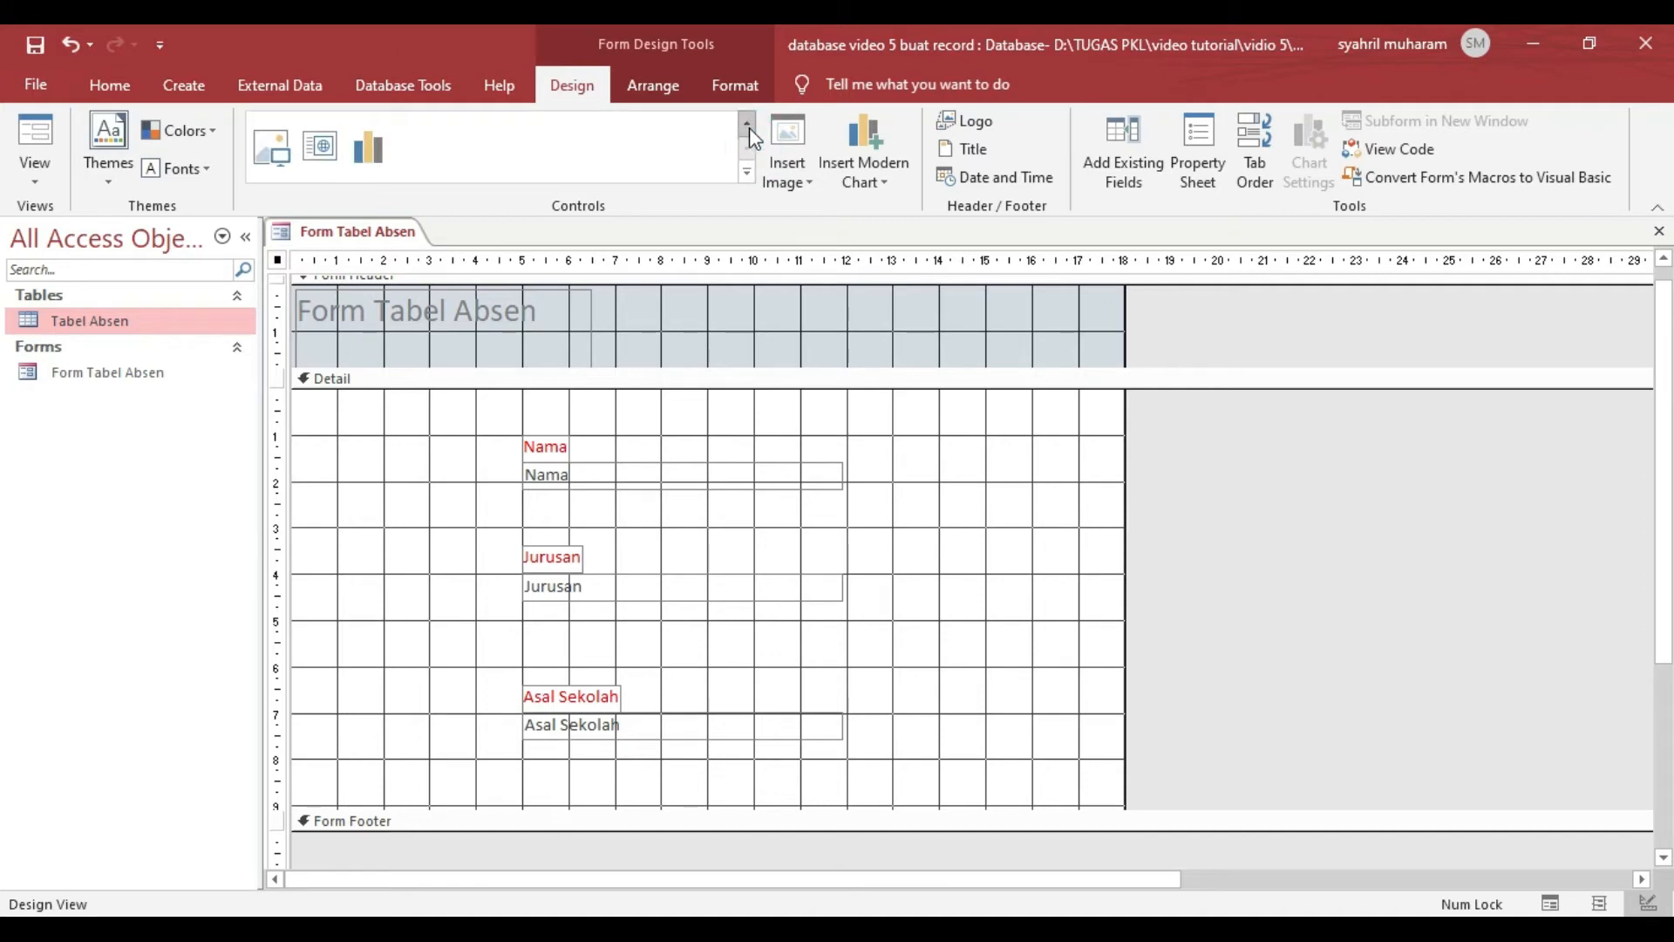
pyautogui.click(747, 123)
pyautogui.click(413, 152)
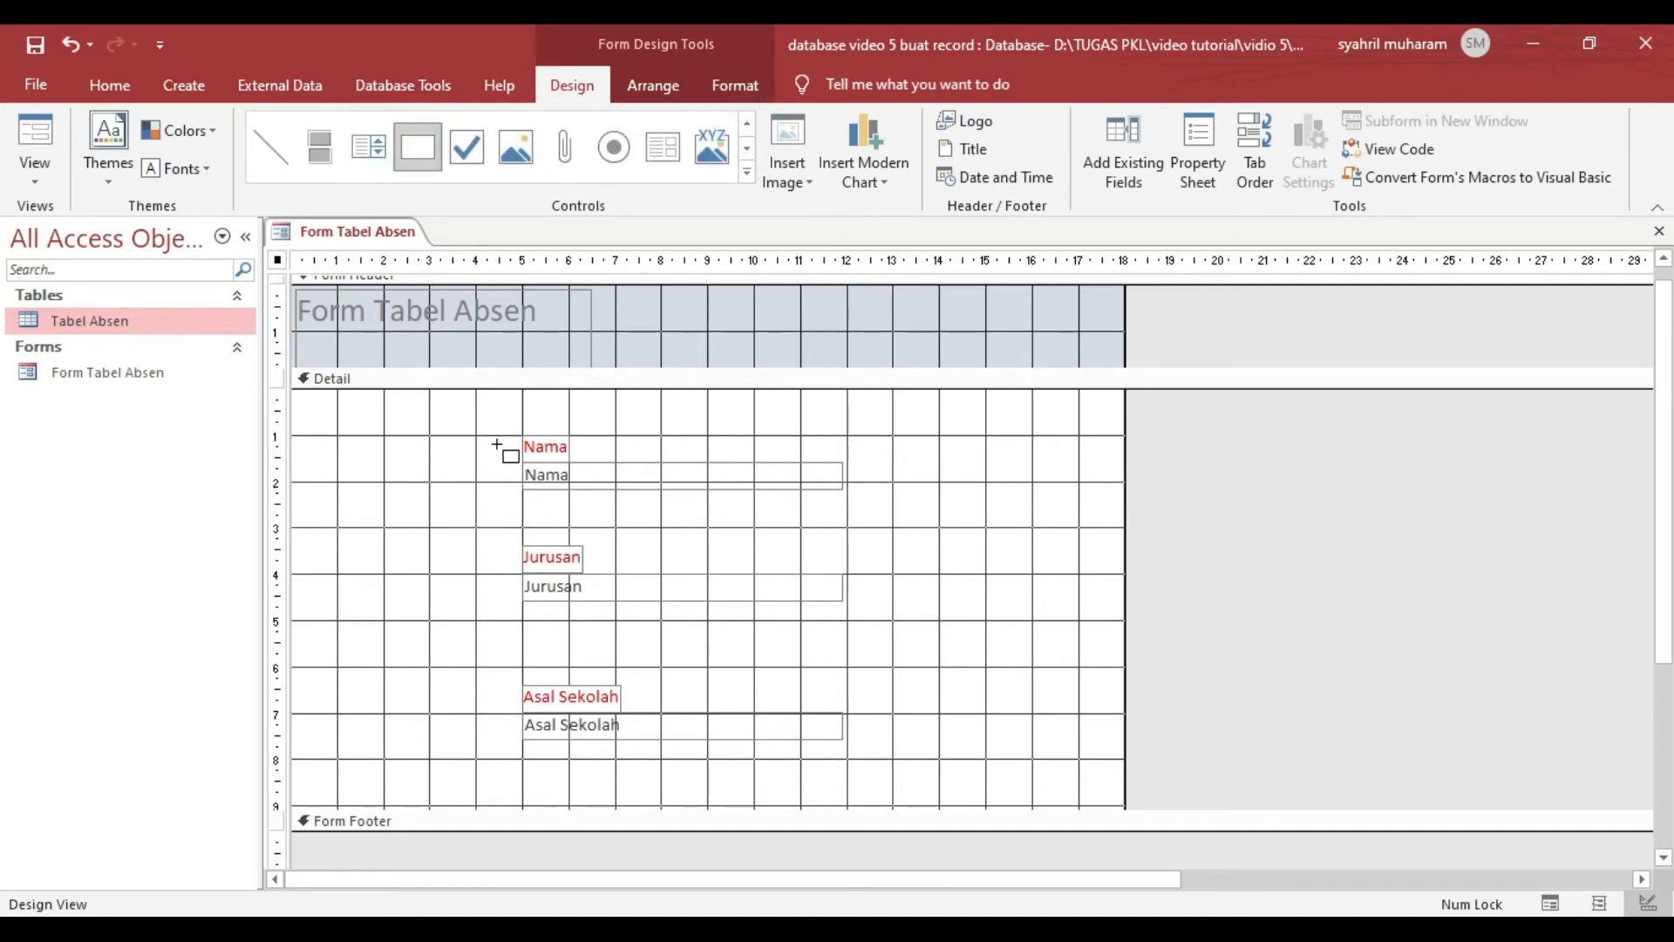
pyautogui.moveTo(504, 447); pyautogui.dragTo(862, 504)
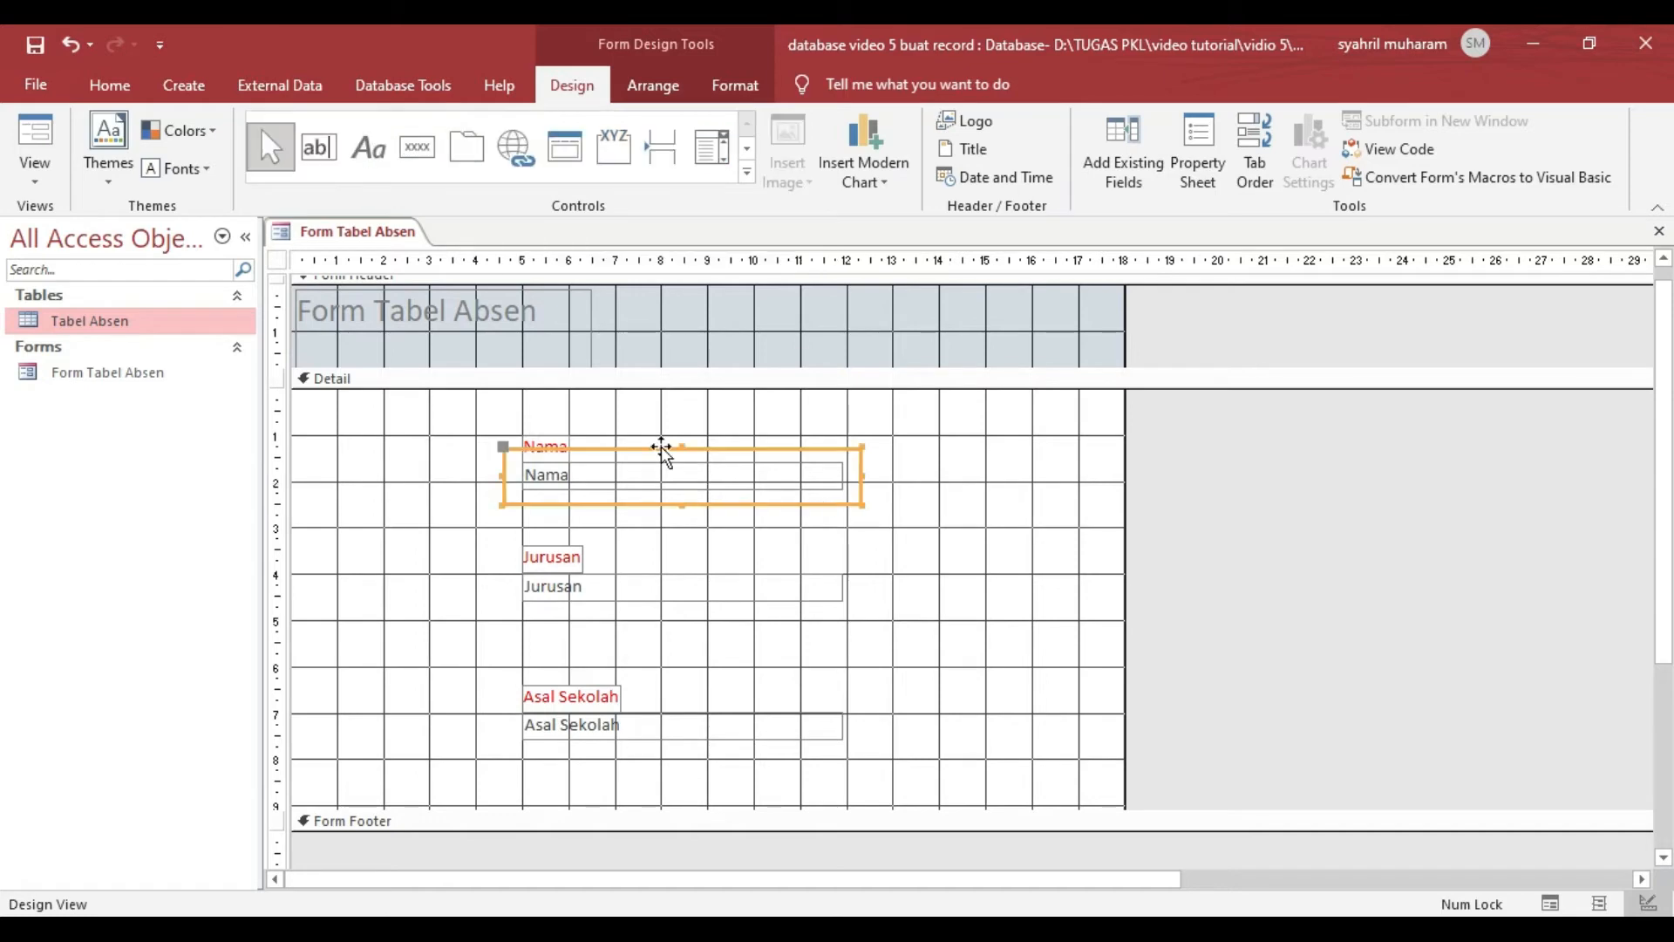
# - Give the rectangle around the Nama text box a transparent fill and a red outline
pyautogui.click(741, 80)
pyautogui.click(1129, 117)
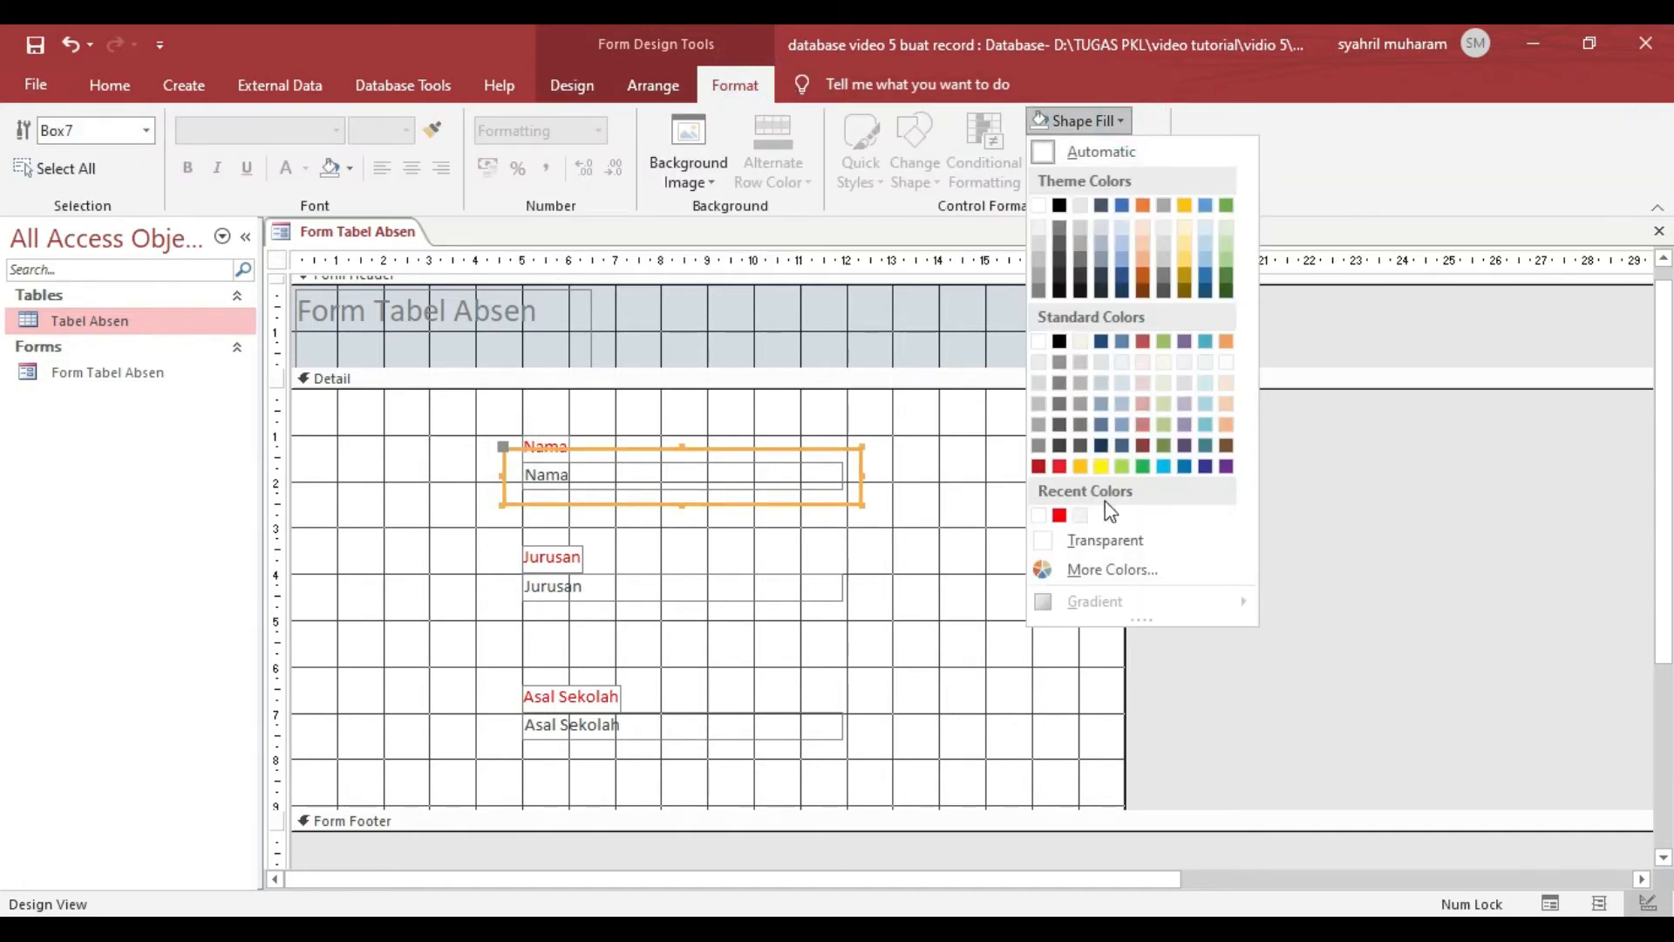
pyautogui.click(1090, 538)
pyautogui.click(1070, 150)
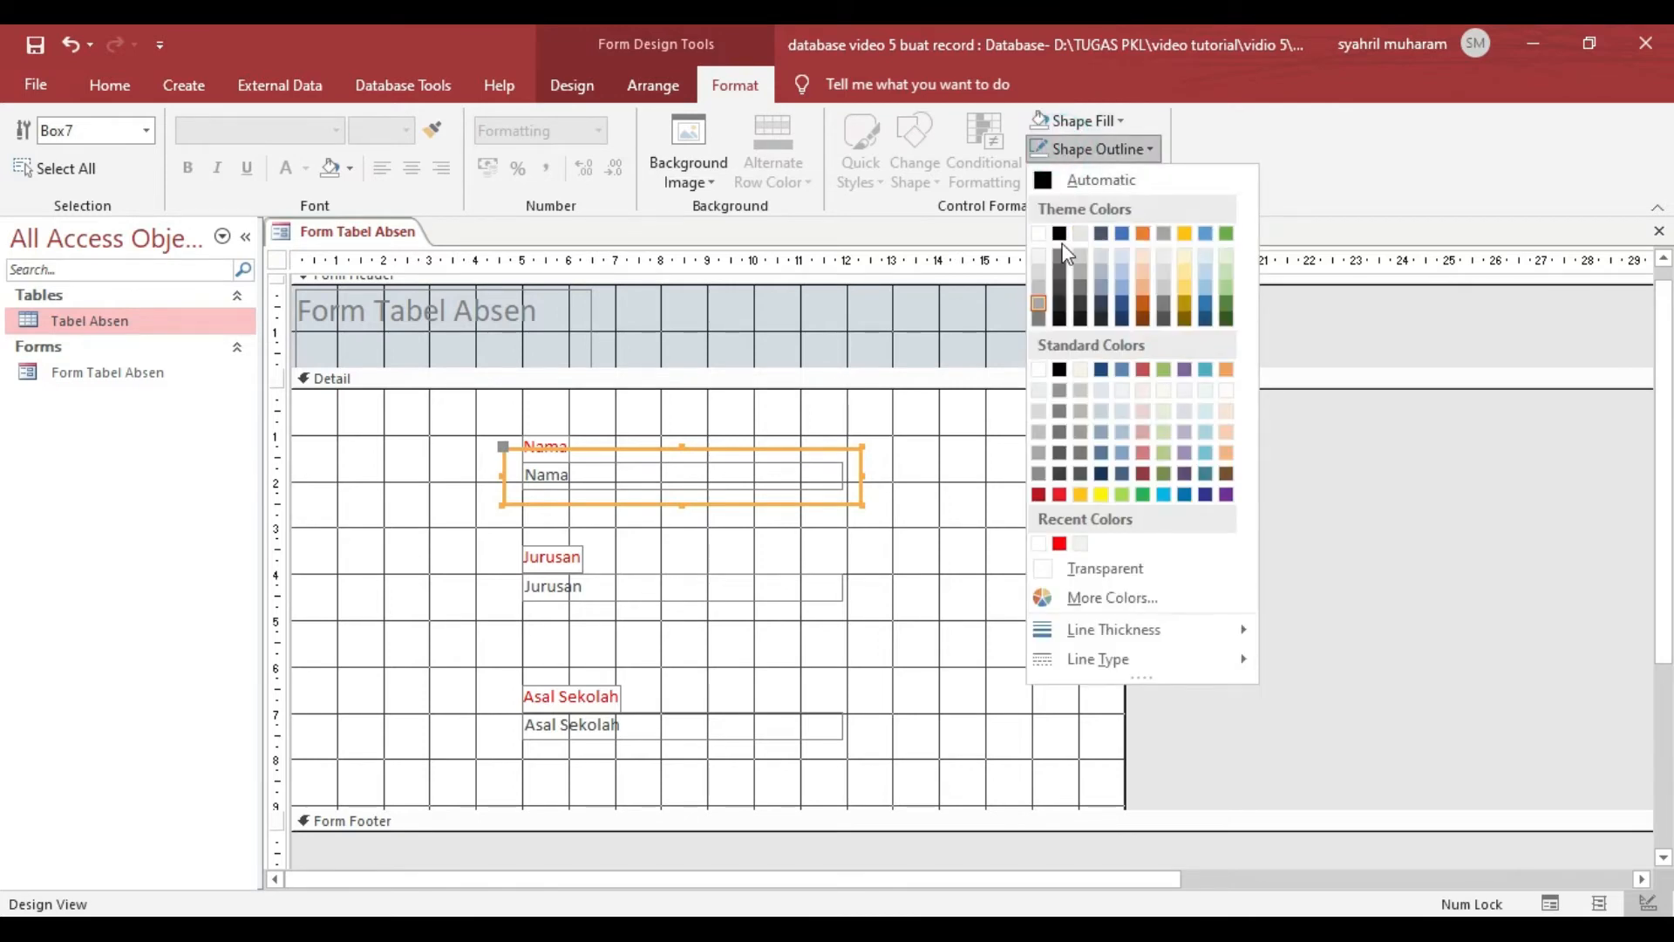
pyautogui.click(1059, 543)
pyautogui.click(621, 425)
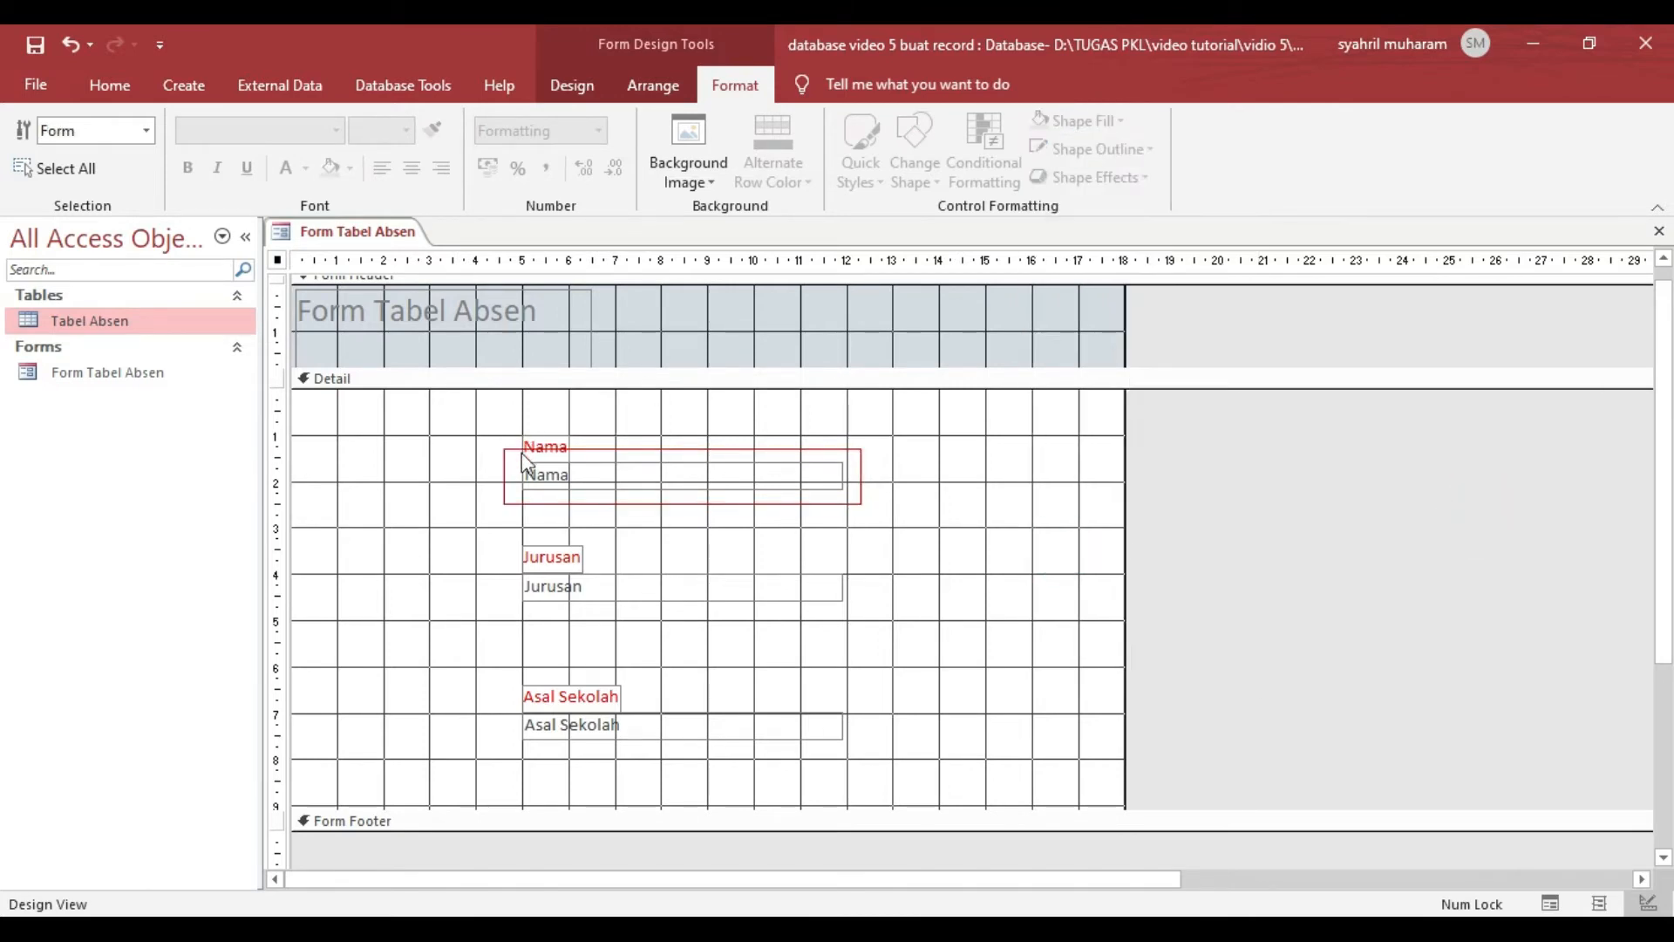
# - Bring the Nama label in front of the rectangle so that it interrupts the red border
pyautogui.click(527, 452)
pyautogui.click(534, 440)
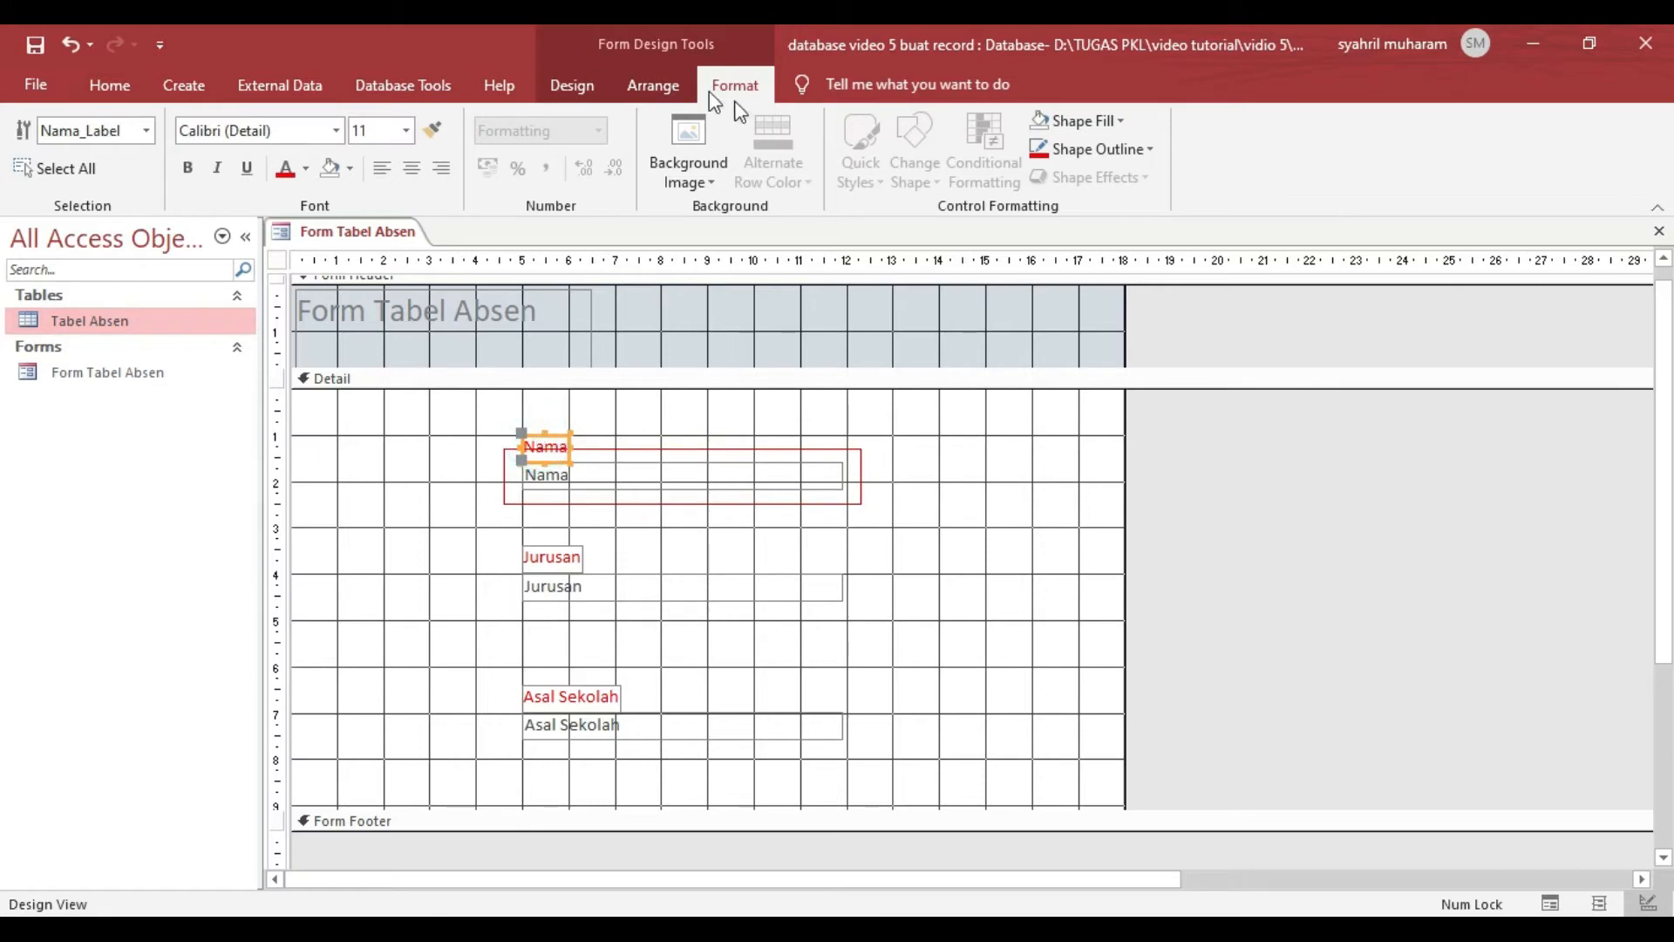
pyautogui.click(653, 85)
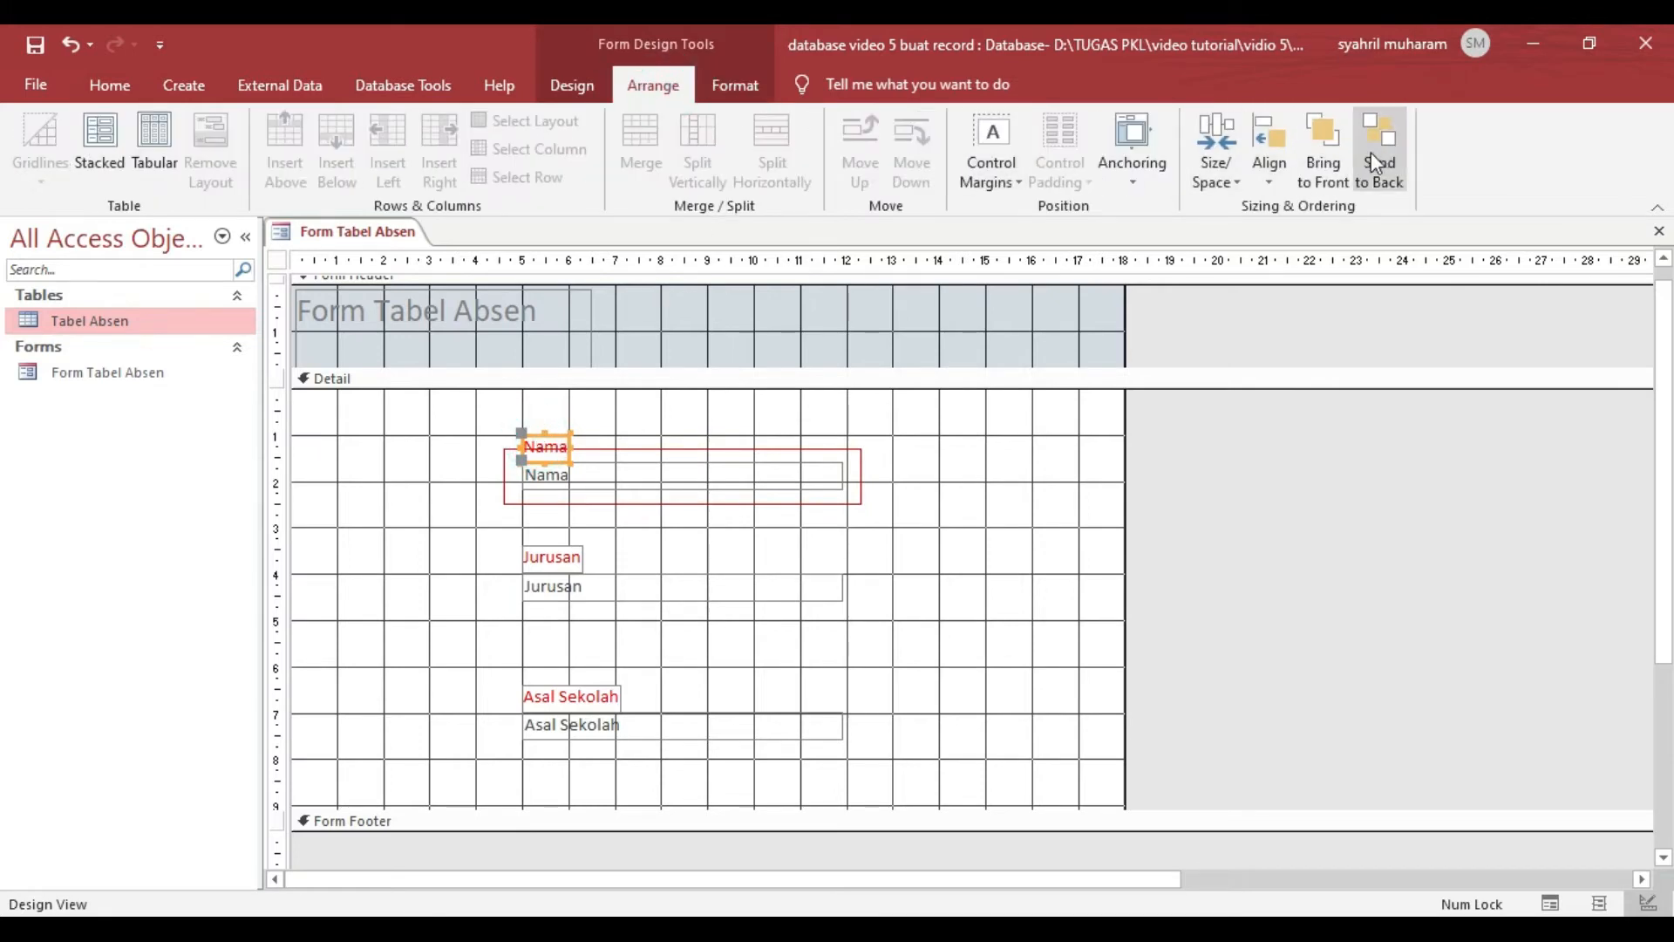
pyautogui.click(1378, 165)
pyautogui.click(518, 427)
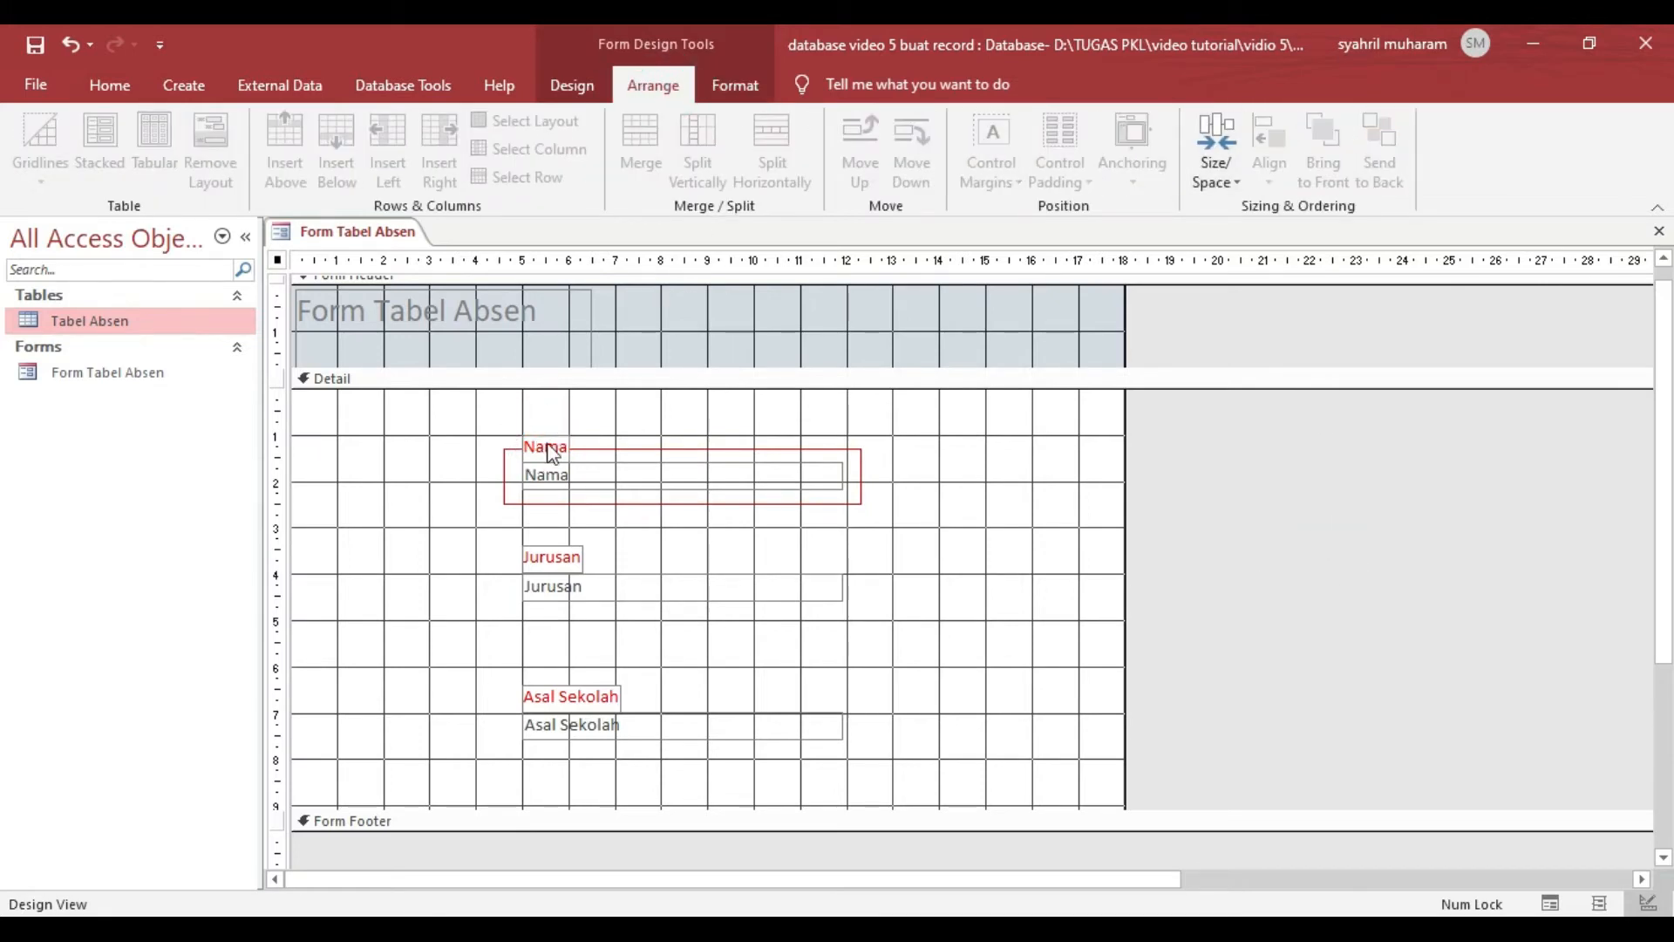
# - Give the red rectangle around the Nama text box a thicker outline
pyautogui.click(635, 449)
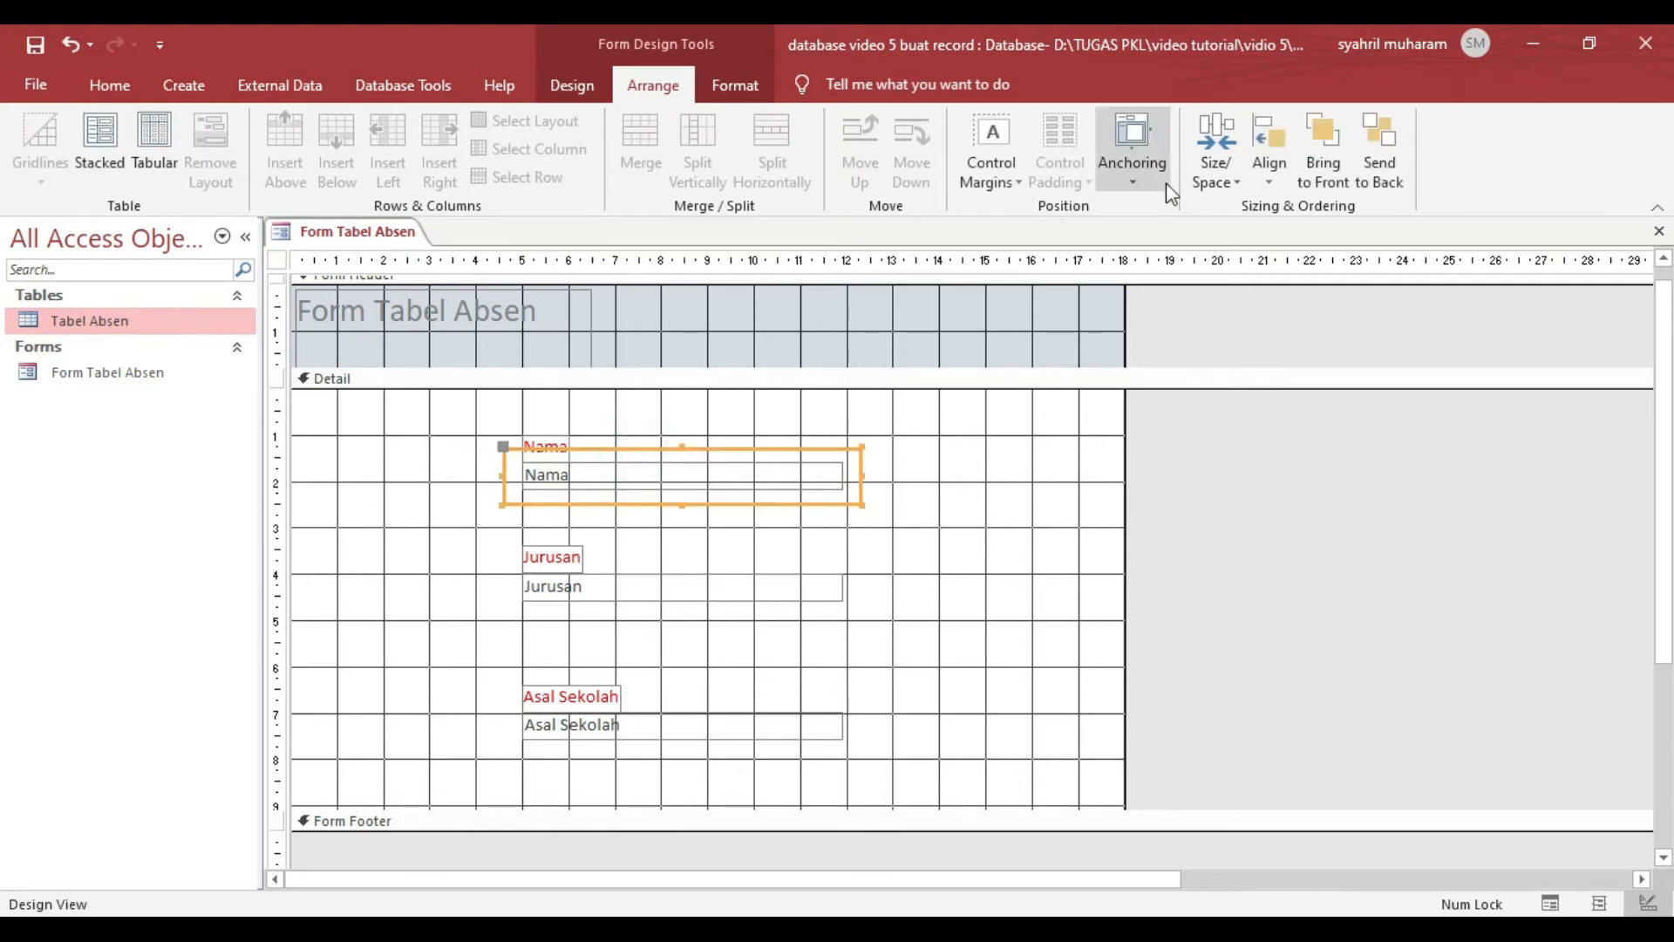
pyautogui.click(704, 93)
pyautogui.click(1119, 152)
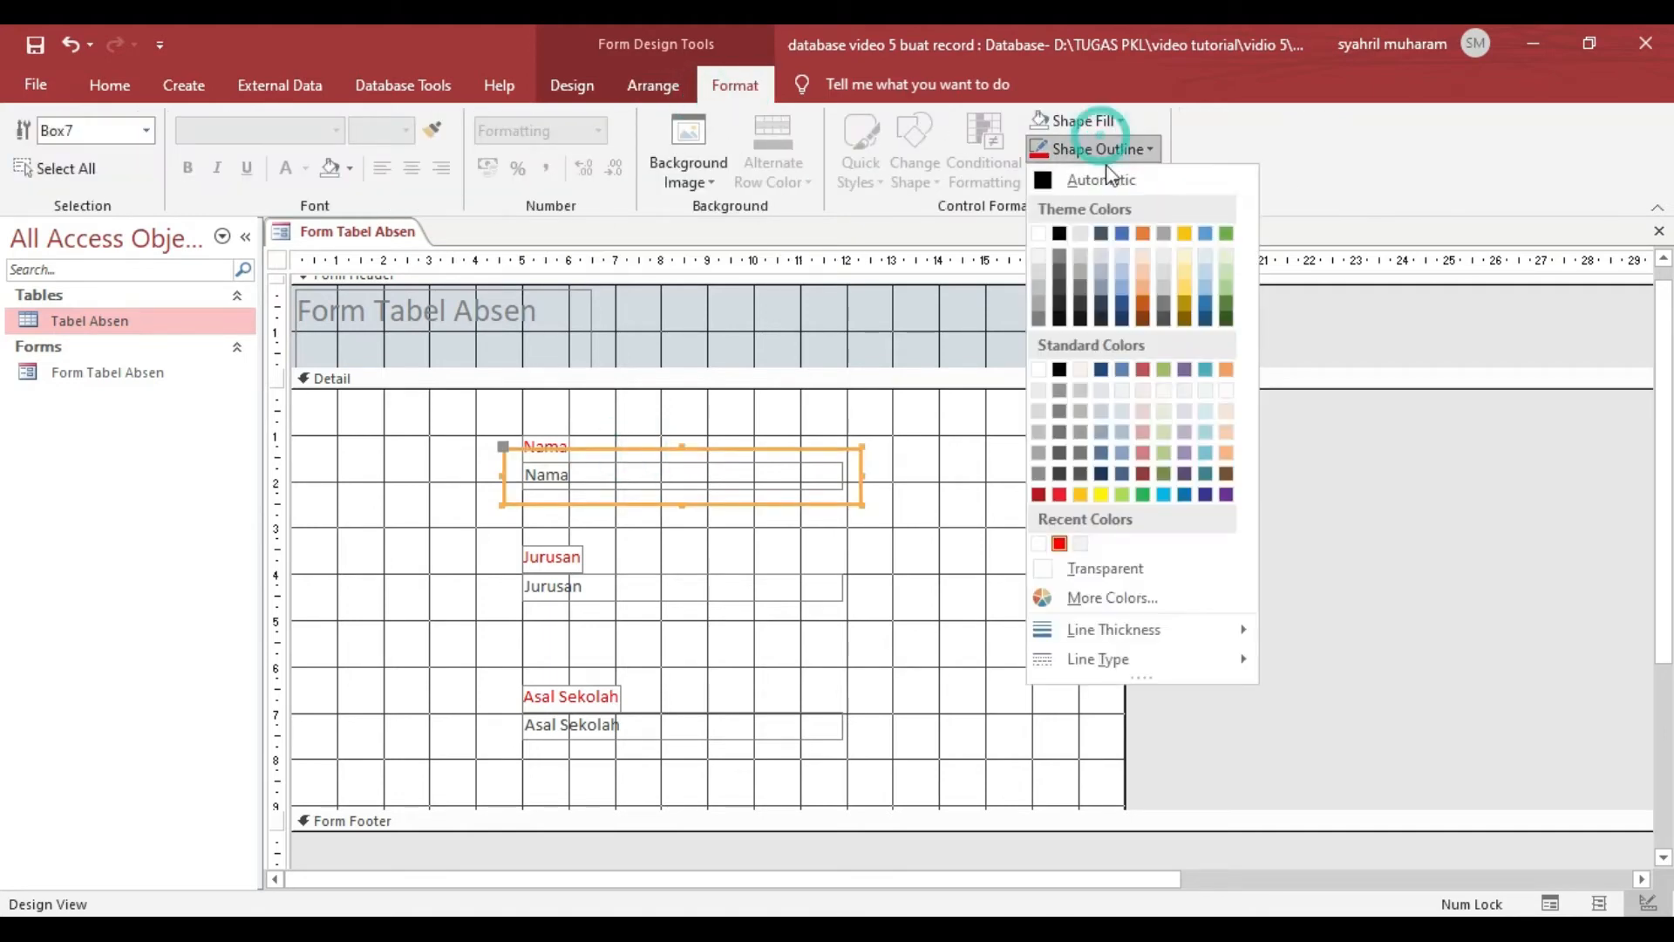
pyautogui.moveTo(1111, 631)
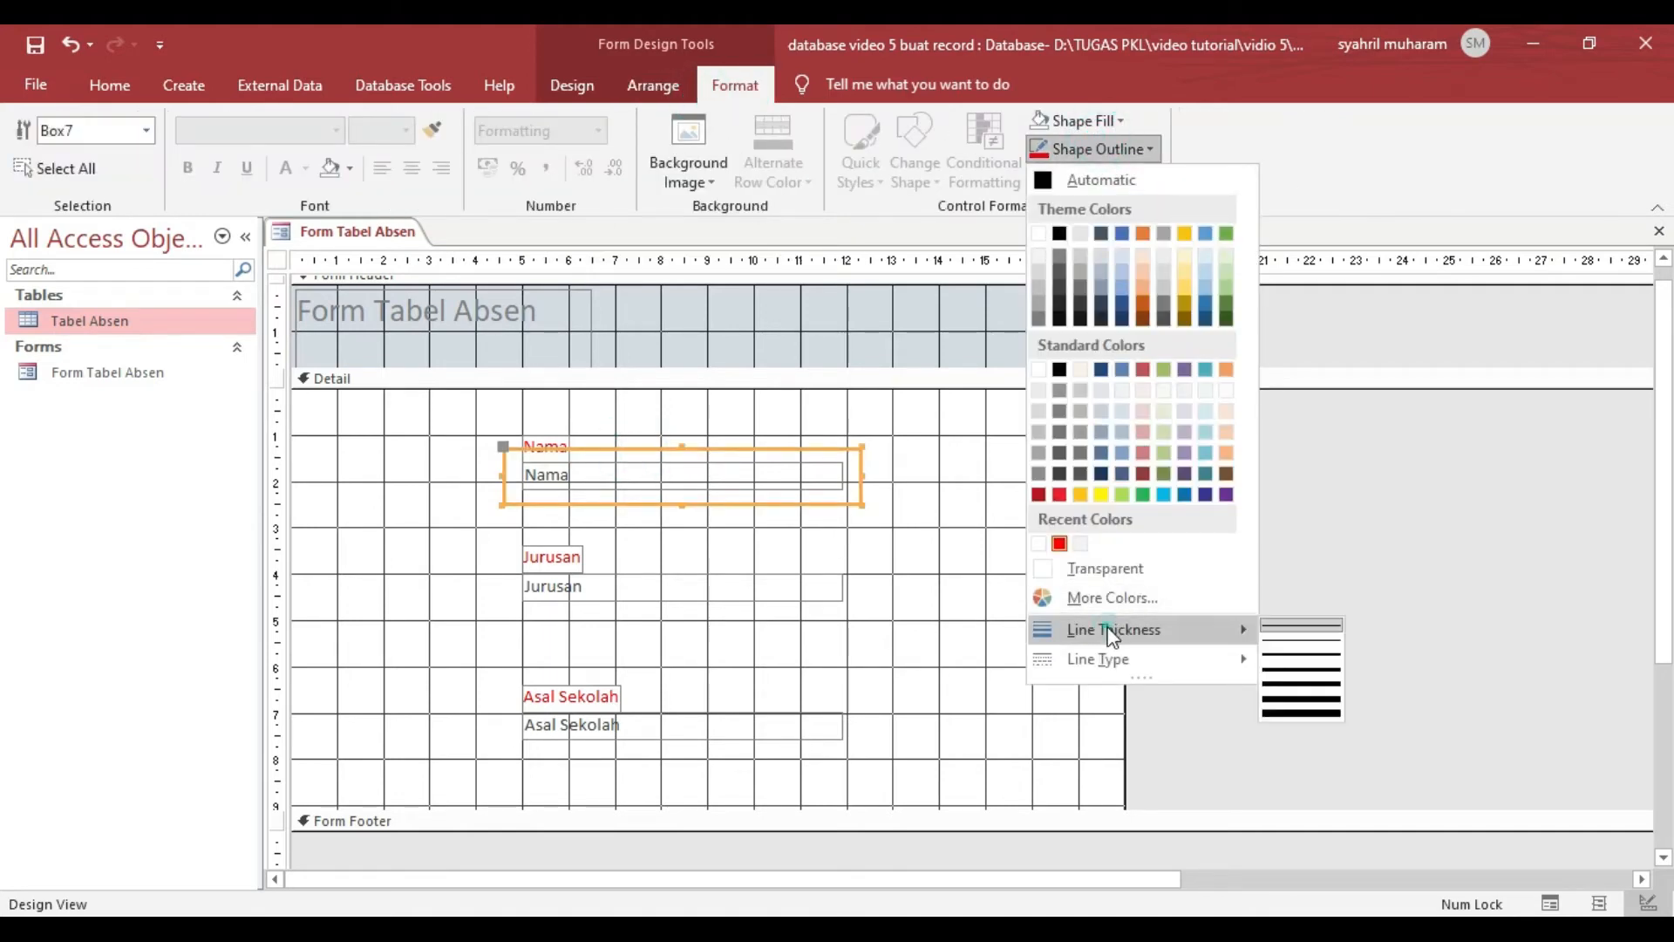
pyautogui.click(1289, 672)
pyautogui.click(1275, 639)
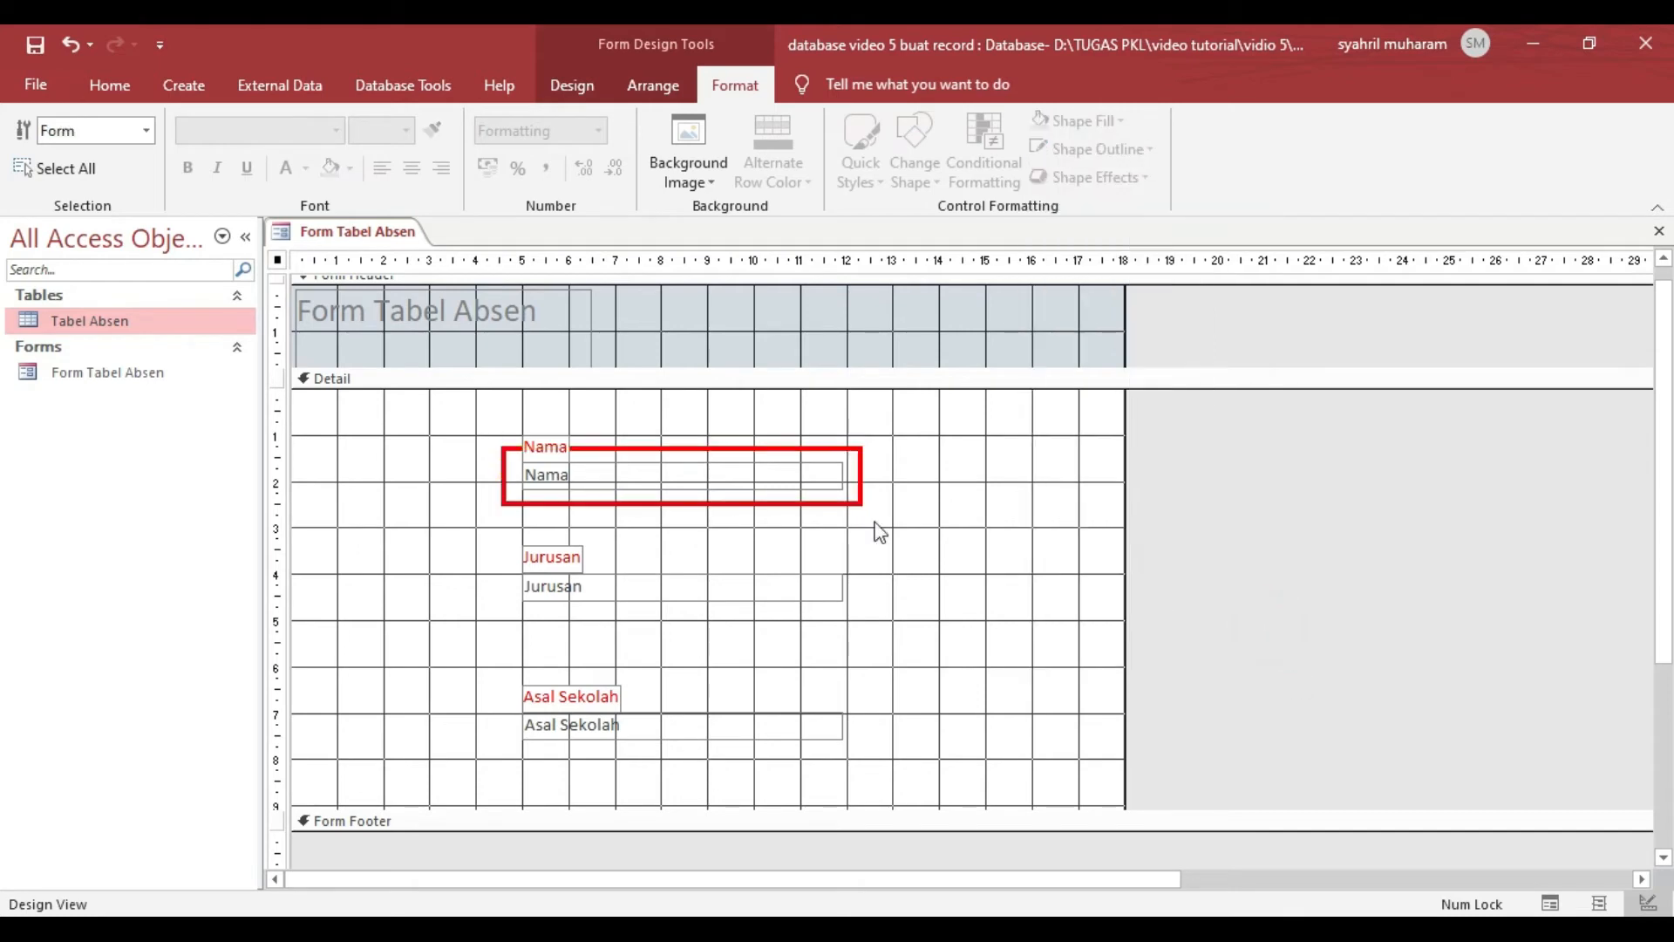
# - Copy the red rectangle and place one duplicate around the Jurusan text box and another around the Asal Sekolah text box
pyautogui.click(773, 449)
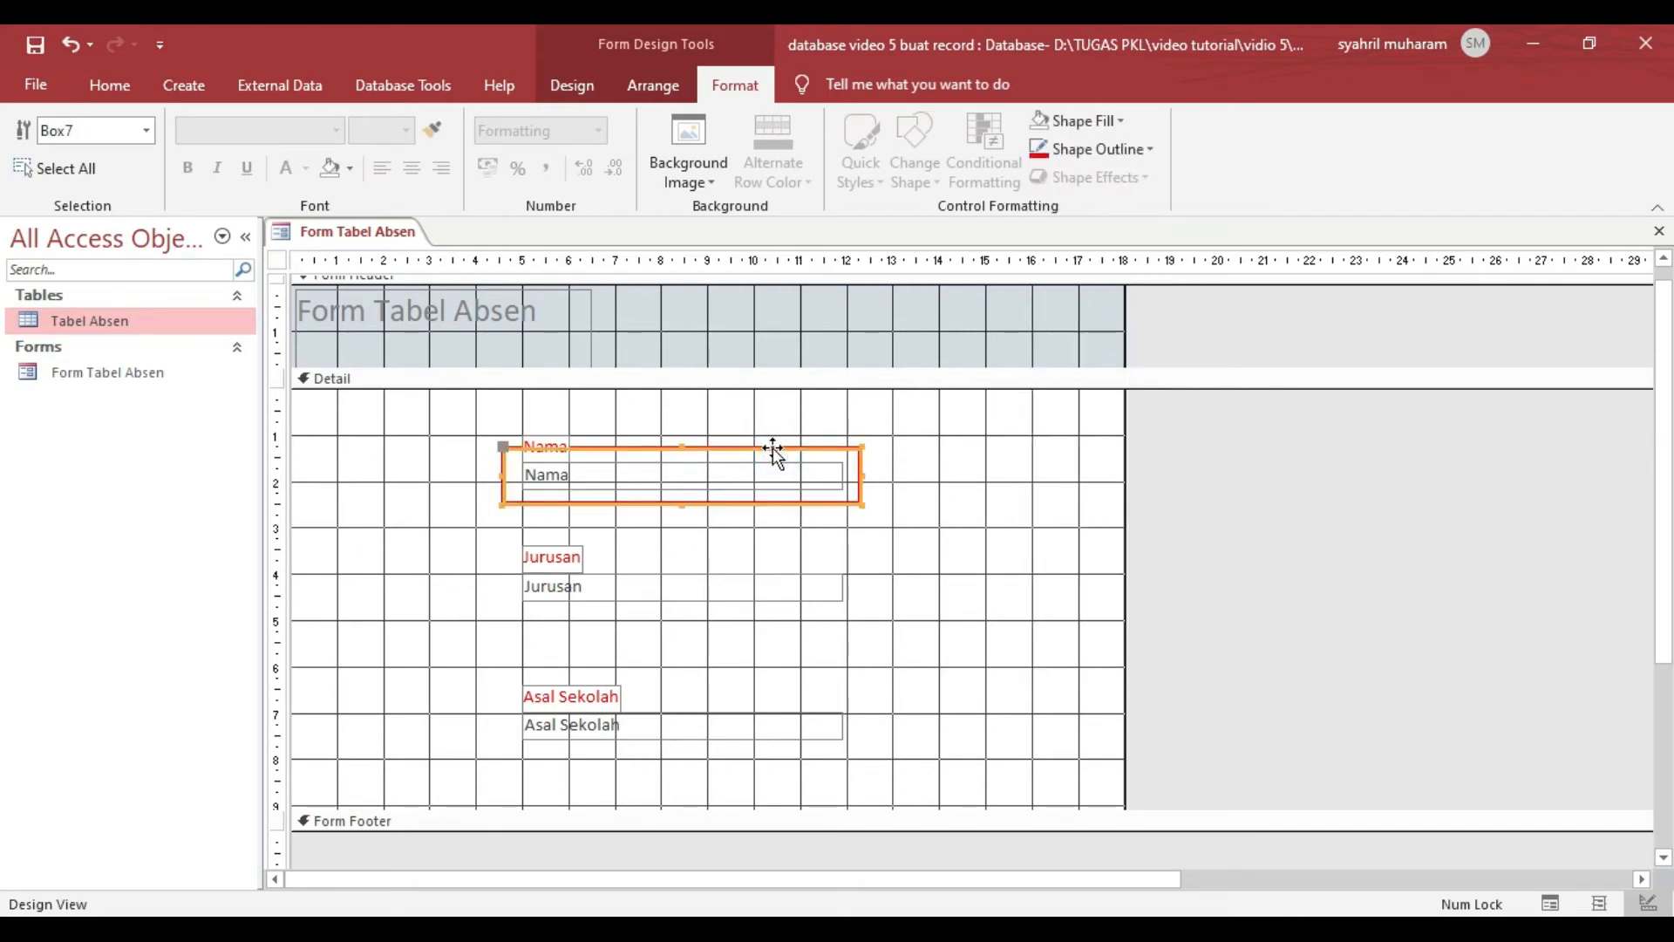
pyautogui.hotkey('ctrl', 'c')
pyautogui.hotkey('ctrl', 'v')
pyautogui.hotkey('ctrl', 'v')
pyautogui.click(1545, 635)
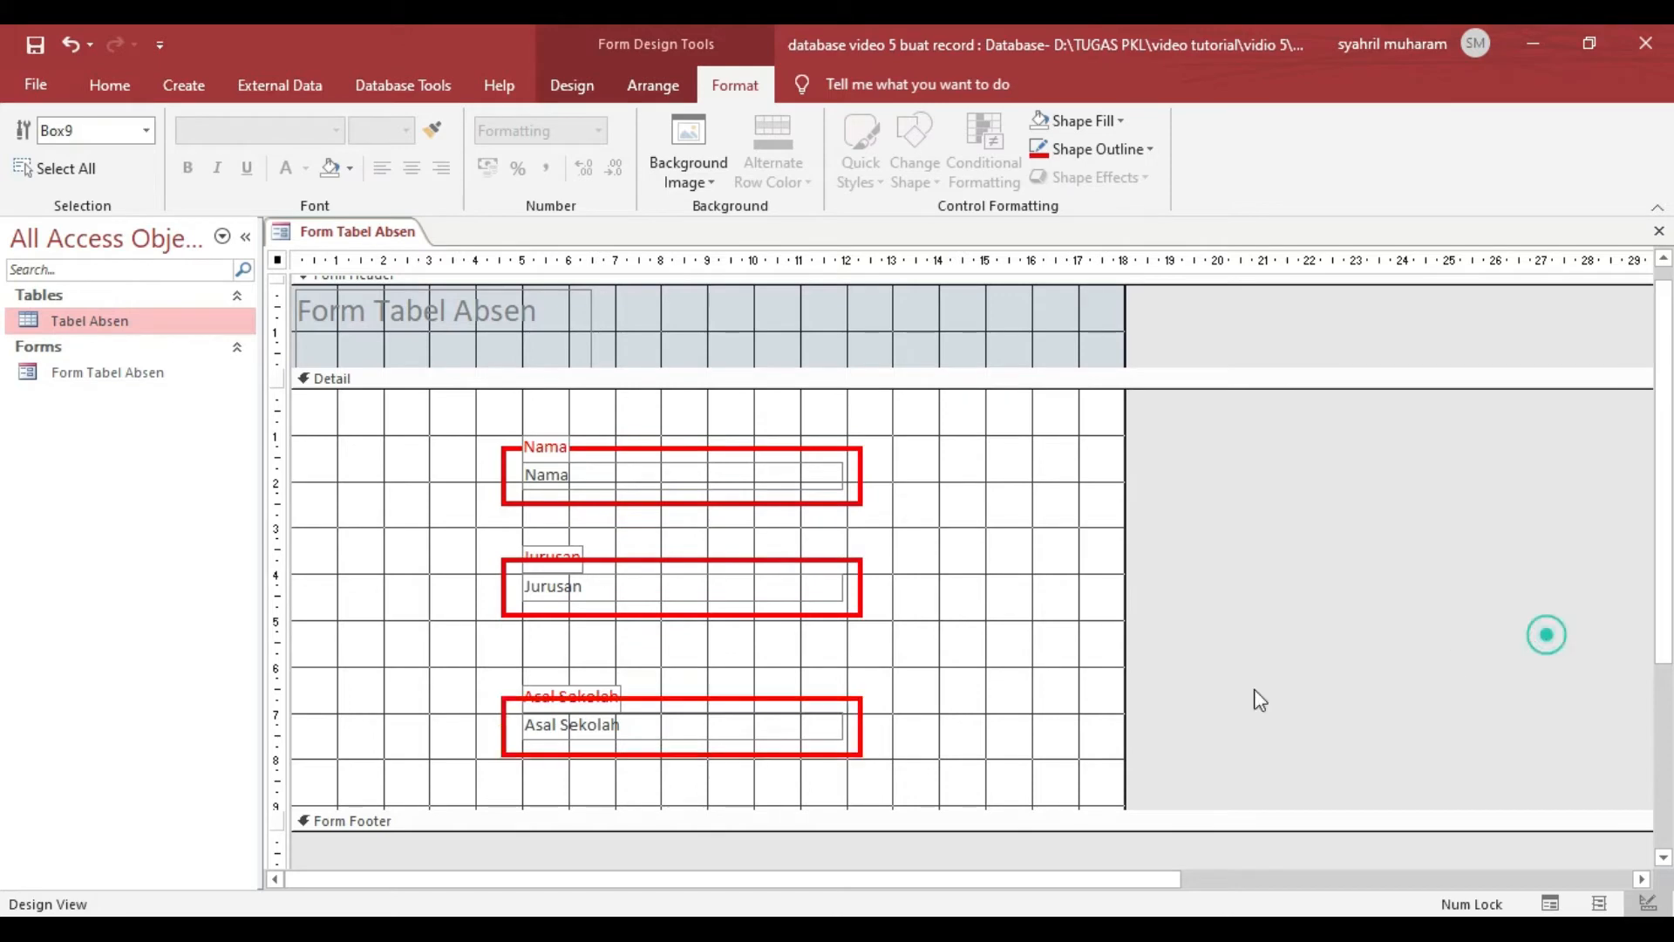
# - Bring the Jurusan and Asal Sekolah labels in front of their rectangles so that they interrupt the red borders
pyautogui.click(575, 695)
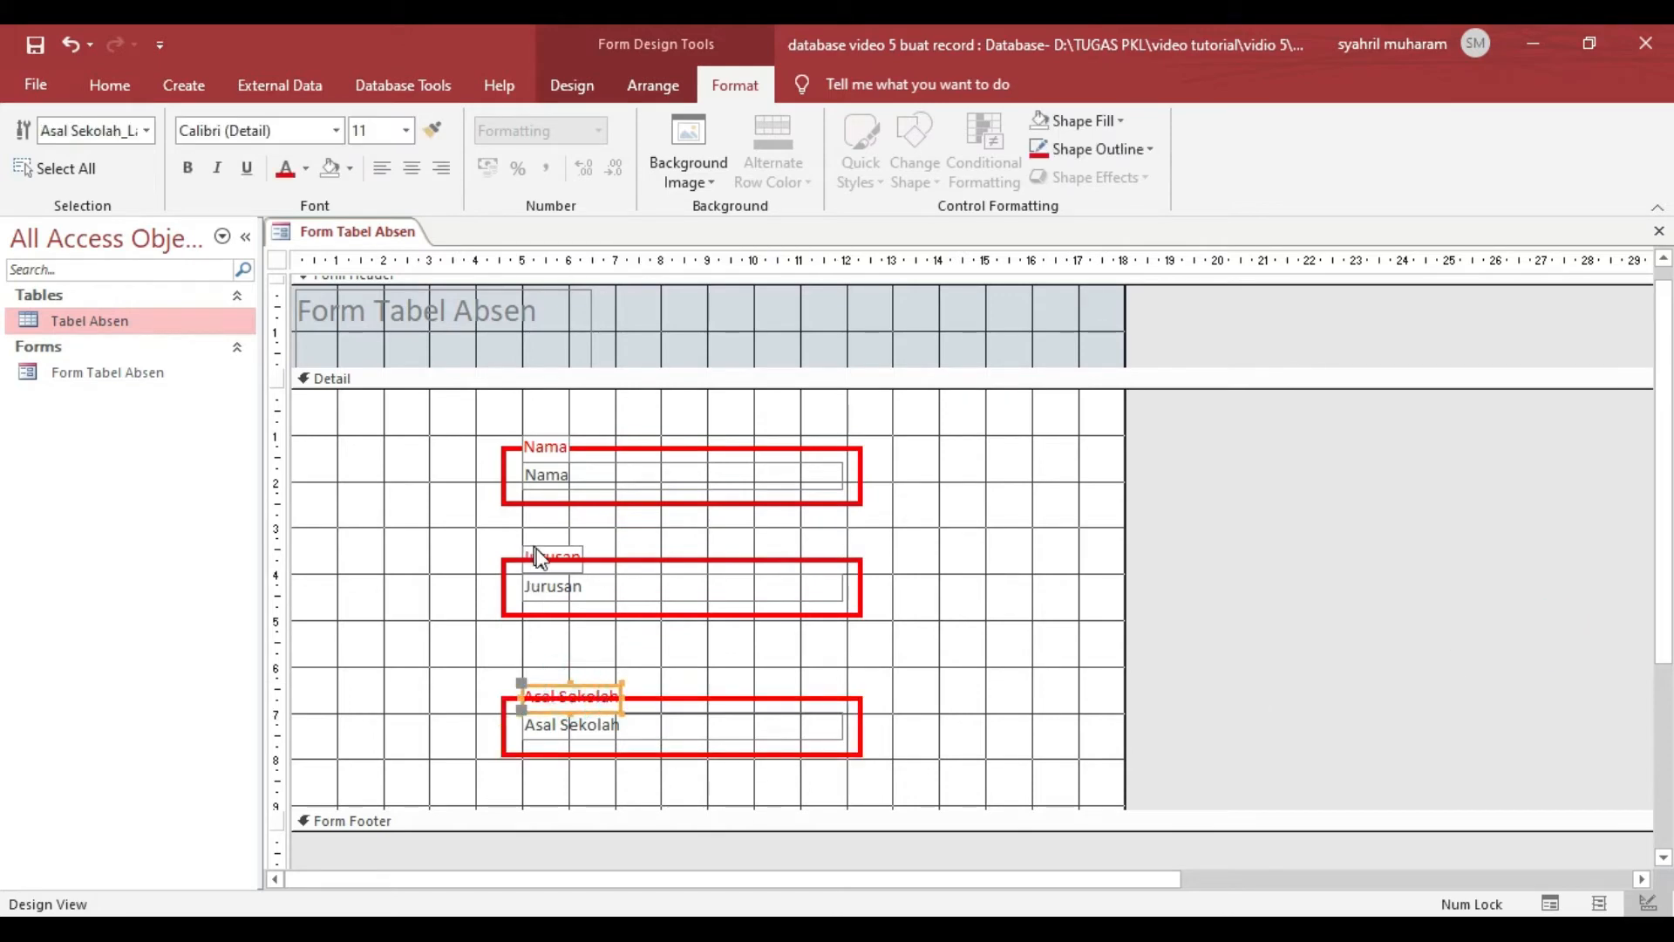
pyautogui.keyDown('shift'); pyautogui.click(538, 556); pyautogui.keyUp('shift')
pyautogui.click(667, 112)
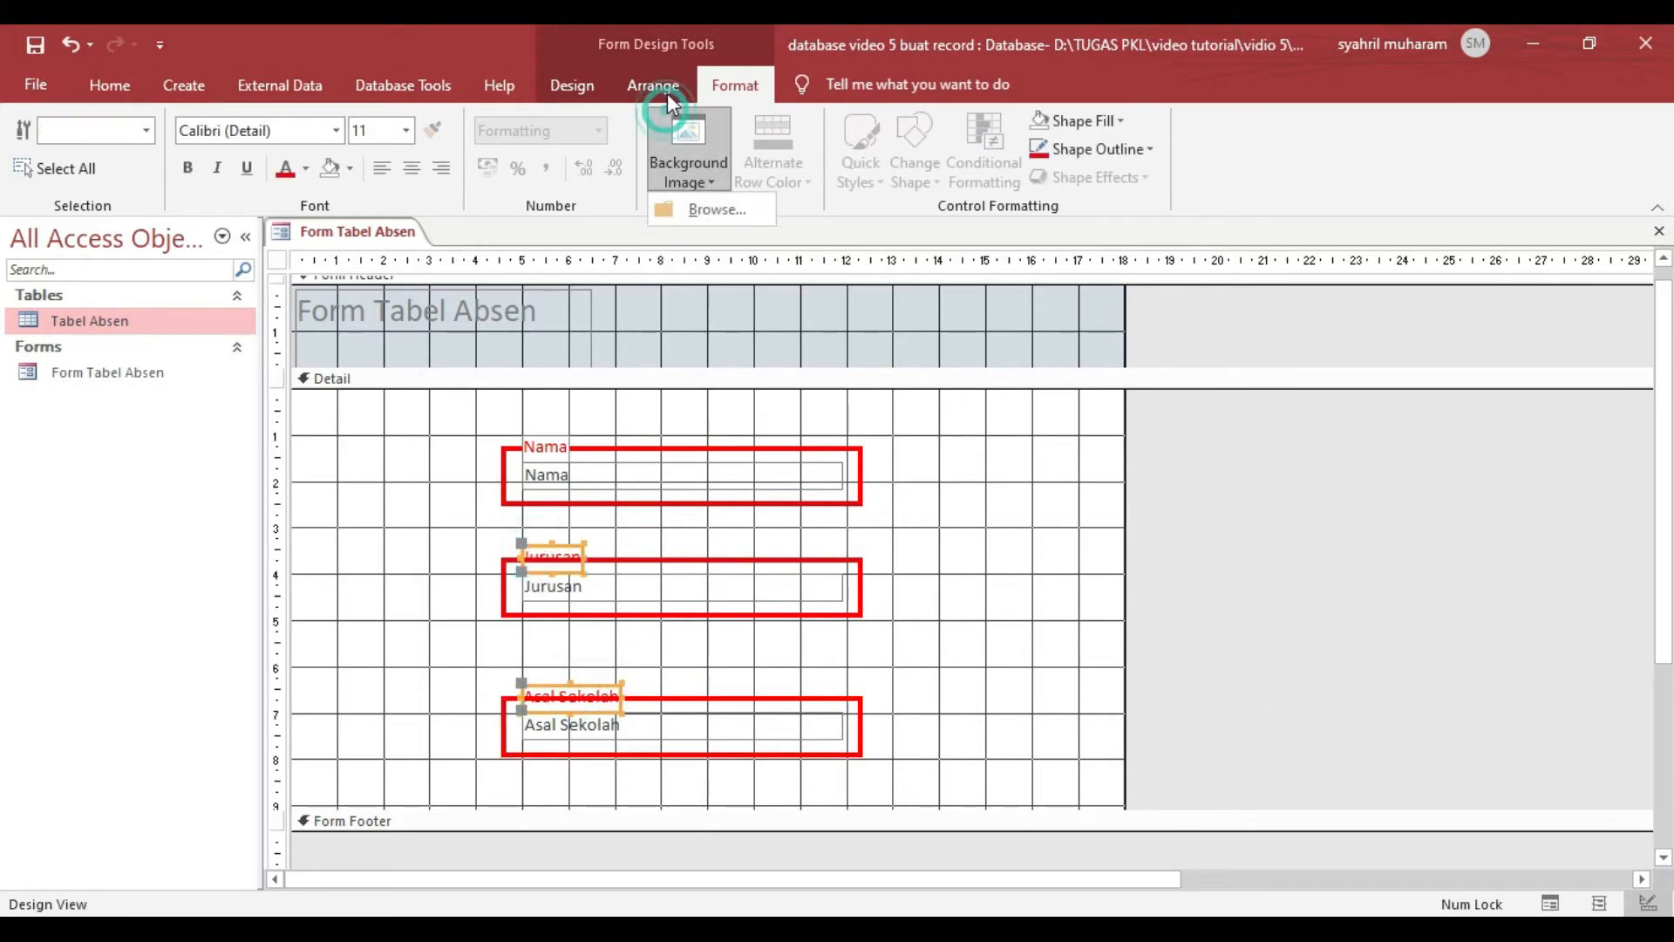
pyautogui.click(668, 86)
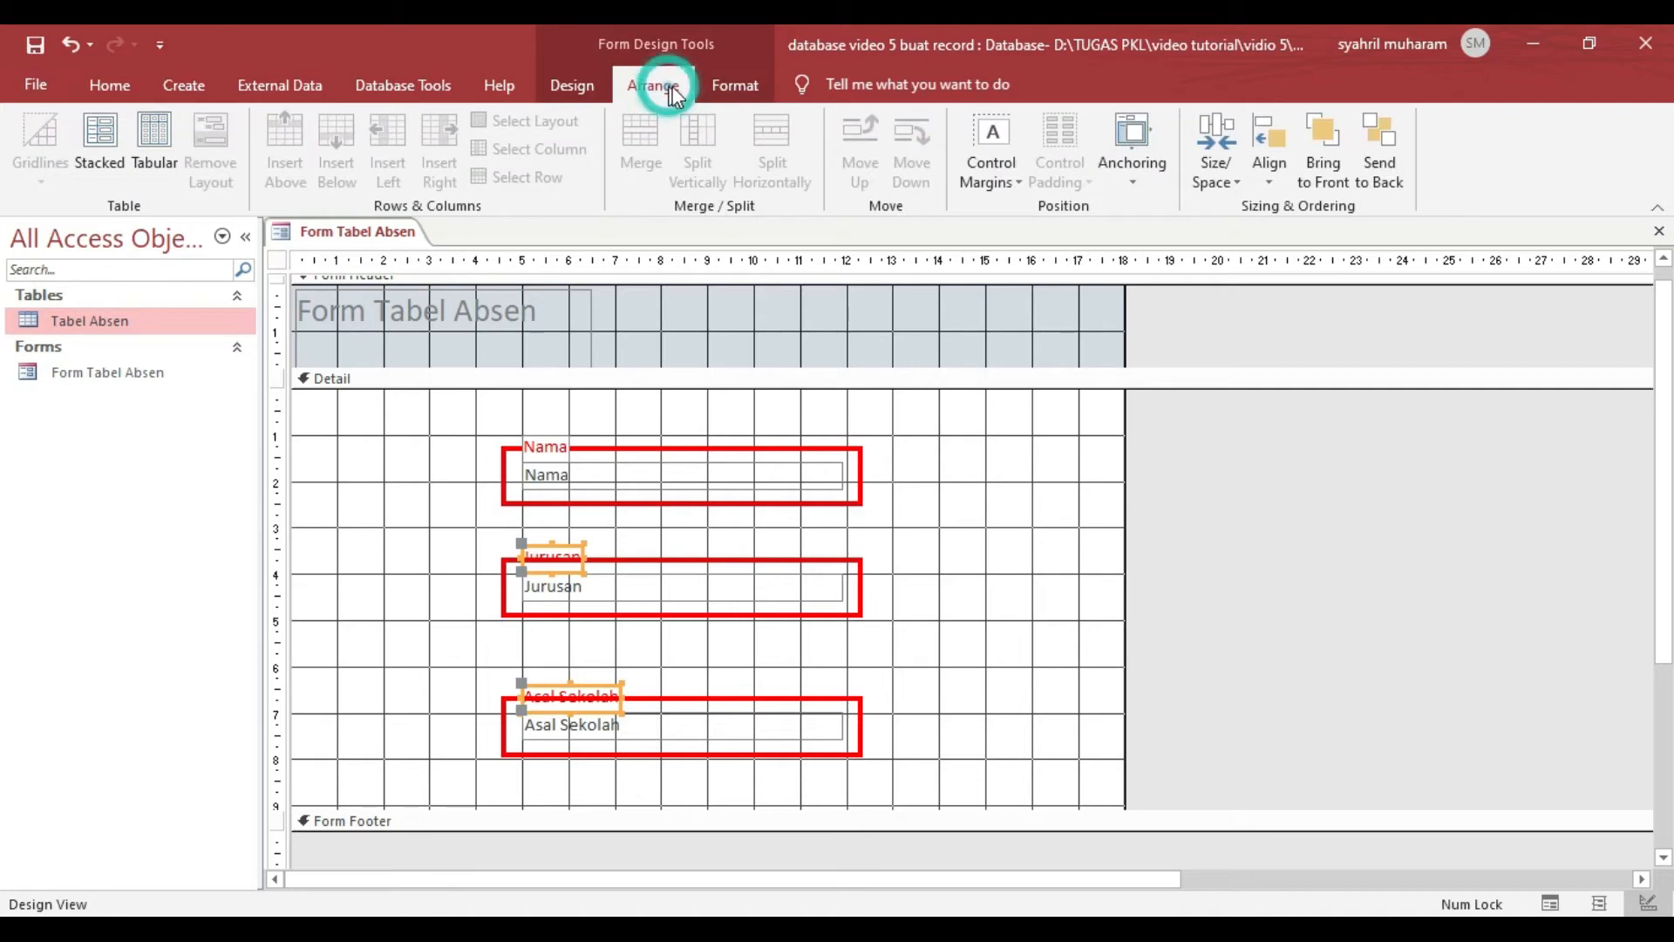
pyautogui.click(1318, 144)
pyautogui.click(1378, 432)
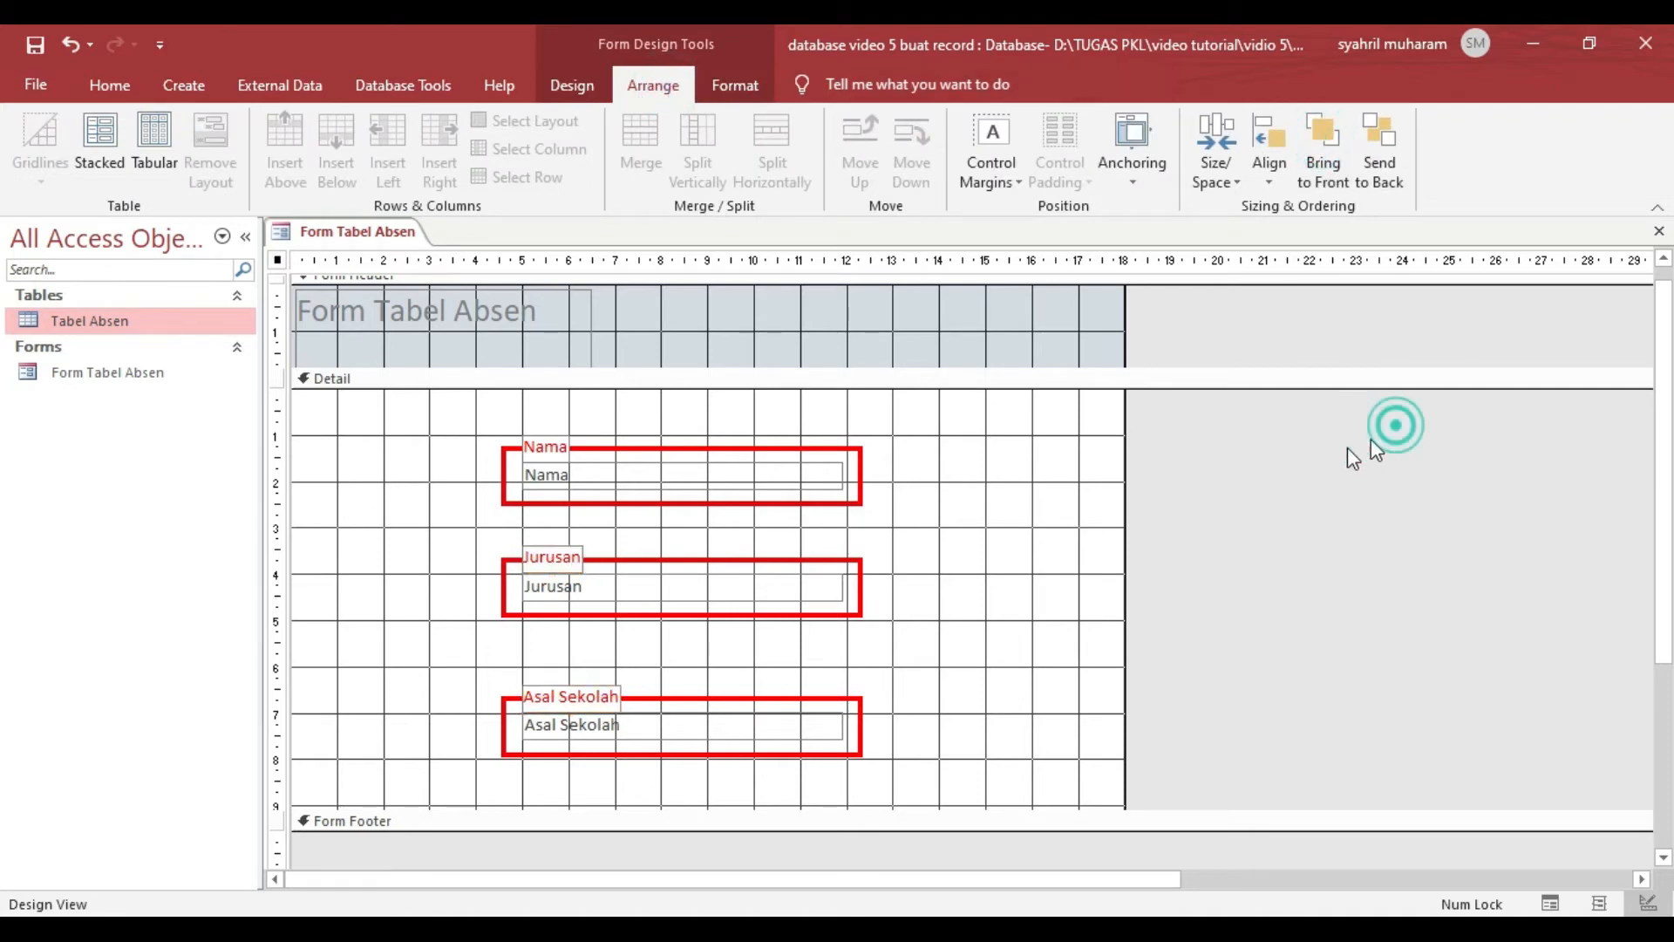
# - Display the form in Form View and check how the Nama, Jurusan and Asal Sekolah fields look when each is active
pyautogui.click(138, 86)
pyautogui.click(35, 167)
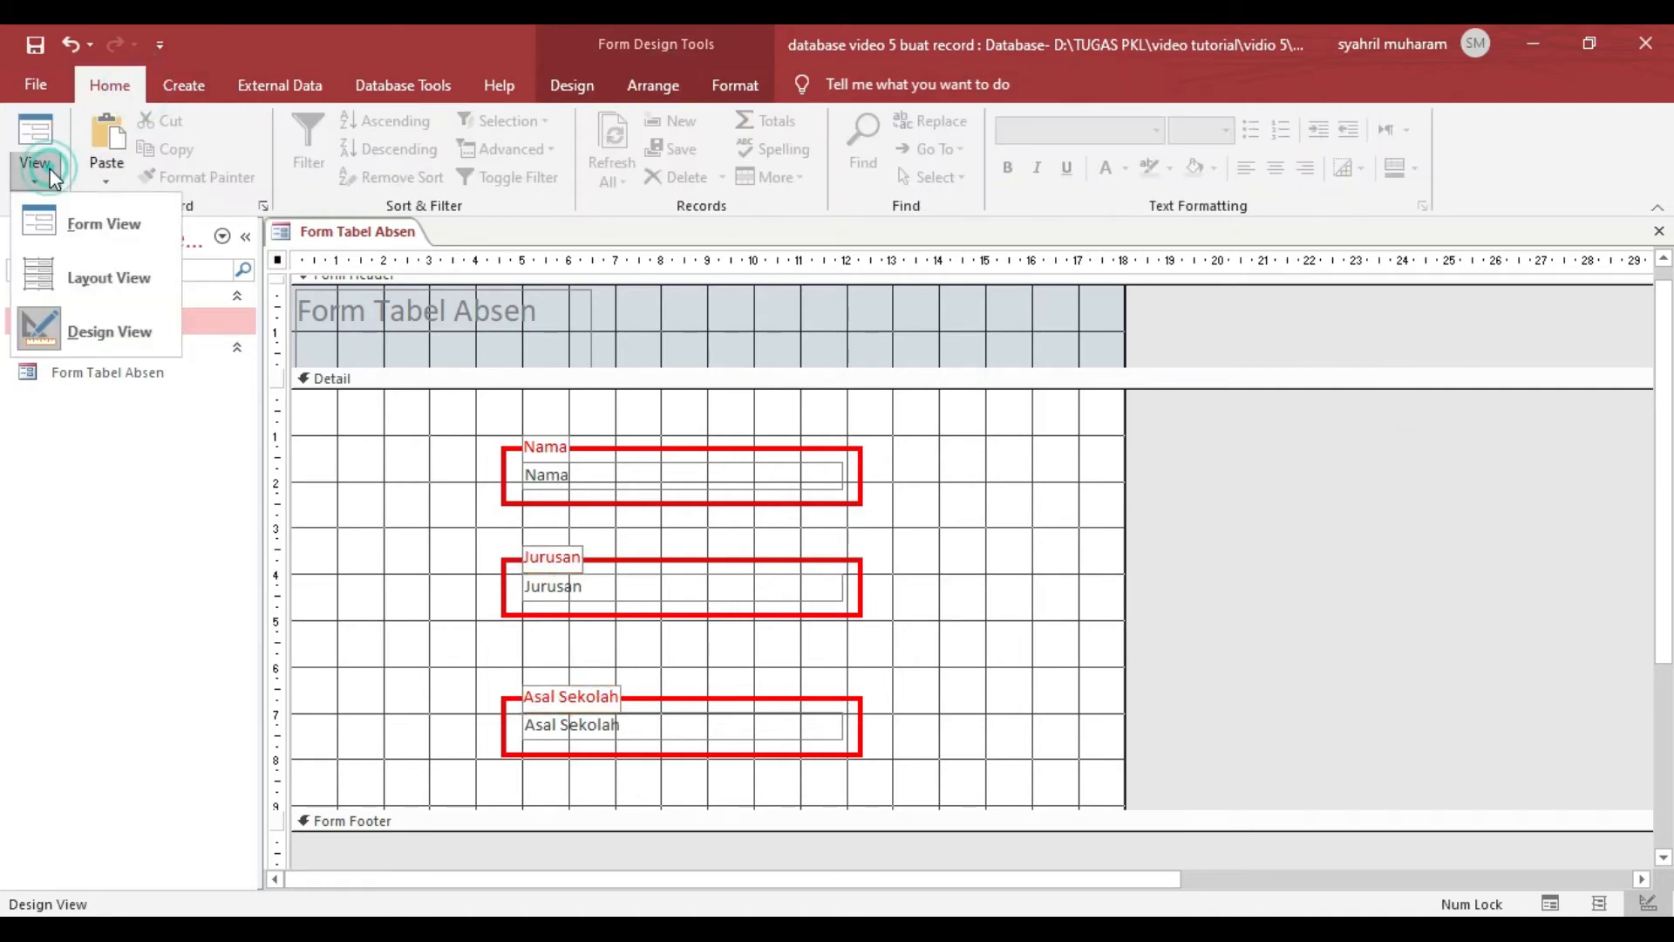
pyautogui.click(87, 221)
pyautogui.click(779, 662)
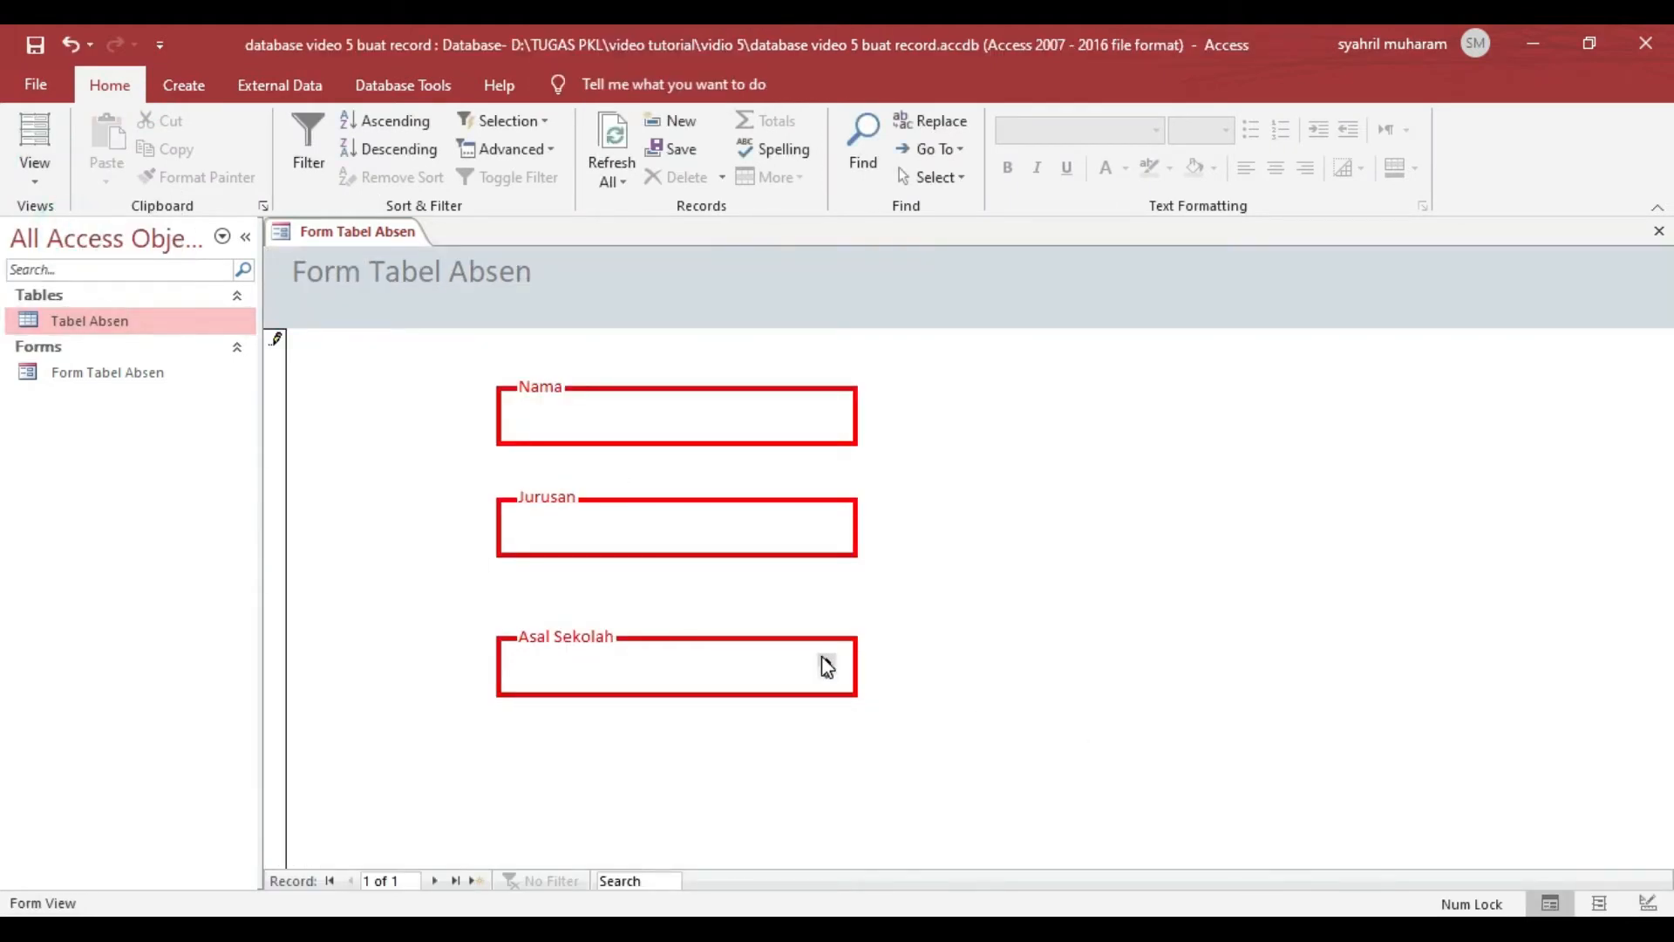
pyautogui.click(554, 519)
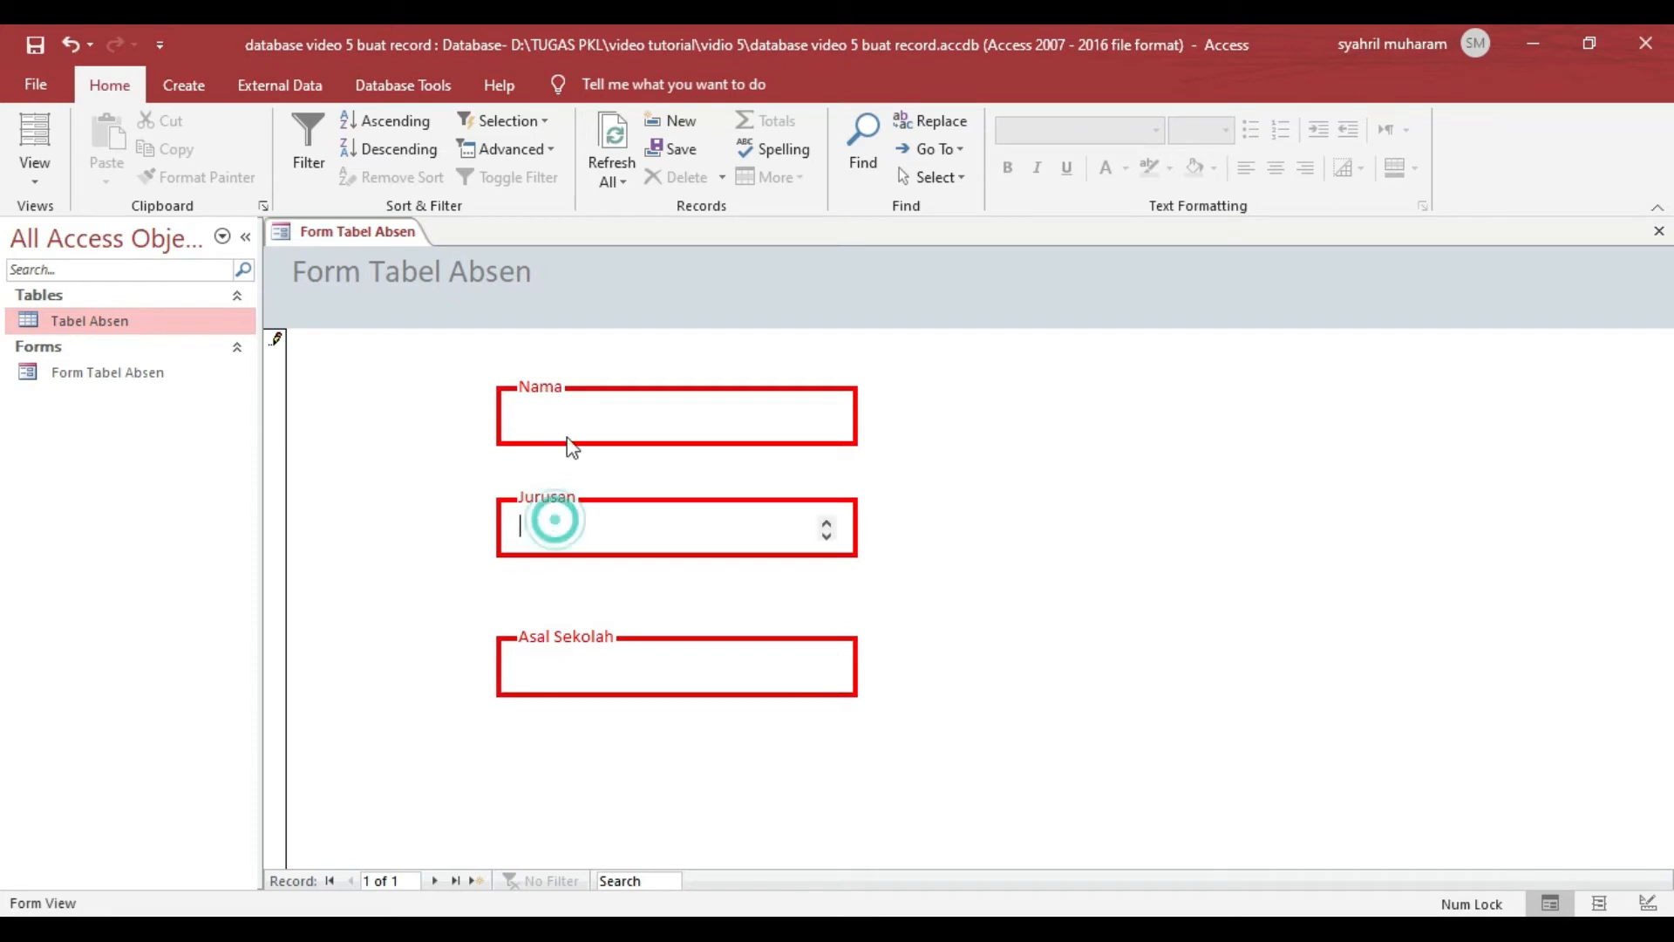
pyautogui.click(562, 423)
pyautogui.click(603, 523)
pyautogui.click(553, 425)
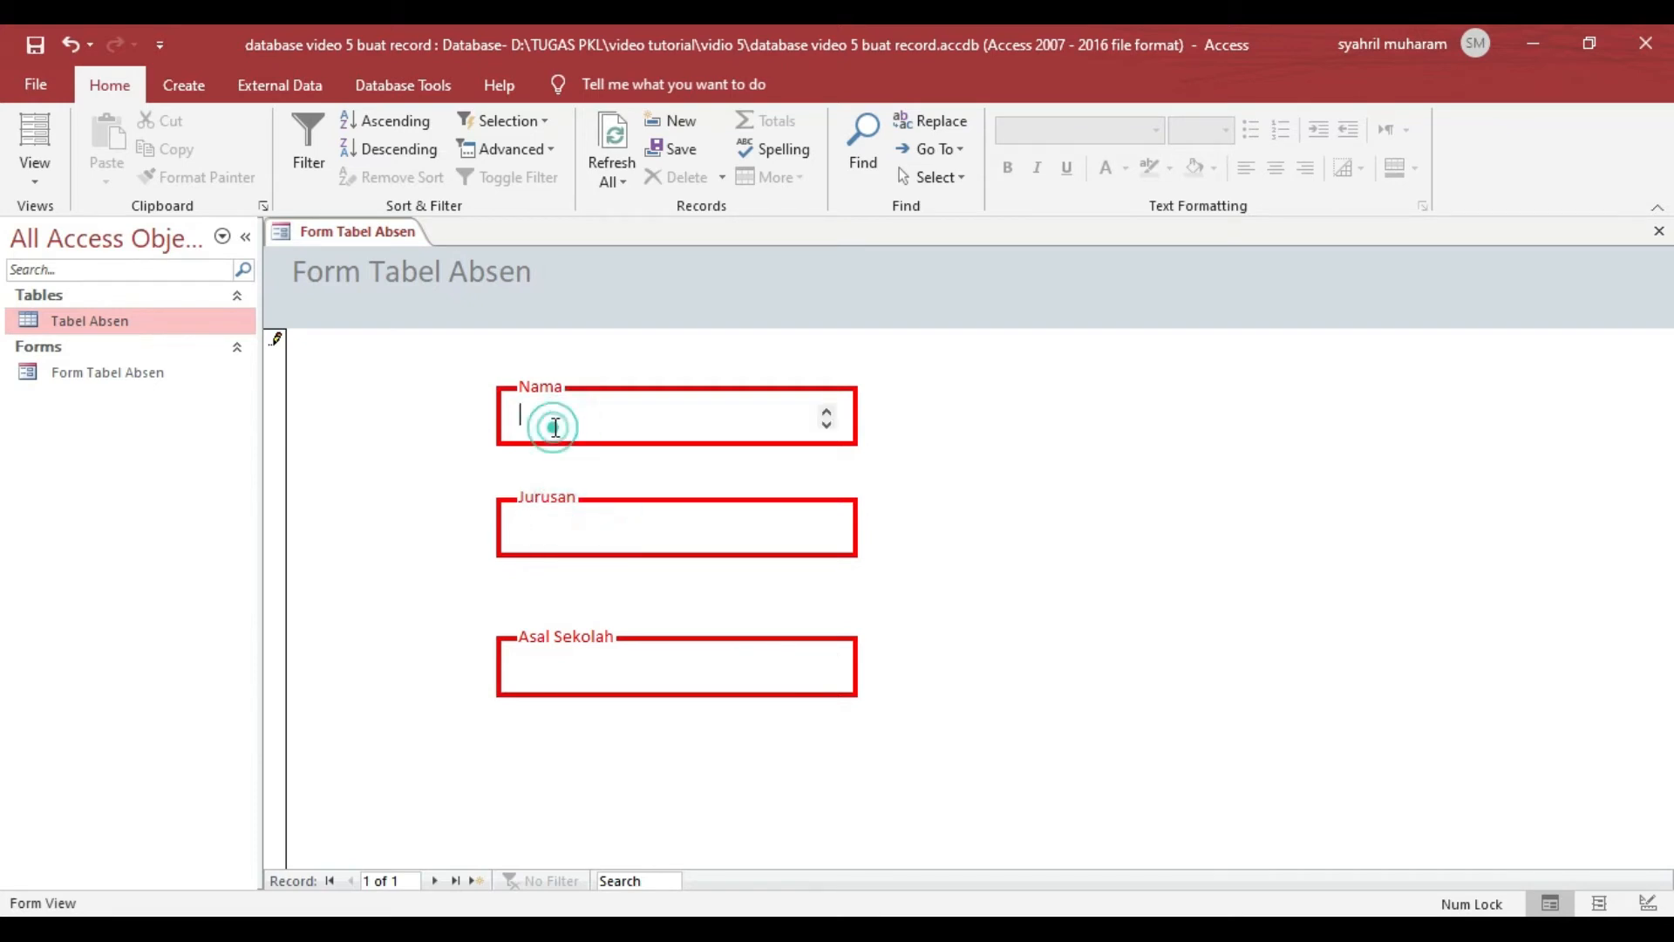
pyautogui.click(393, 479)
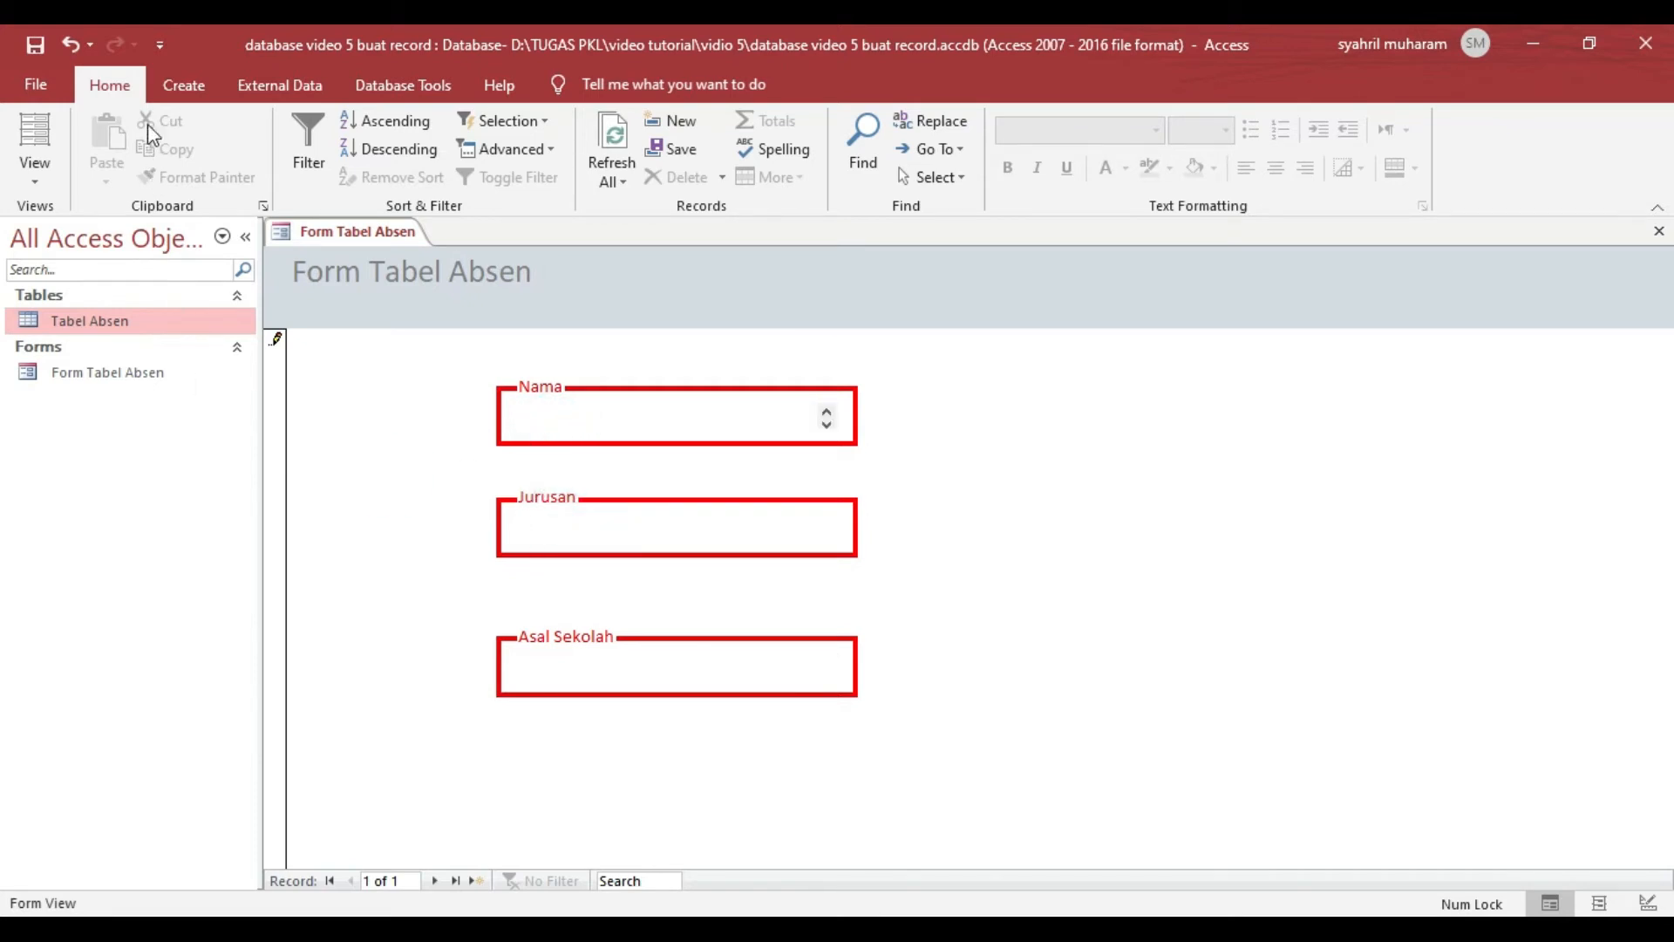
# - Enter a name in the required Nama field and return the form to Design View
pyautogui.click(35, 174)
pyautogui.click(123, 328)
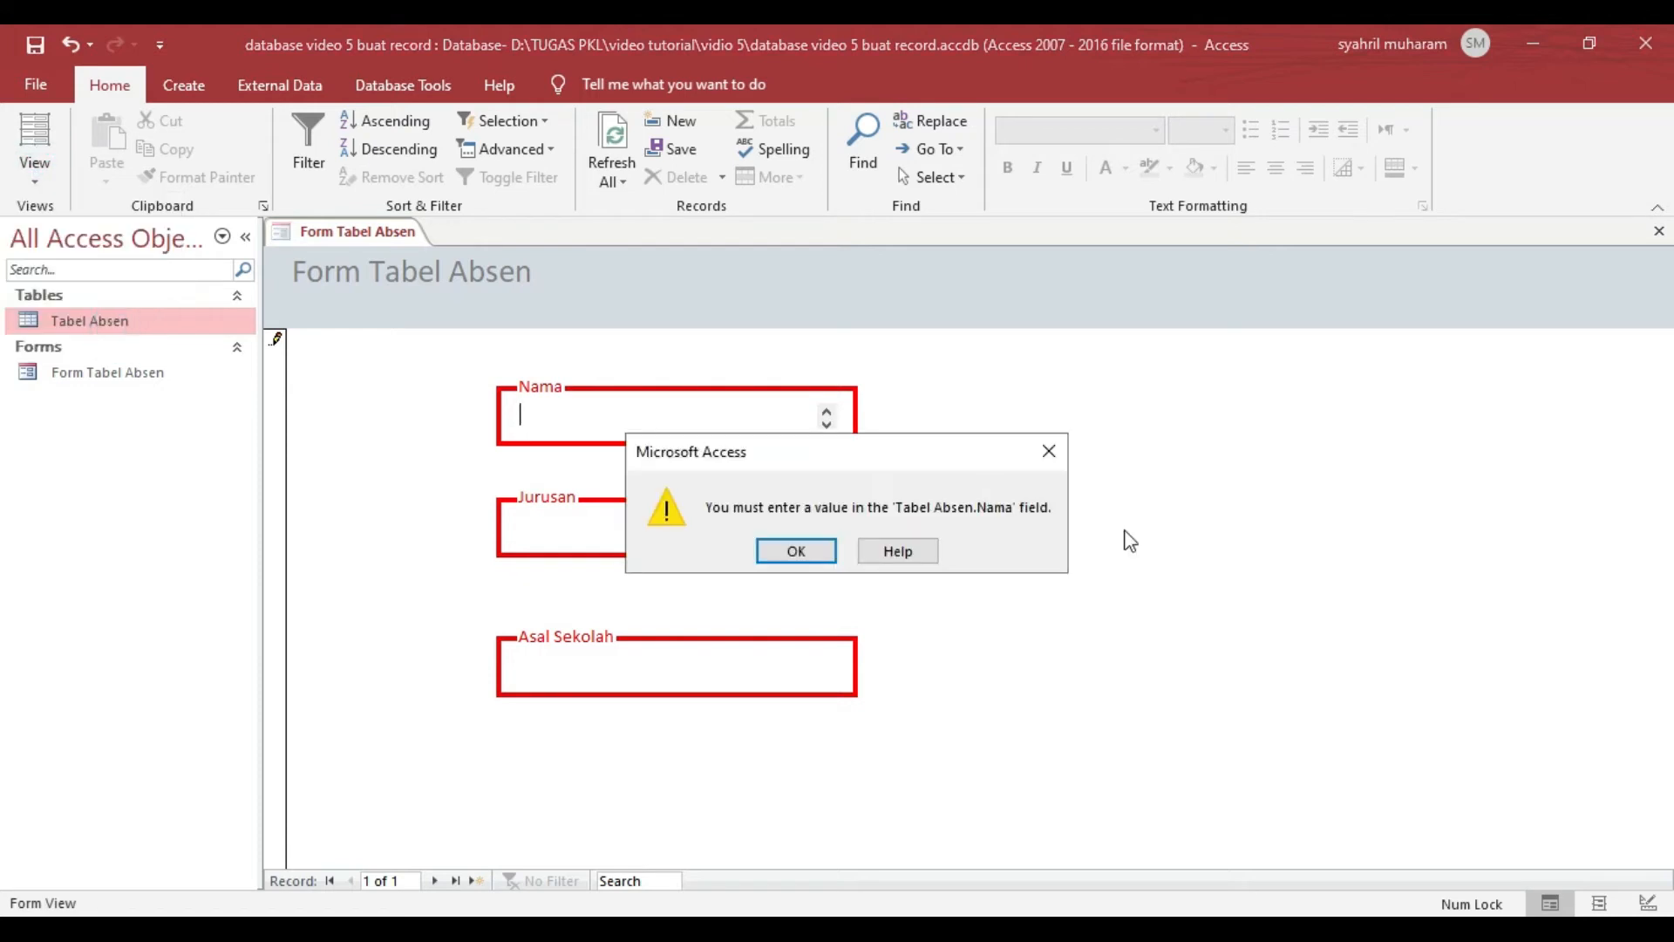
pyautogui.click(569, 412)
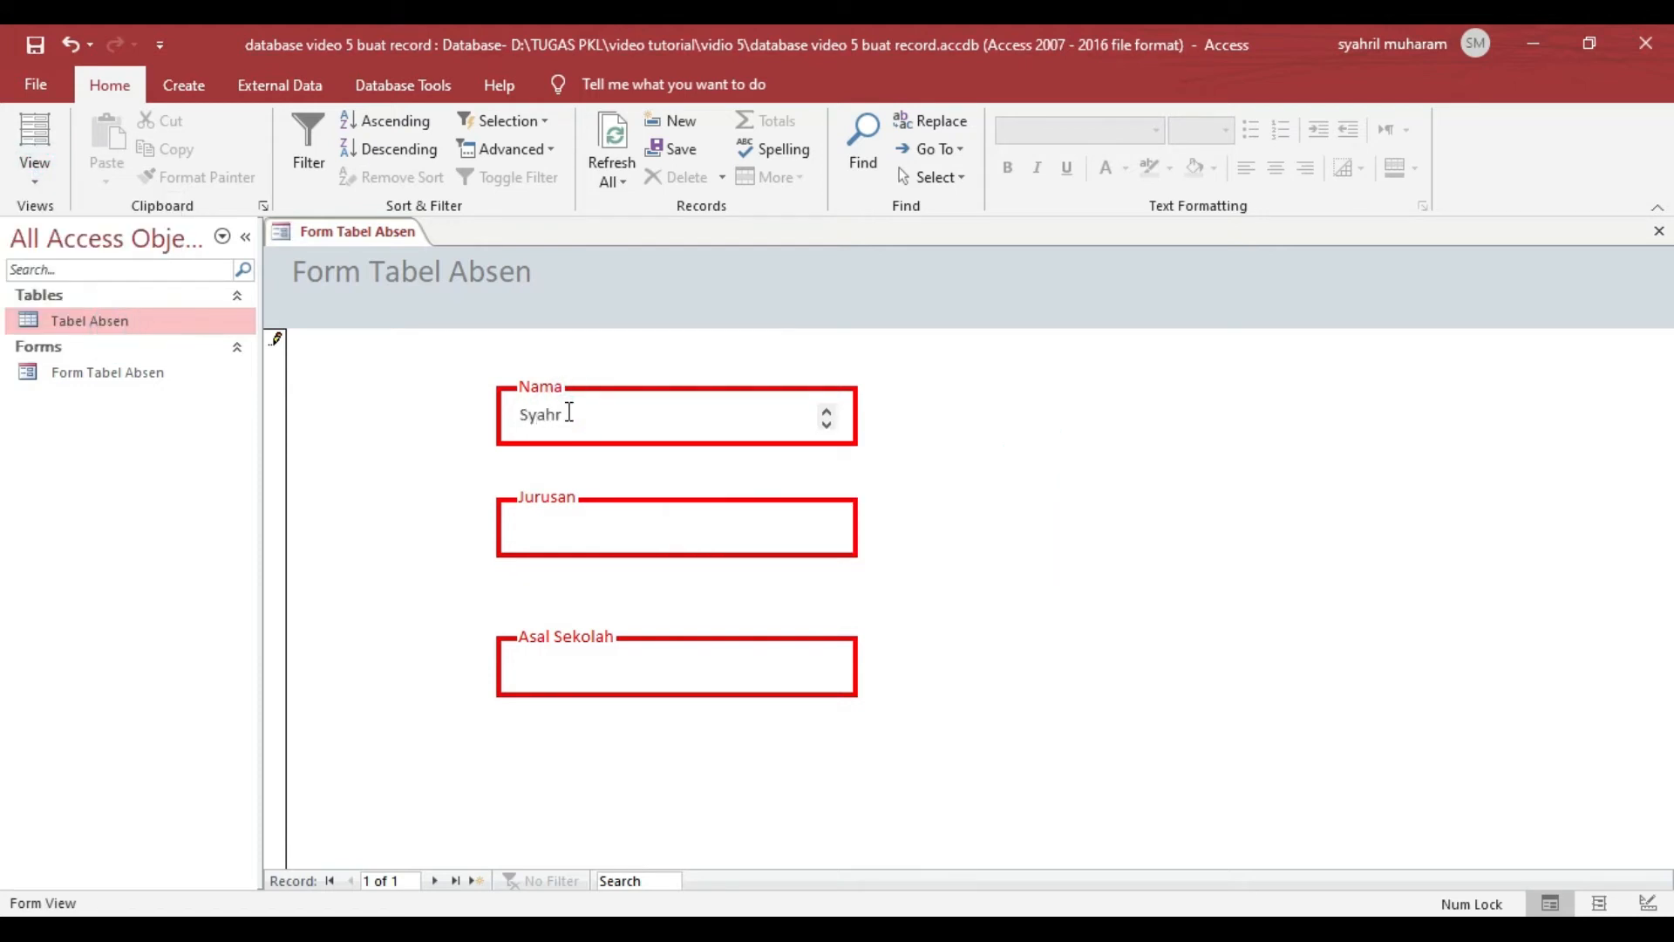
pyautogui.click(942, 415)
pyautogui.click(35, 175)
pyautogui.click(146, 318)
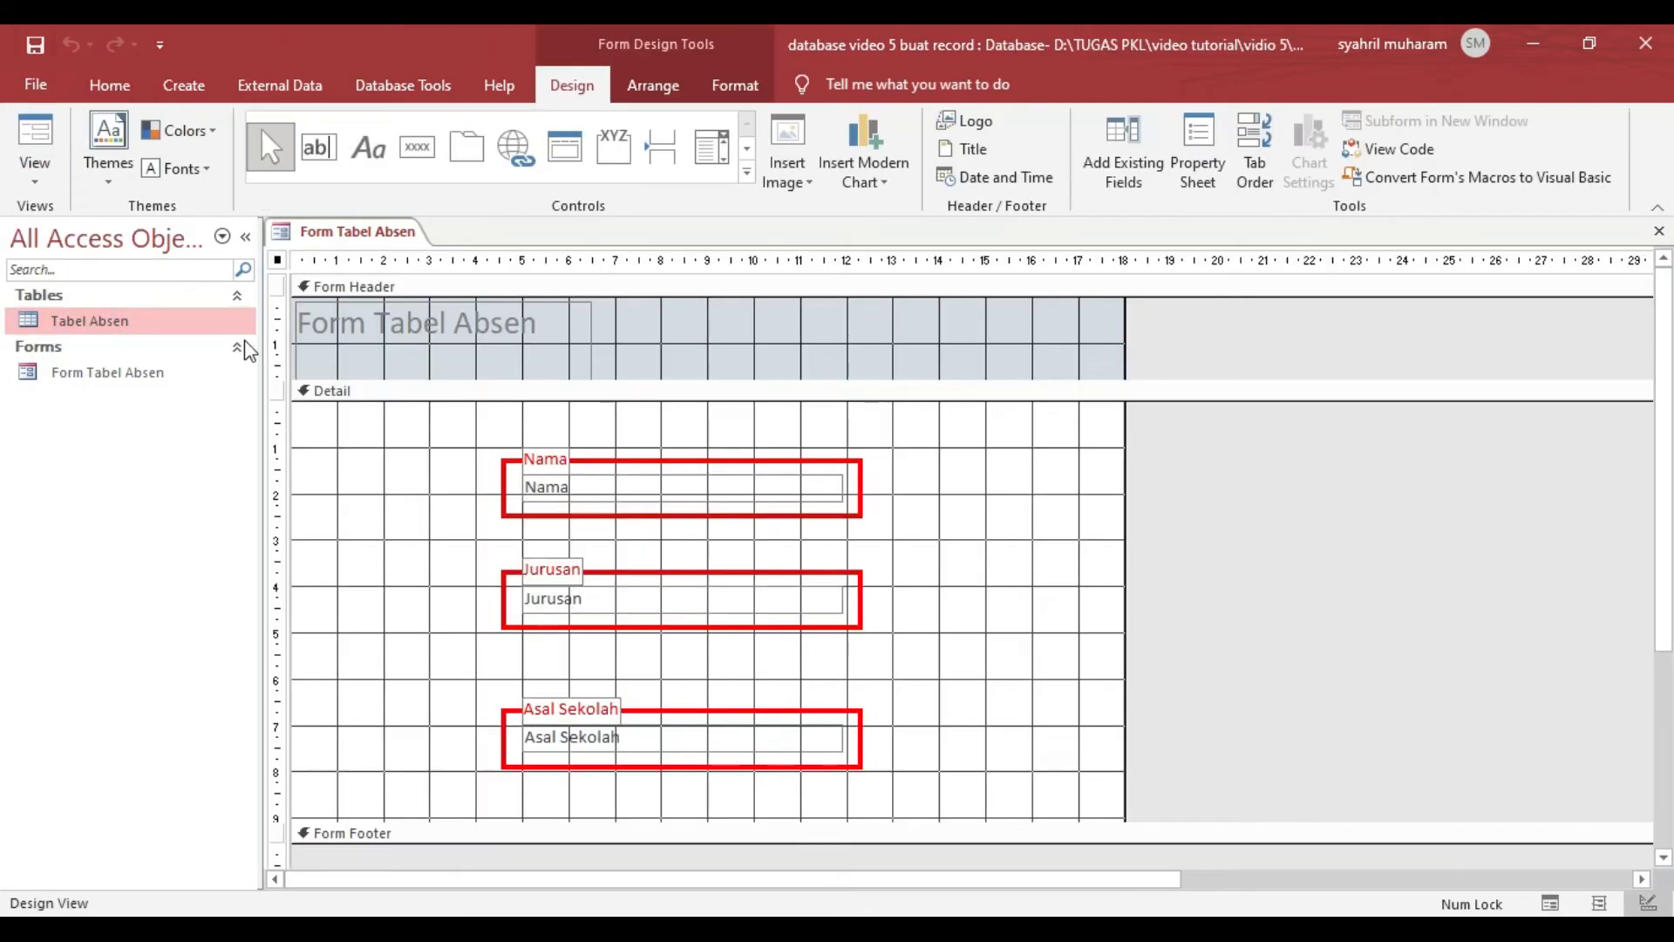
# - Give the Nama, Jurusan and Asal Sekolah text boxes a transparent outline and a transparent fill
pyautogui.click(796, 737)
pyautogui.keyDown('shift'); pyautogui.click(751, 593); pyautogui.keyUp('shift')
pyautogui.keyDown('shift'); pyautogui.click(737, 484); pyautogui.keyUp('shift')
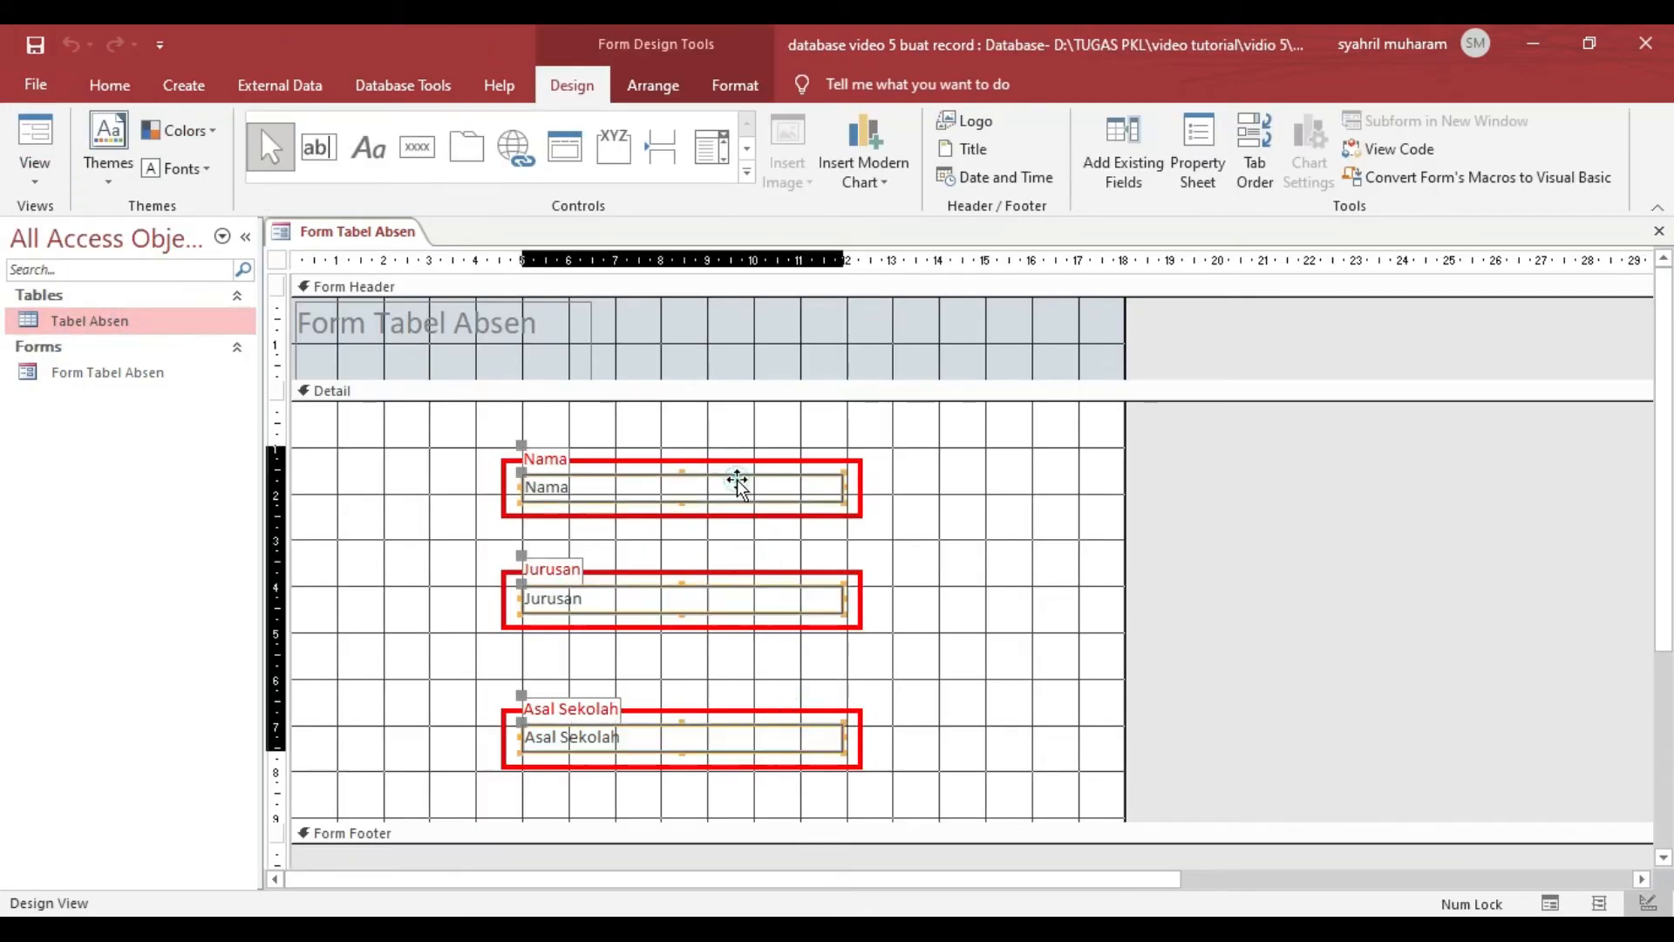
pyautogui.click(732, 84)
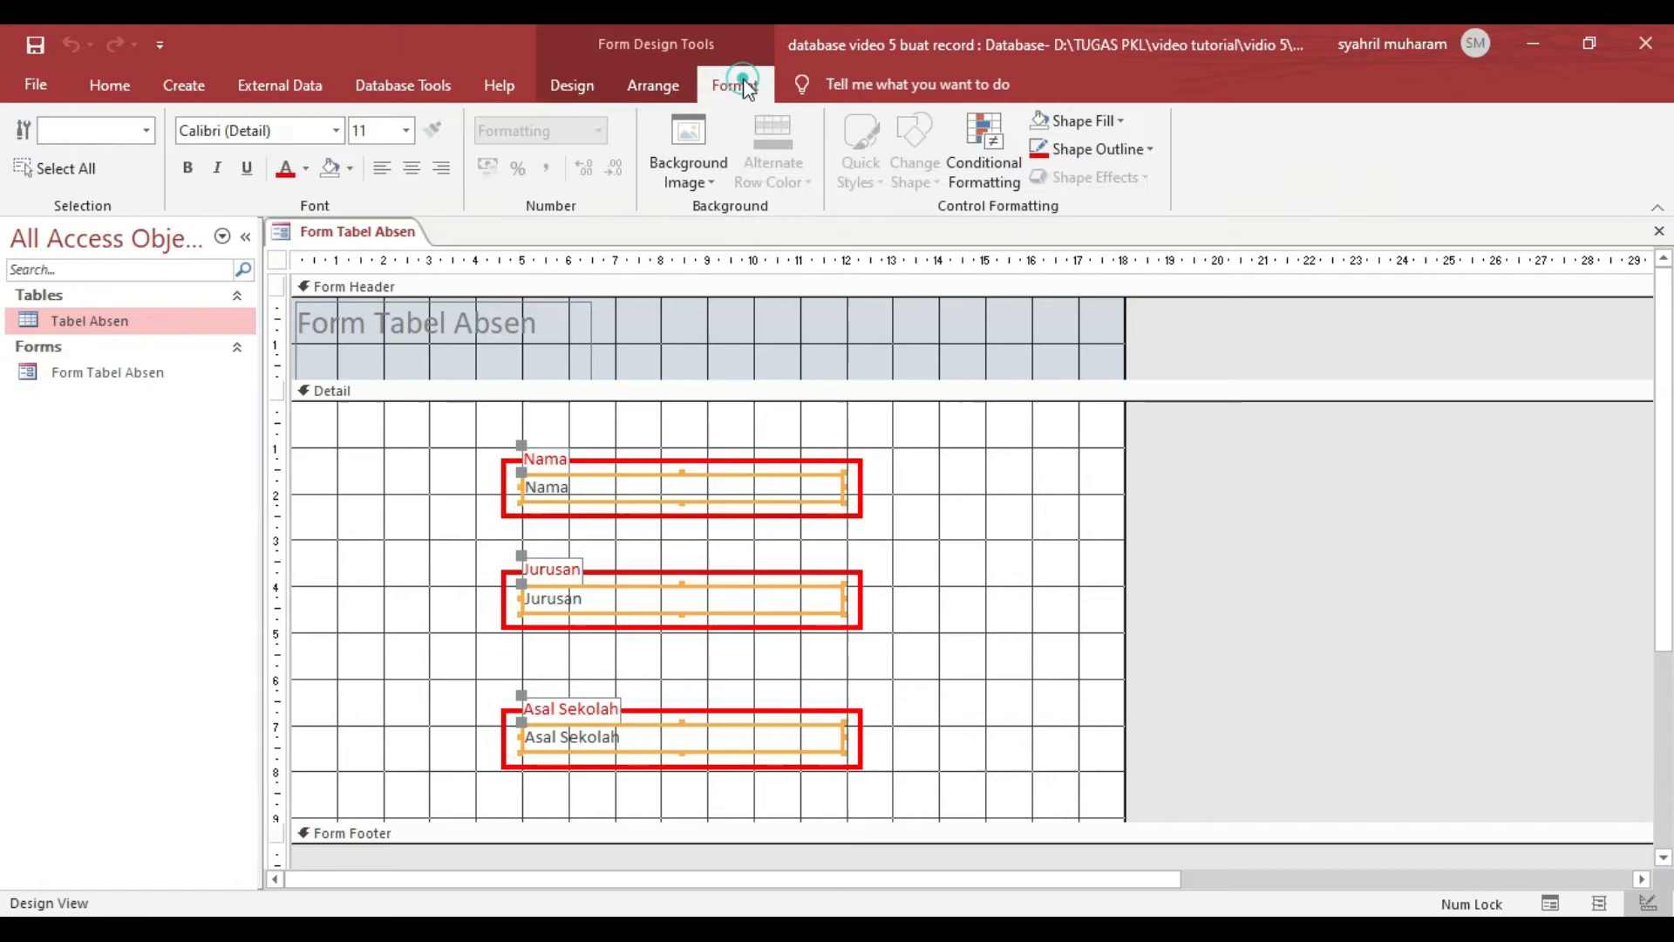
pyautogui.click(1143, 155)
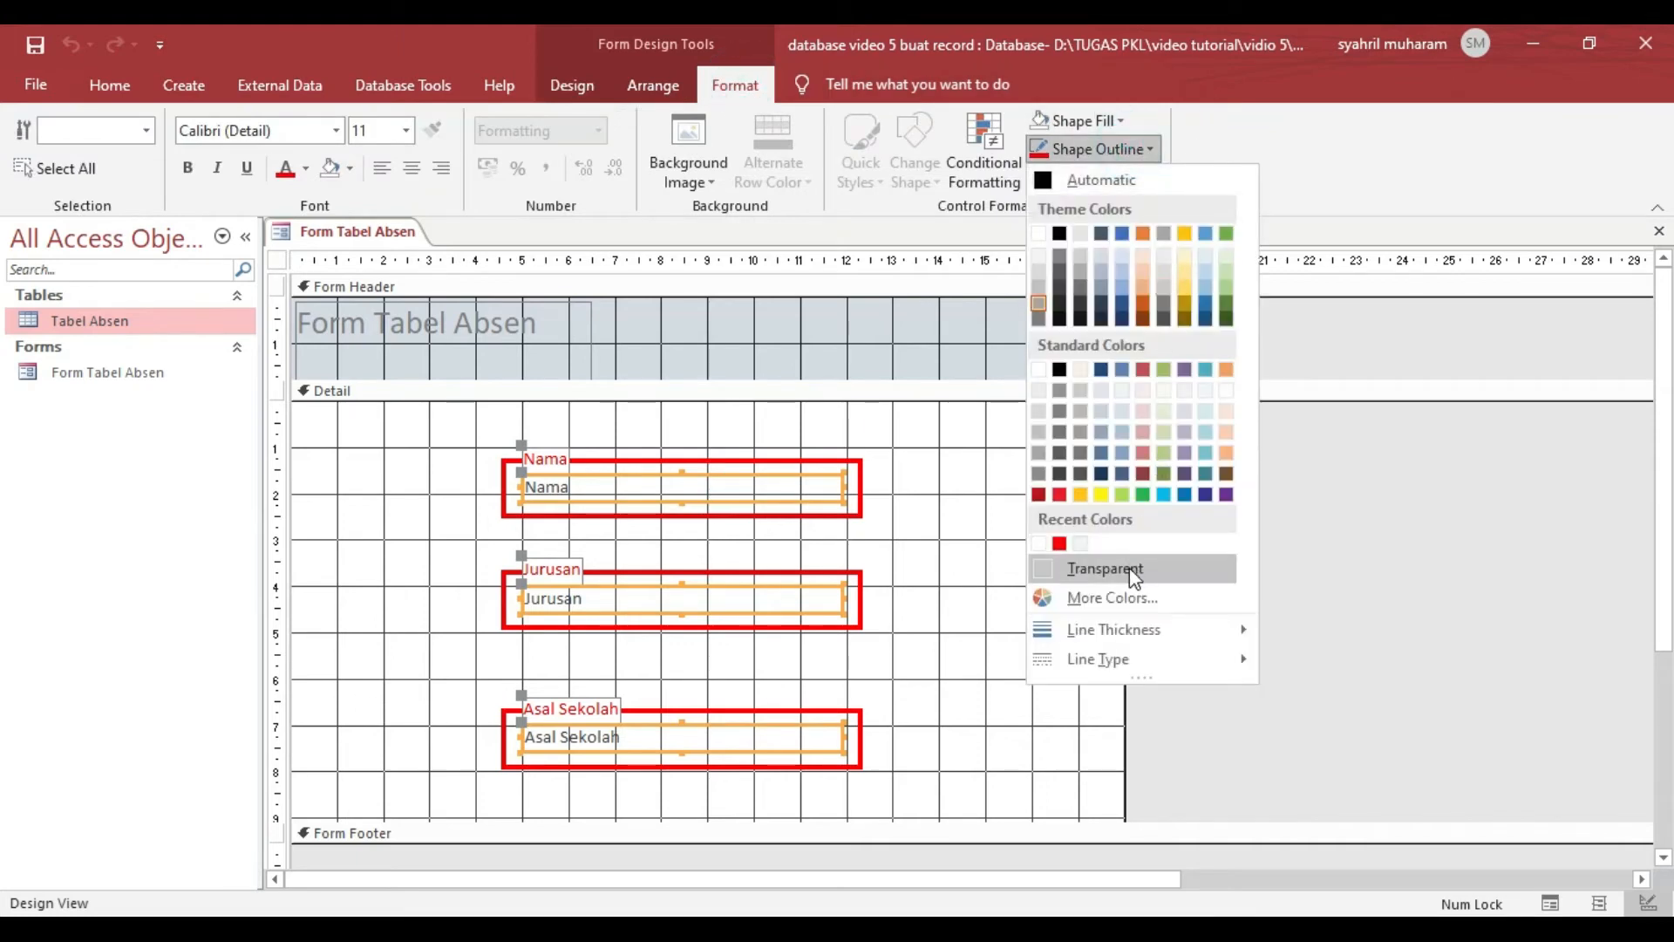
pyautogui.click(1129, 568)
pyautogui.click(1120, 122)
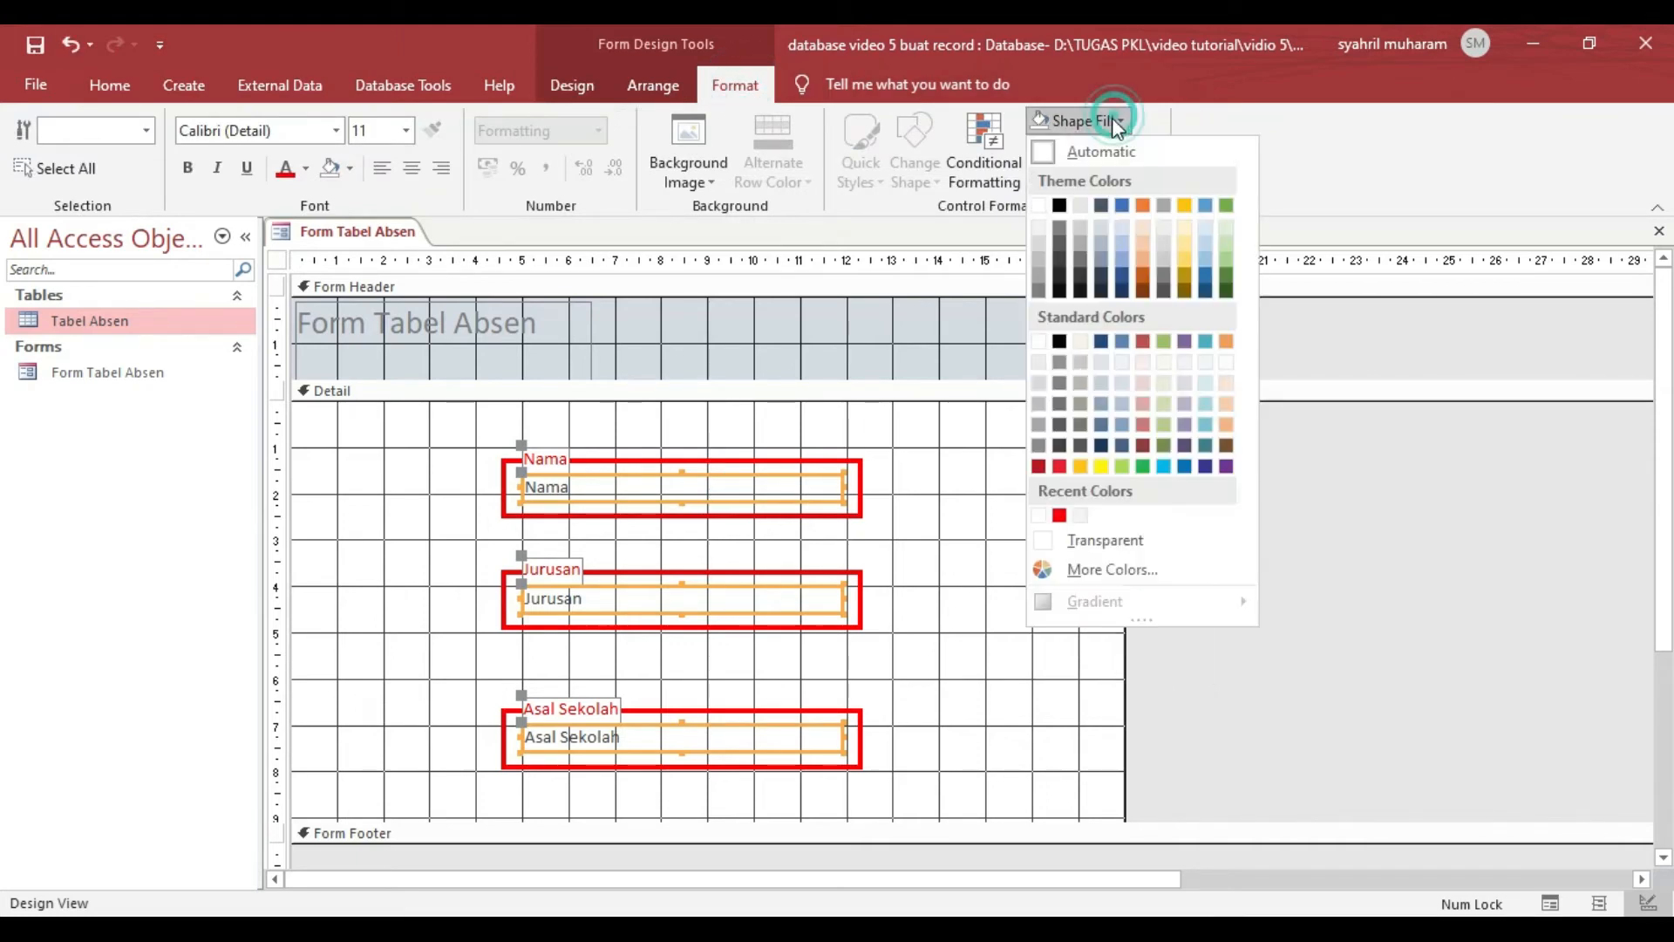
pyautogui.click(1134, 540)
pyautogui.click(1357, 560)
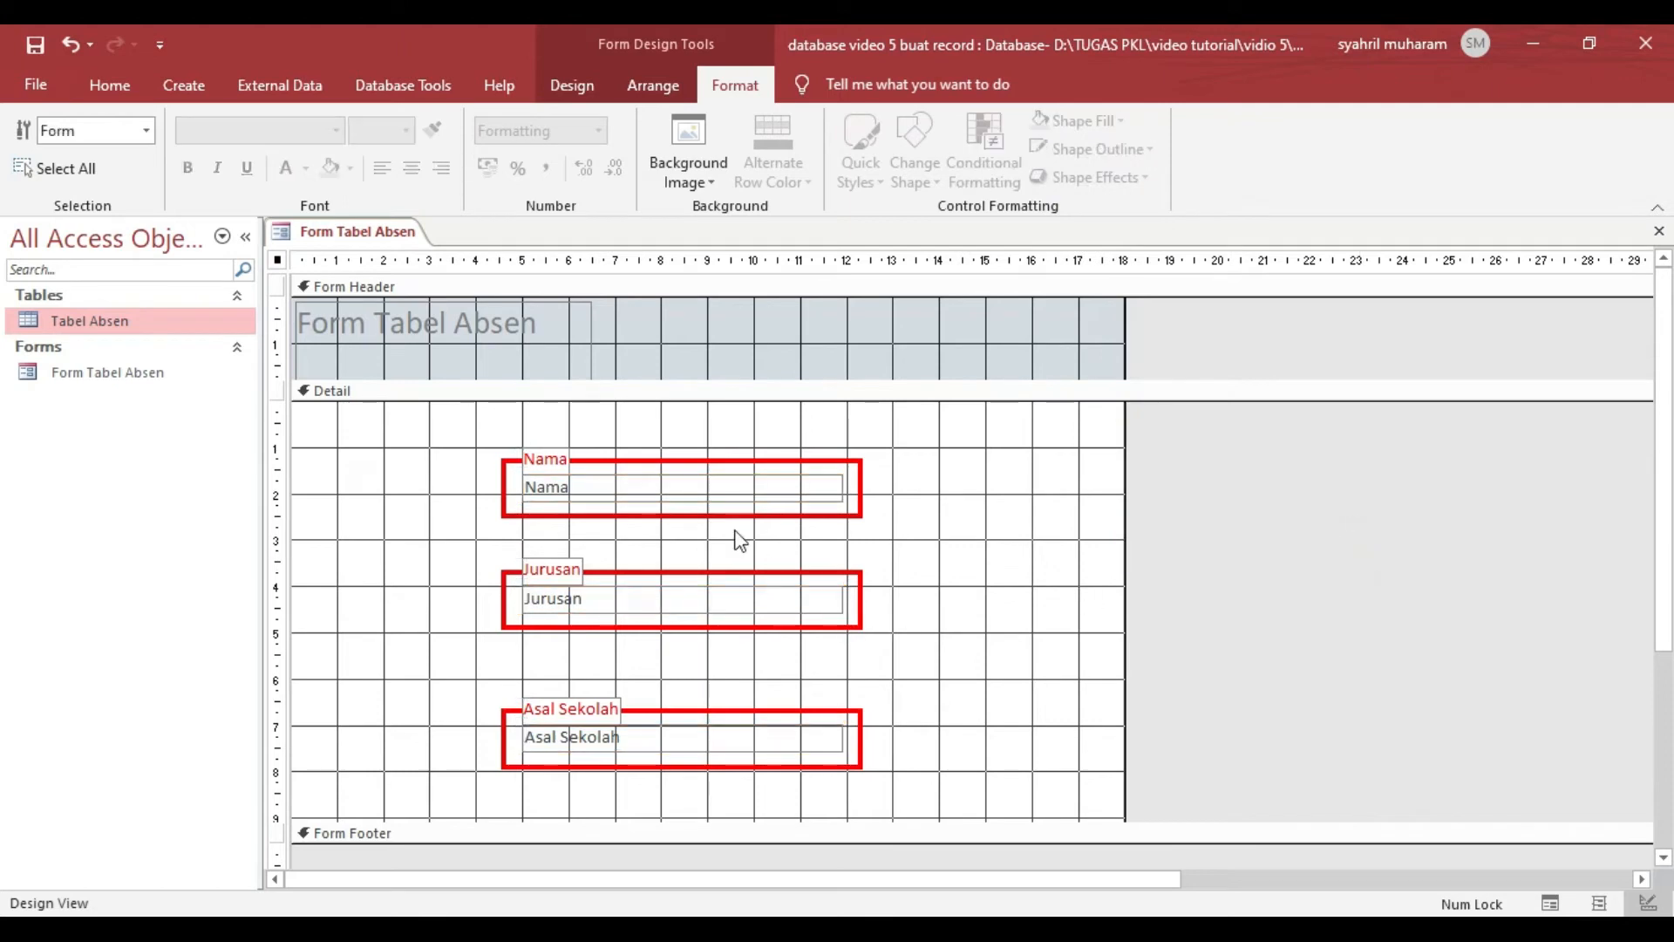
# - Set the Scroll Bars property of the Nama, Jurusan and Asal Sekolah text boxes to None
pyautogui.click(729, 486)
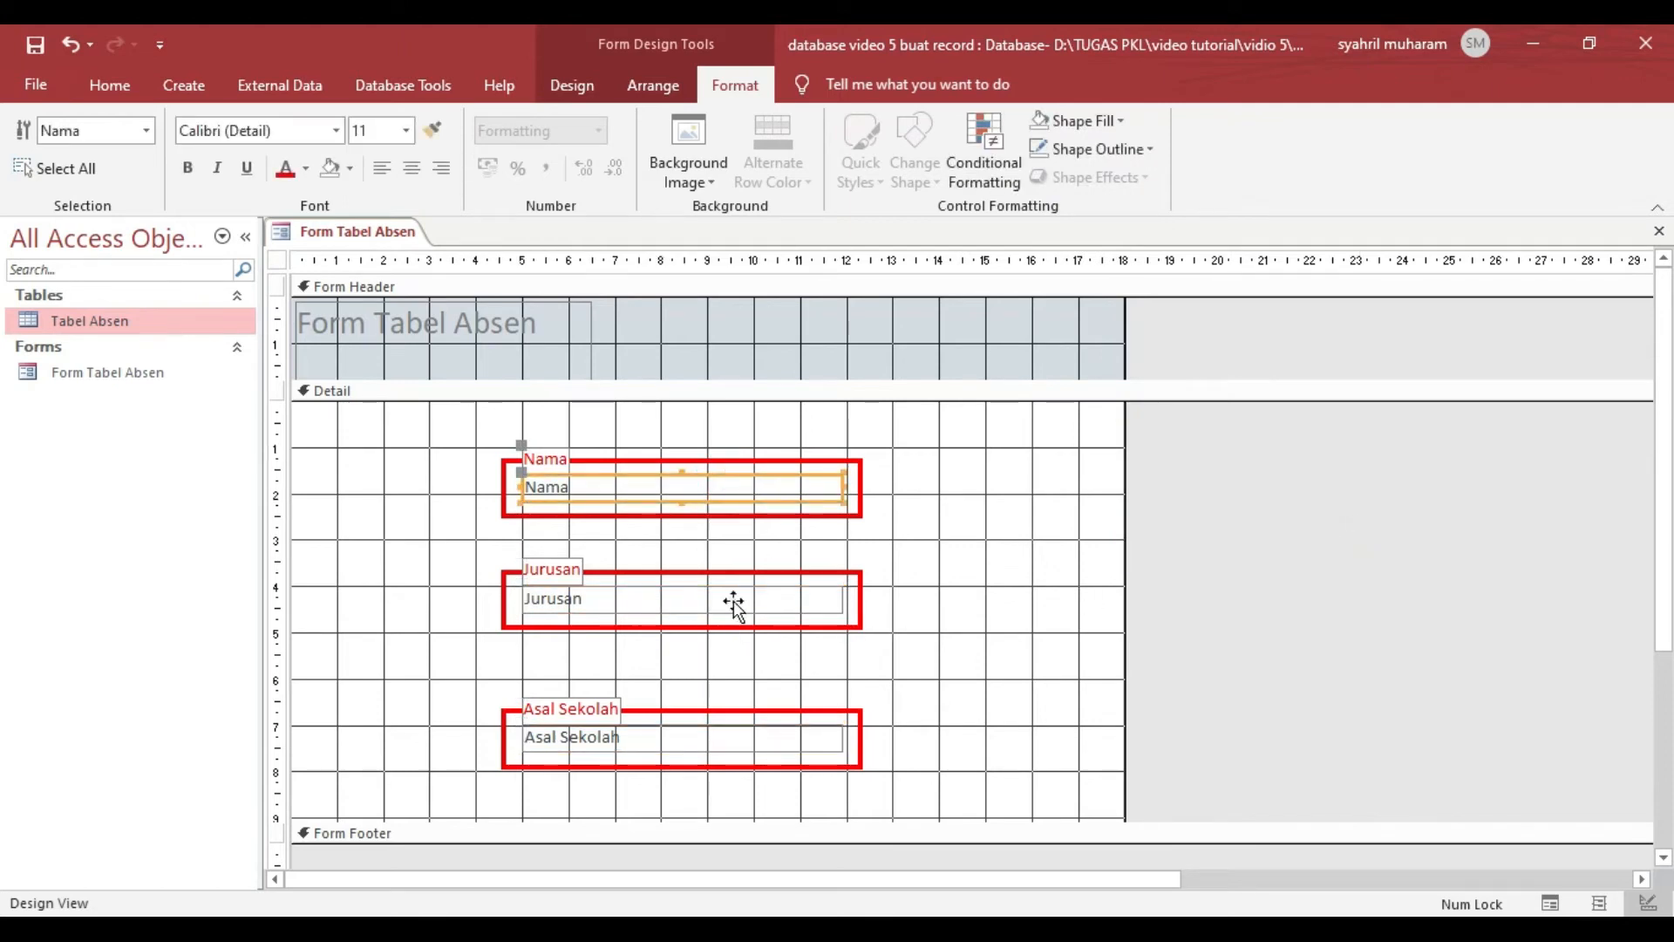
pyautogui.keyDown('shift'); pyautogui.click(734, 600); pyautogui.keyUp('shift')
pyautogui.keyDown('shift'); pyautogui.click(743, 741); pyautogui.keyUp('shift')
pyautogui.rightClick(748, 755)
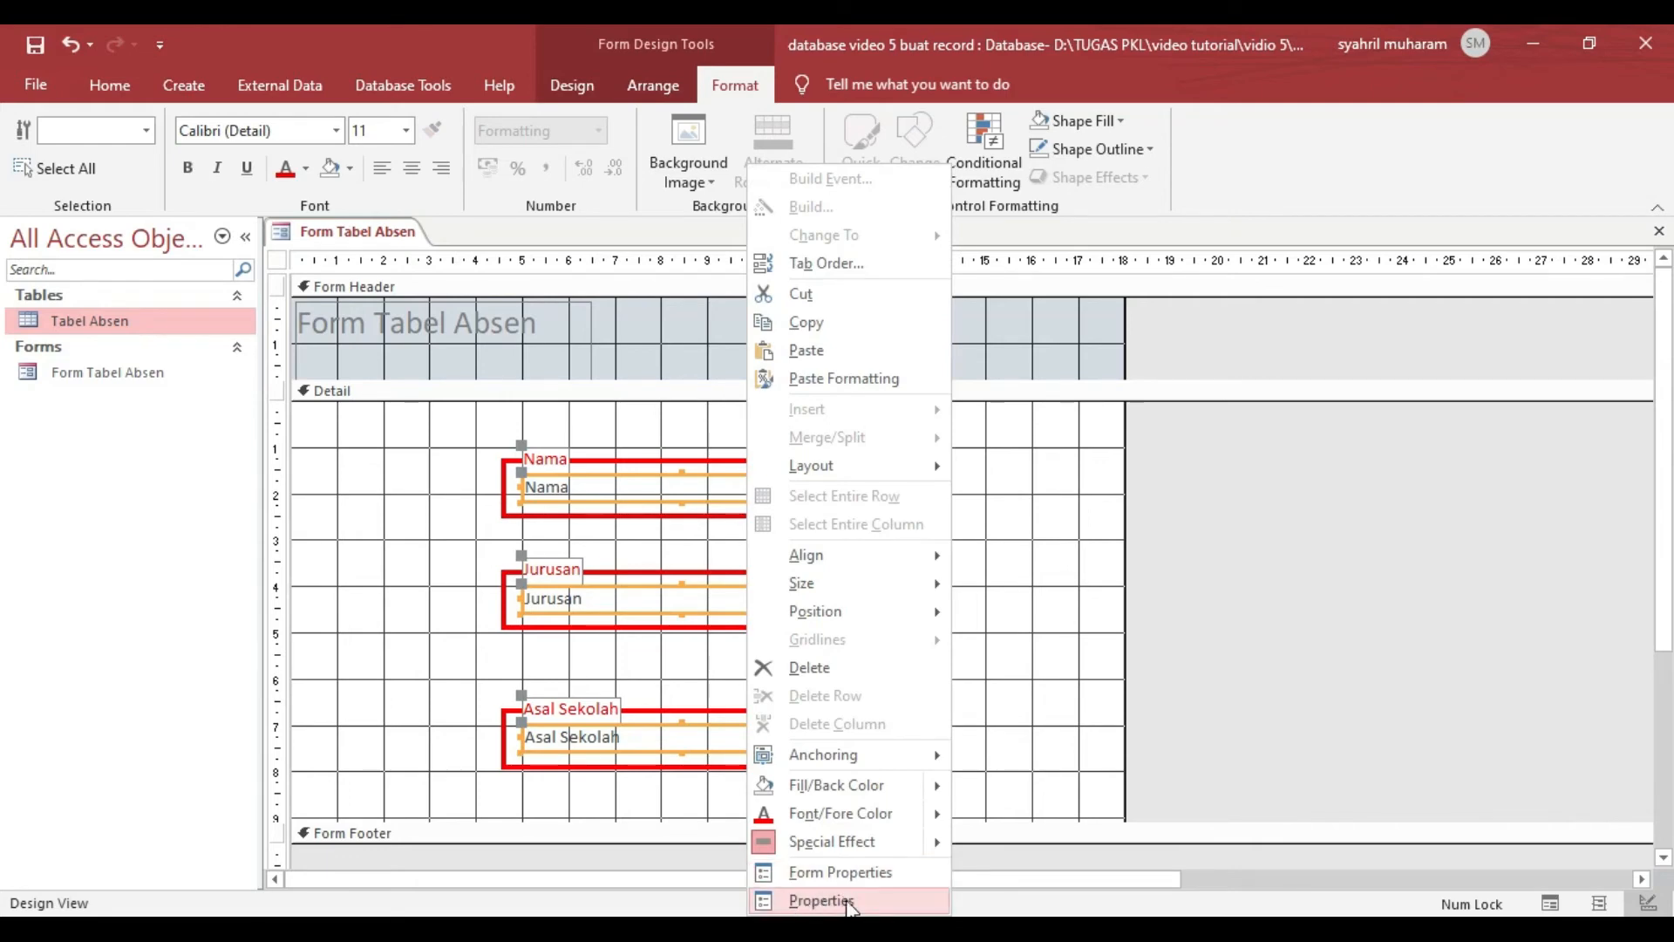
pyautogui.click(842, 900)
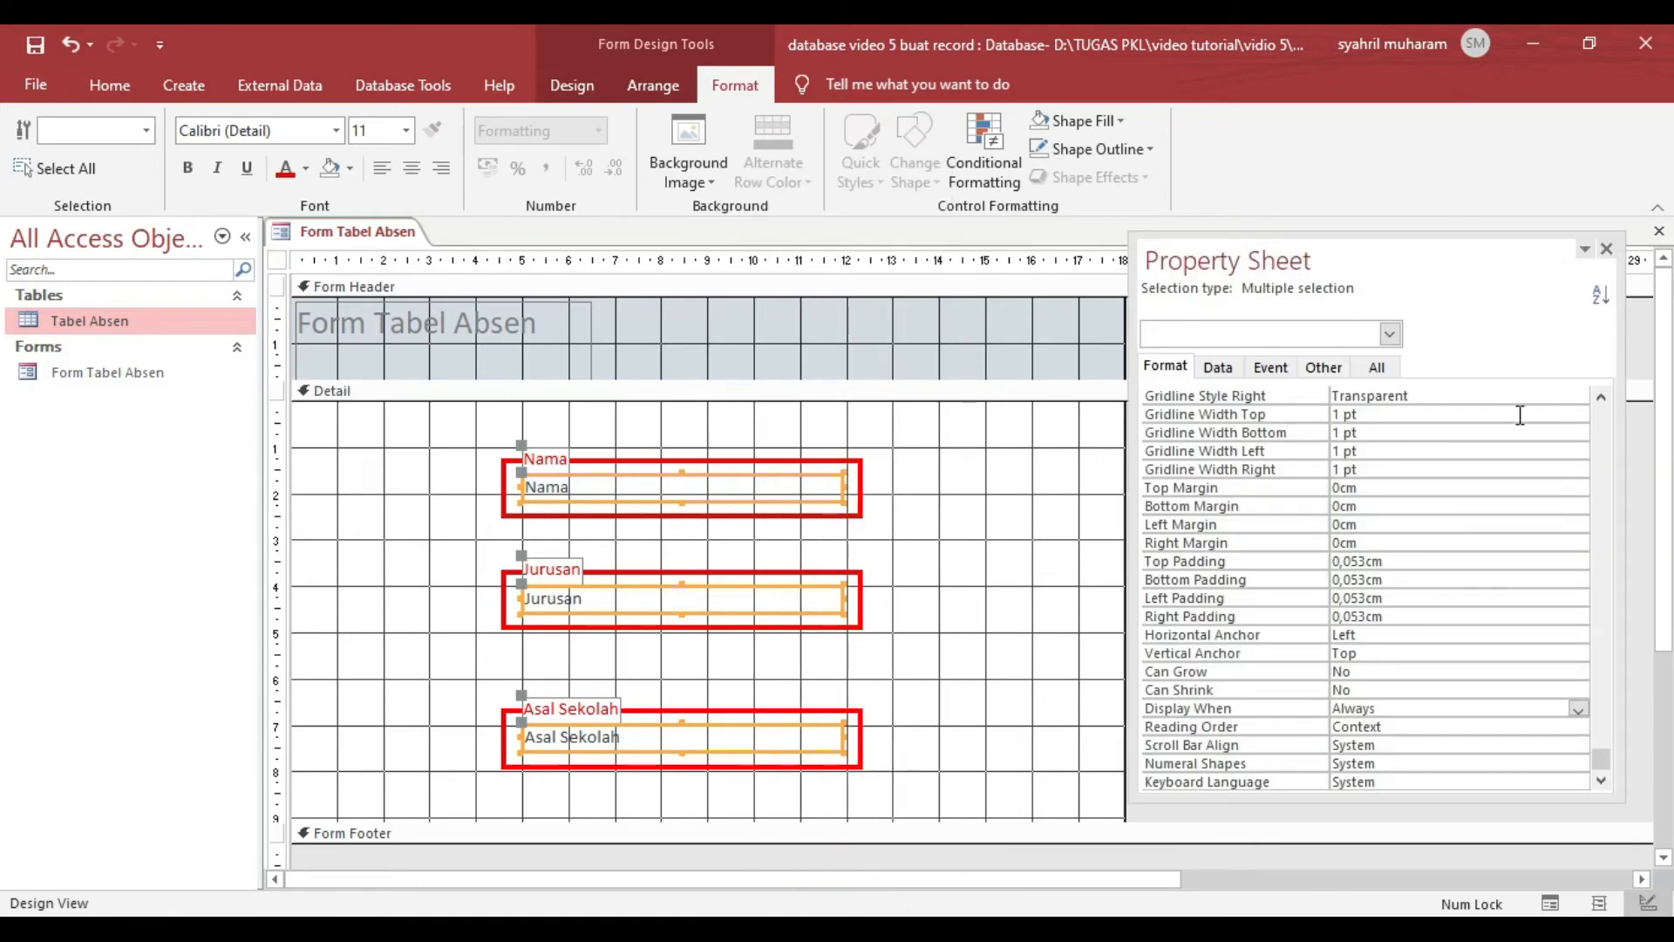
pyautogui.scroll(2, 1368, 420)
pyautogui.scroll(9, 1577, 511)
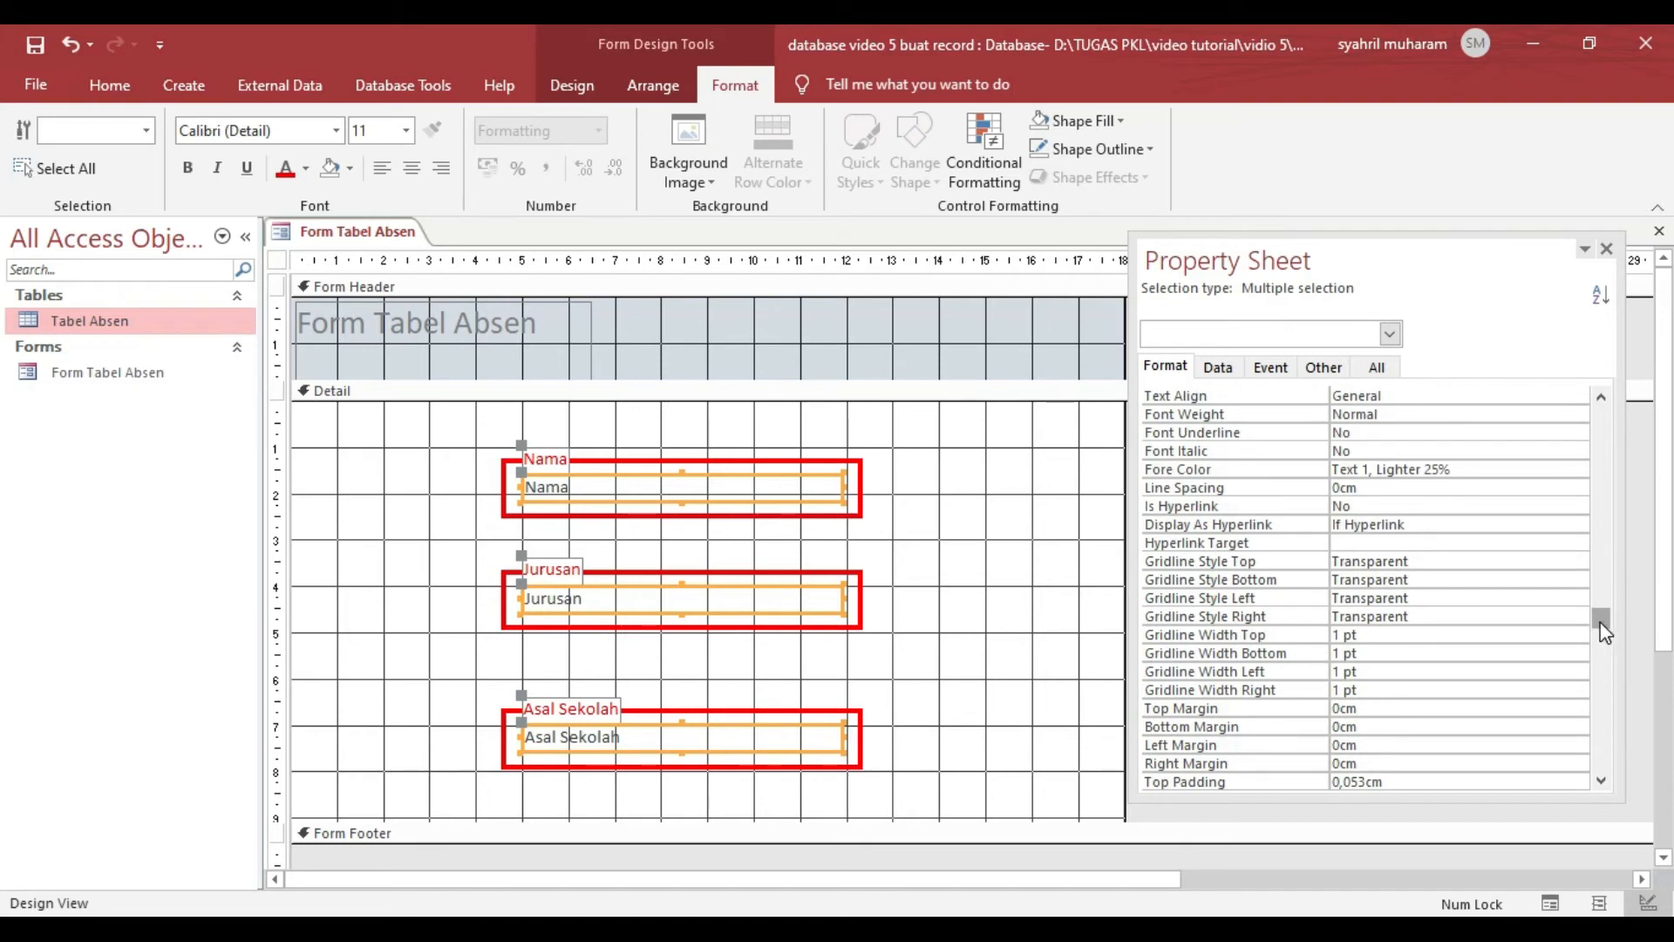
pyautogui.click(1386, 656)
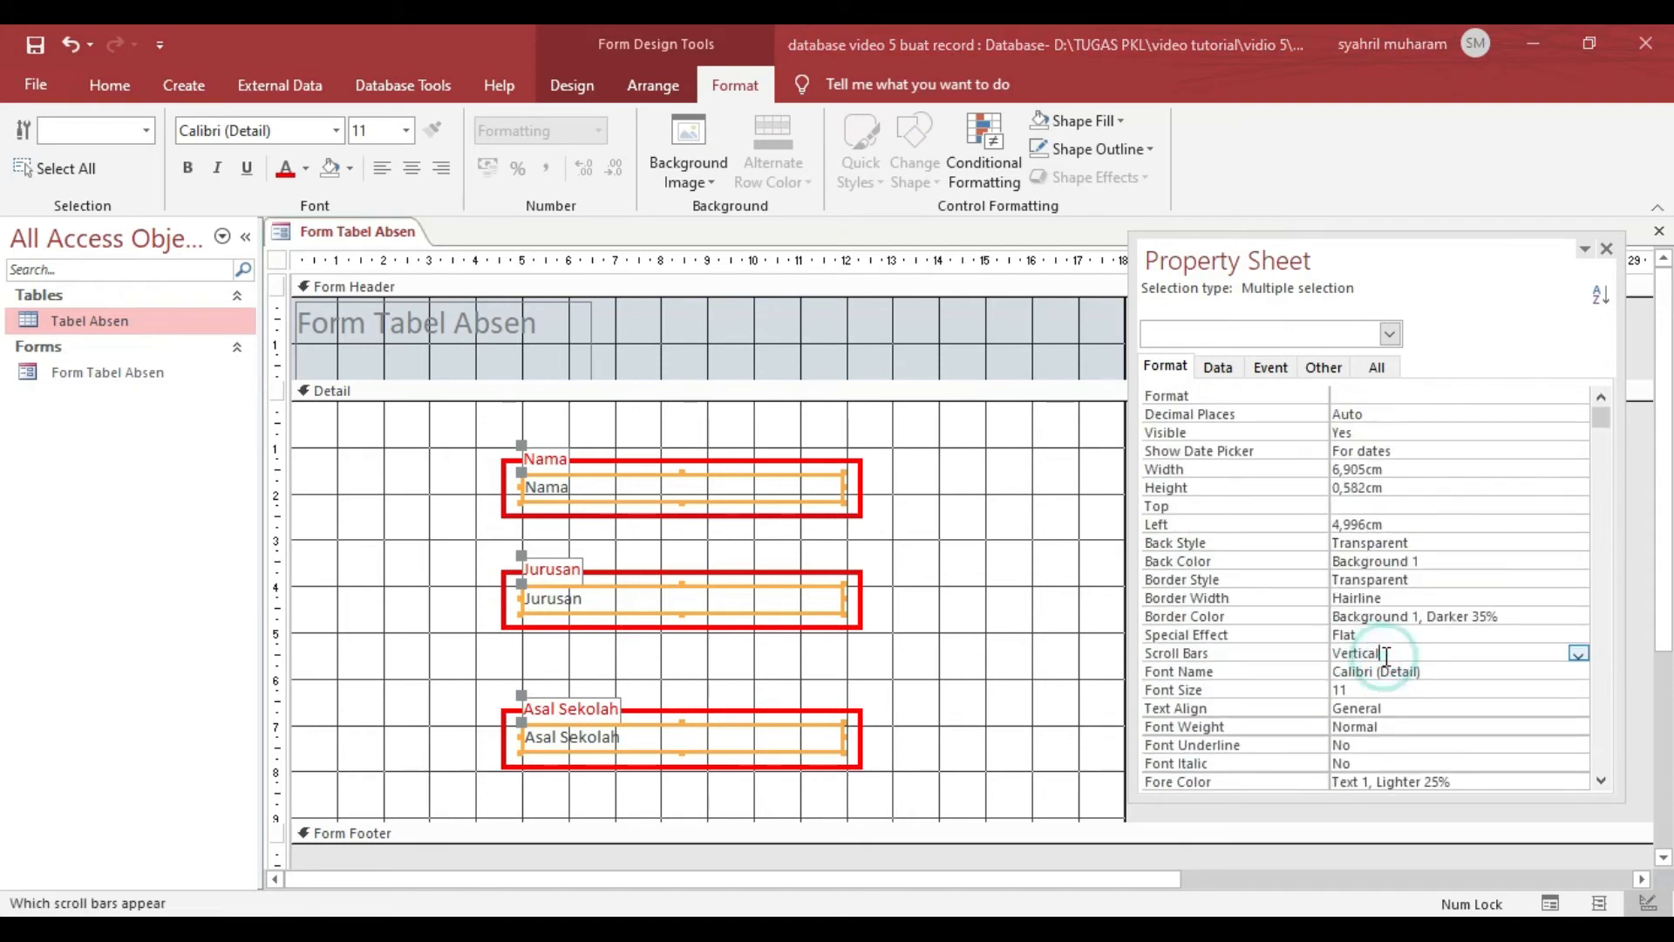
pyautogui.click(1578, 653)
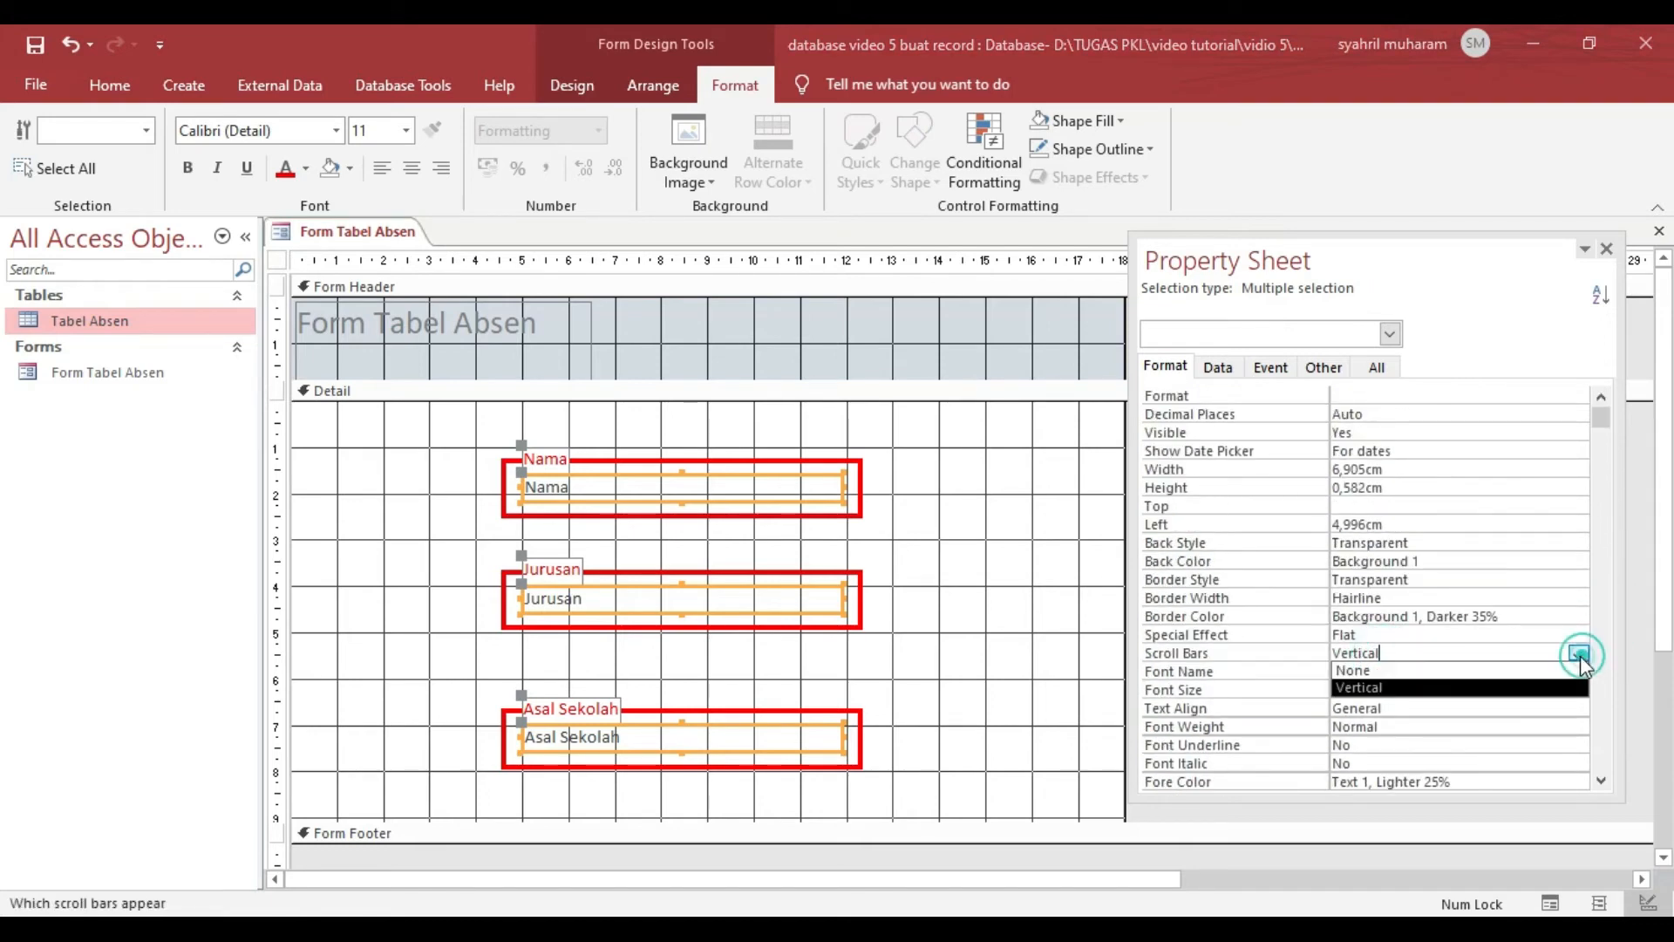
pyautogui.click(1421, 670)
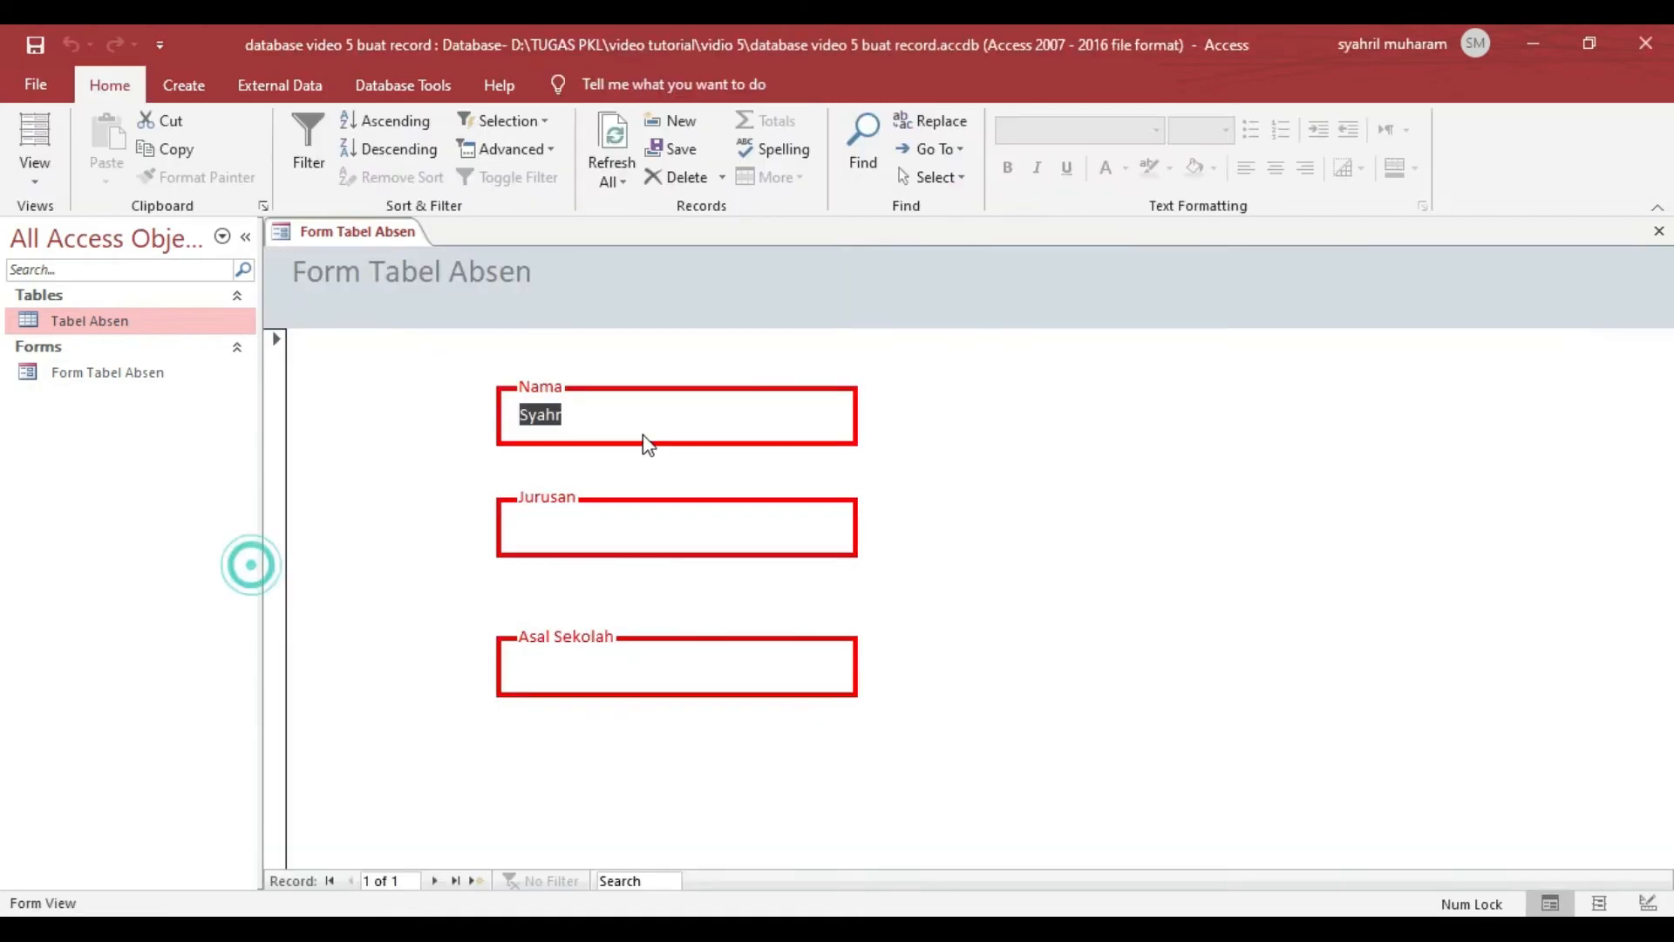
# - Check each of the three fields in Form View for scroll arrows and return to Design View
pyautogui.click(640, 414)
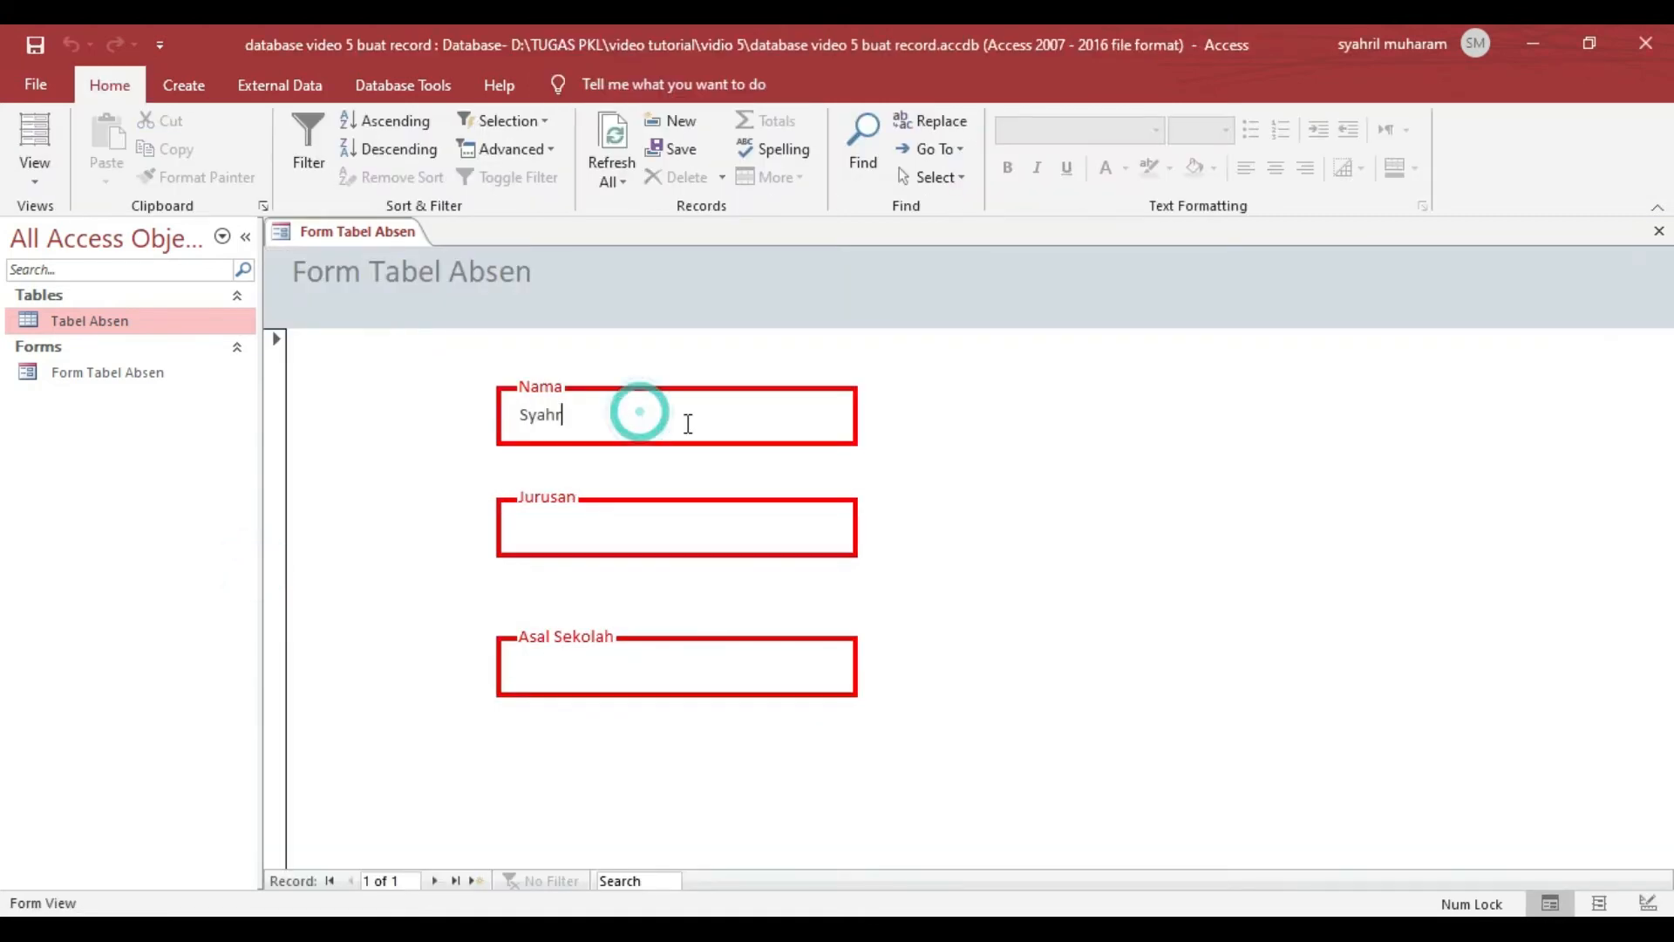
pyautogui.click(620, 527)
pyautogui.click(673, 657)
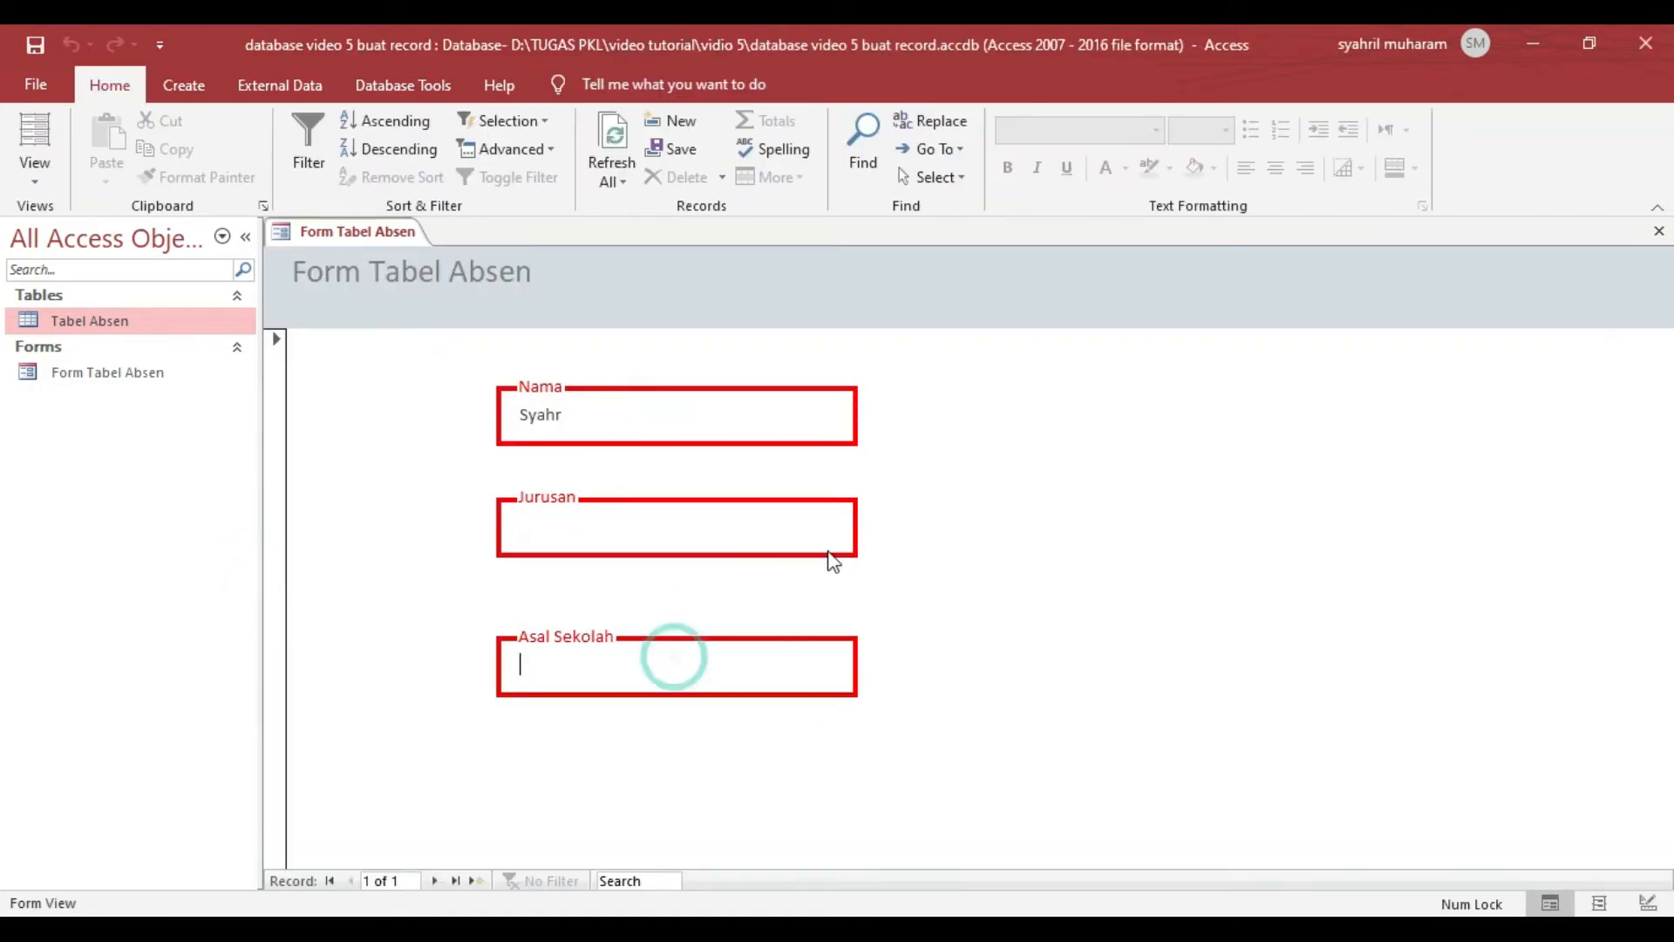
pyautogui.click(30, 175)
pyautogui.click(75, 328)
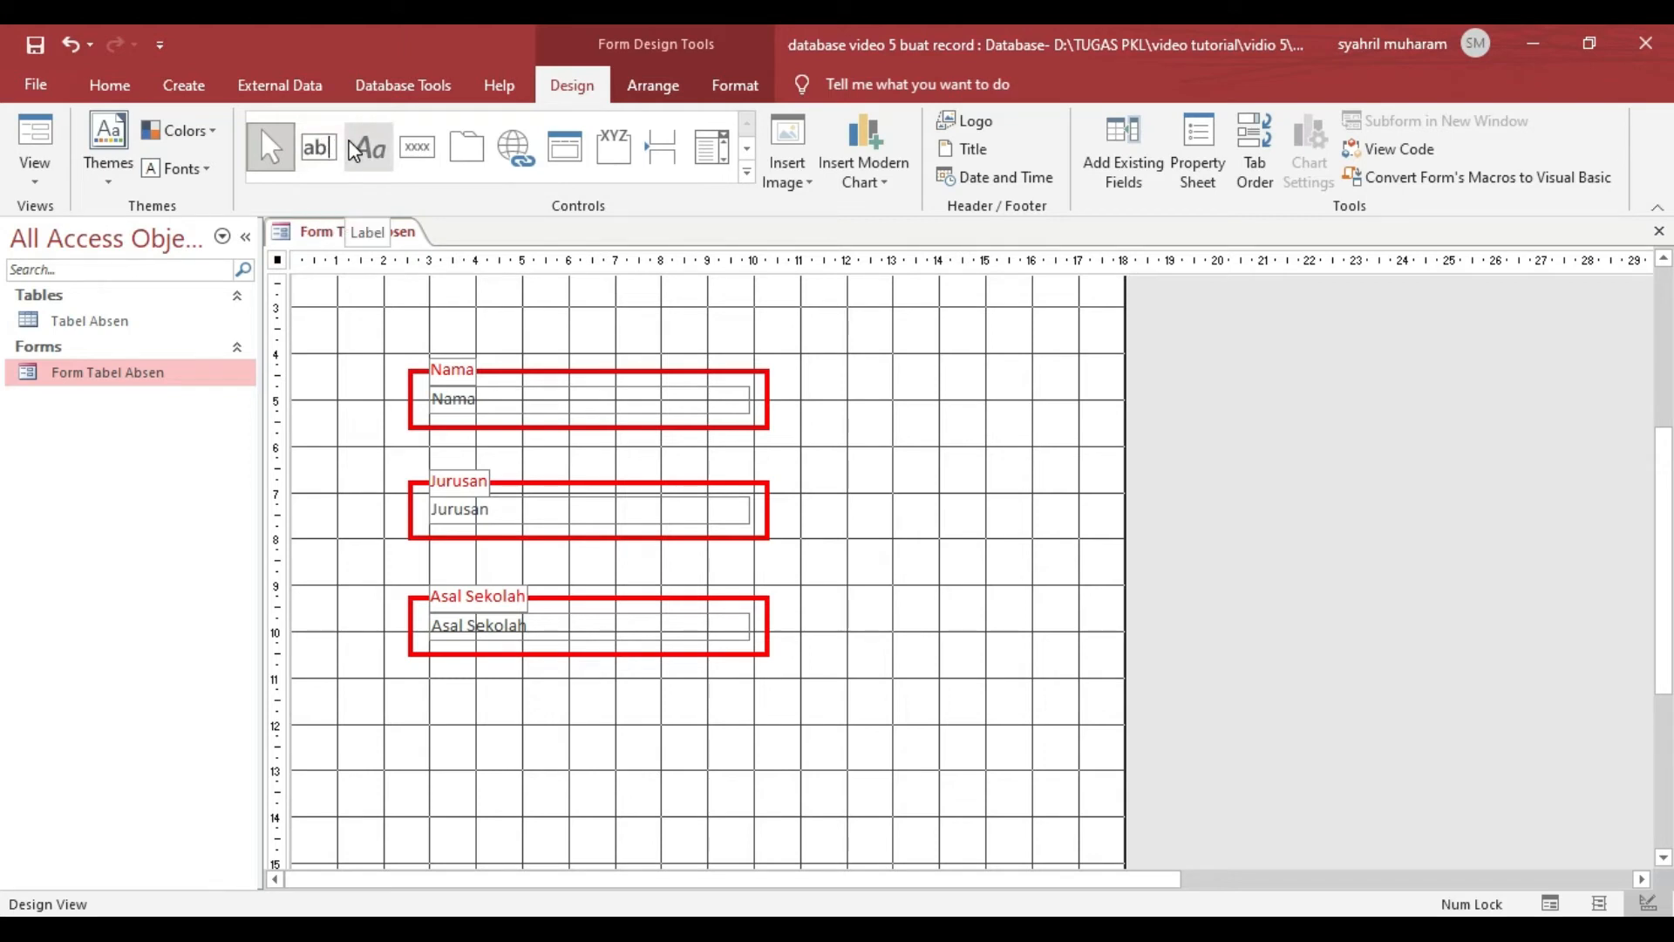
# - Draw a command button below the Asal Sekolah box and assign it the Record Operations action Add New Record
pyautogui.click(319, 148)
pyautogui.click(422, 153)
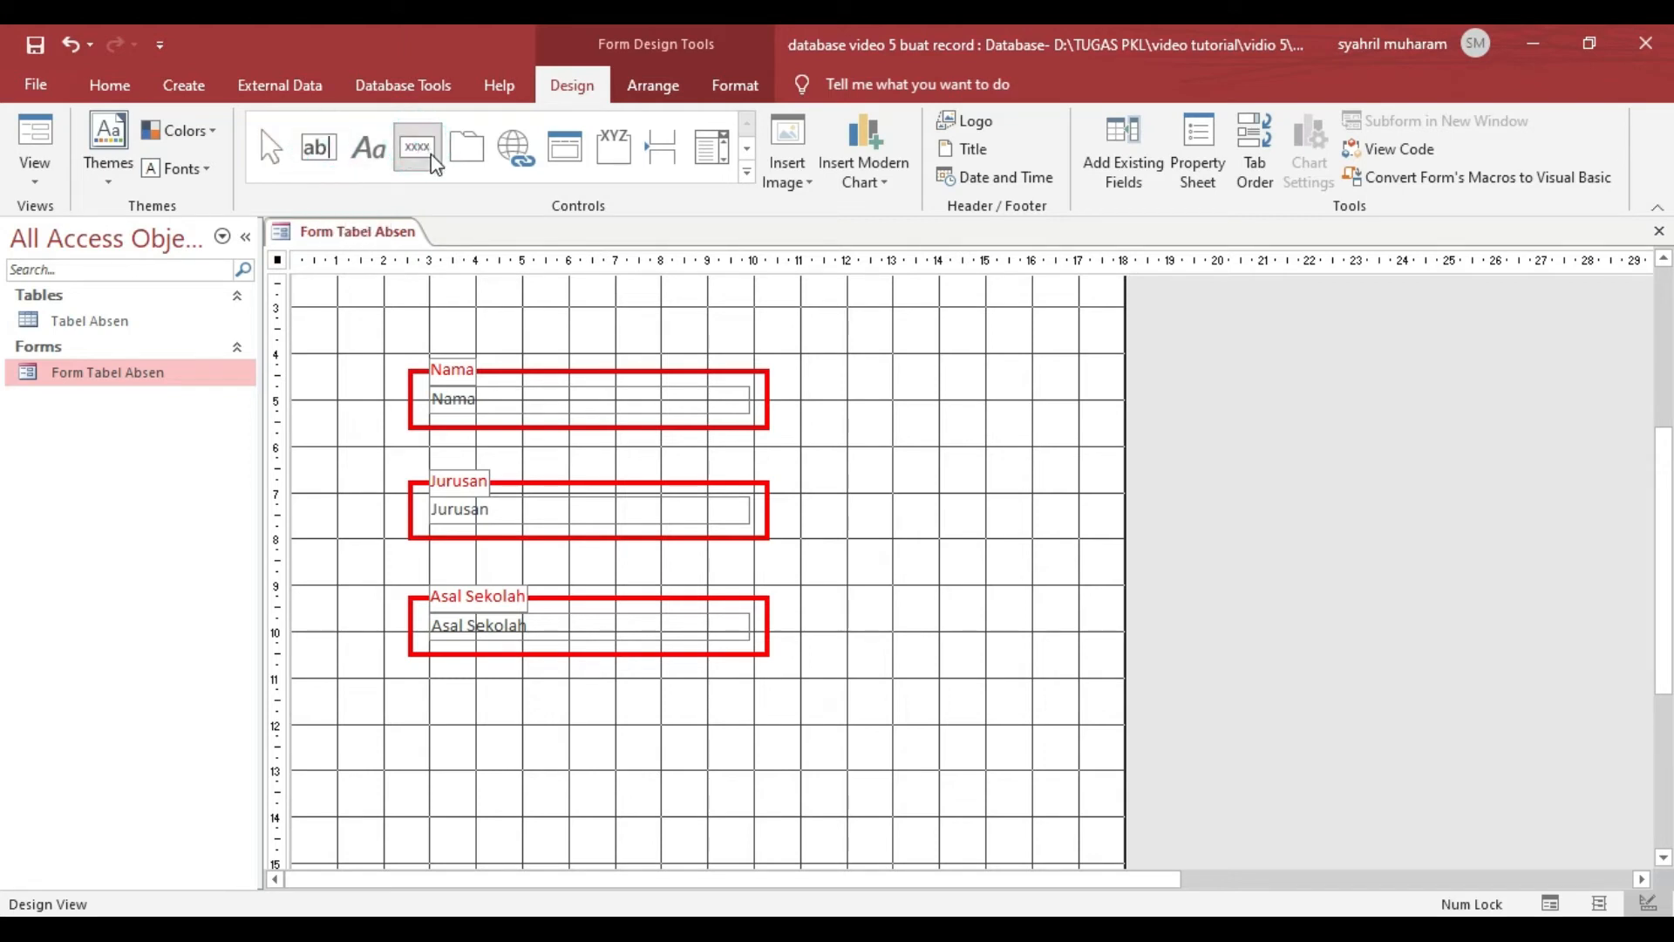
pyautogui.moveTo(425, 689); pyautogui.dragTo(537, 728)
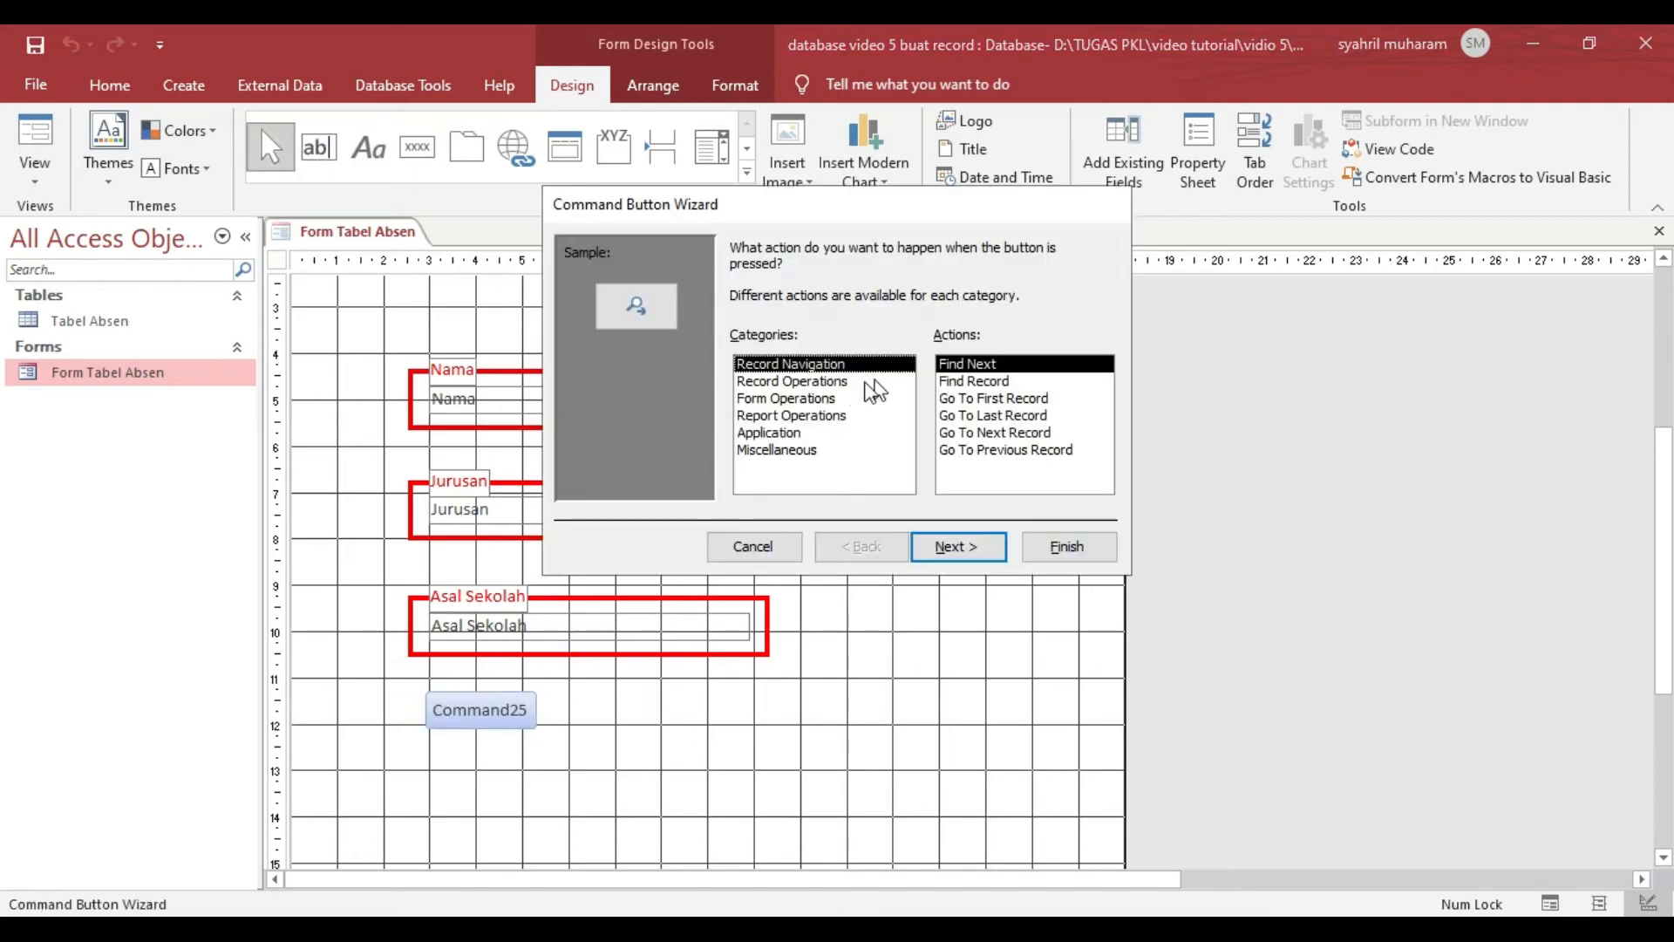
pyautogui.click(850, 381)
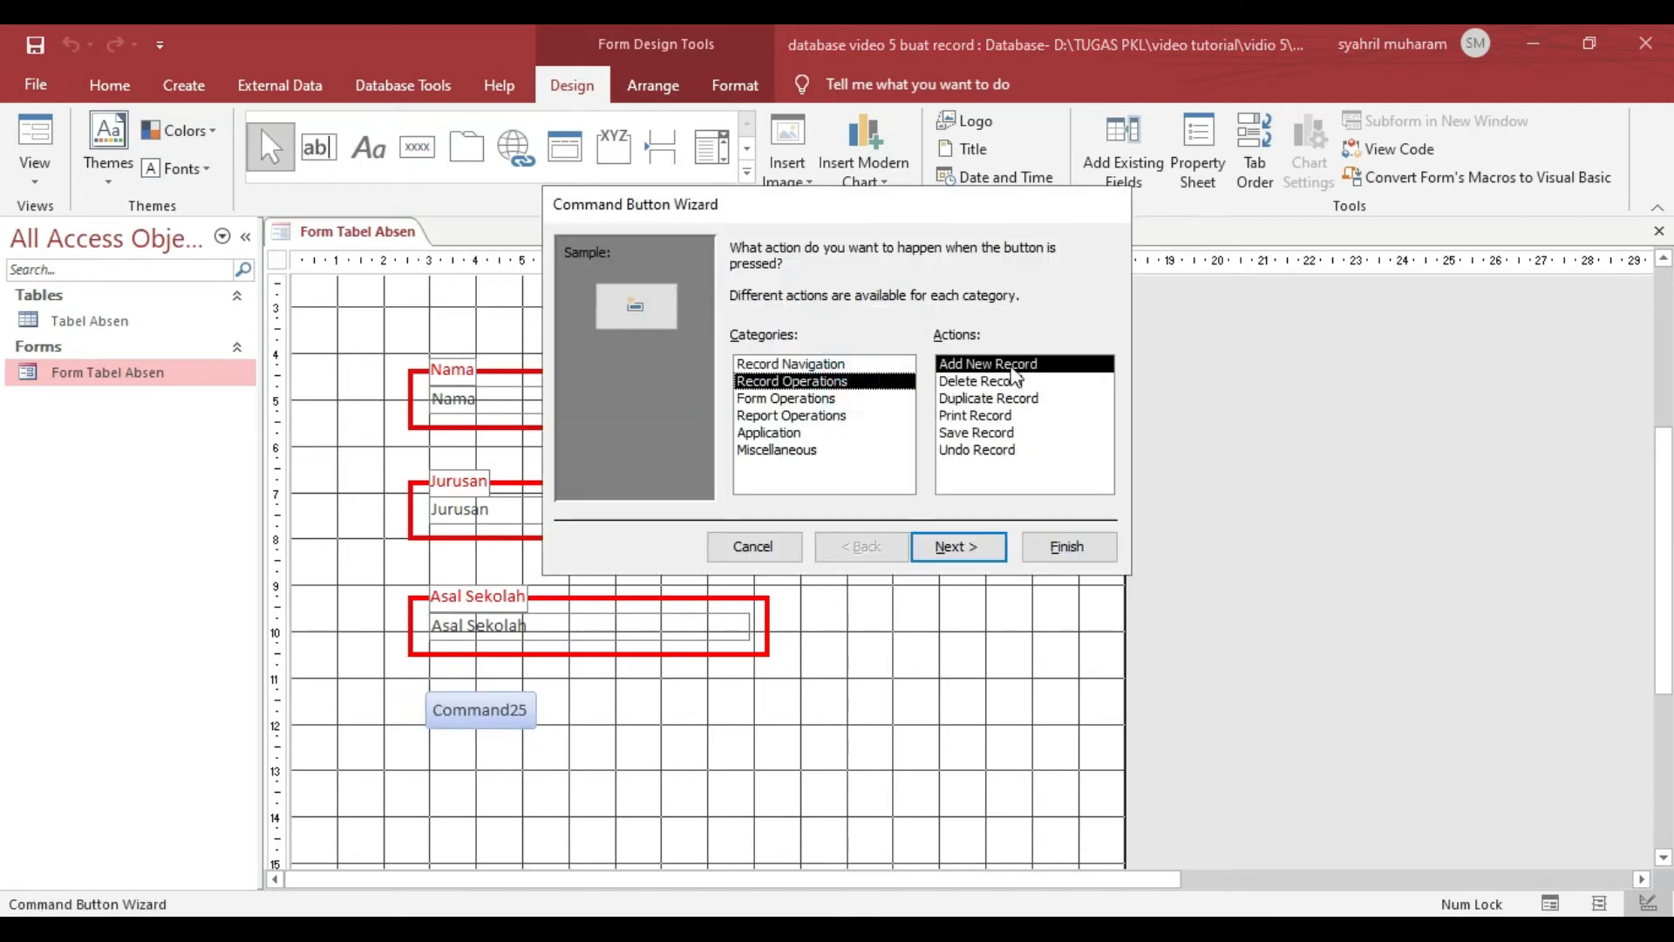
pyautogui.click(1003, 381)
pyautogui.click(1003, 364)
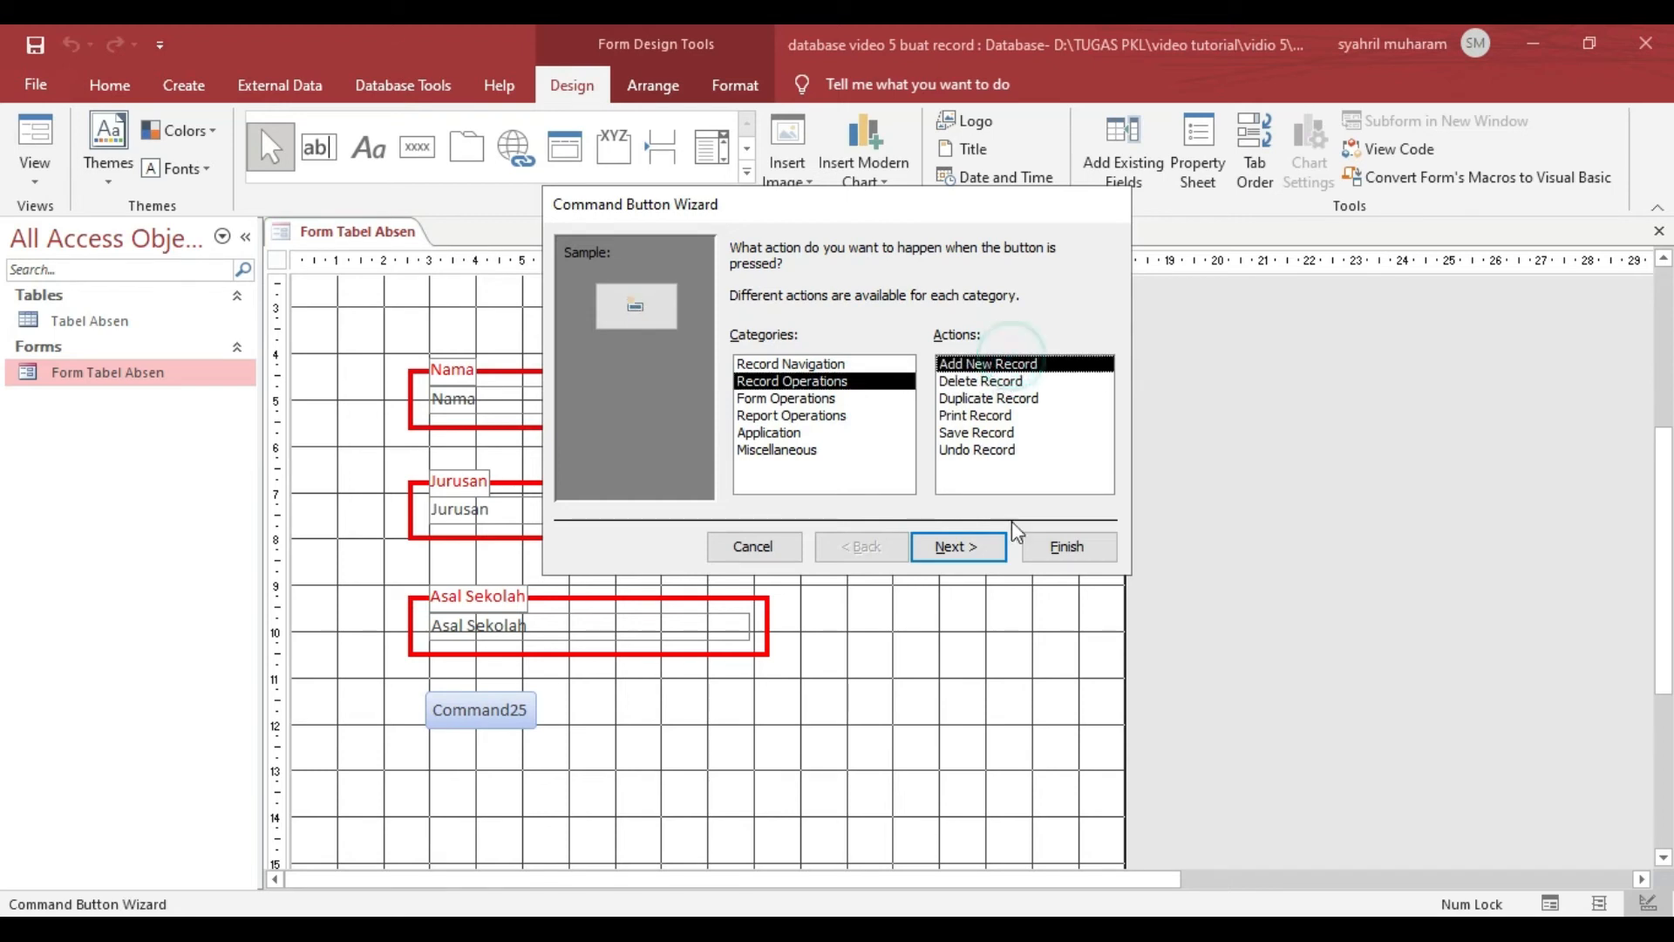
pyautogui.click(966, 548)
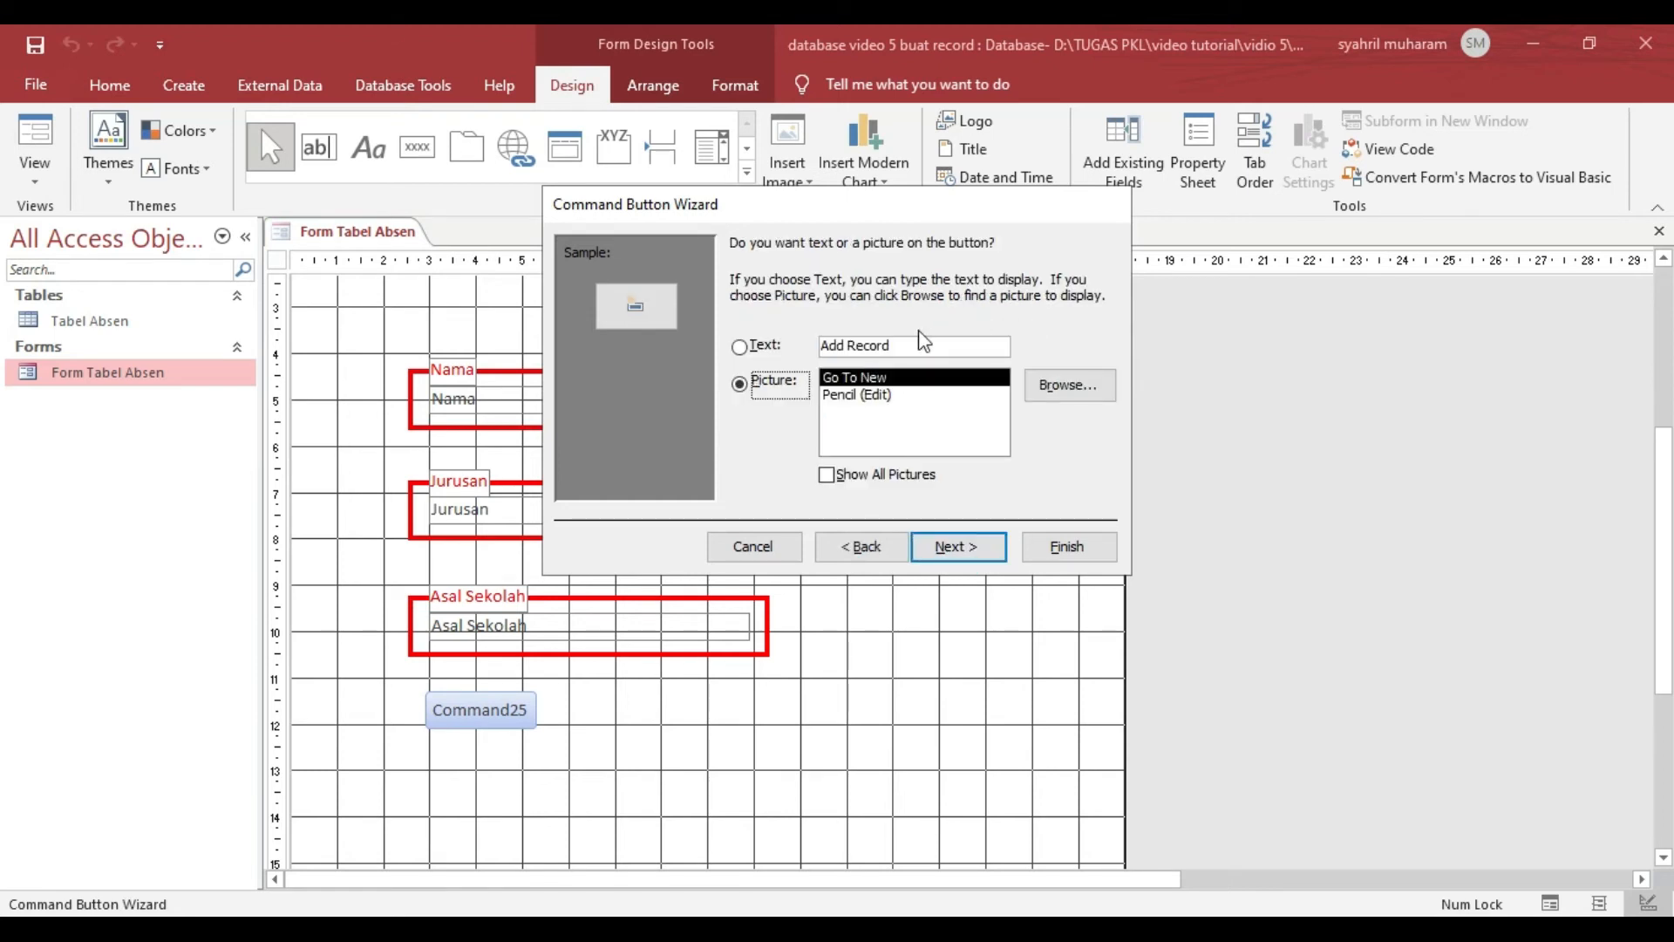
# - Make the command button show text instead of a picture, with the caption "Data Baru"
pyautogui.click(740, 348)
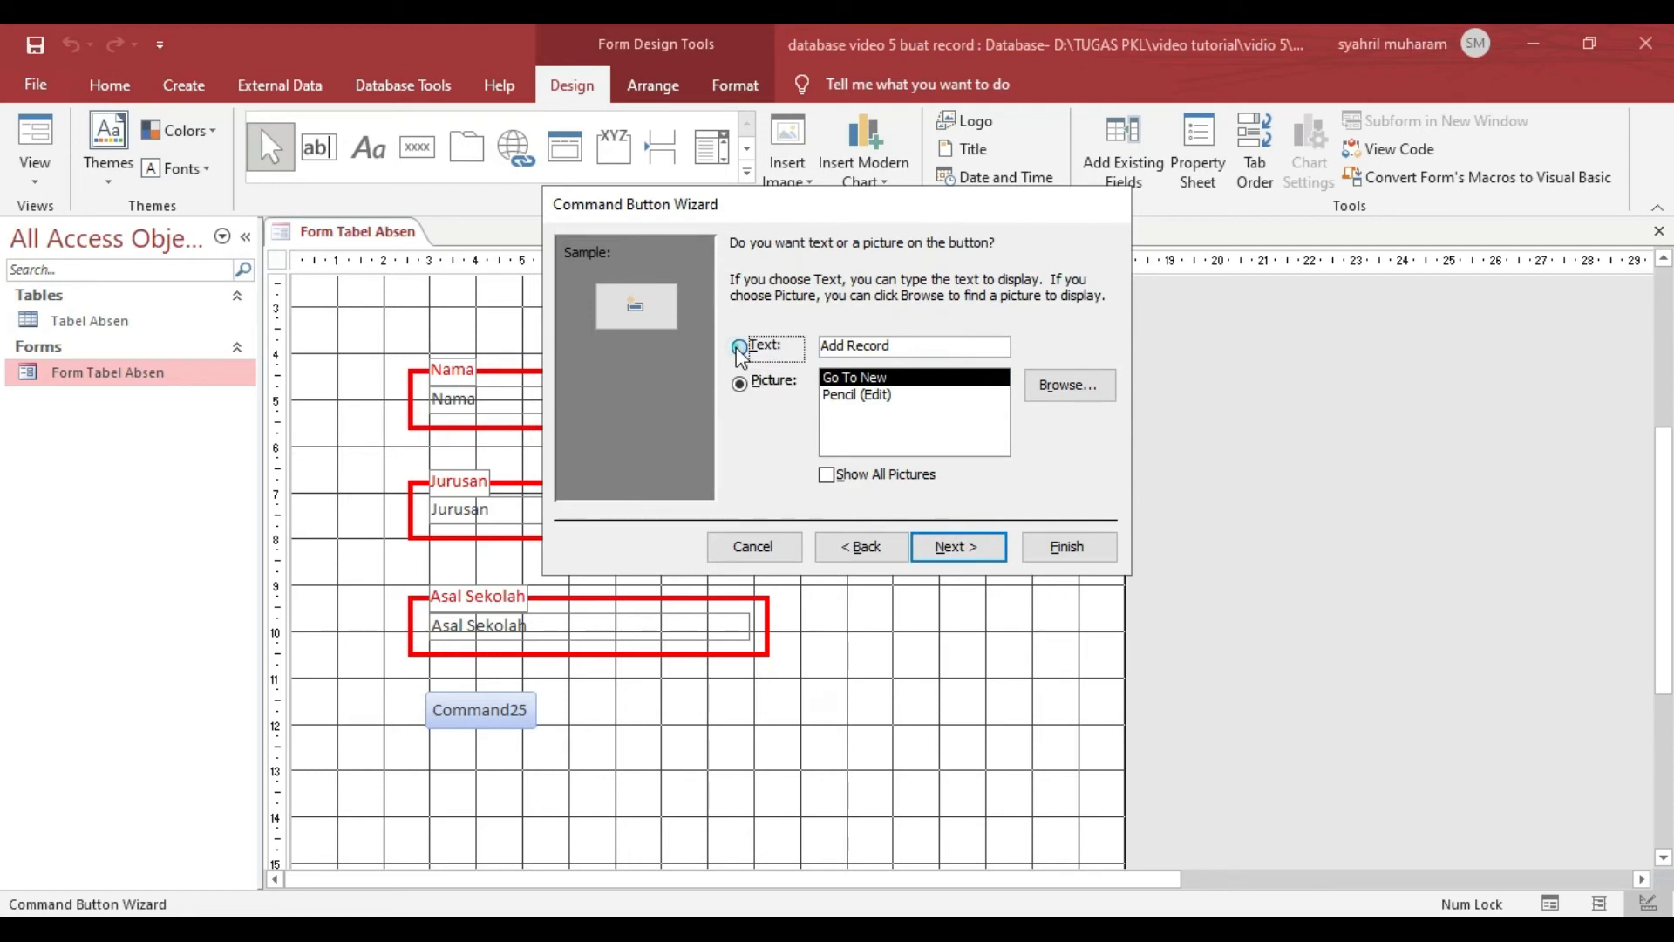
pyautogui.moveTo(907, 345); pyautogui.dragTo(804, 361)
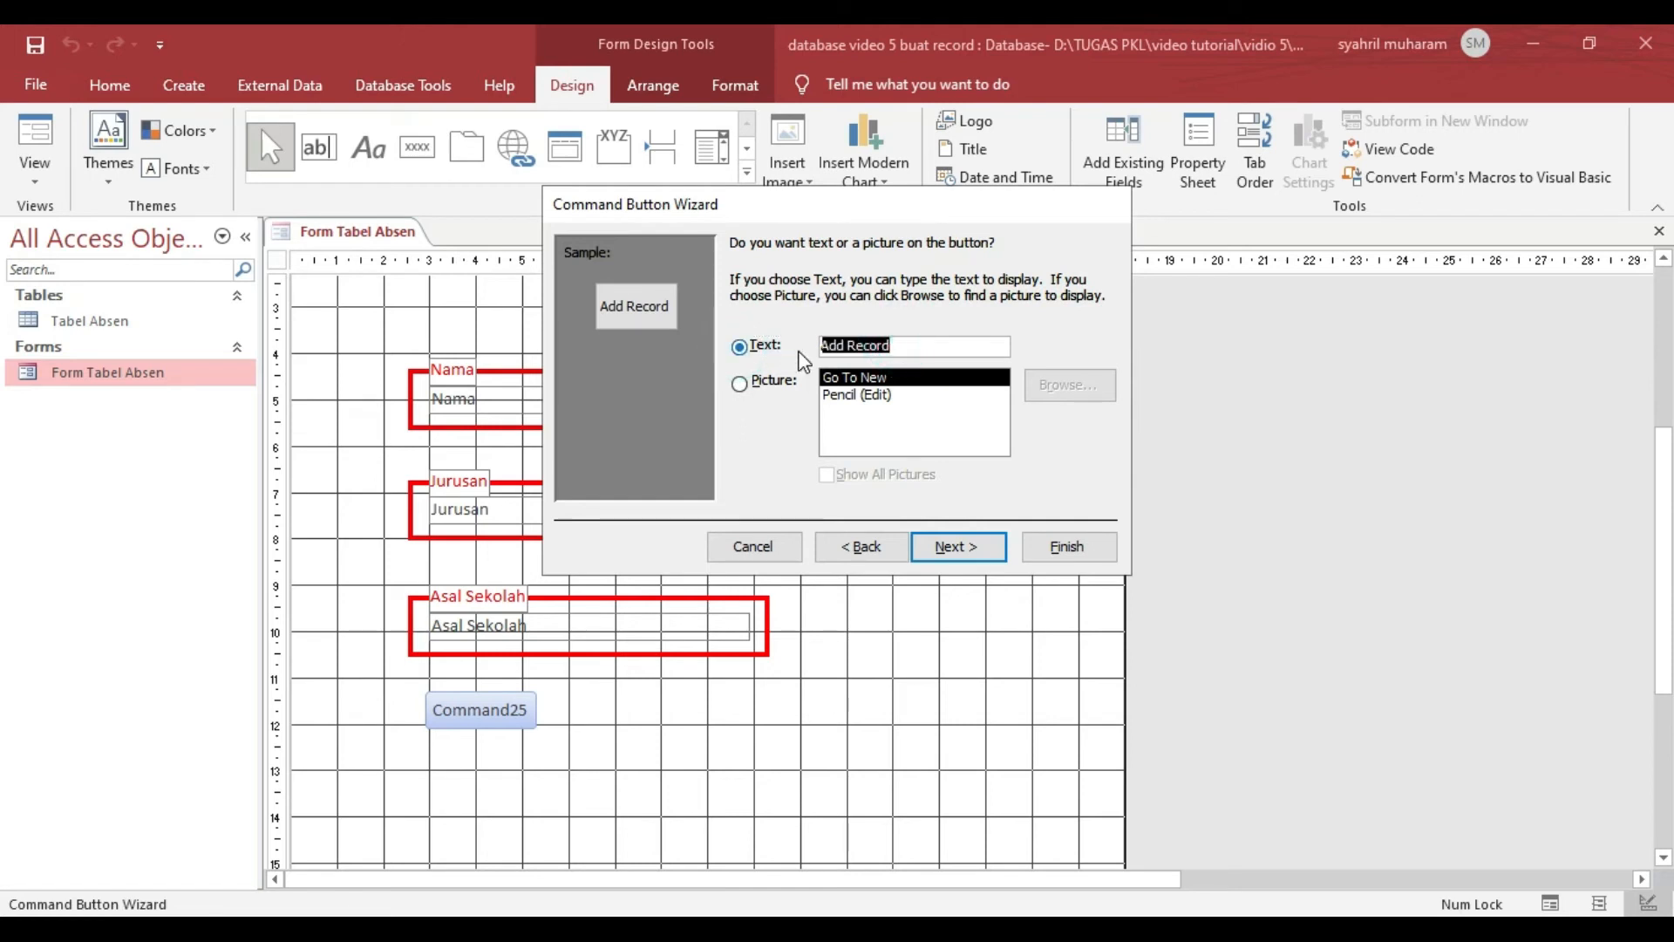
pyautogui.write('Data Baru')
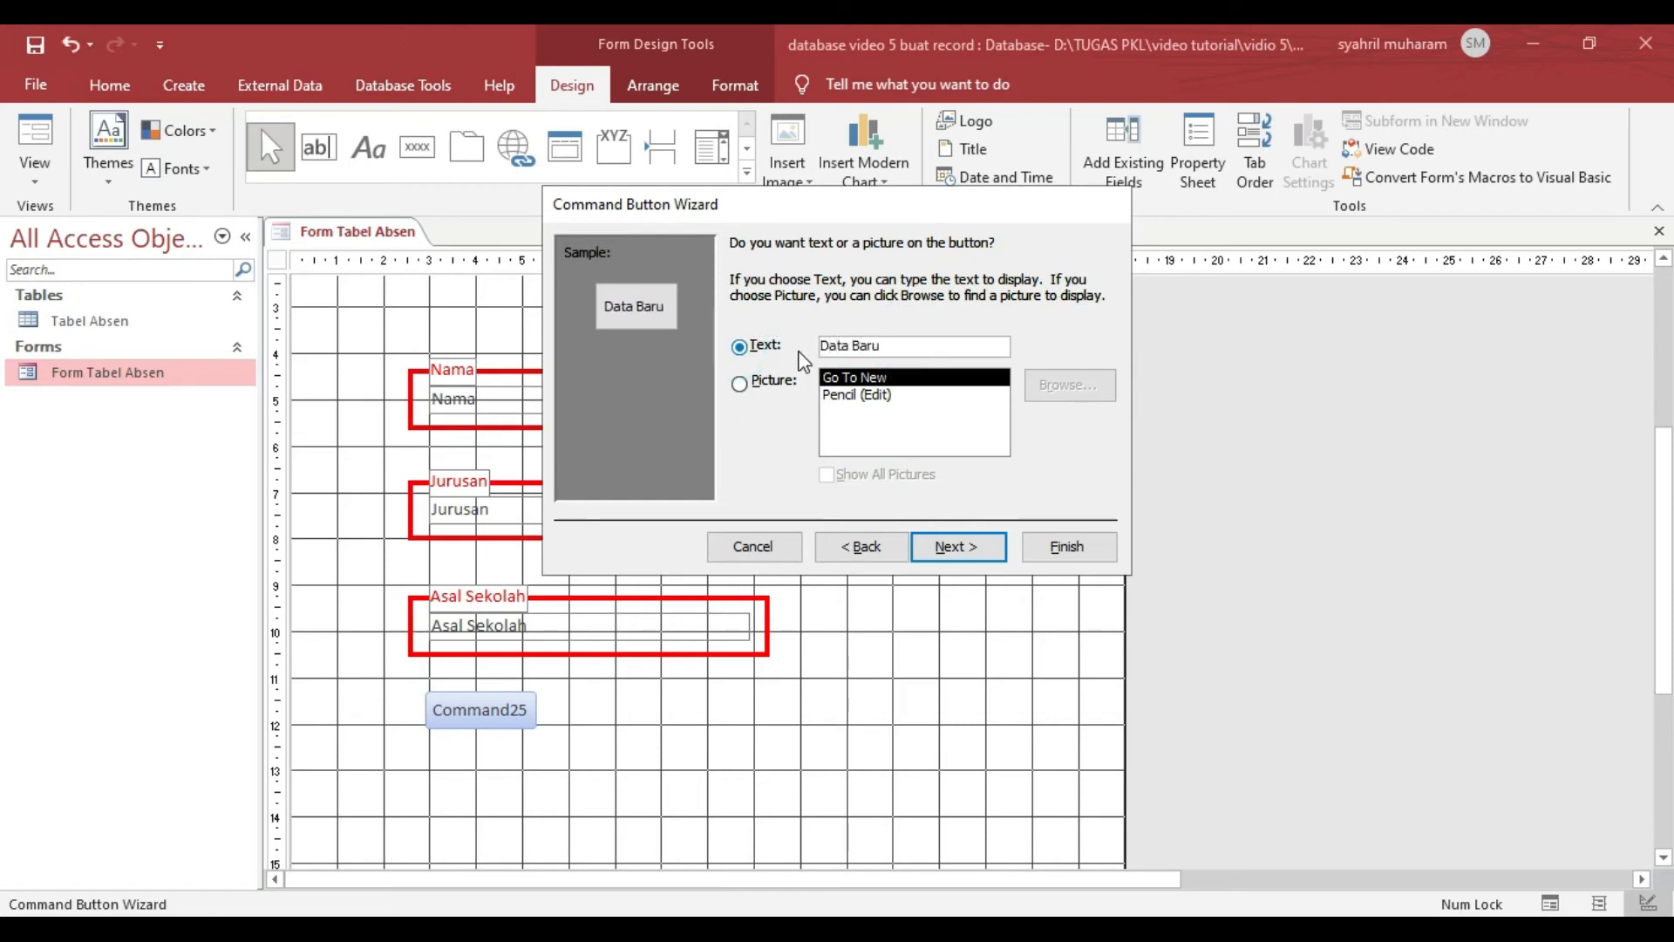
# - Finish the Data Baru button, enlarge it to about 3 by 1 grid squares and align it to the grid below Asal Sekolah
pyautogui.click(957, 547)
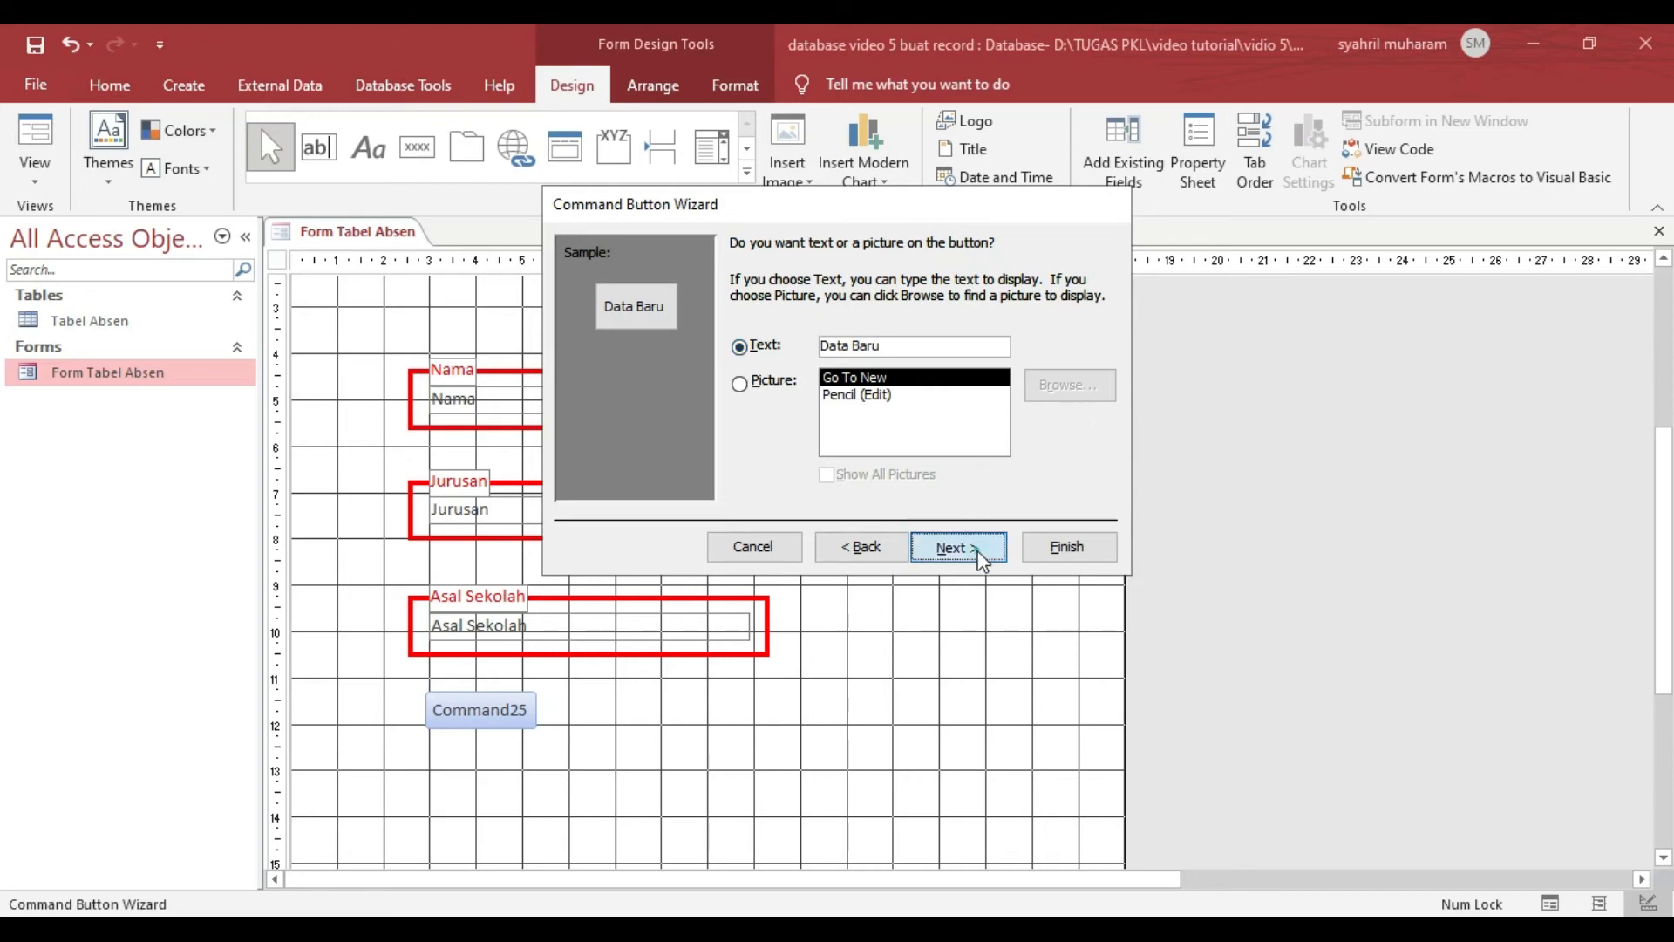
pyautogui.click(1040, 551)
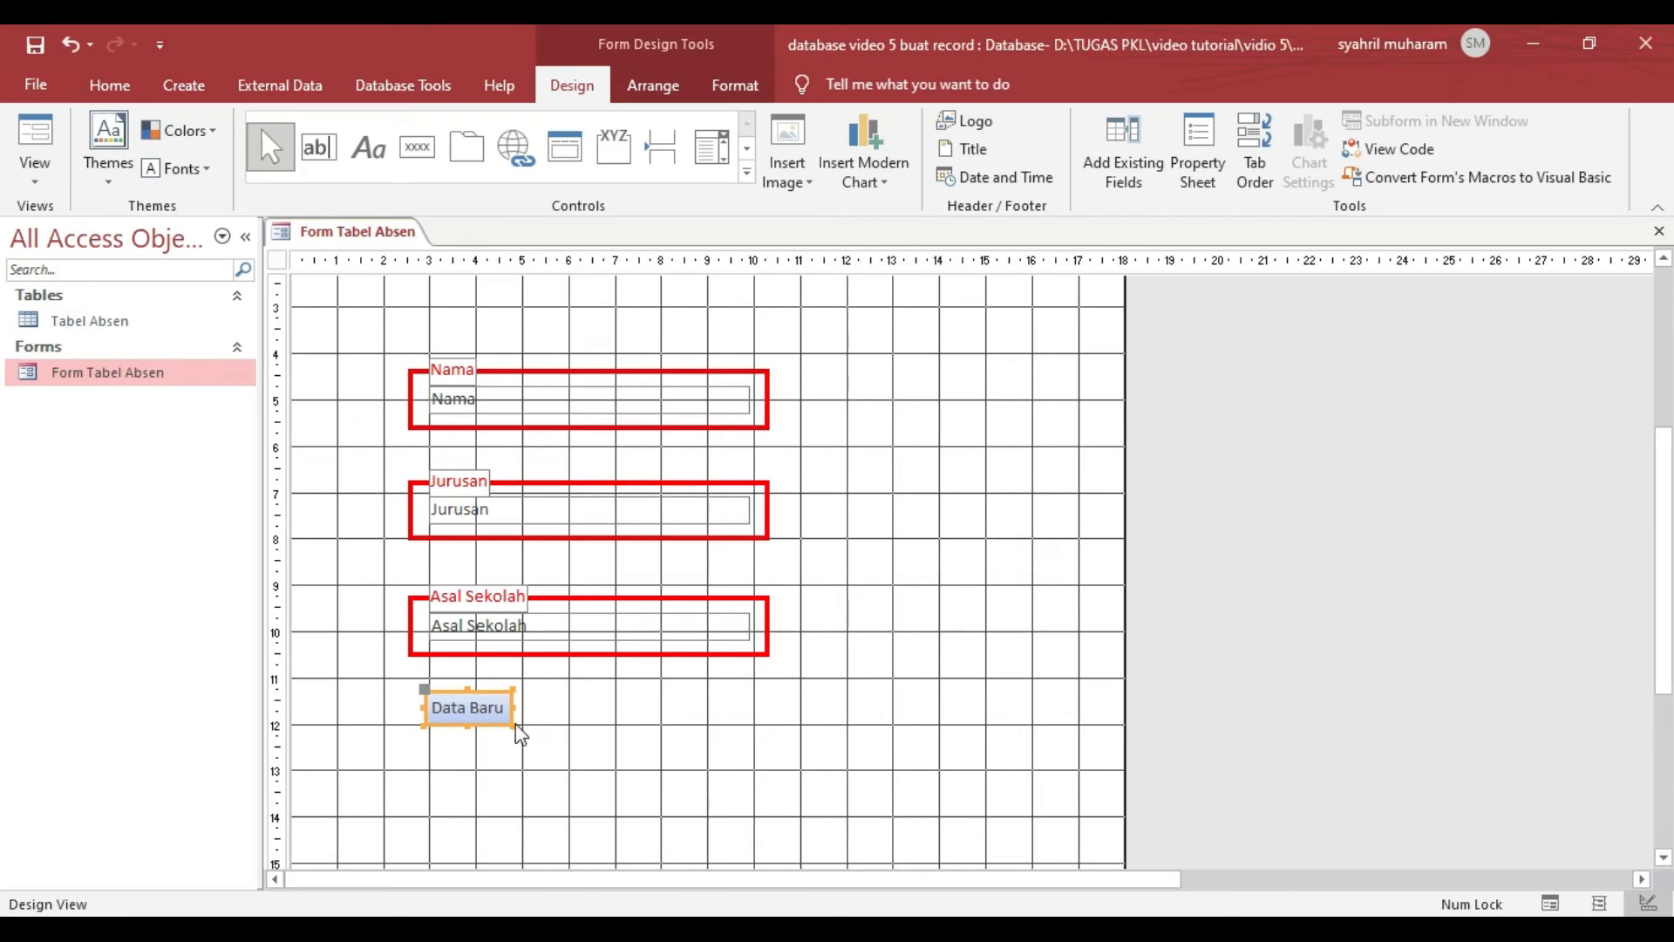
pyautogui.click(518, 722)
pyautogui.moveTo(524, 726); pyautogui.dragTo(569, 741)
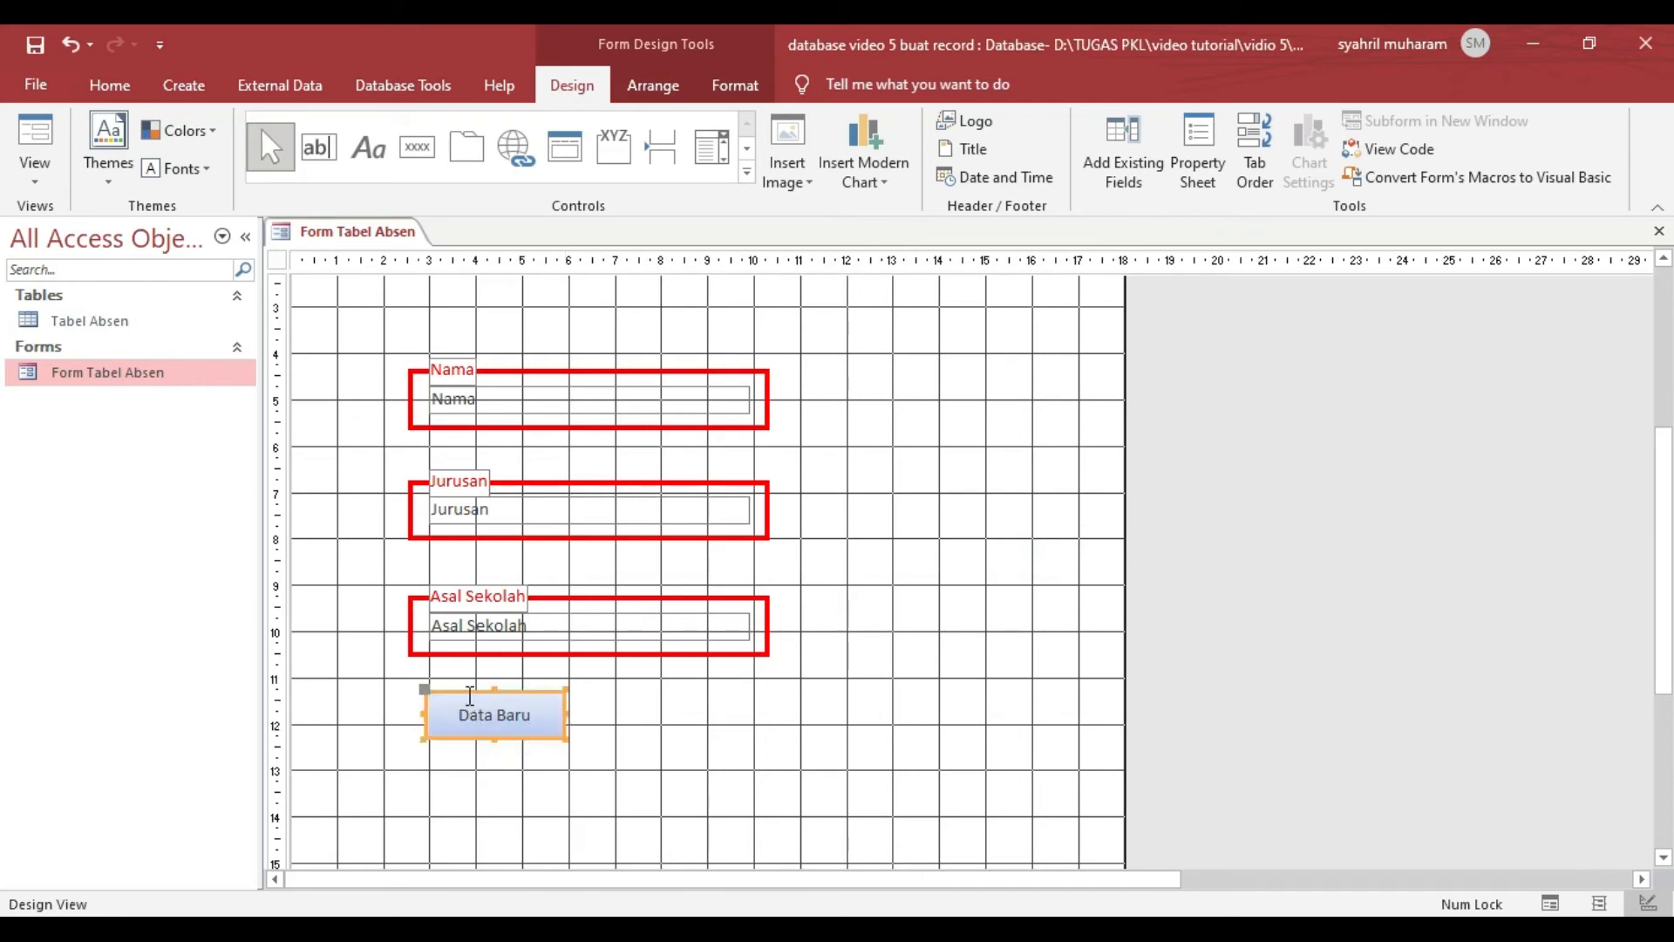
pyautogui.moveTo(470, 695)
pyautogui.mouseDown()
pyautogui.moveTo(456, 684)
pyautogui.moveTo(473, 679)
pyautogui.mouseUp()
pyautogui.click(665, 694)
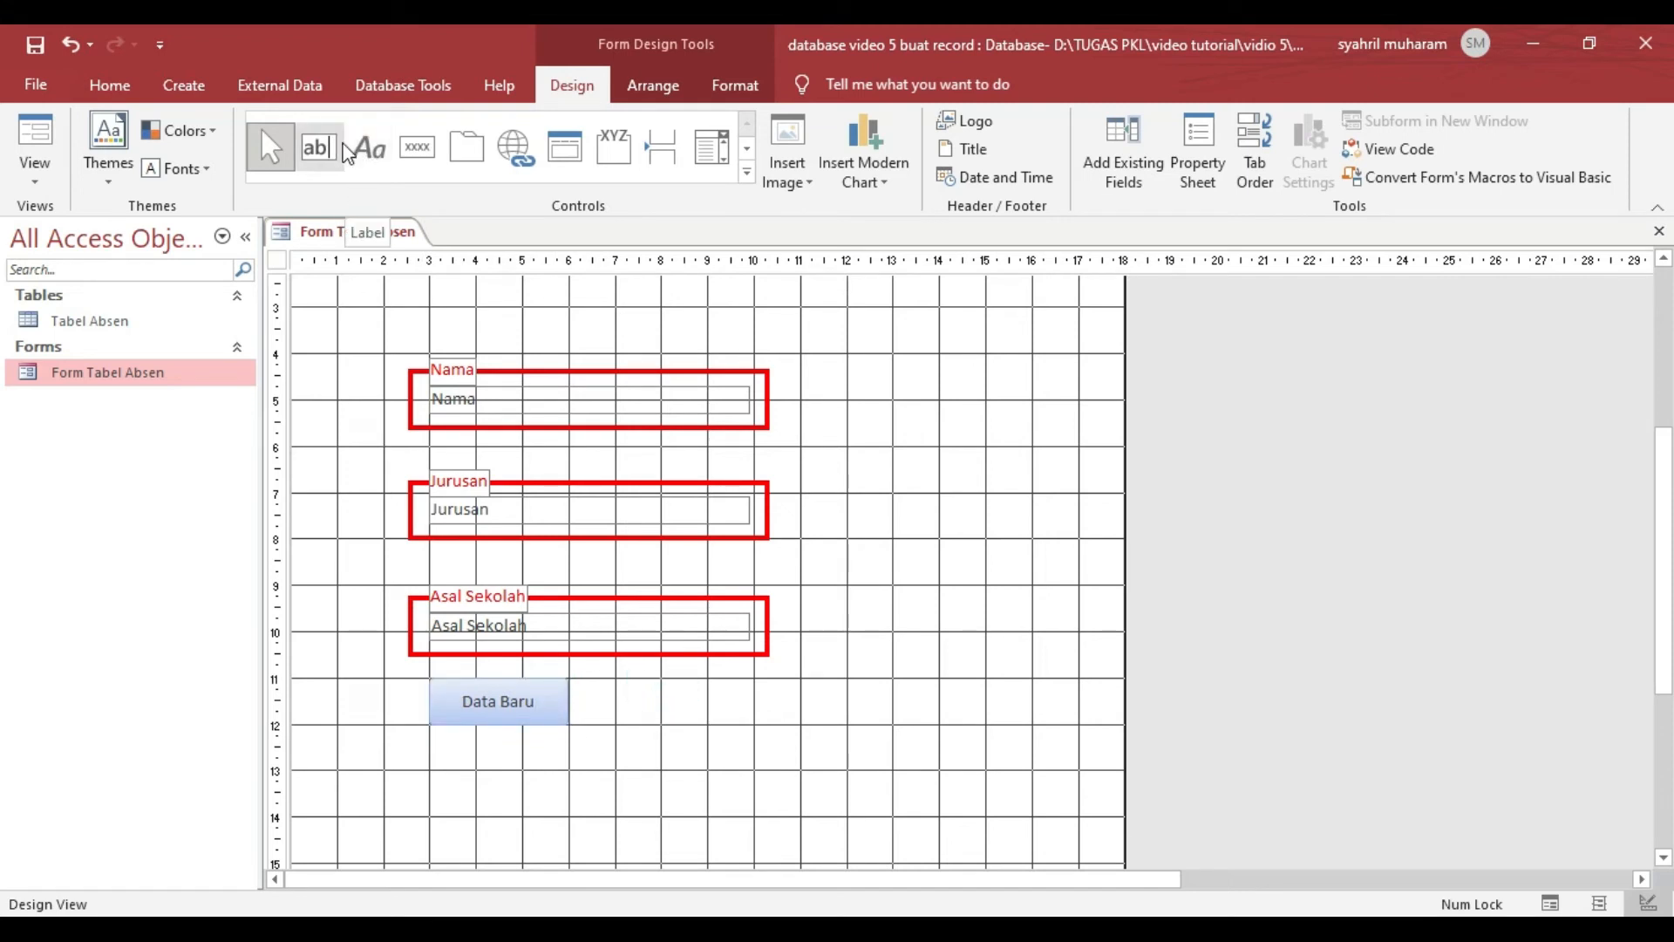
# - Draw a second command button beside Data Baru and assign it the Record Operations action Save Record
pyautogui.click(418, 147)
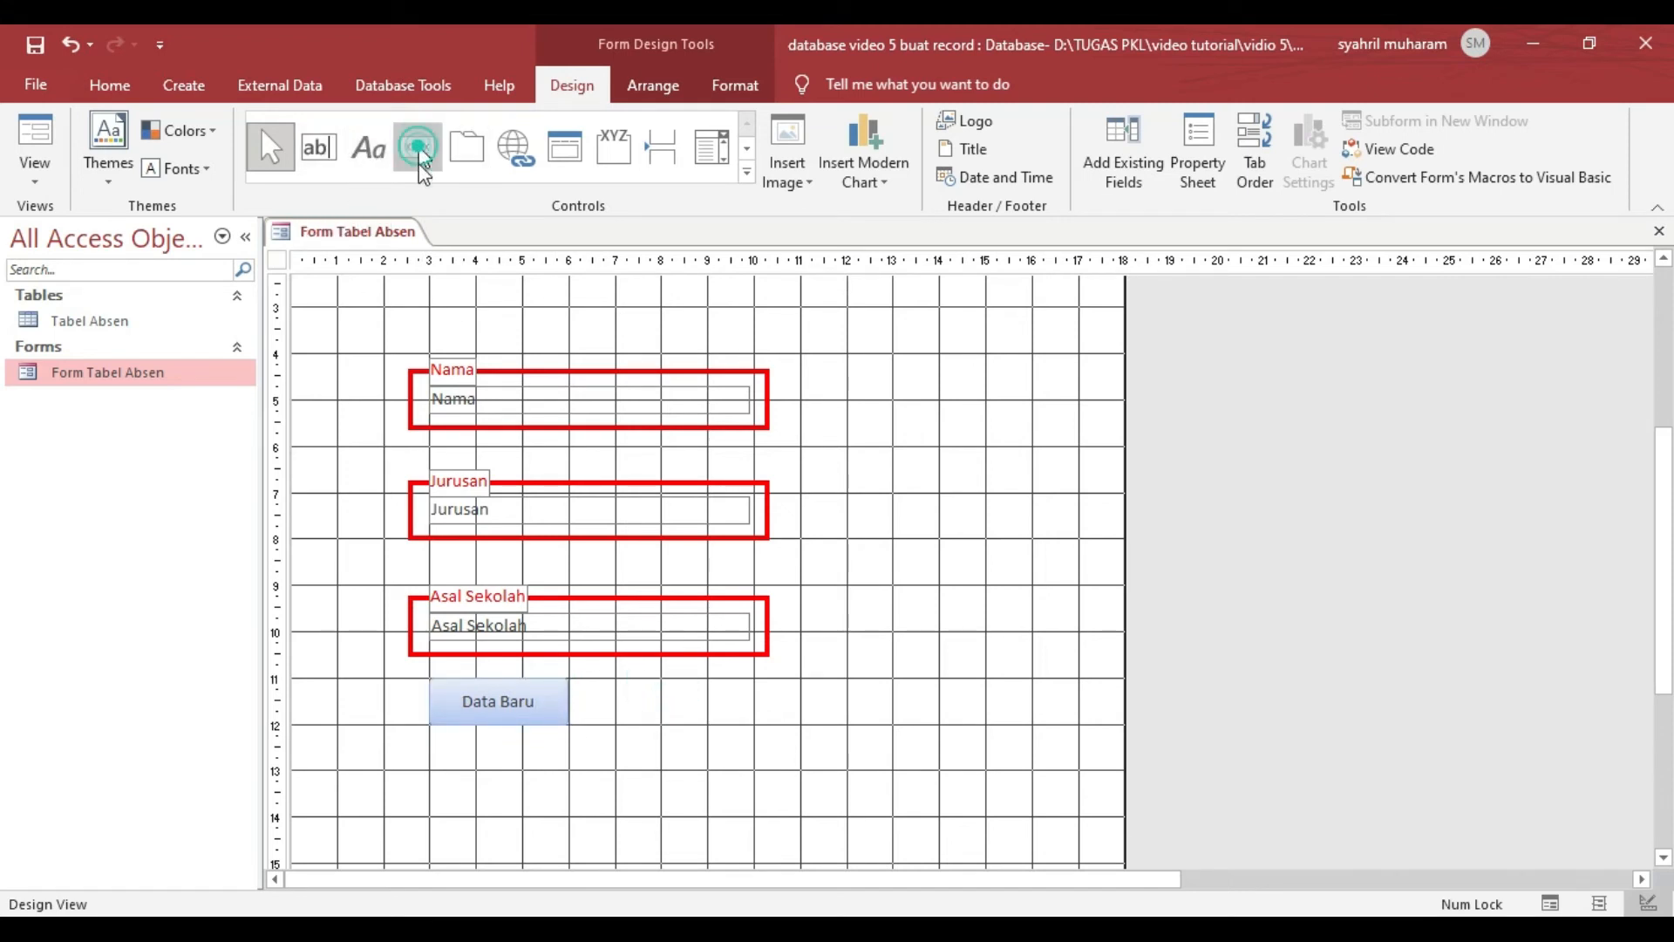
pyautogui.moveTo(616, 680); pyautogui.dragTo(754, 723)
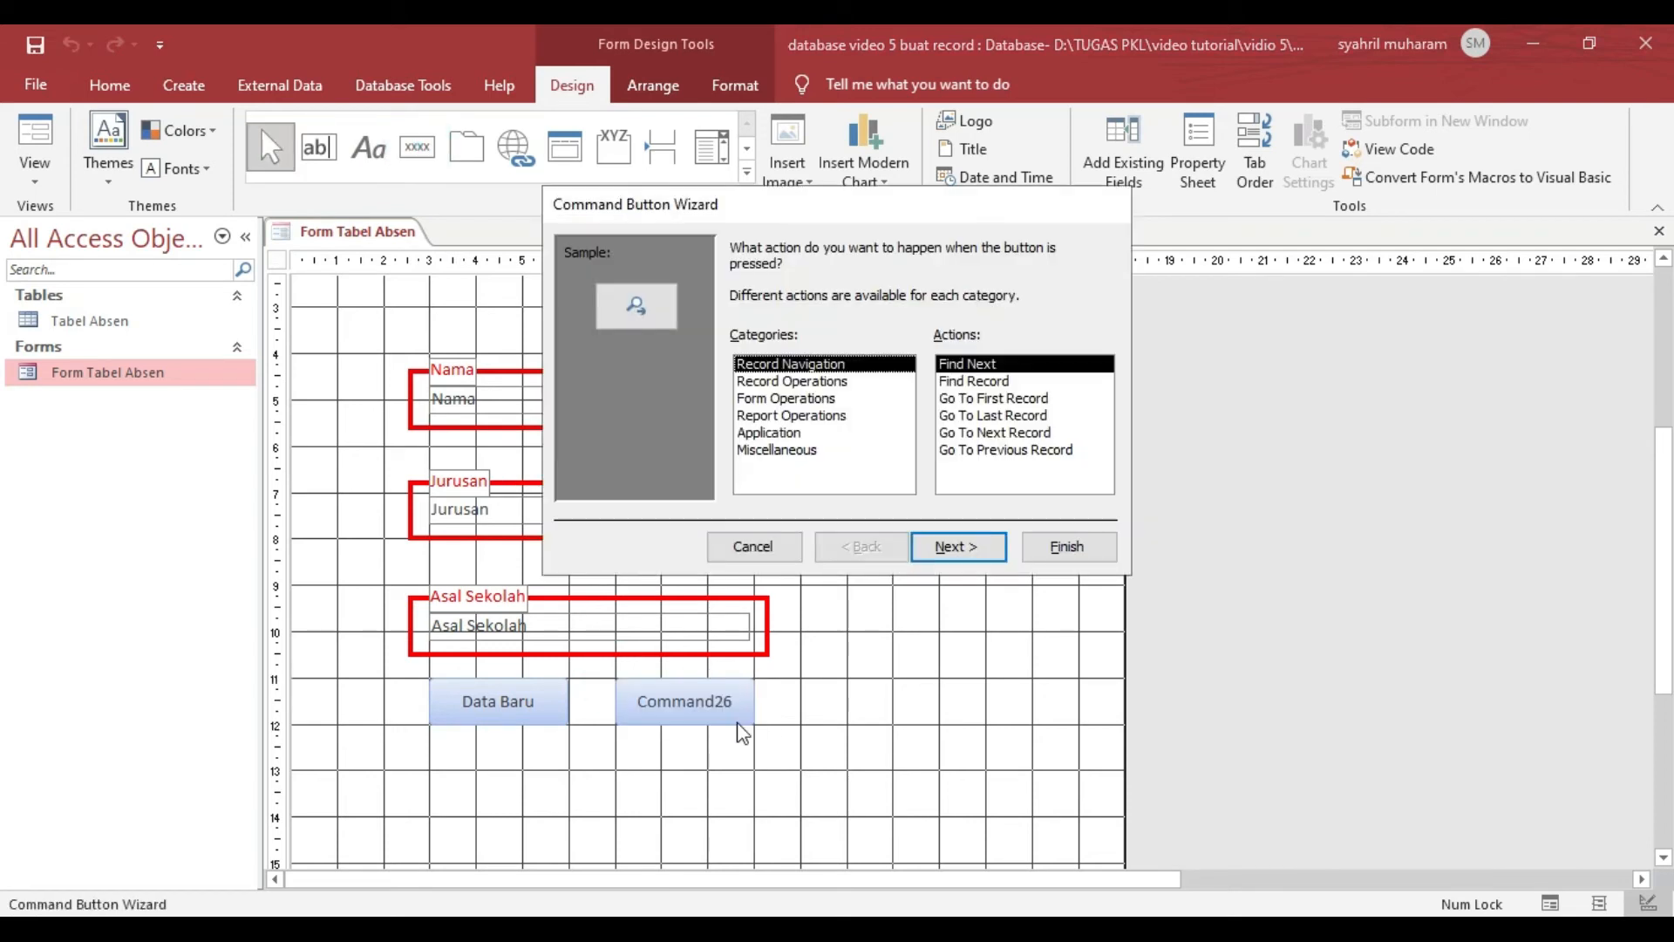
pyautogui.click(803, 379)
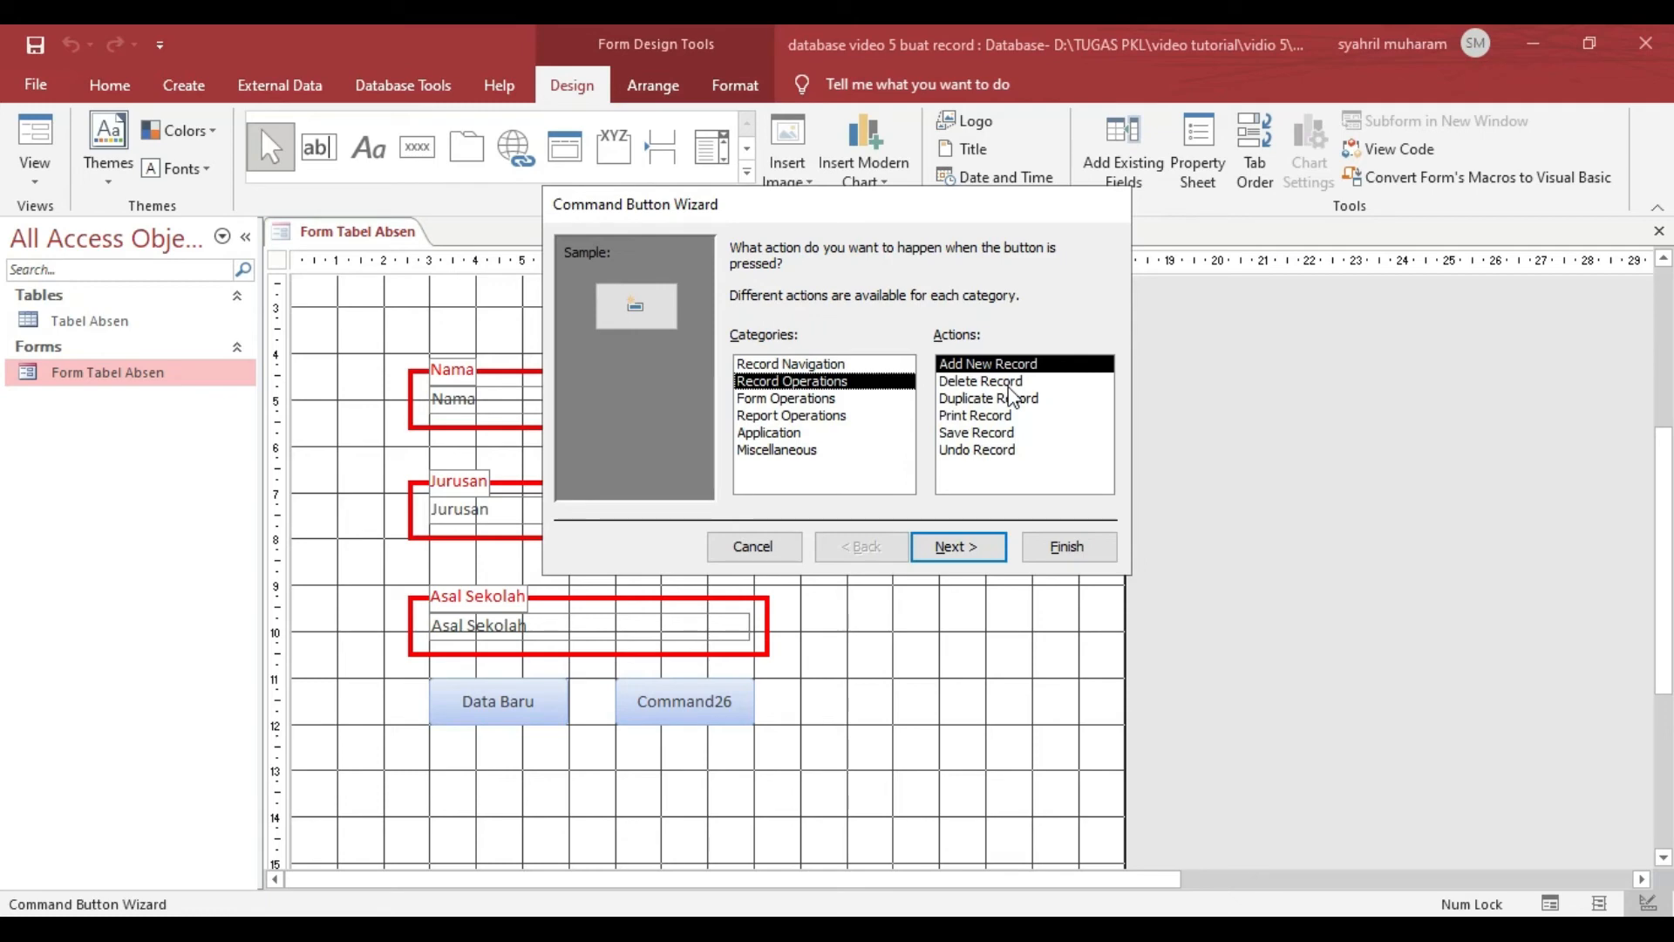
pyautogui.click(1011, 384)
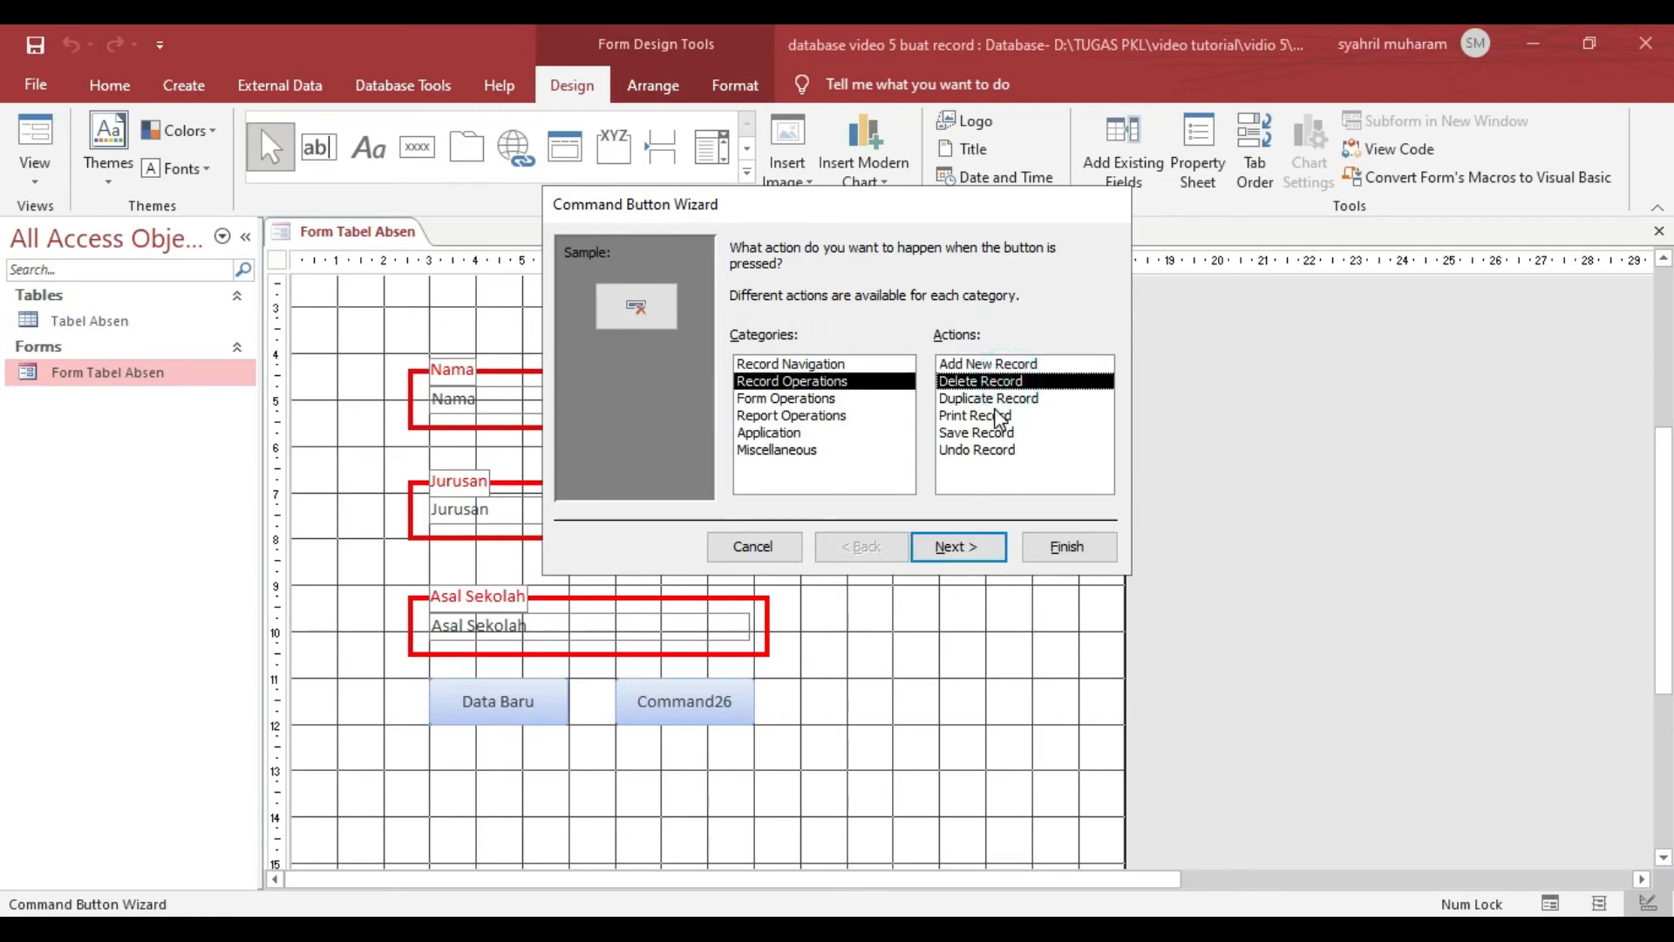
pyautogui.click(998, 433)
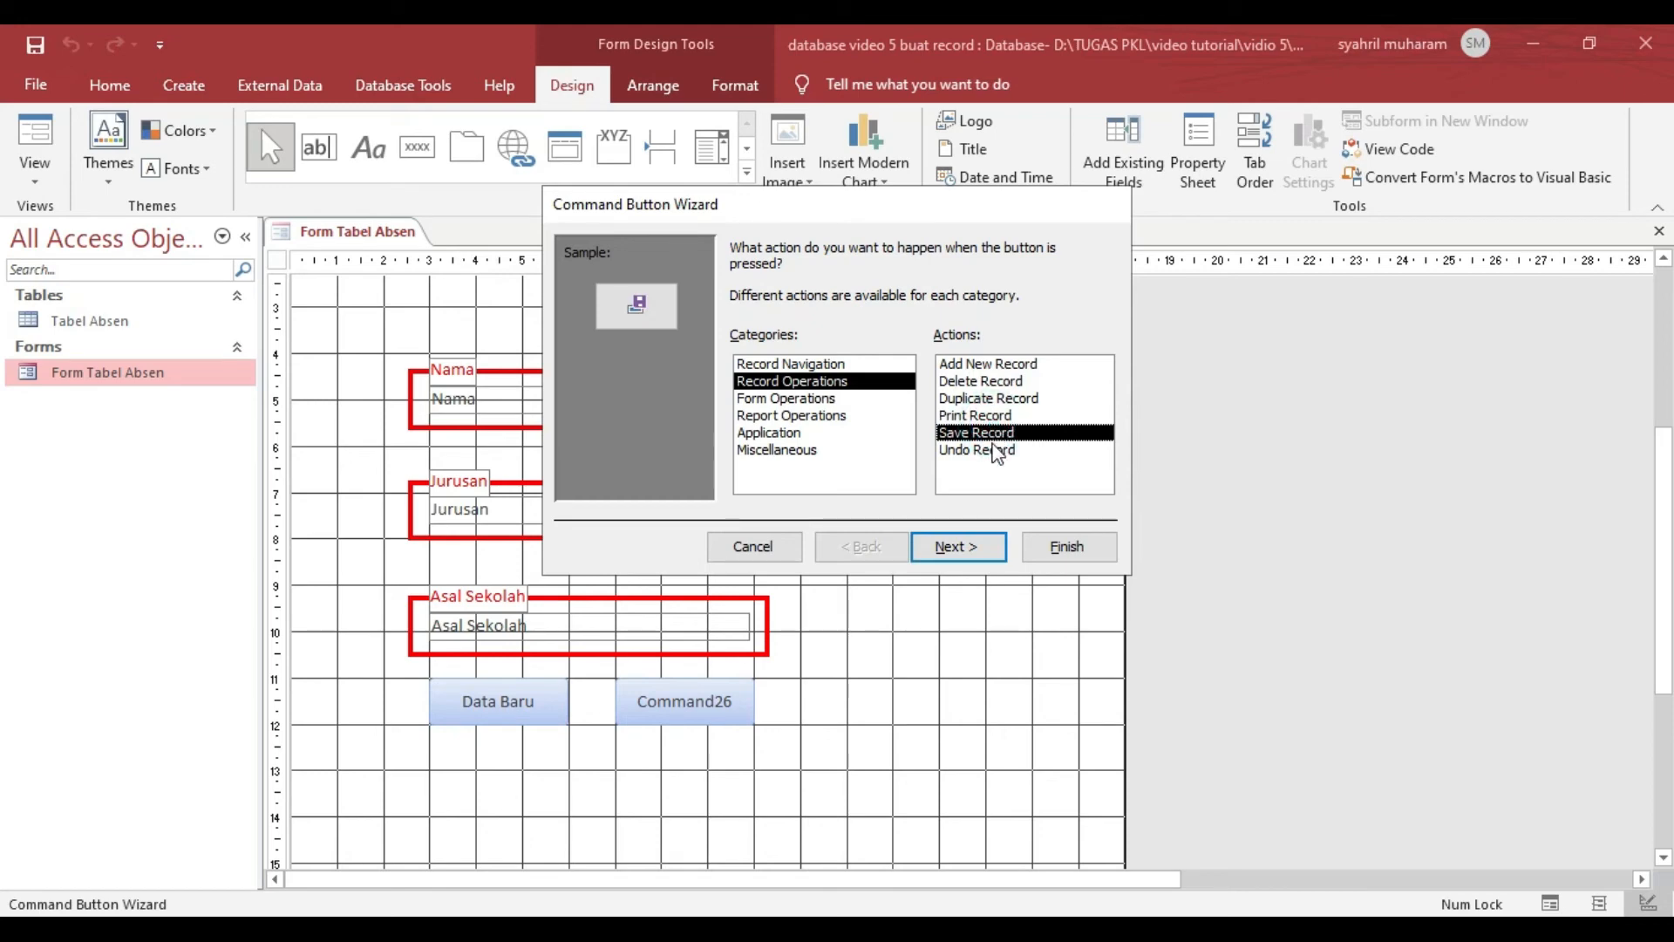
pyautogui.click(976, 548)
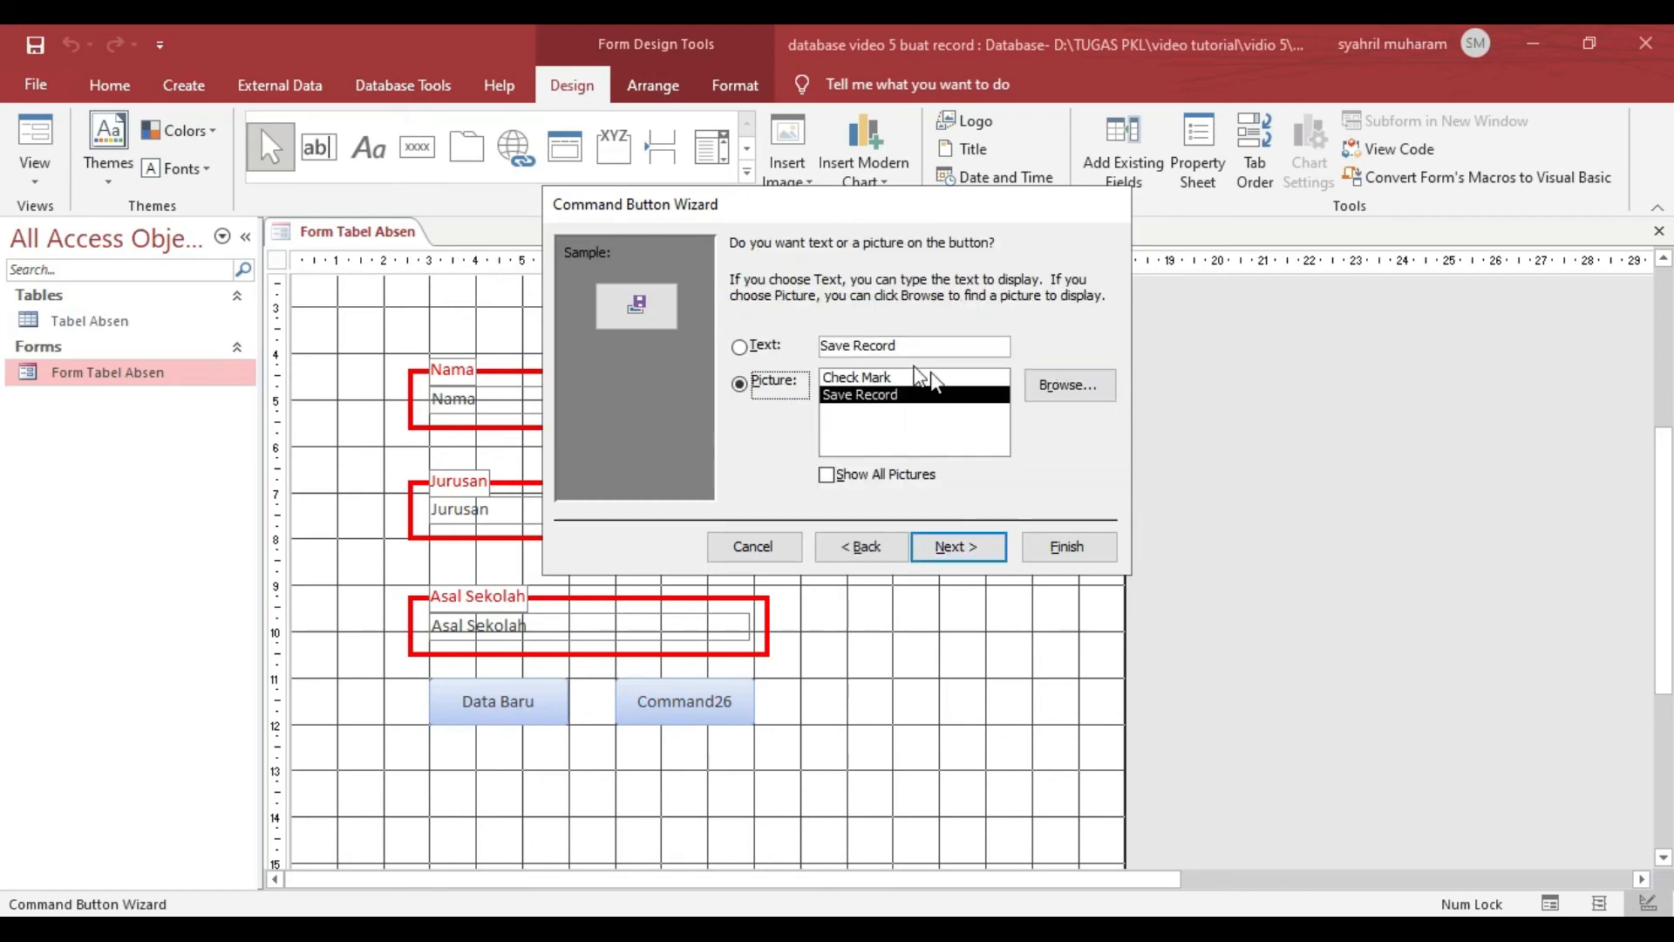
# - Give the second button the text caption "Kirim", finish it and enlarge it to match the Data Baru button
pyautogui.click(741, 348)
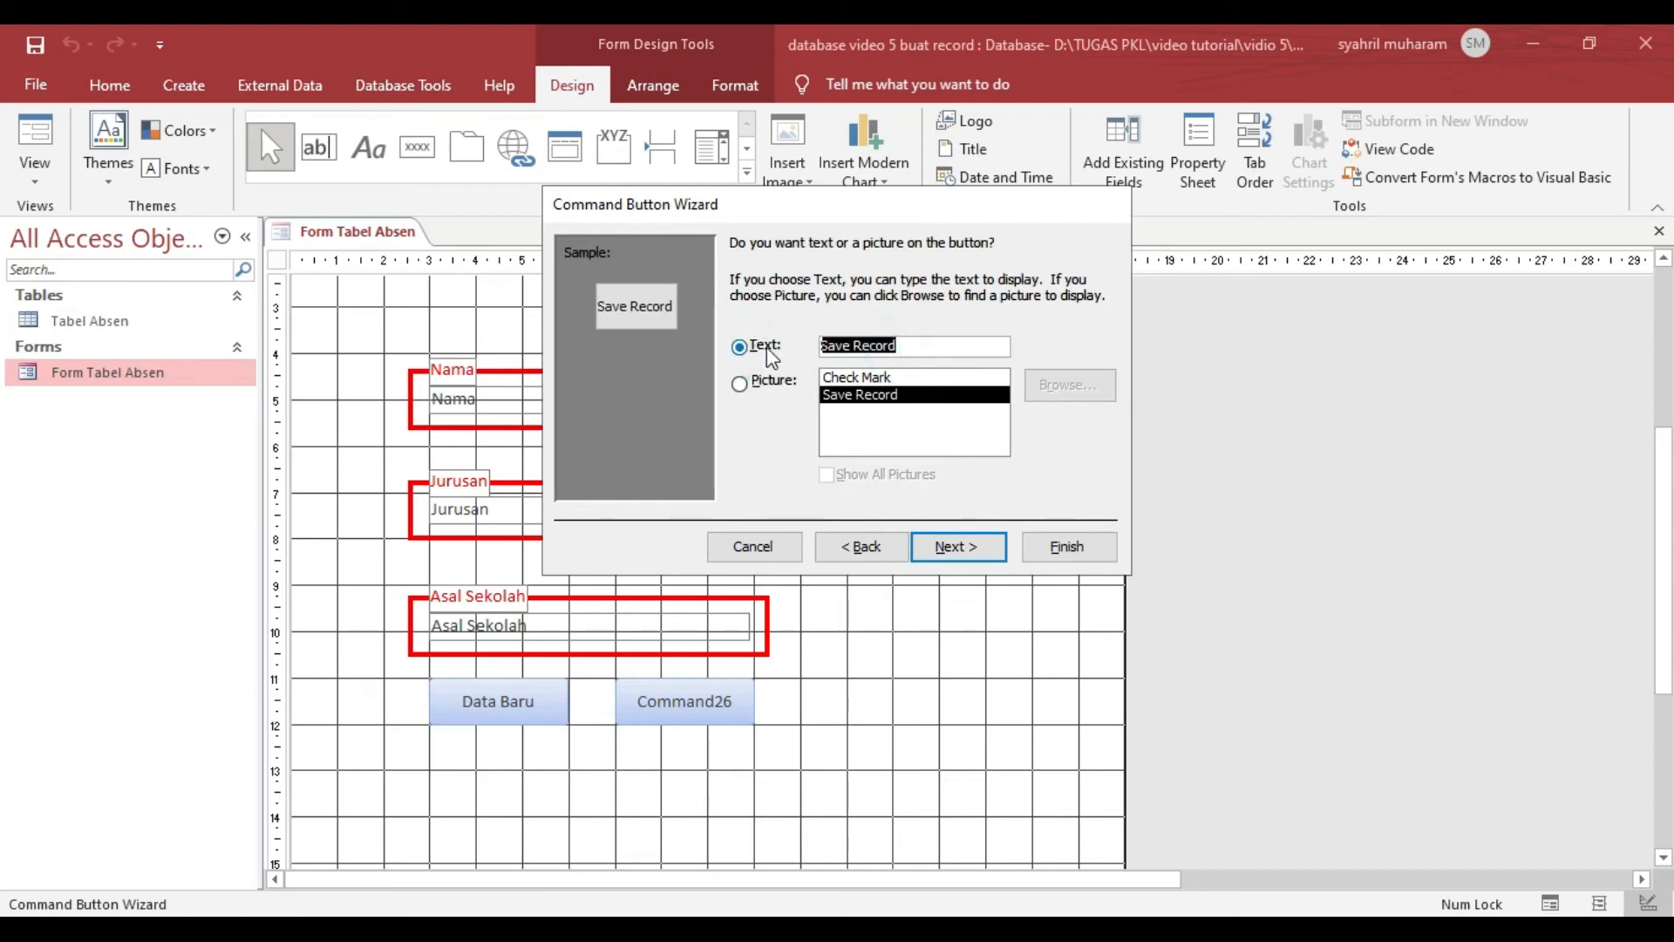
pyautogui.write('Kirim')
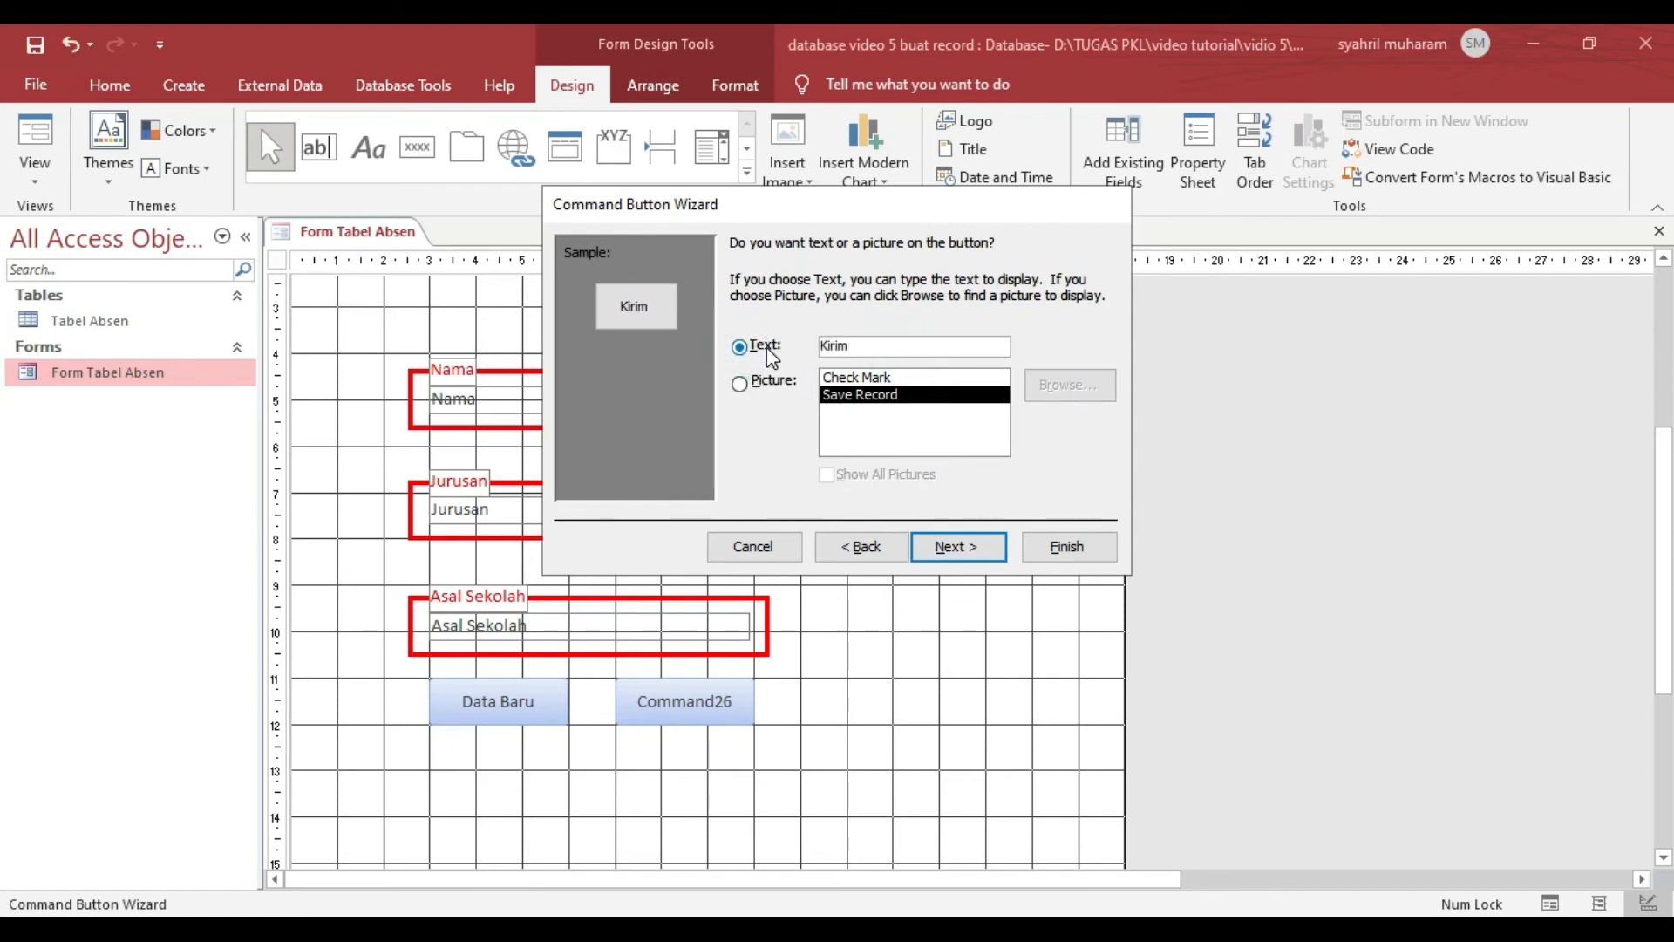
pyautogui.click(972, 550)
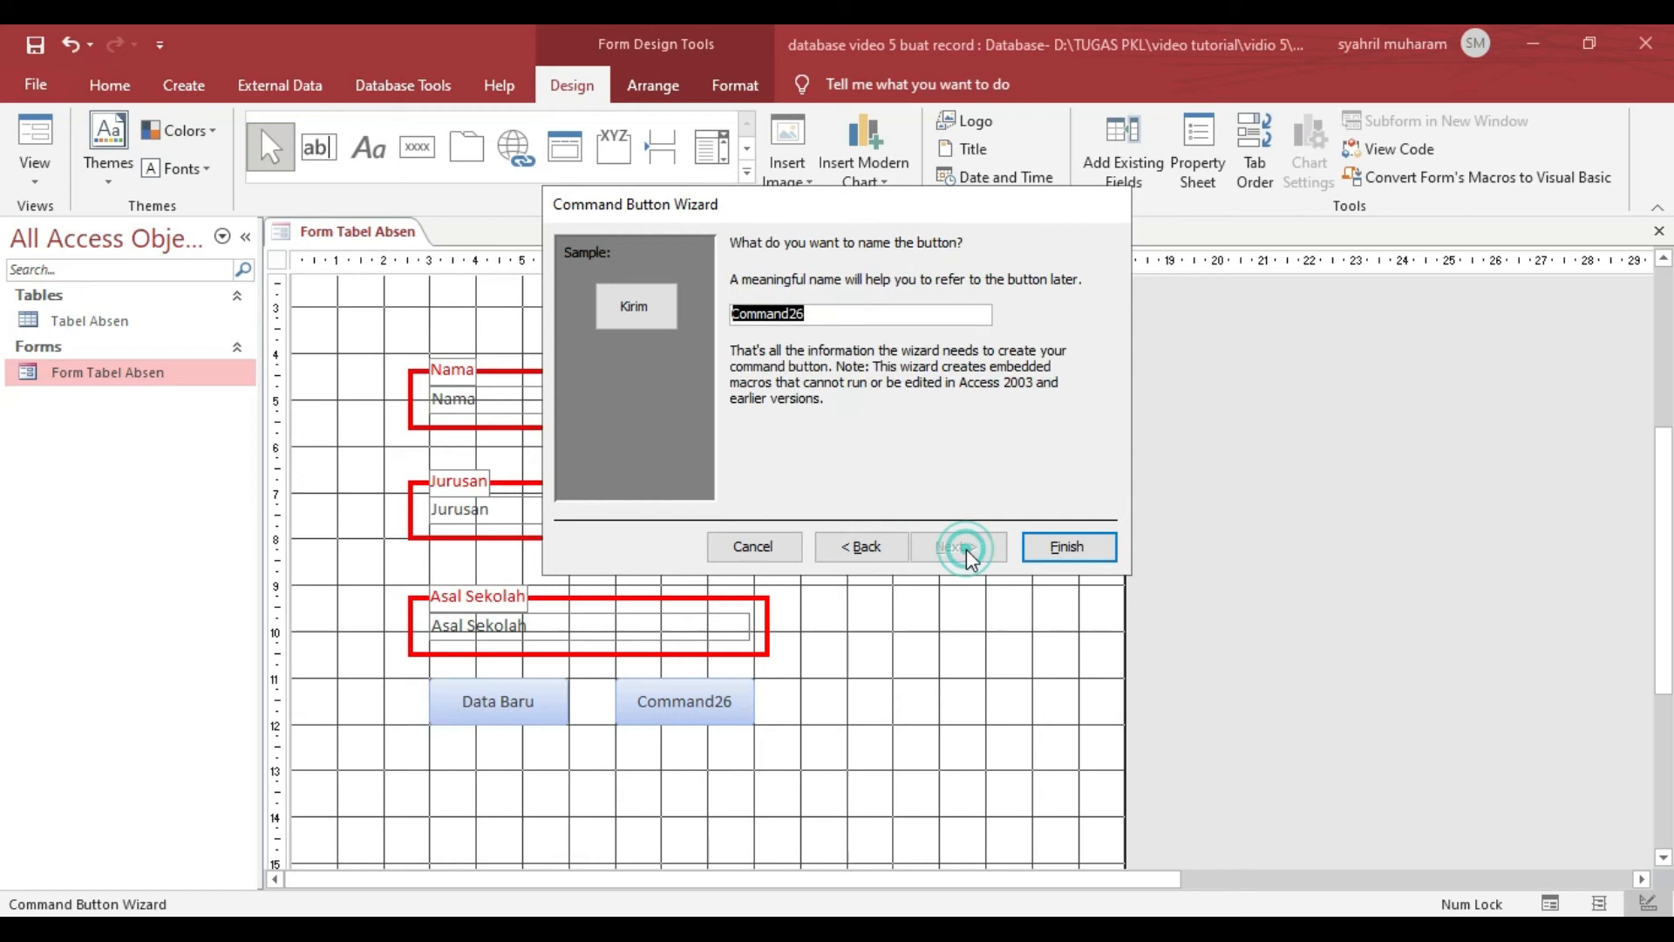
pyautogui.click(1066, 544)
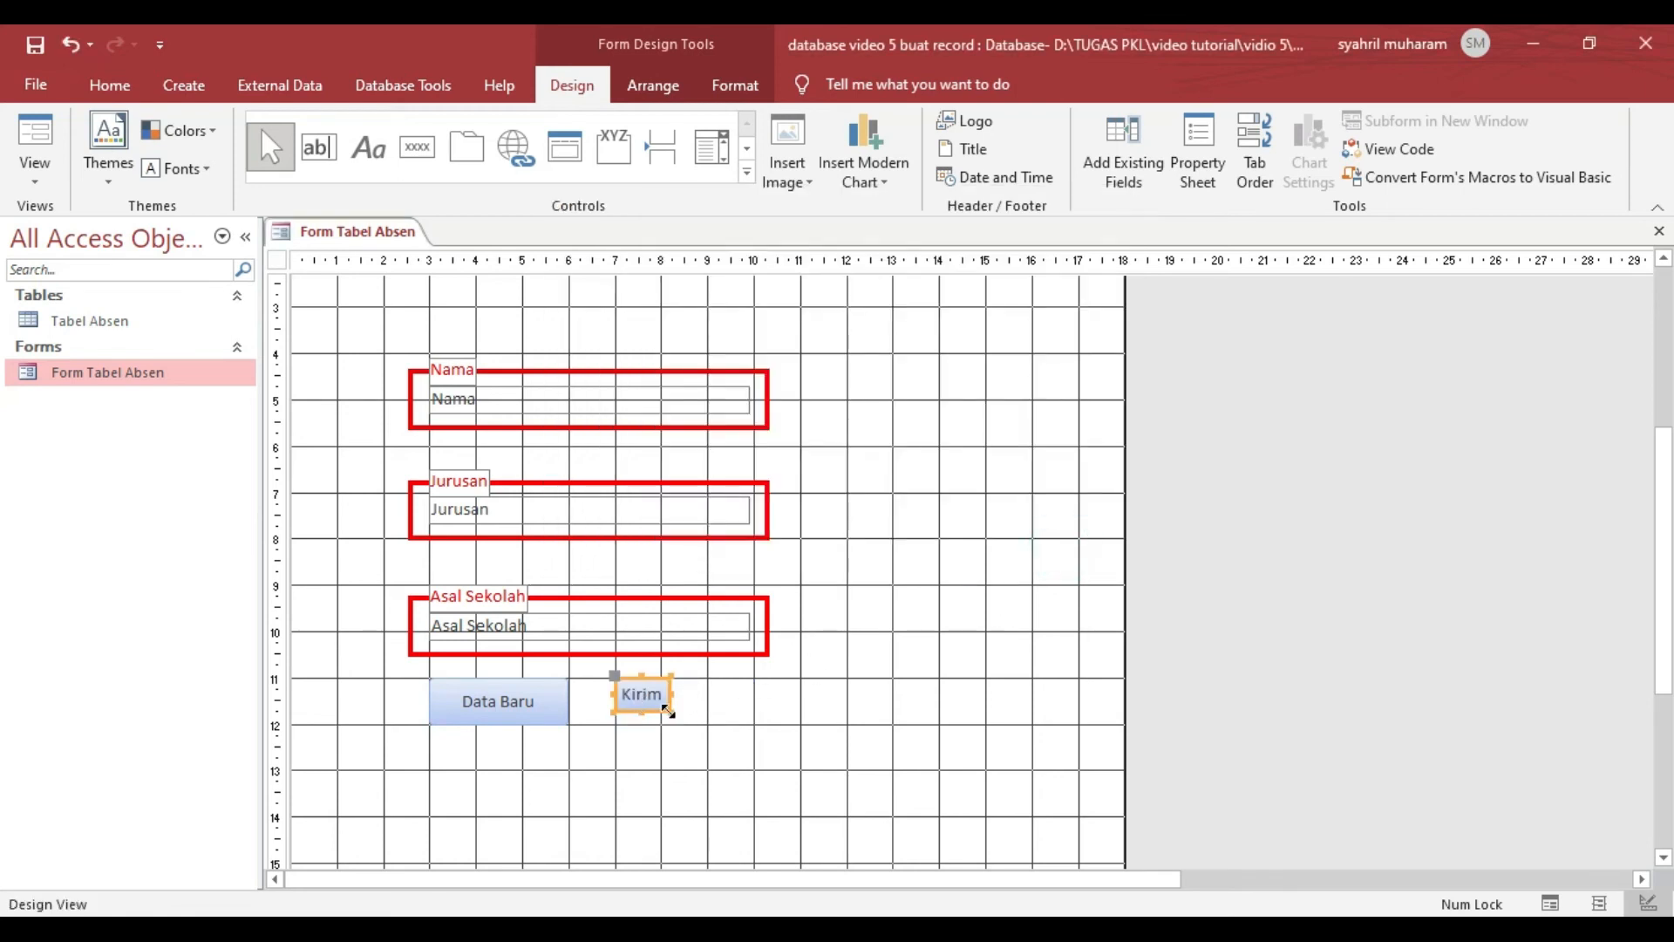
pyautogui.moveTo(668, 711); pyautogui.dragTo(756, 725)
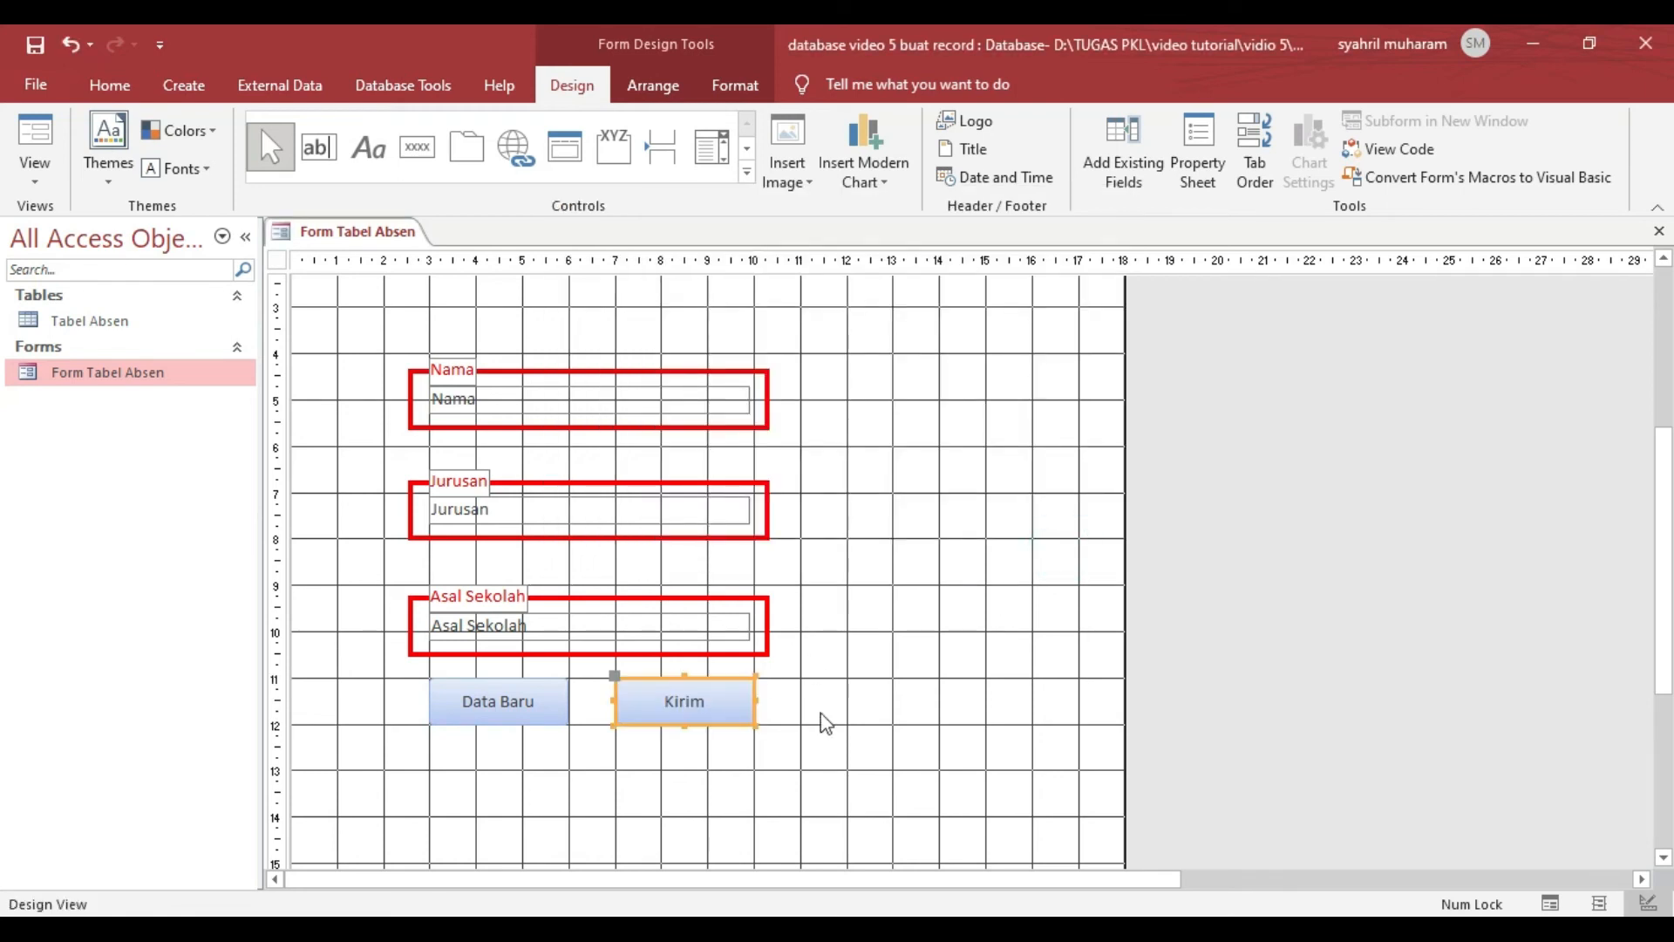
# - Select the Data Baru and Kirim buttons together and shift both slightly left under the Asal Sekolah box
pyautogui.click(1331, 706)
pyautogui.click(530, 704)
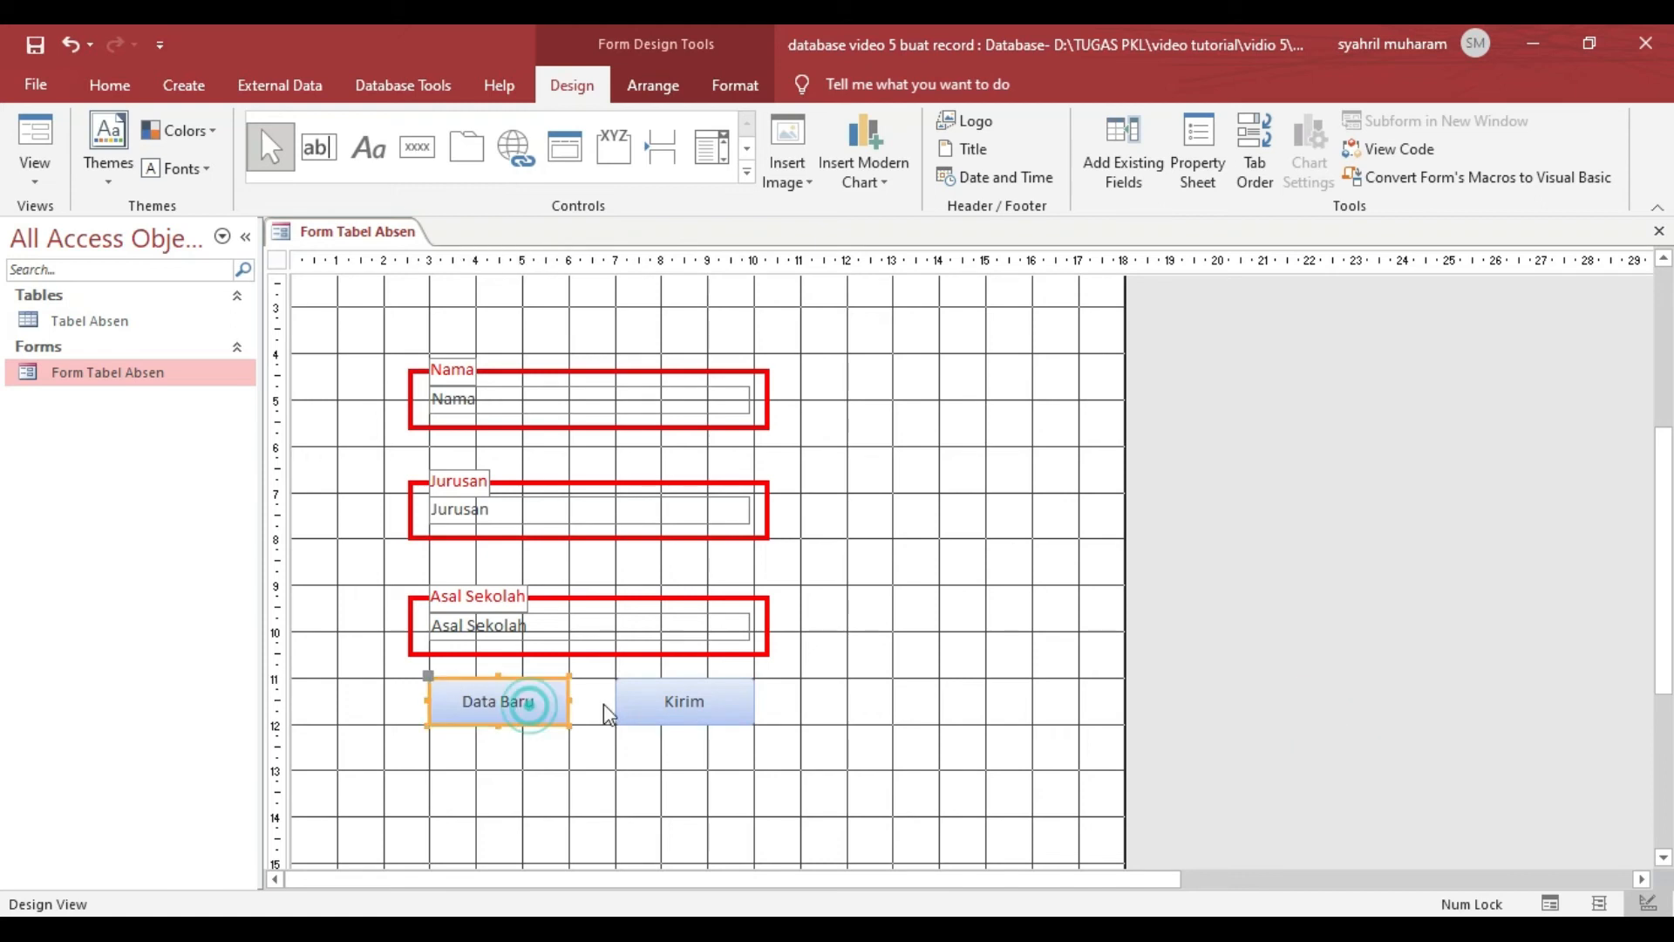
pyautogui.keyDown('shift'); pyautogui.click(680, 698); pyautogui.keyUp('shift')
pyautogui.moveTo(538, 694); pyautogui.dragTo(534, 695)
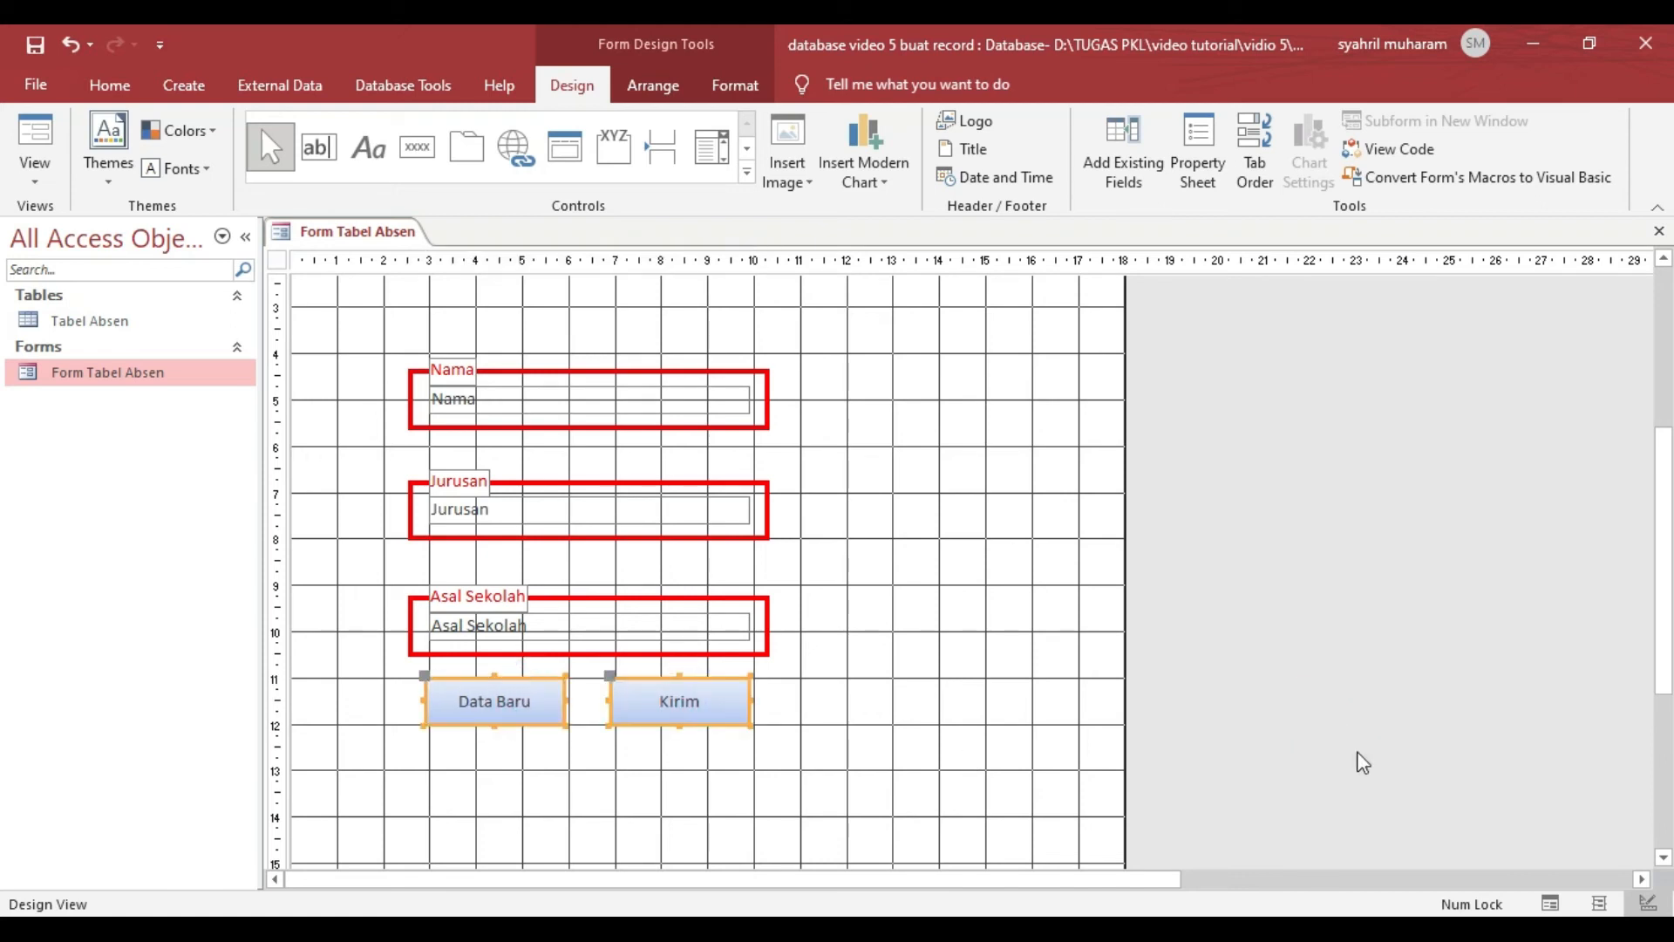
pyautogui.click(1363, 763)
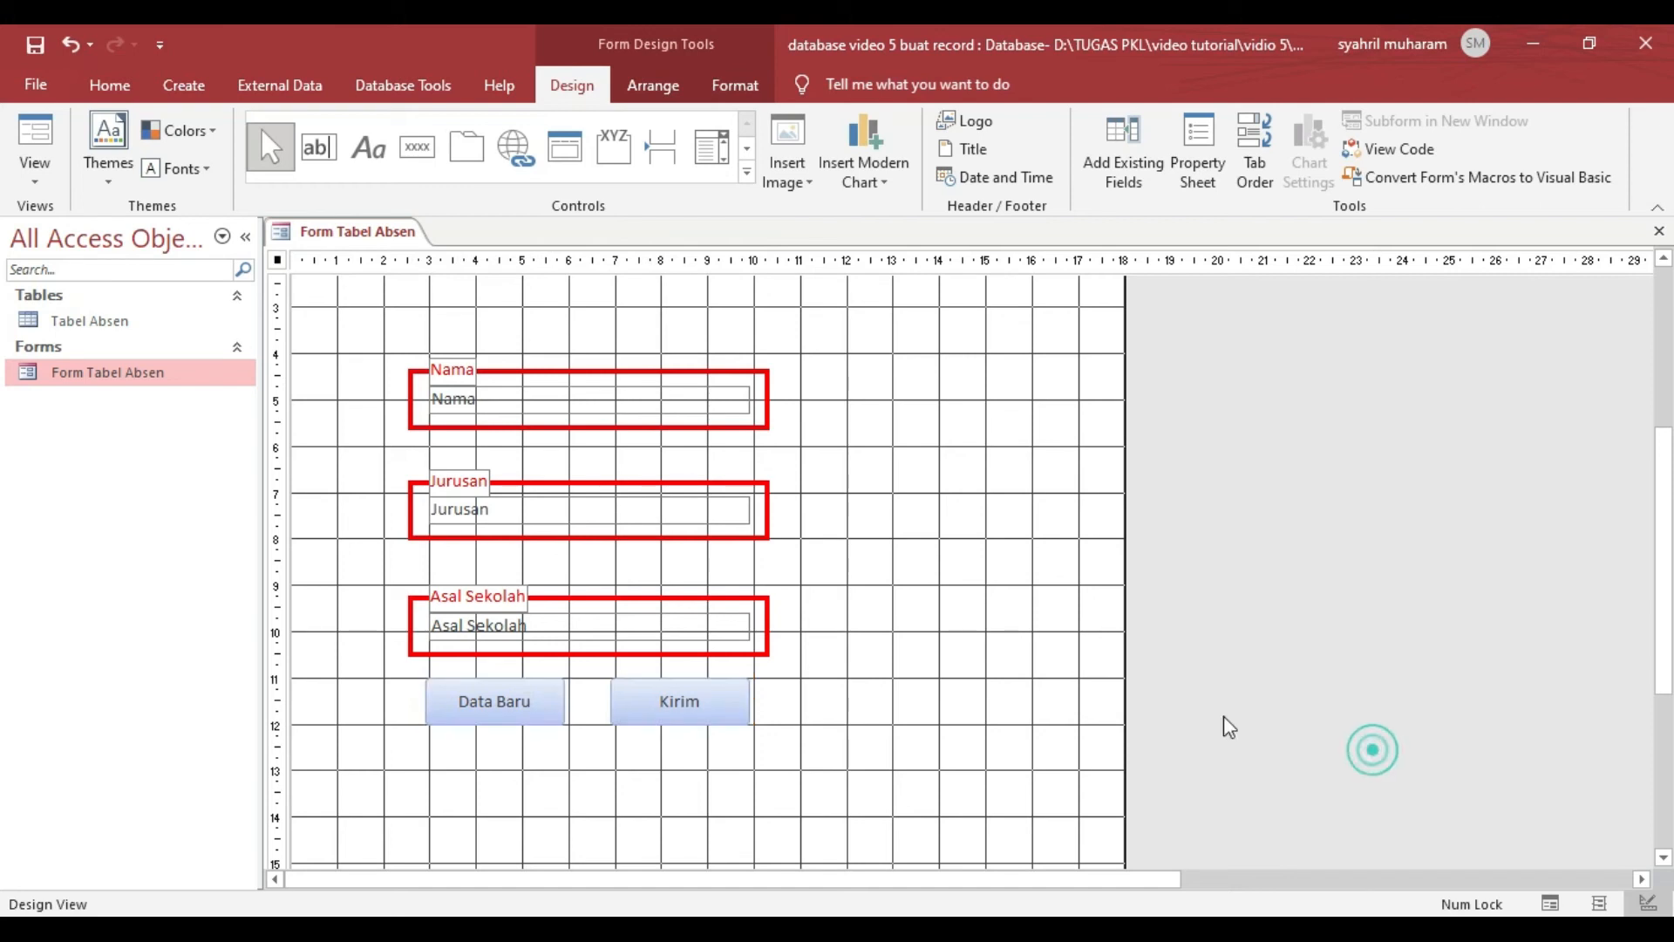
# - In Form View, enter a record with a student's full name, Jurusan Multimedia and Asal Sekolah SMKN 34 Jakarta, and submit it with Kirim
pyautogui.click(33, 183)
pyautogui.click(79, 224)
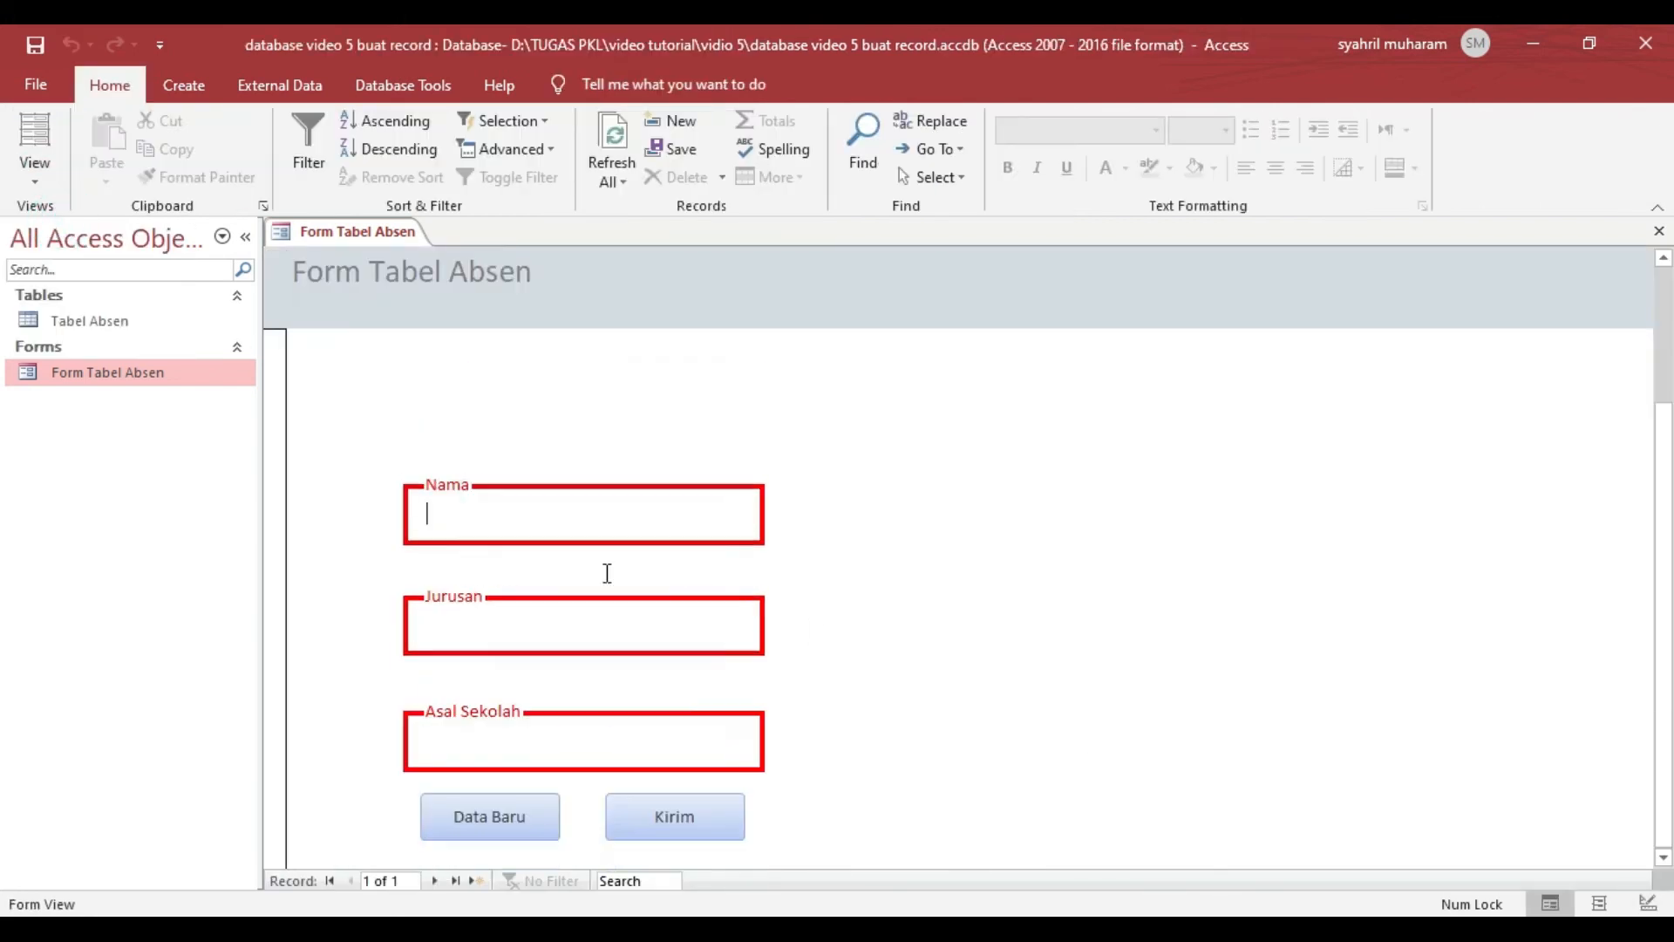
pyautogui.scroll(-3, 606, 573)
pyautogui.scroll(3, 577, 615)
pyautogui.scroll(-3, 546, 620)
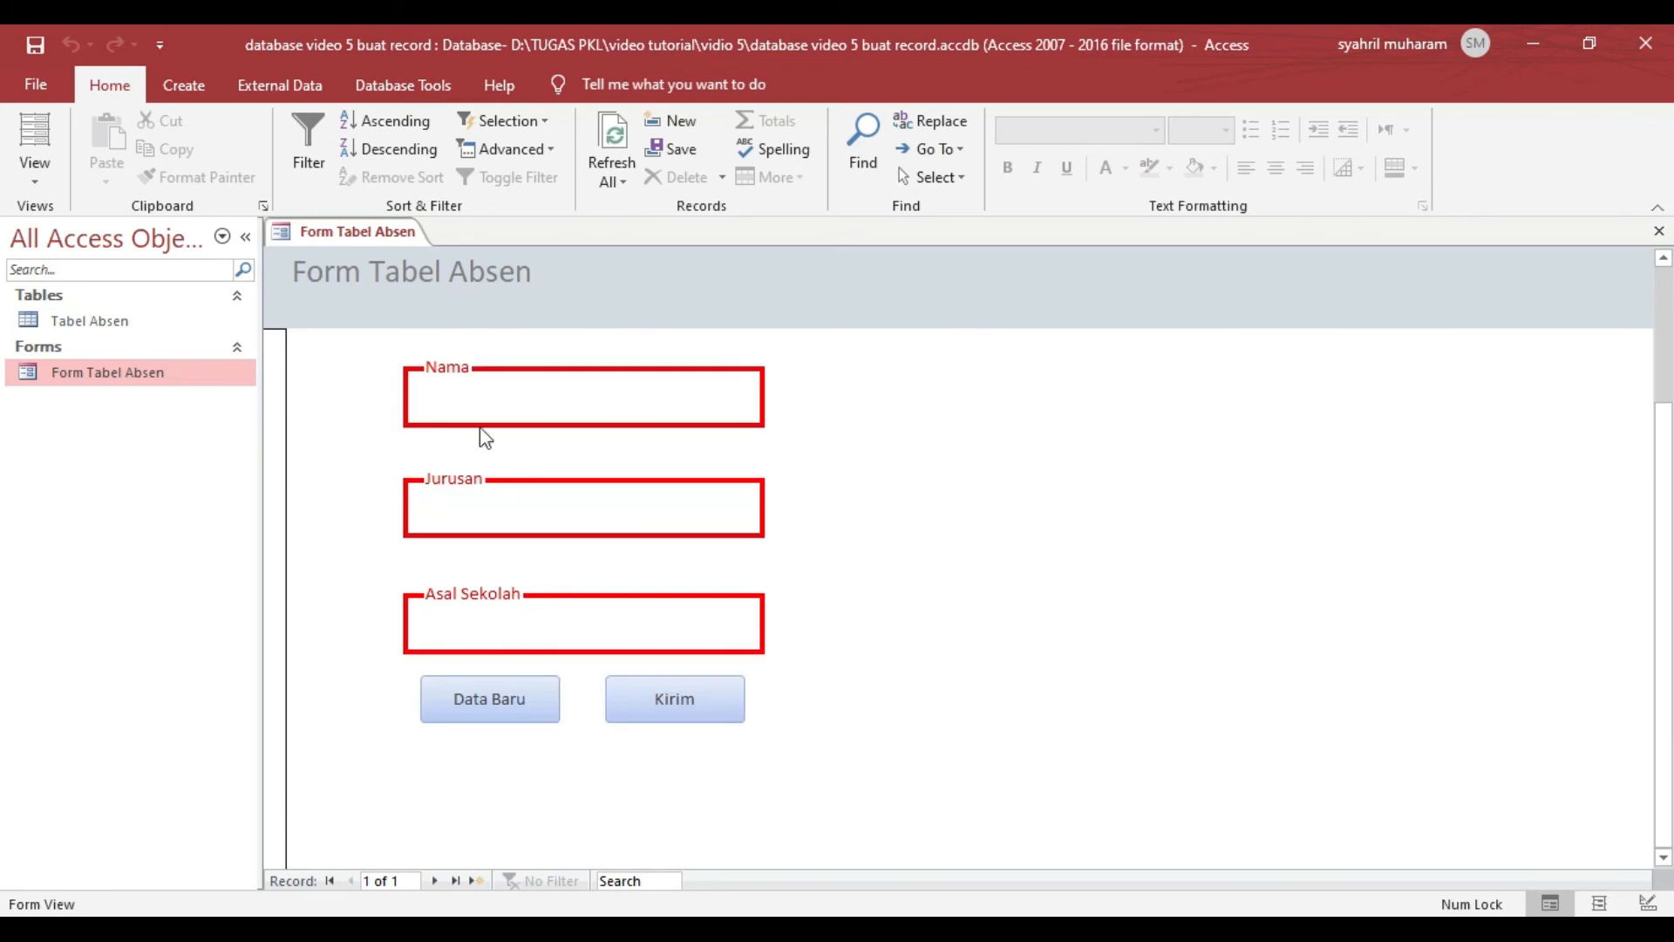
pyautogui.click(471, 393)
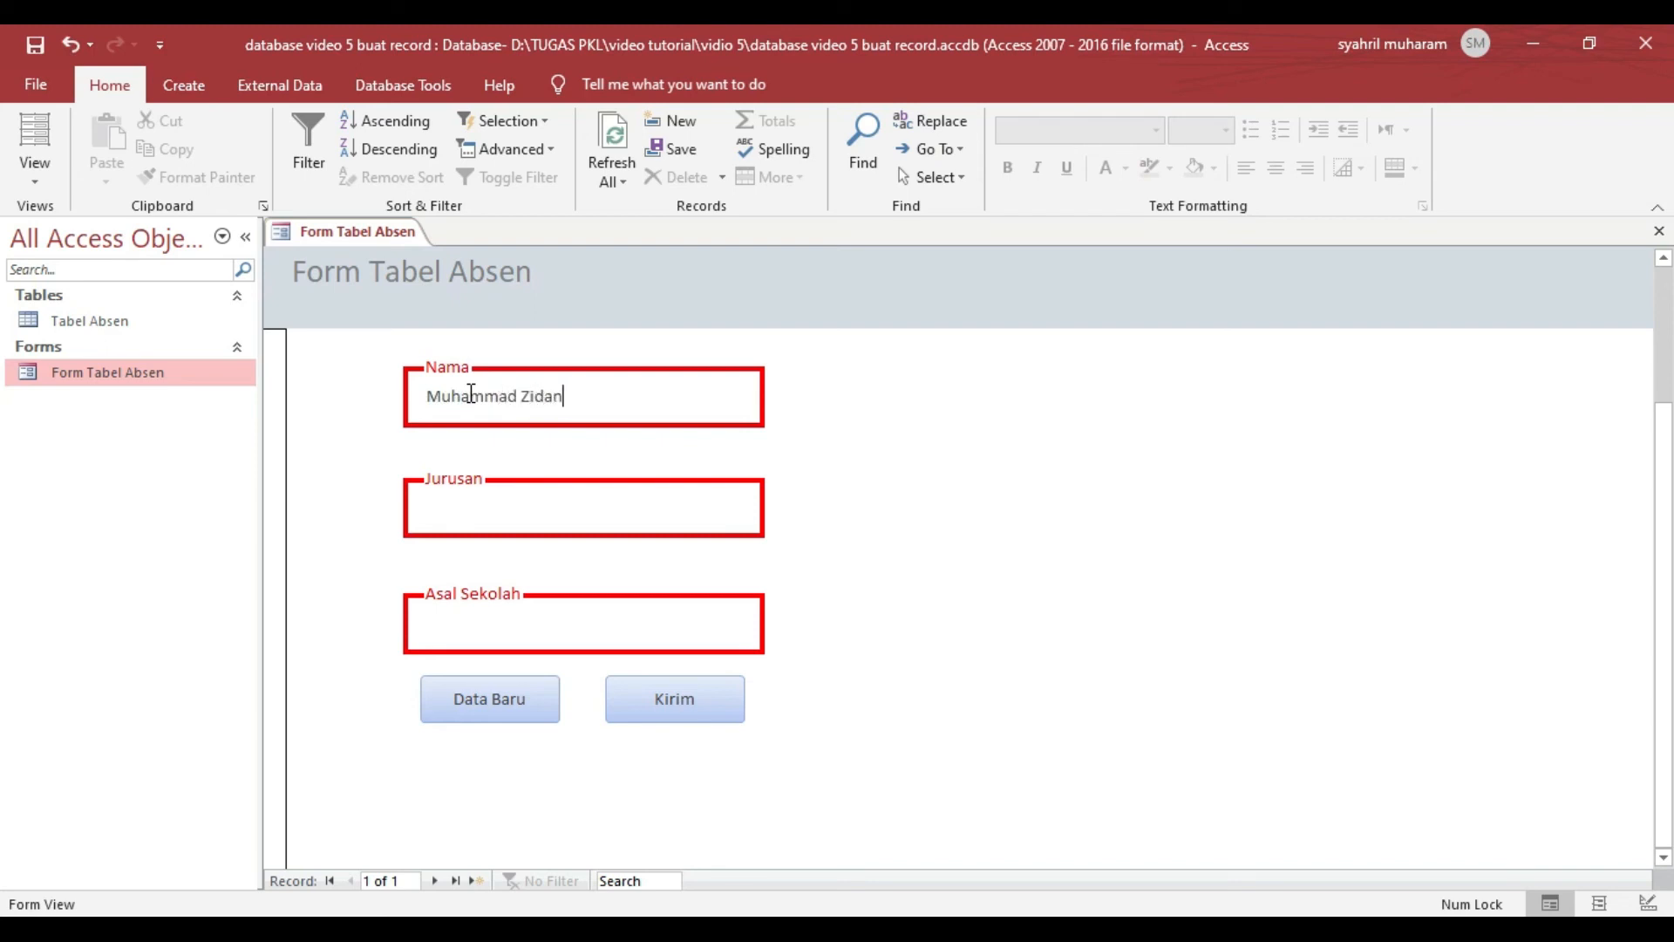
pyautogui.click(449, 511)
pyautogui.write('Multimedia')
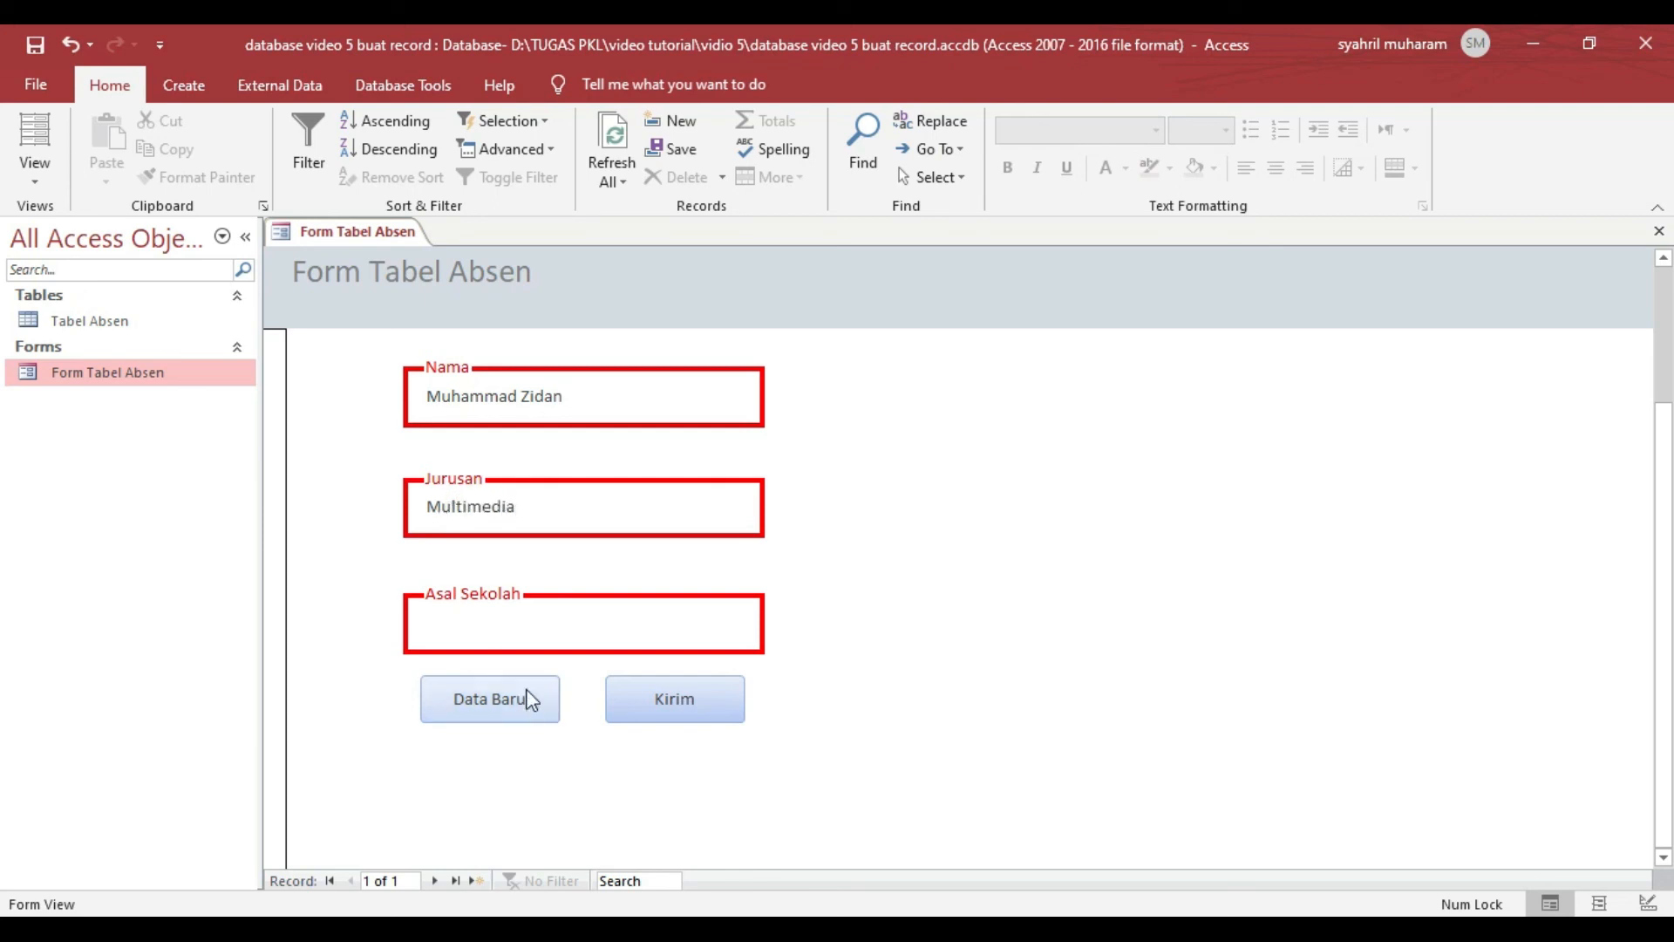
pyautogui.click(537, 624)
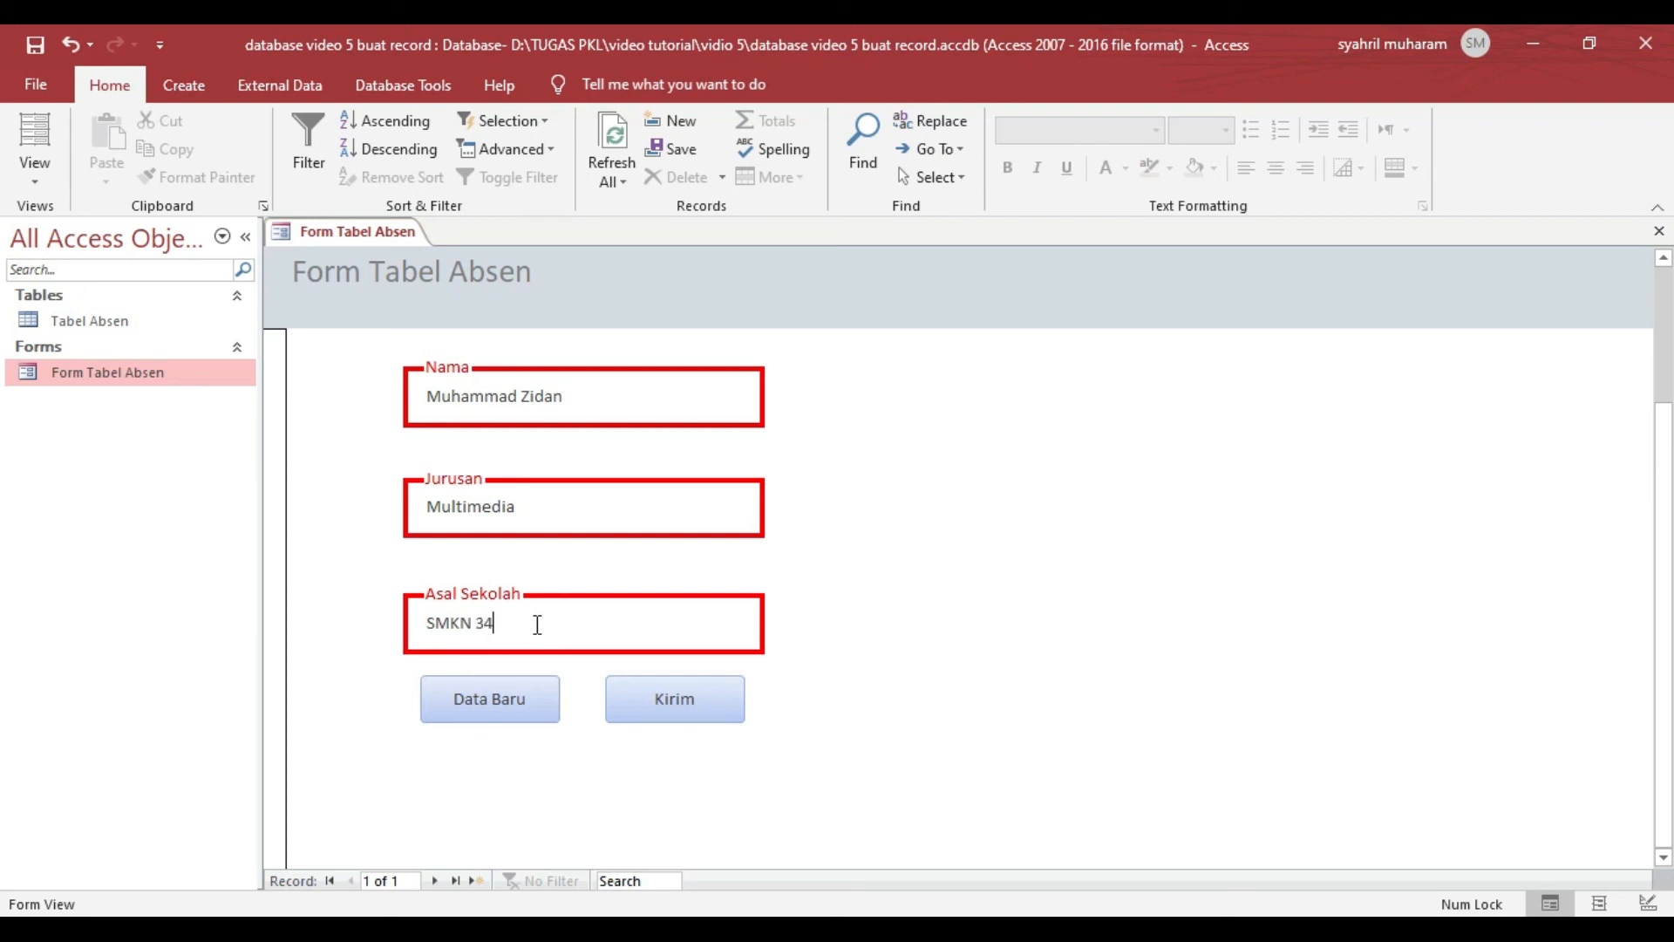
pyautogui.click(680, 702)
# - Open Tabel Absen and widen the Nama, Jurusan and Asal Sekolah columns to fit their contents
pyautogui.doubleClick(54, 320)
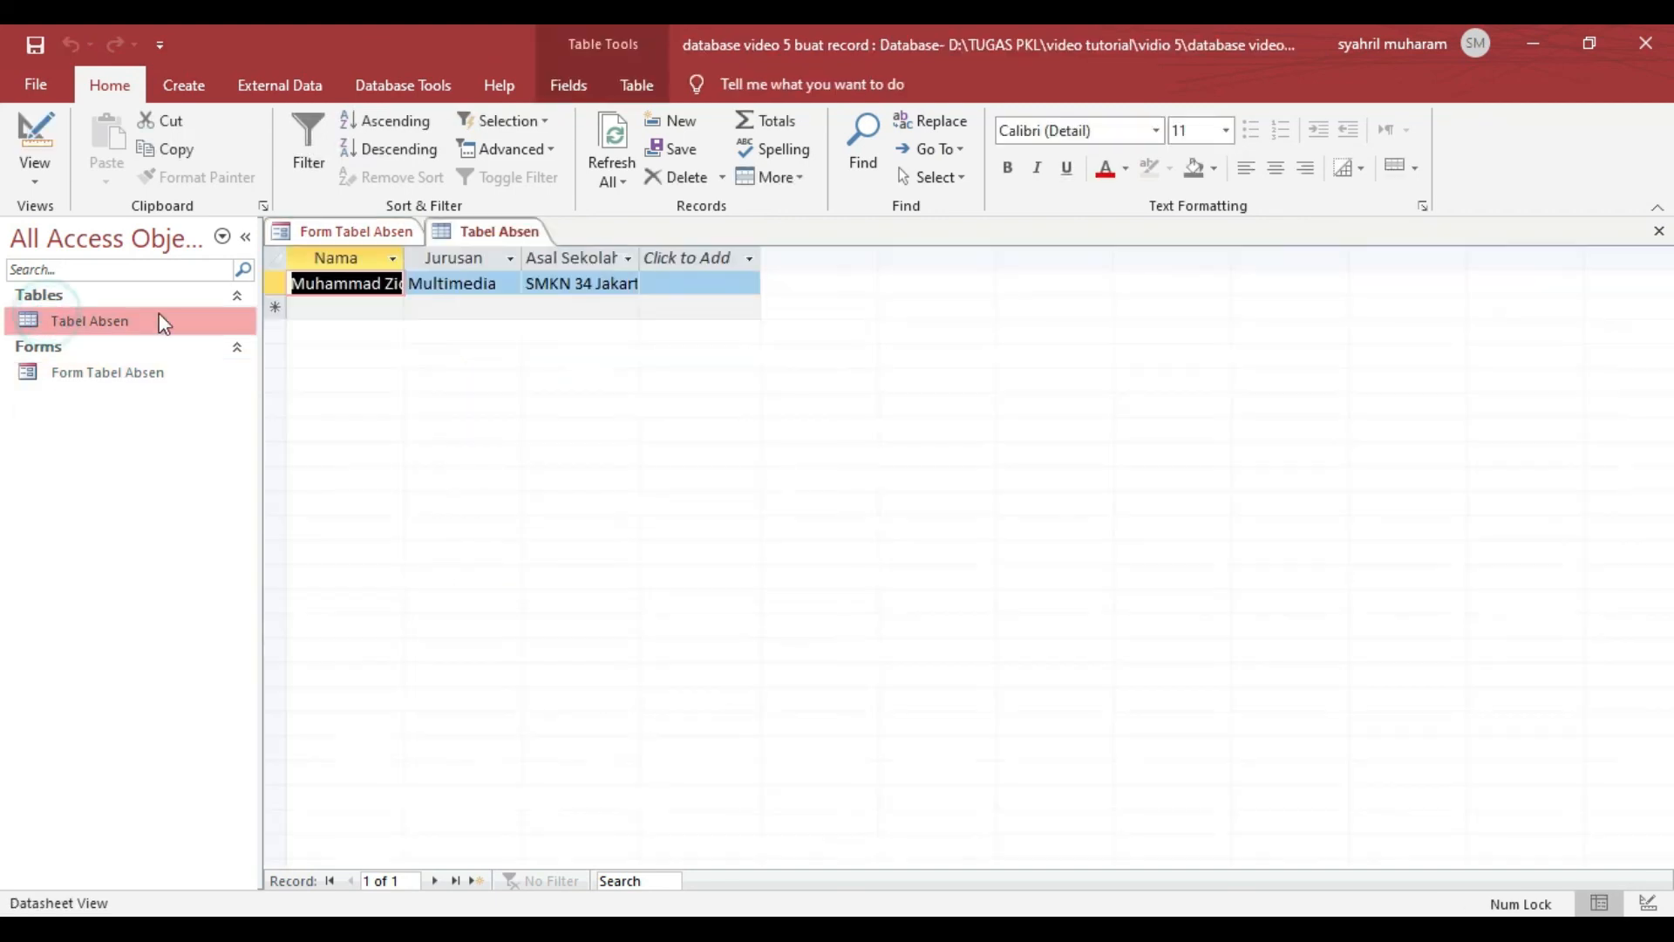
pyautogui.click(397, 377)
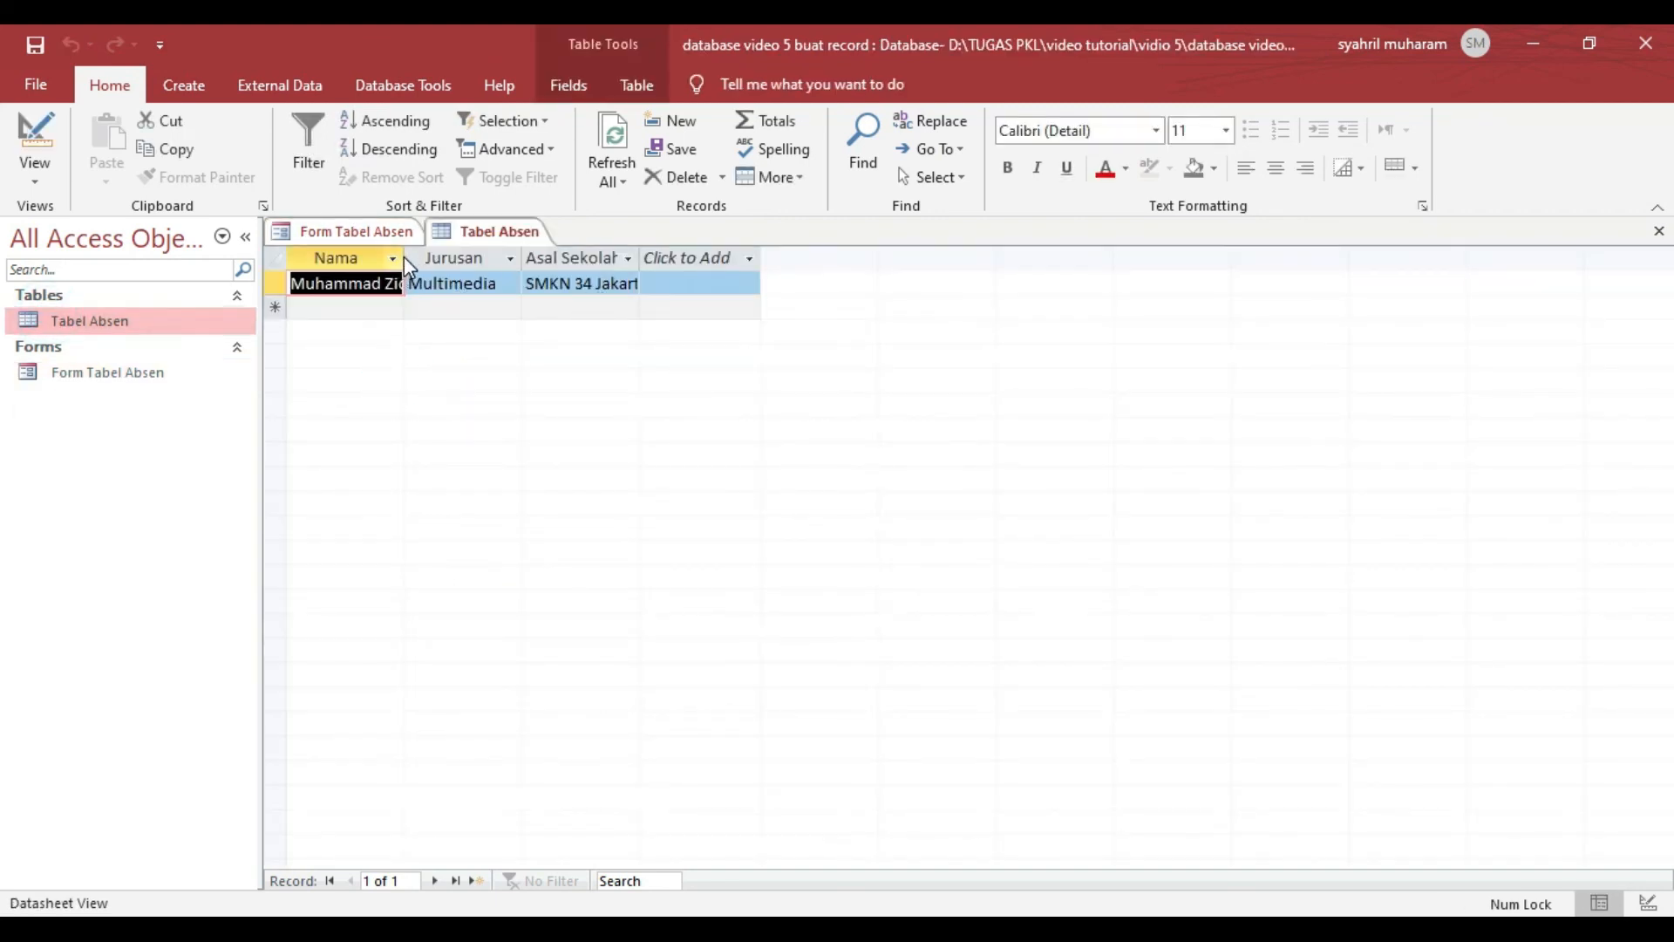
pyautogui.moveTo(404, 257); pyautogui.dragTo(470, 257)
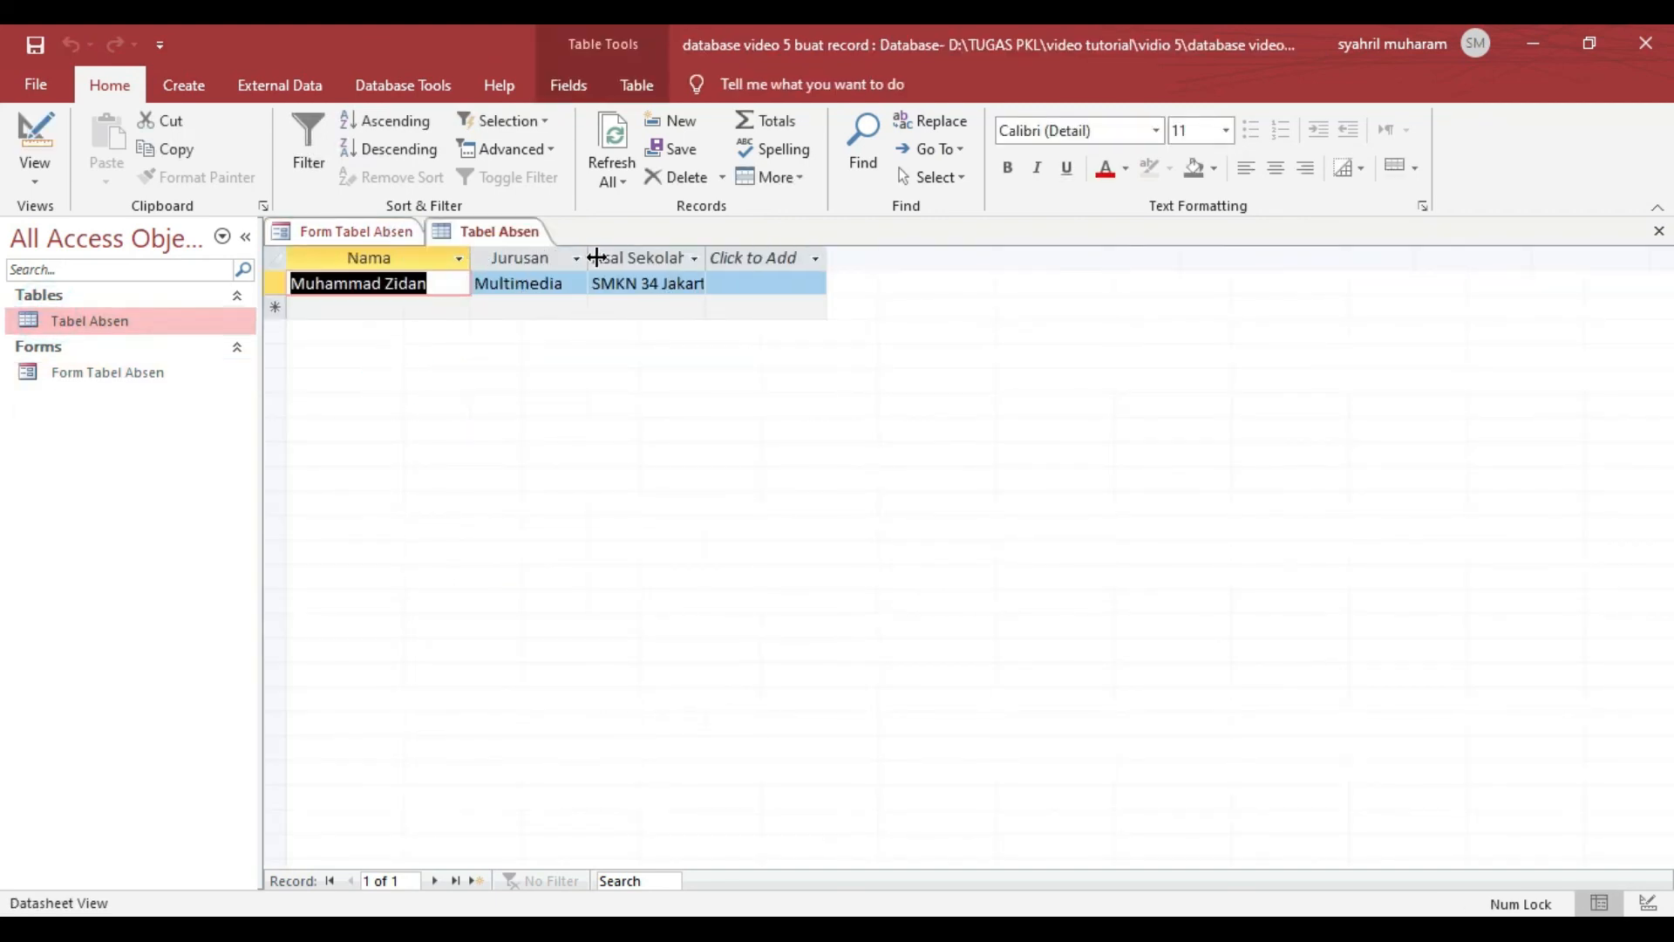
pyautogui.moveTo(596, 257); pyautogui.dragTo(607, 257)
pyautogui.moveTo(736, 258); pyautogui.dragTo(814, 257)
pyautogui.click(924, 258)
pyautogui.click(987, 424)
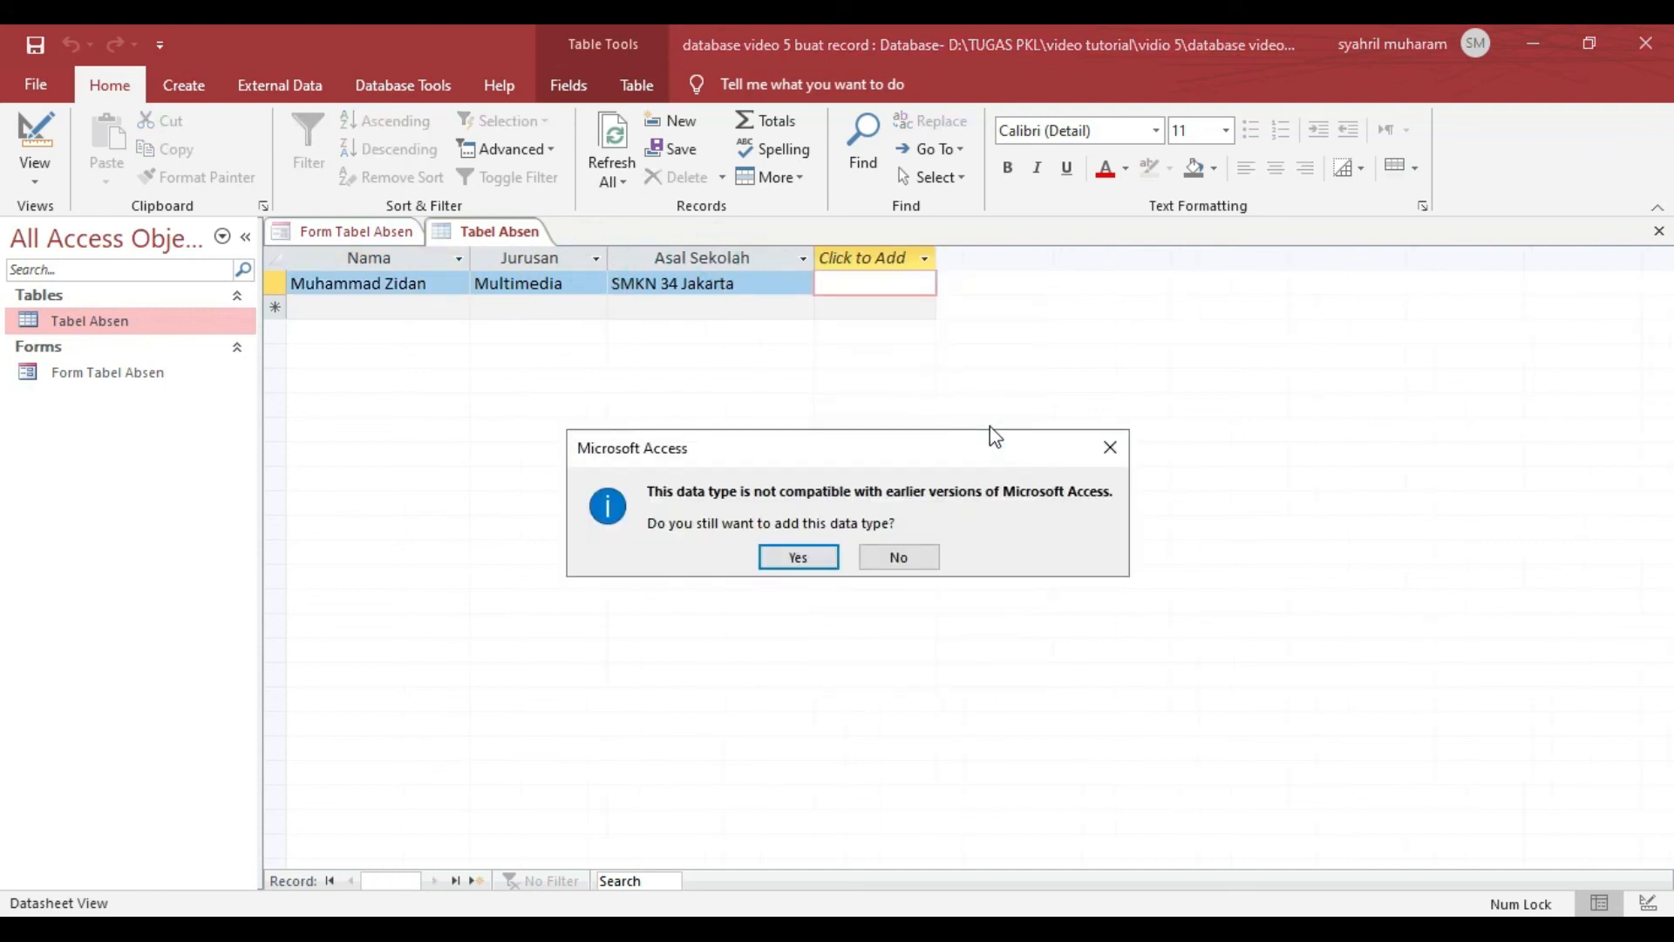
pyautogui.click(1111, 452)
pyautogui.click(712, 258)
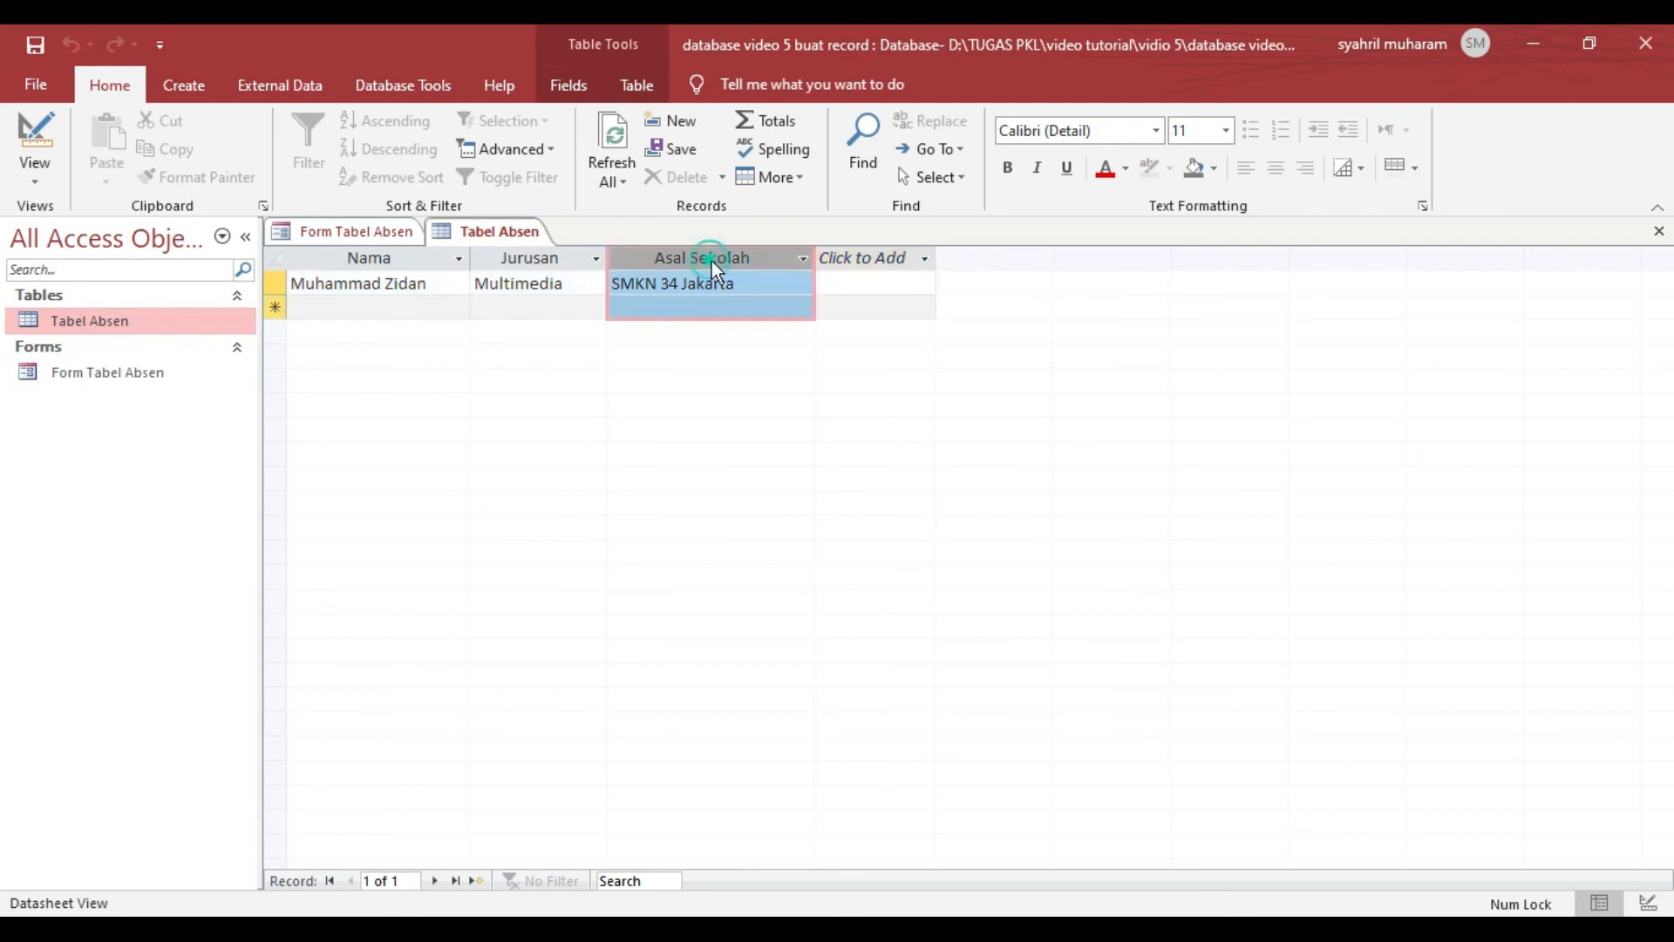
pyautogui.click(486, 280)
pyautogui.click(385, 287)
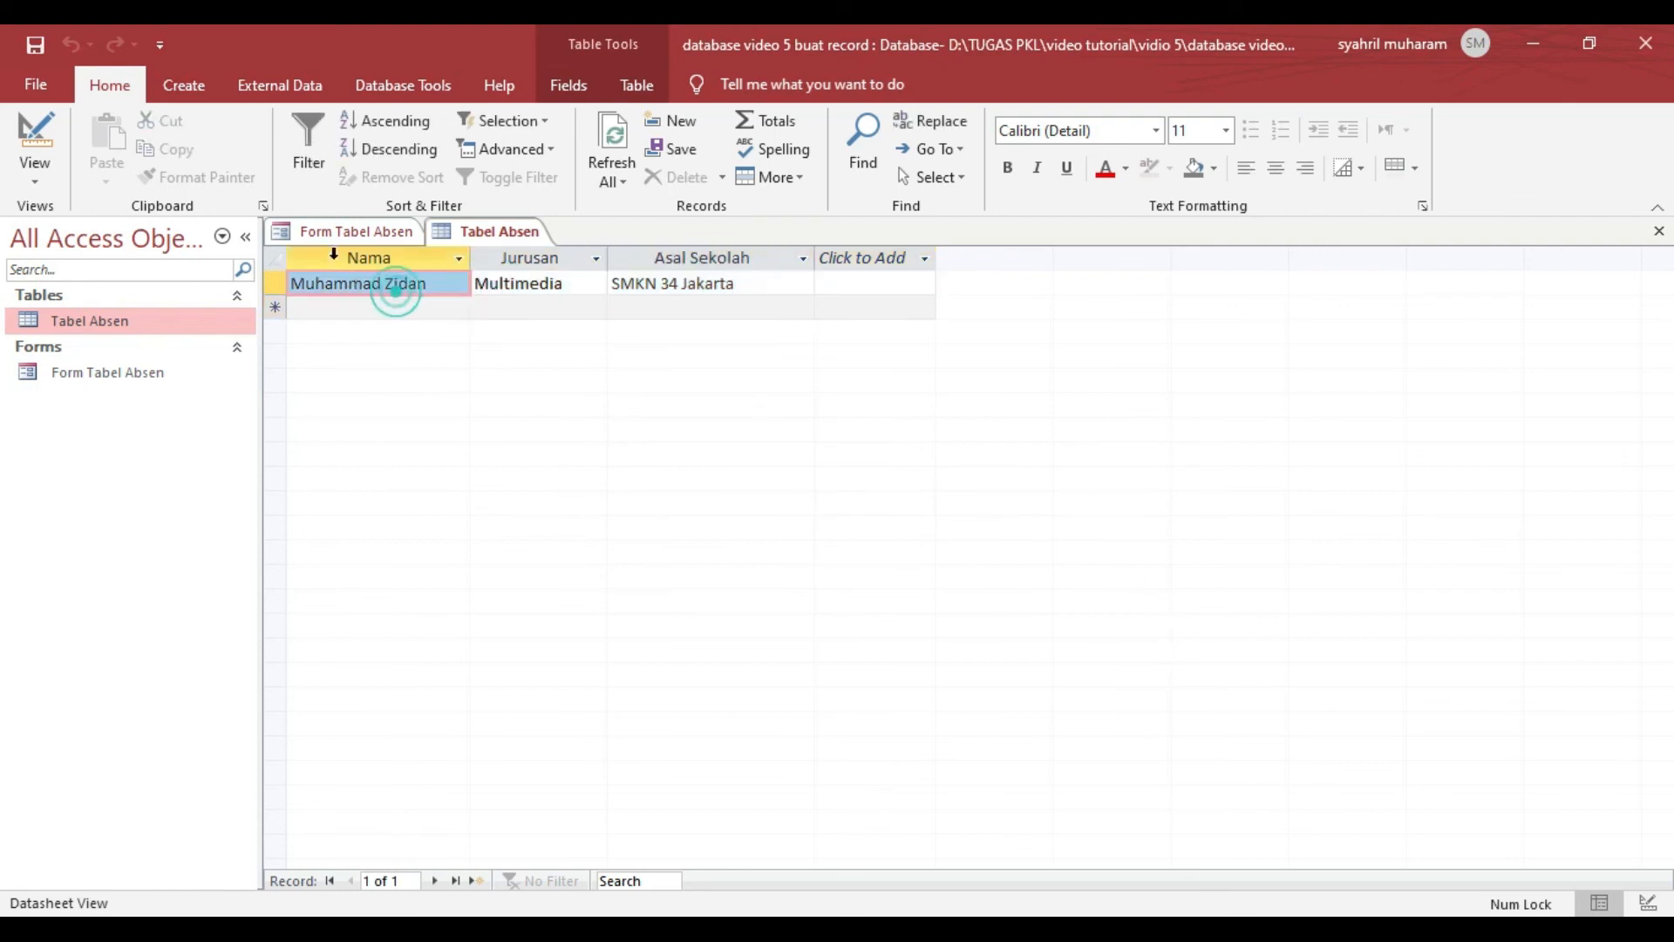
# - Start a new form record with Data Baru, enter another student's name, Jurusan Tkj and Asal Sekolah SMKN 34 JAKARTA, and submit it with Kirim
pyautogui.click(326, 229)
pyautogui.click(489, 694)
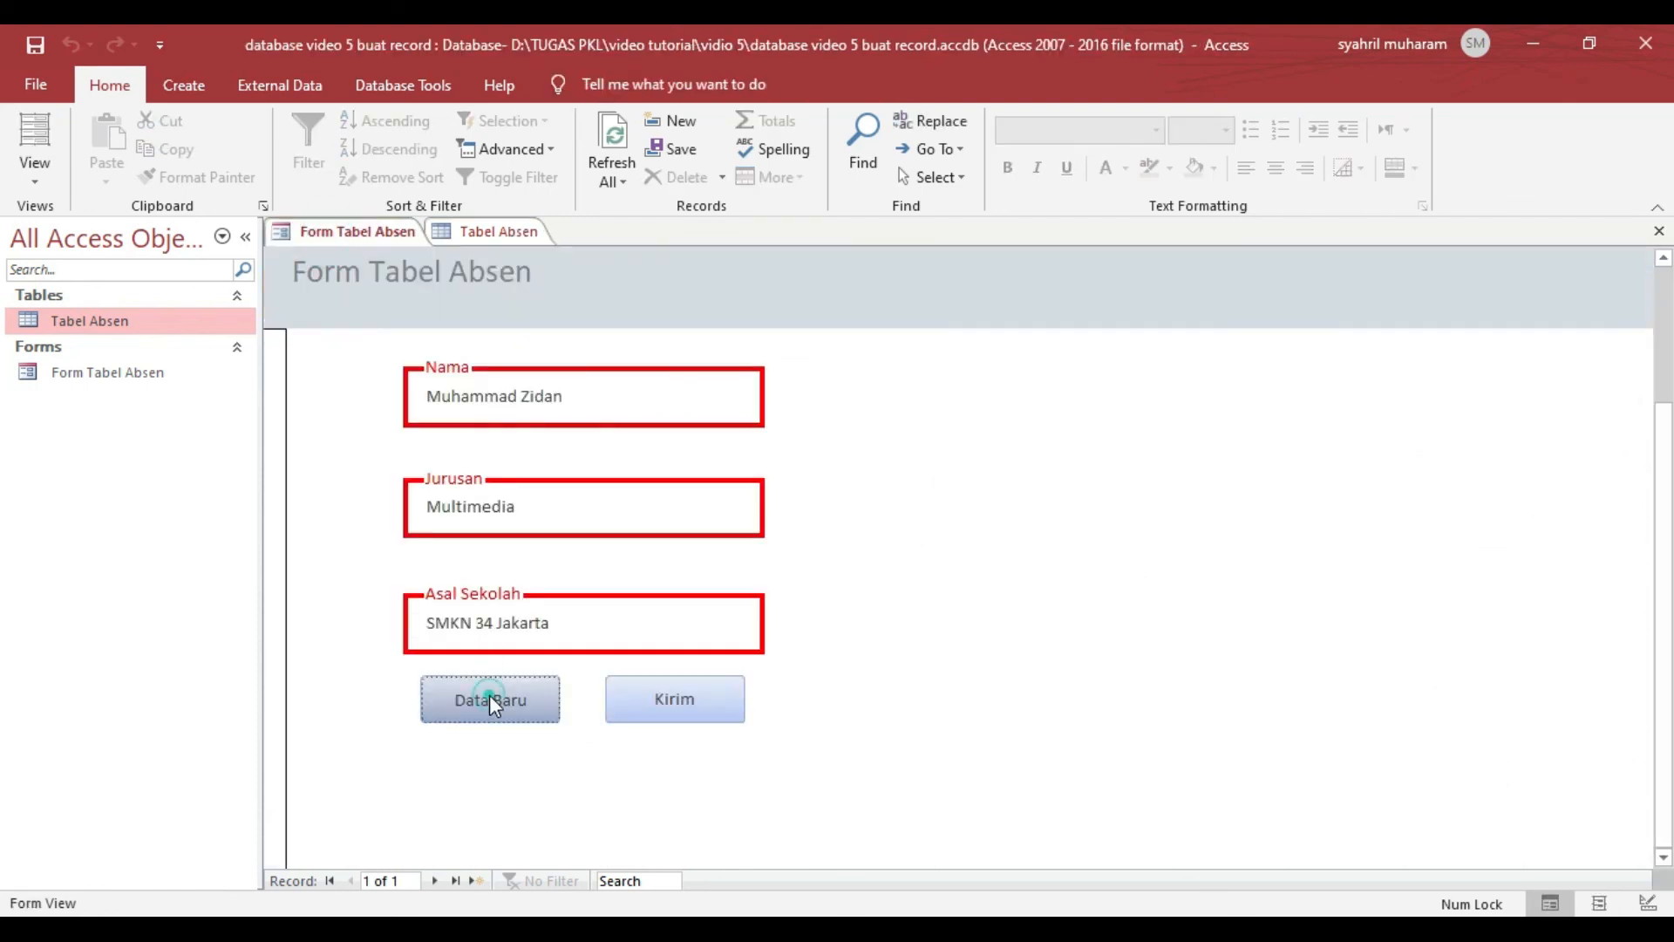
pyautogui.click(436, 394)
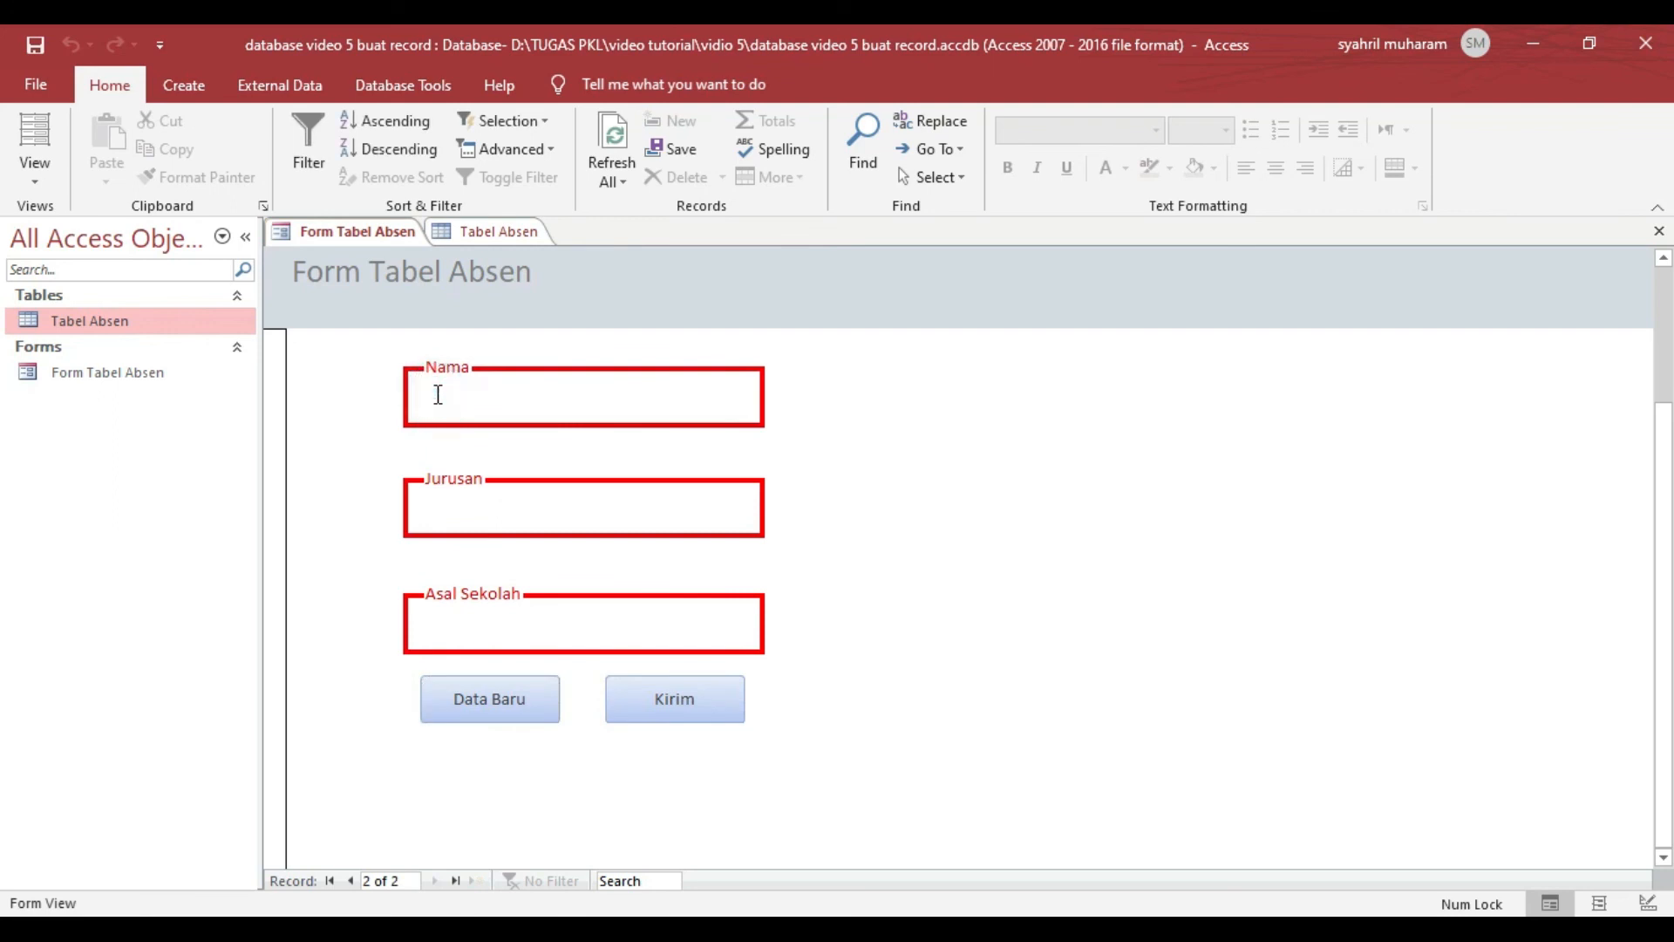
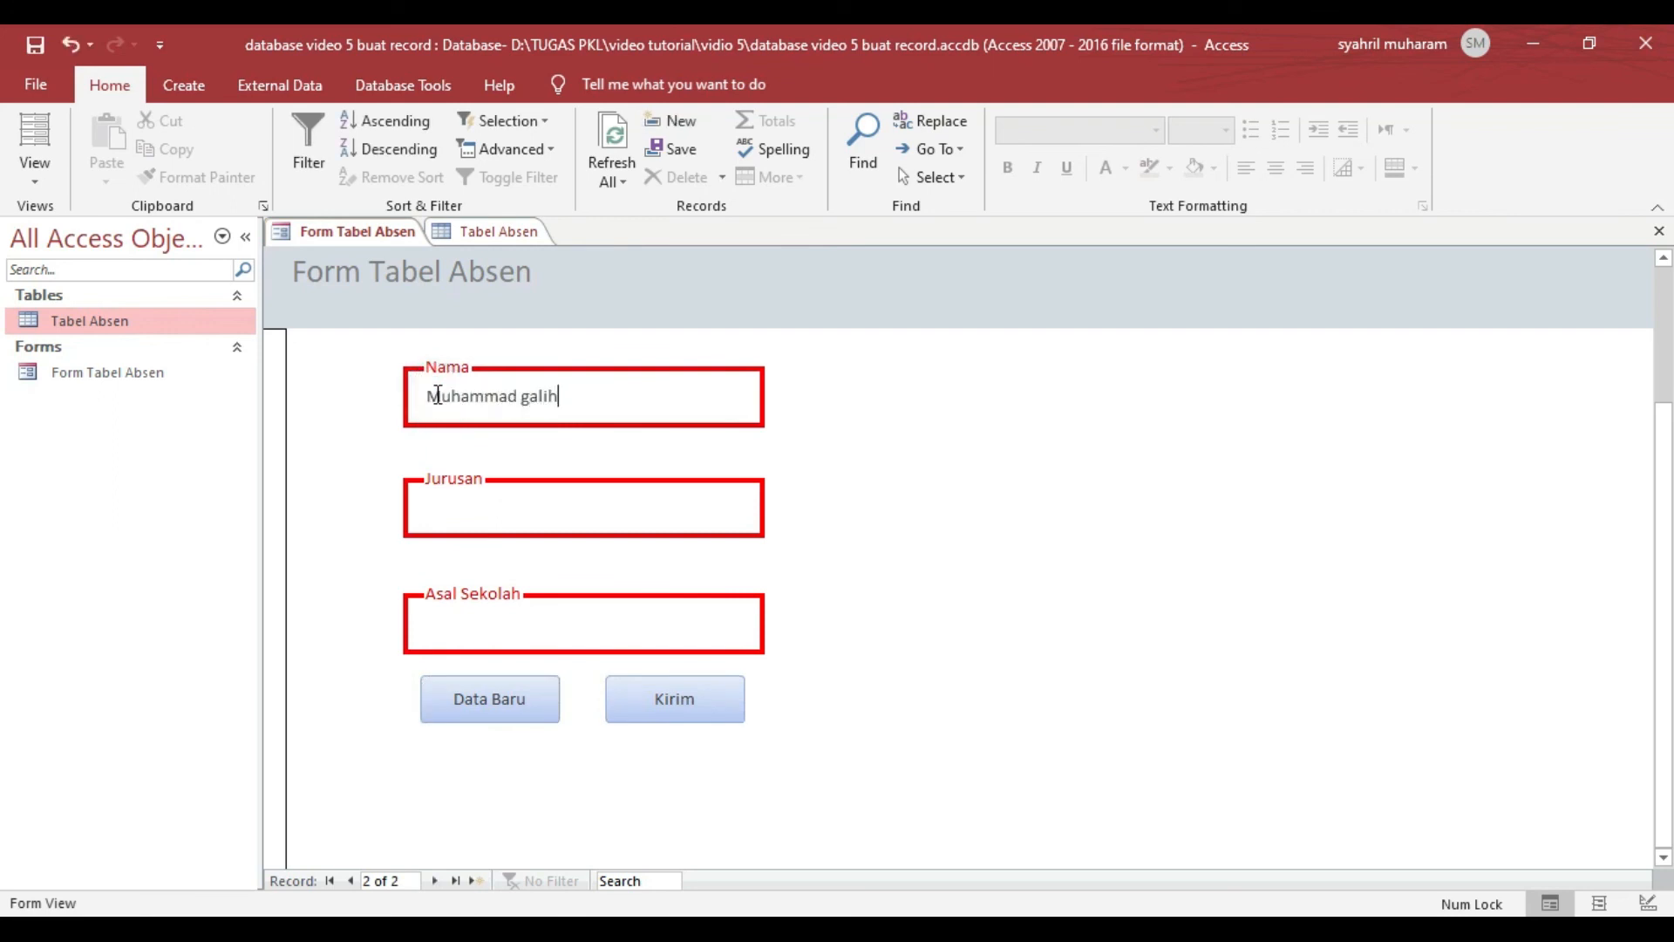
pyautogui.click(554, 530)
pyautogui.click(552, 518)
pyautogui.click(579, 628)
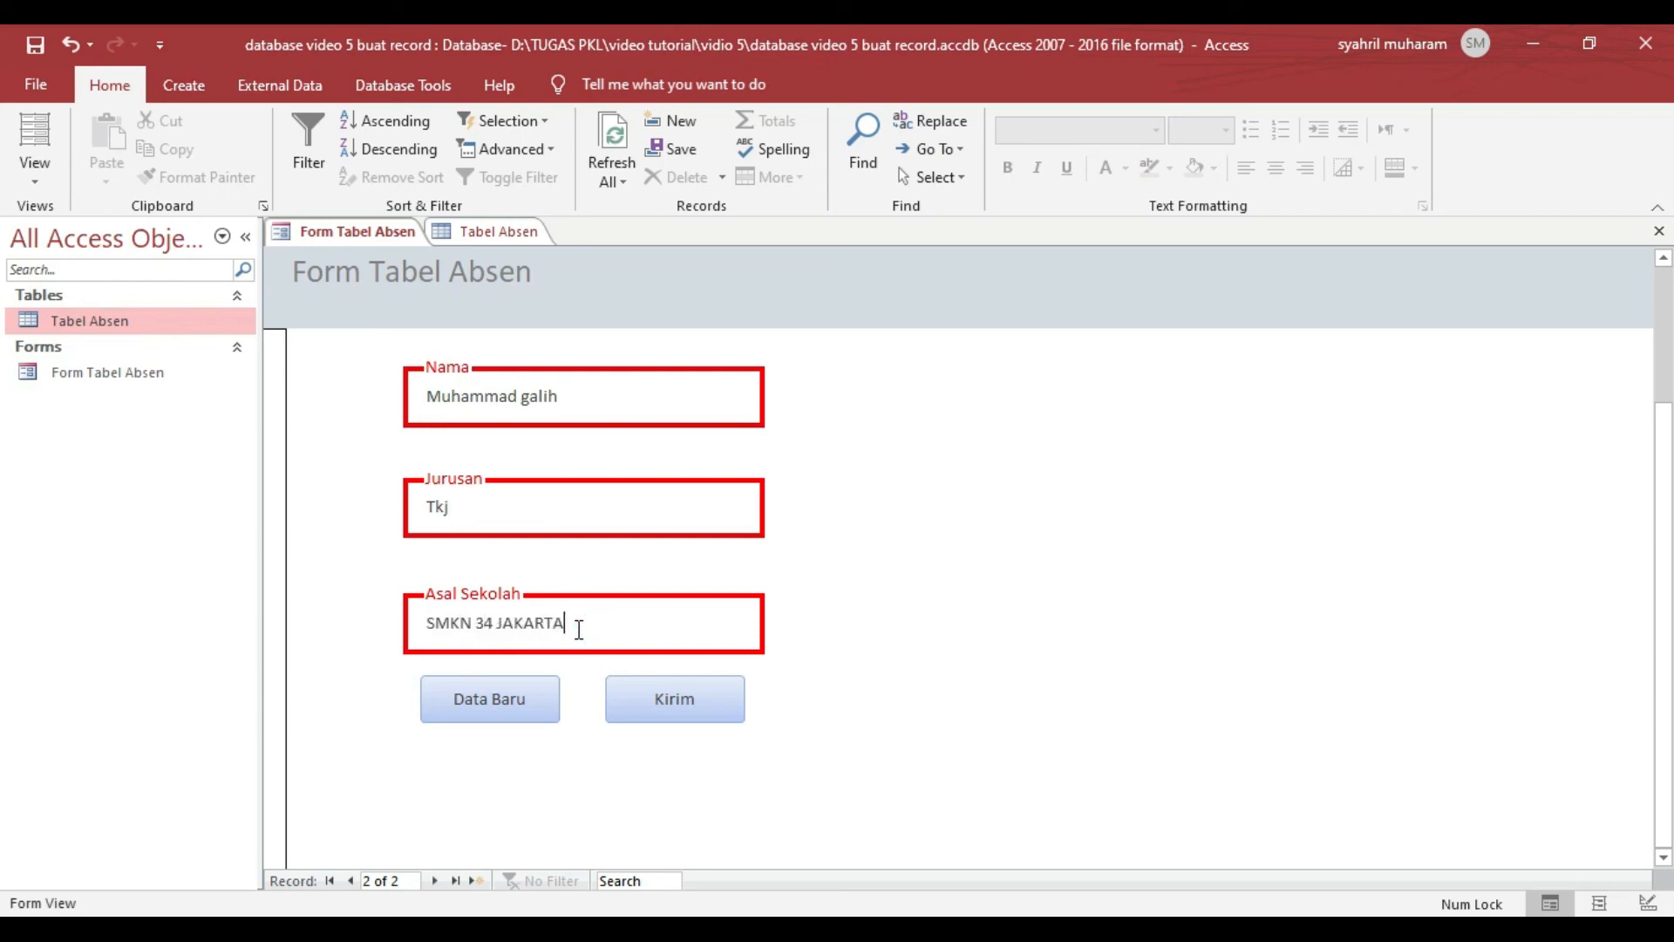
pyautogui.write('SMKN 34 JAKARTA')
pyautogui.click(716, 698)
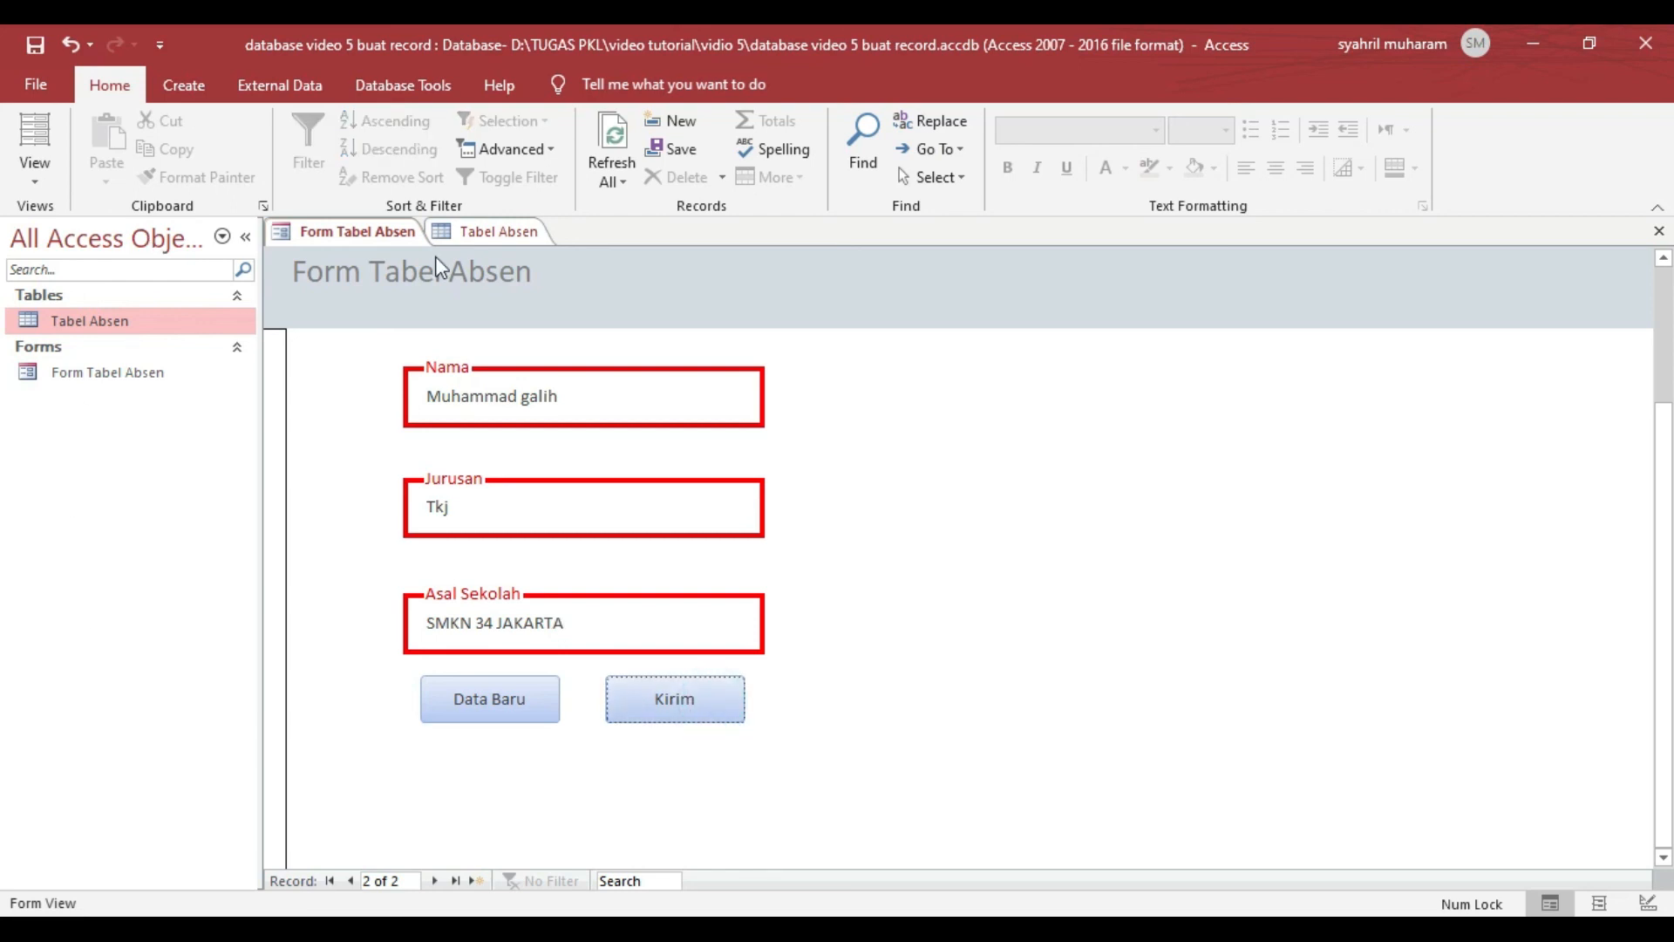
# - Refresh Tabel Absen, check it for the second submitted record and return to the form
pyautogui.click(480, 233)
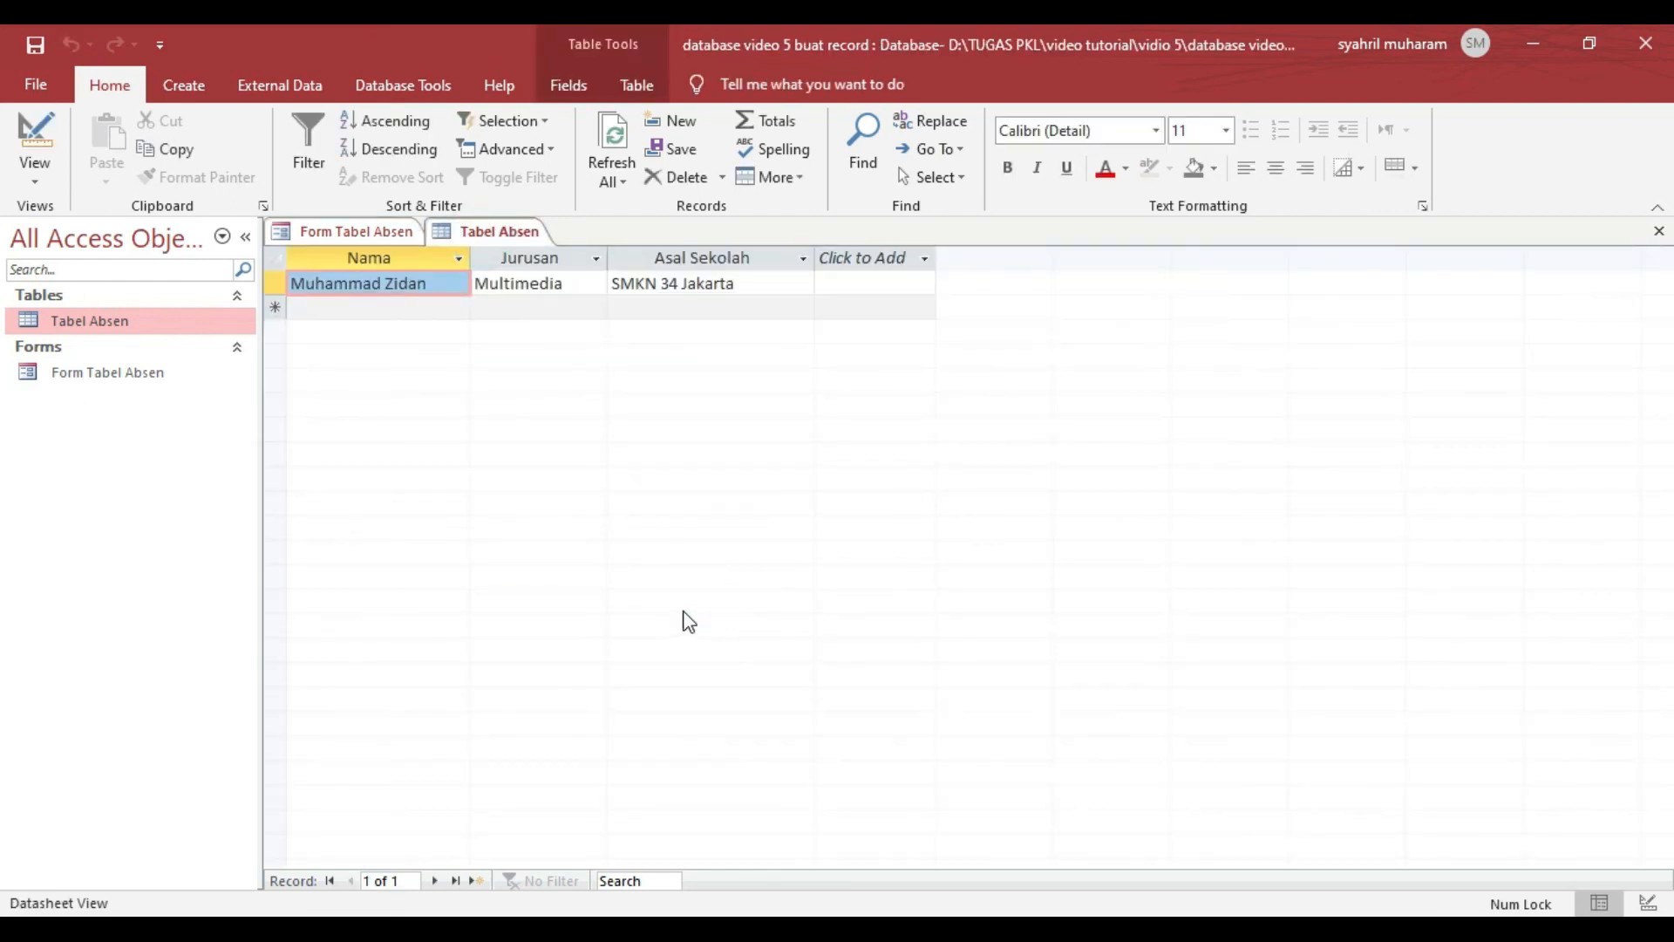
pyautogui.press('F5')
pyautogui.click(565, 508)
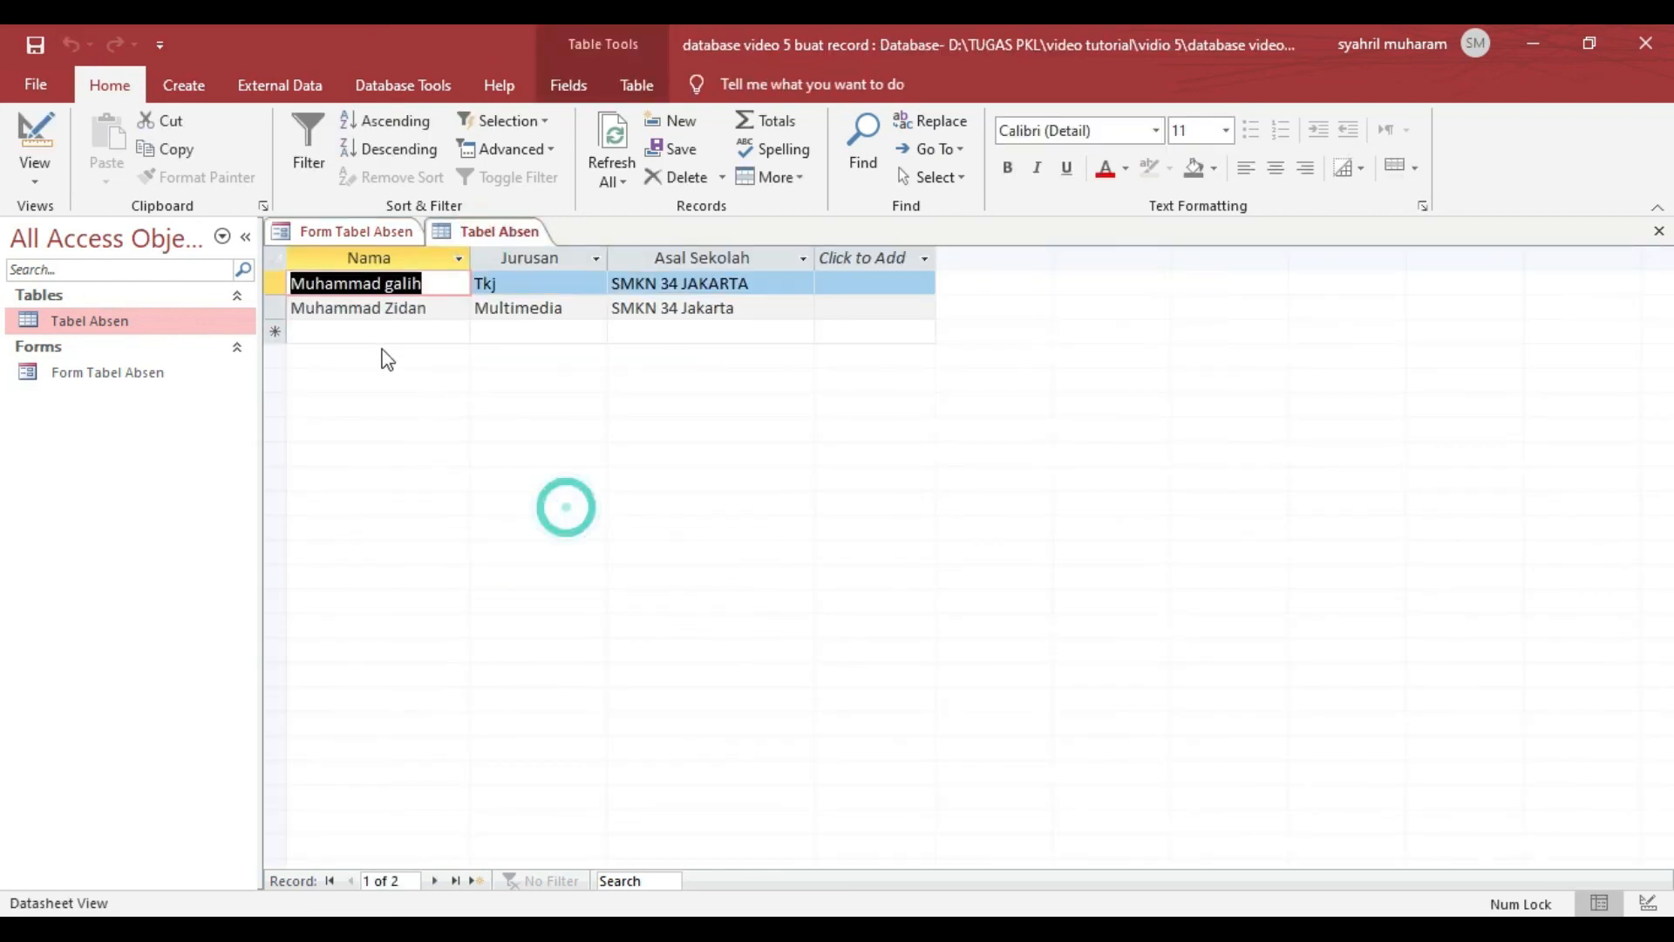
pyautogui.click(462, 286)
pyautogui.click(343, 231)
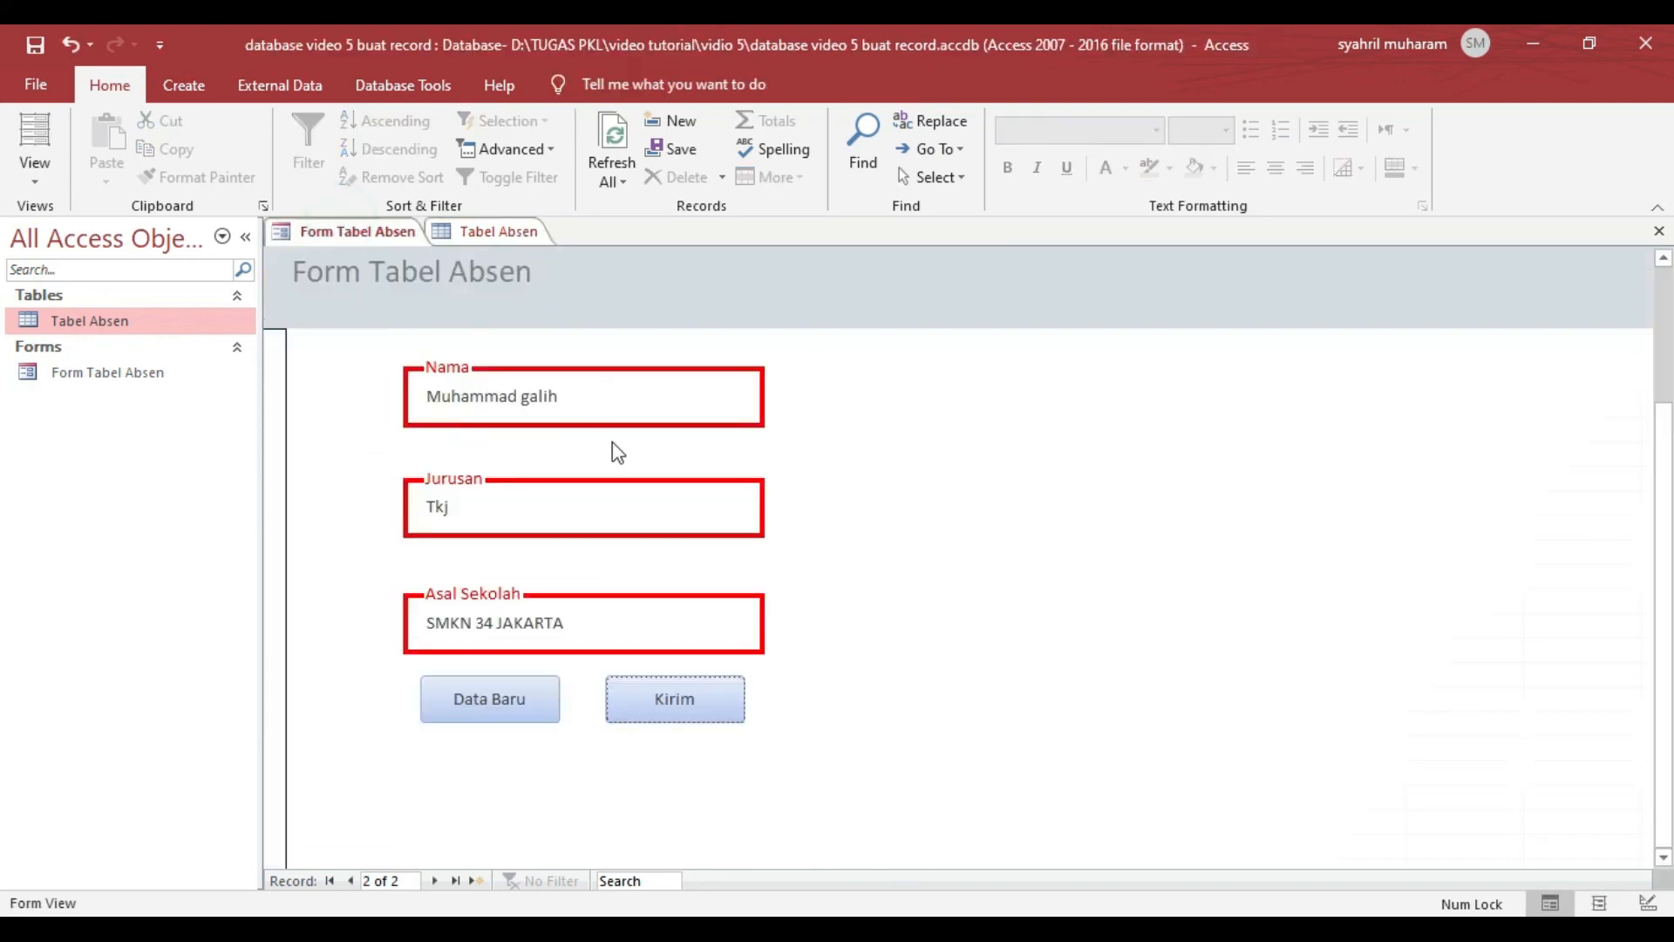